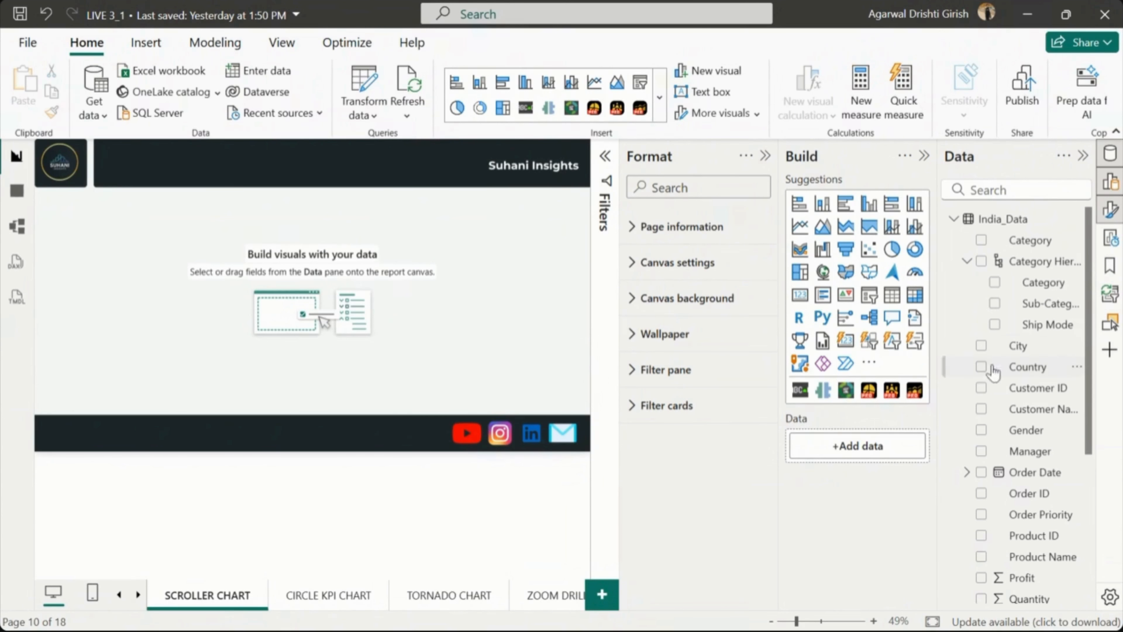
- Insert the imported scroller visual on the SCROLLER CHART page, move it below the header and widen it to the page's right edge
click(870, 364)
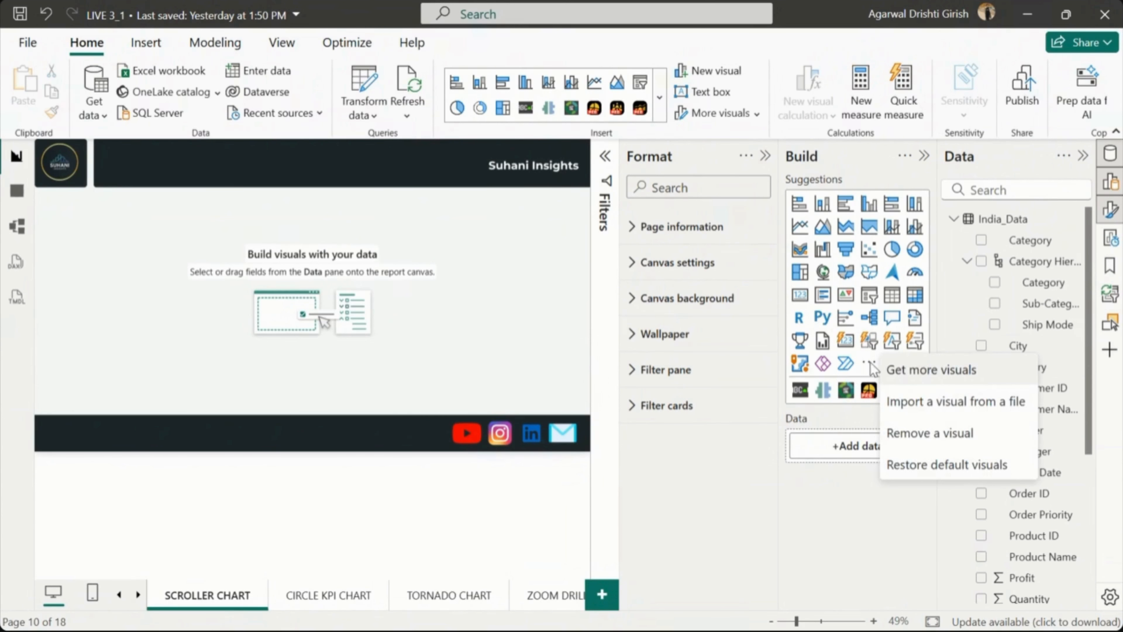
click(905, 370)
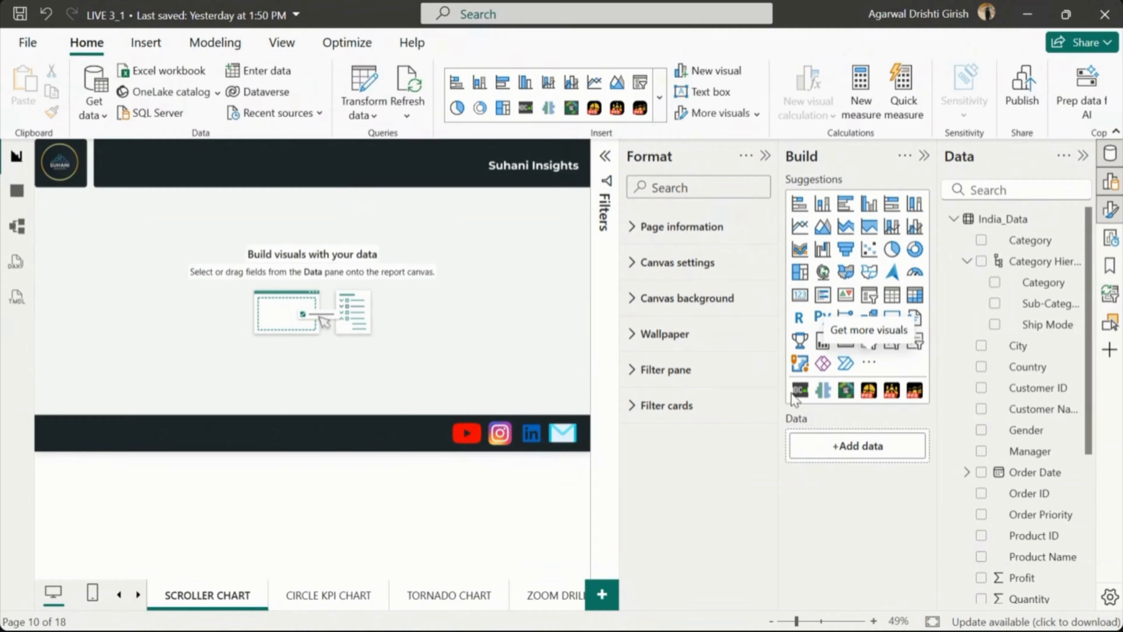
click(800, 390)
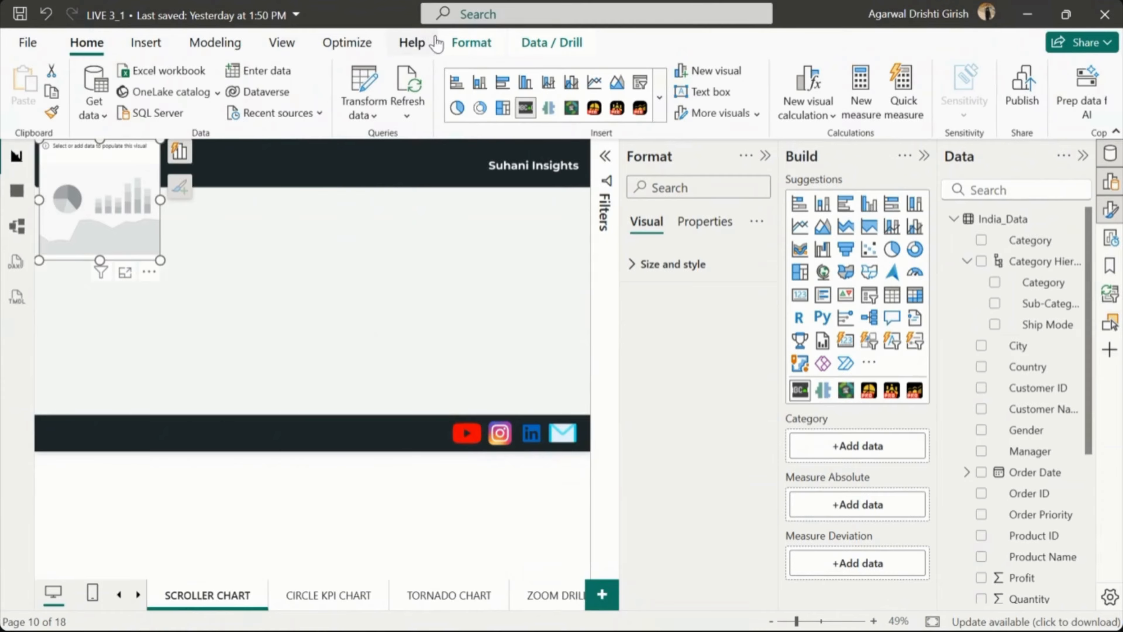
drag(69, 222, 106, 296)
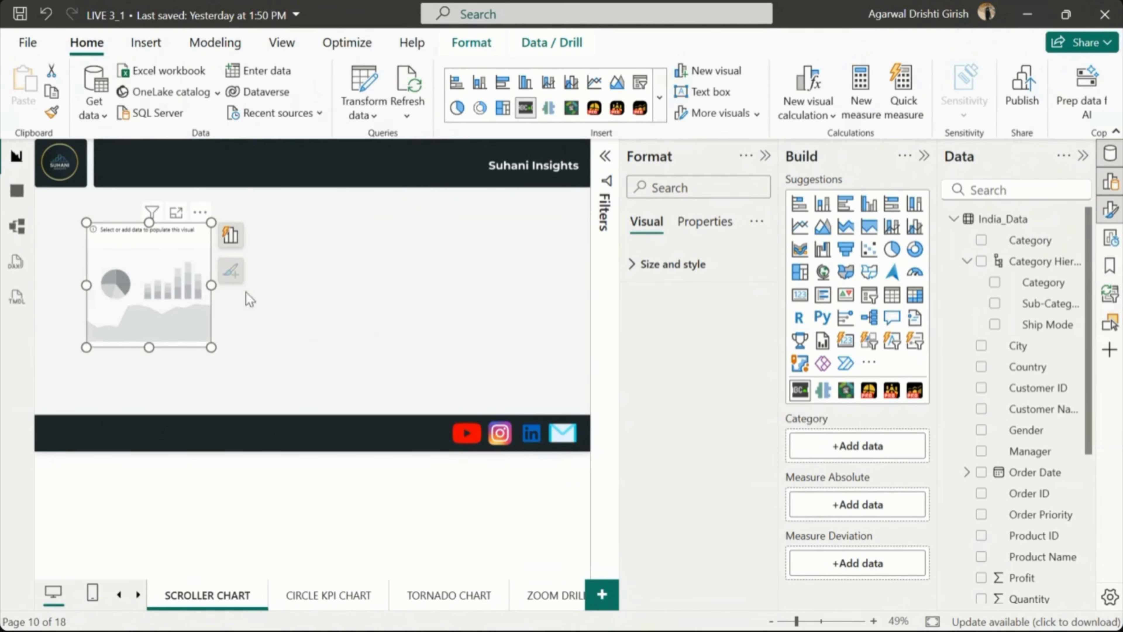
click(523, 305)
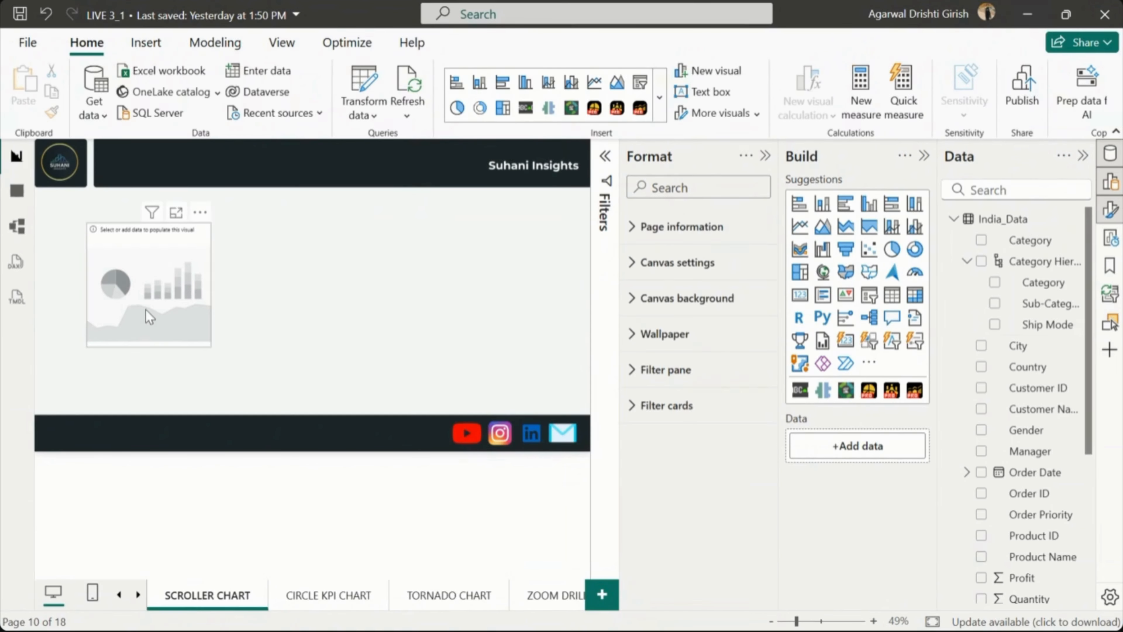
click(201, 300)
drag(211, 285, 576, 286)
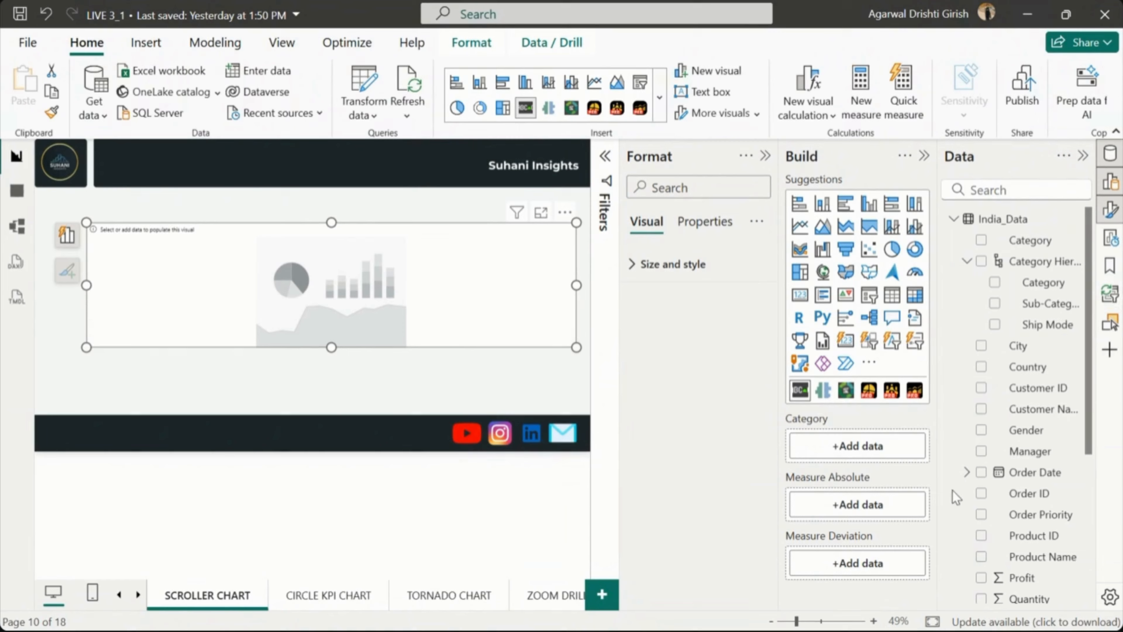
- Populate the scroller visual with State as the category and Sales as the absolute measure, dismissing the visual suggestions
scroll(1018, 465, down, 5)
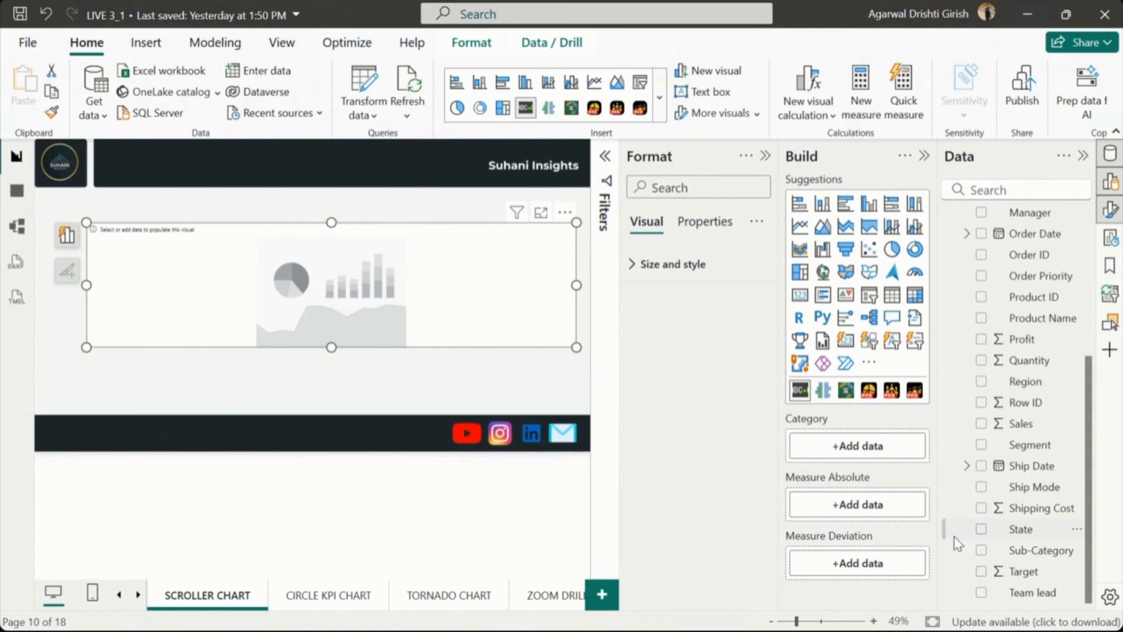
click(982, 529)
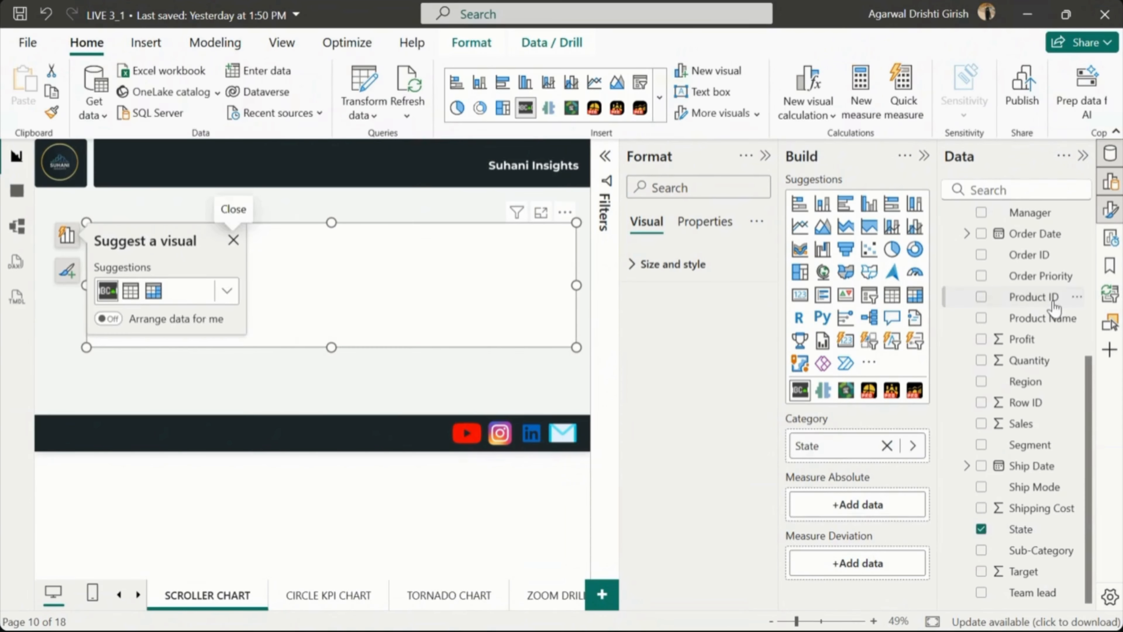
scroll(1008, 474, down, 5)
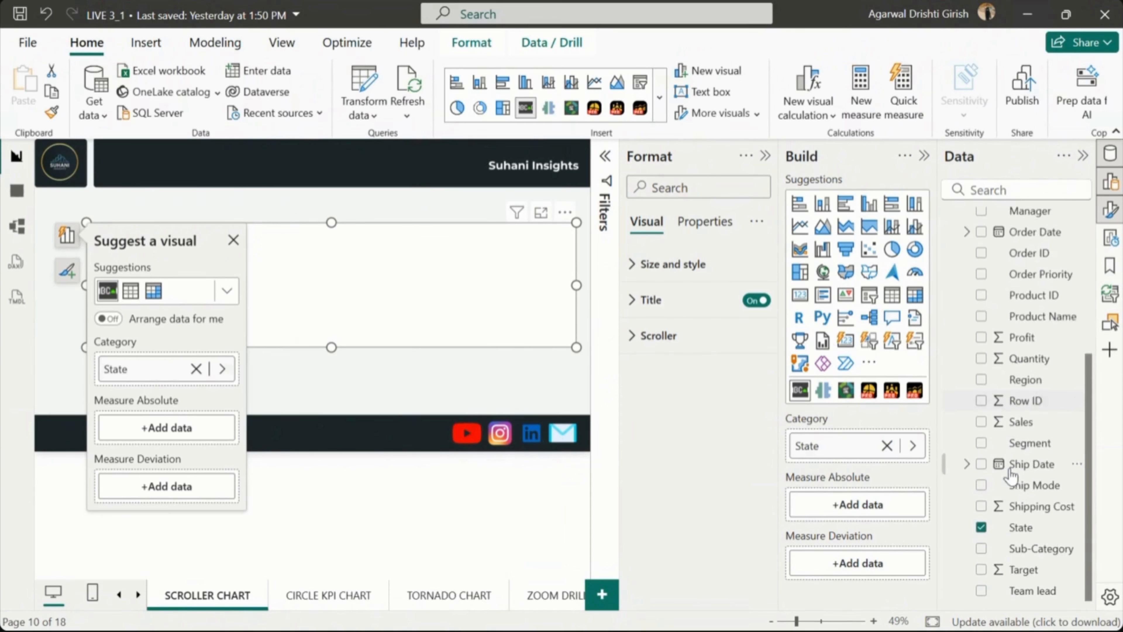
click(981, 424)
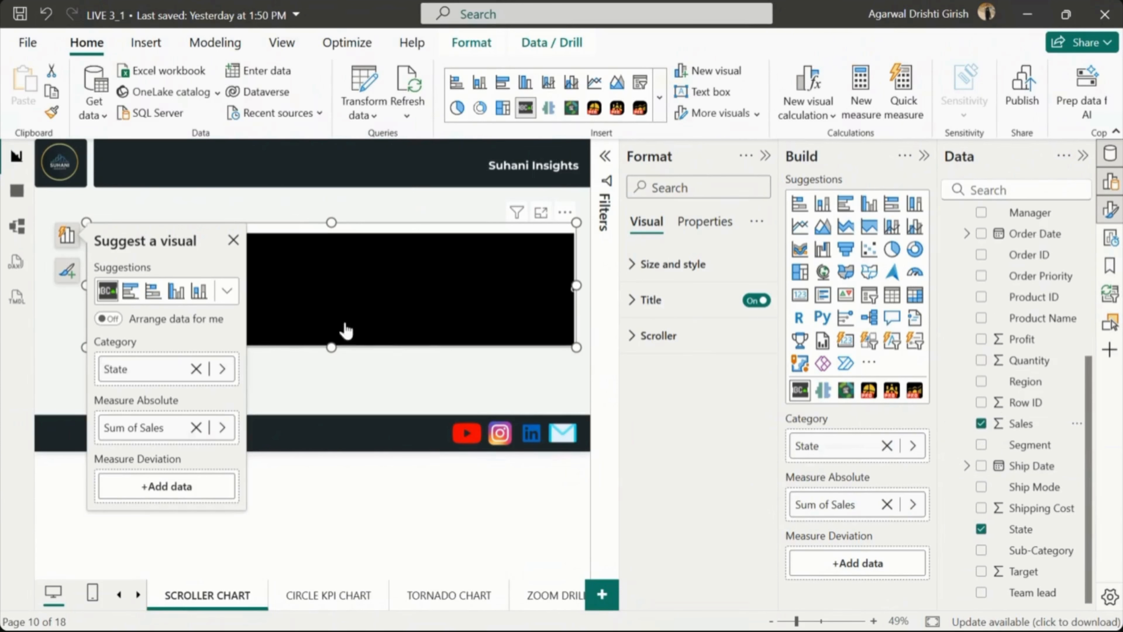
click(233, 240)
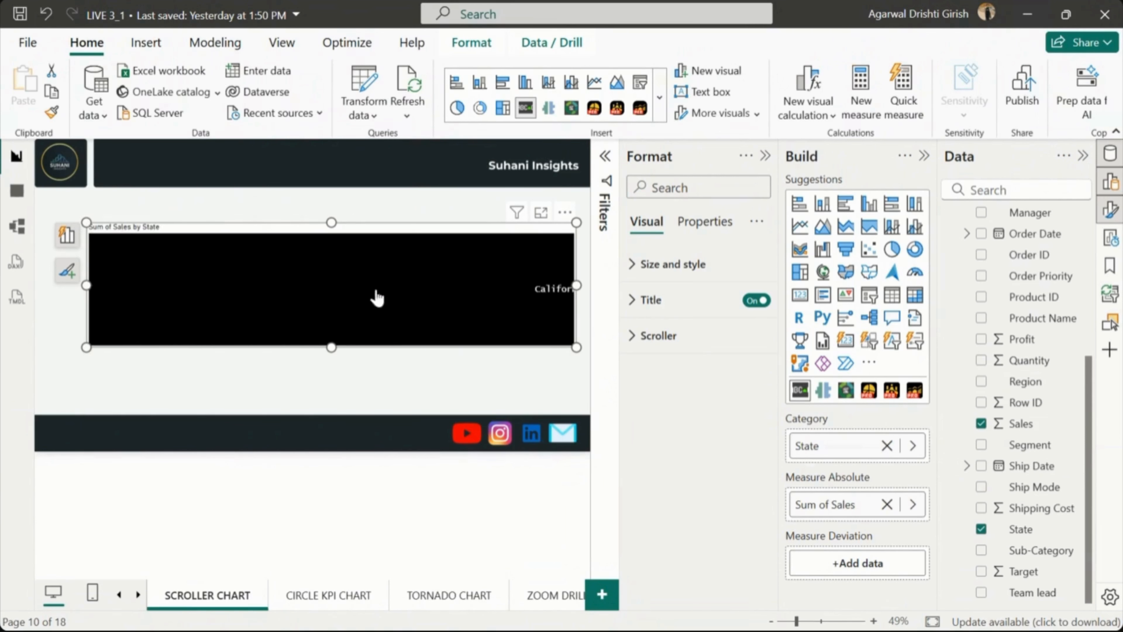
- Turn on the scroller's status text coloring and assign Target as its deviation measure
click(688, 338)
scroll(686, 424, down, 3)
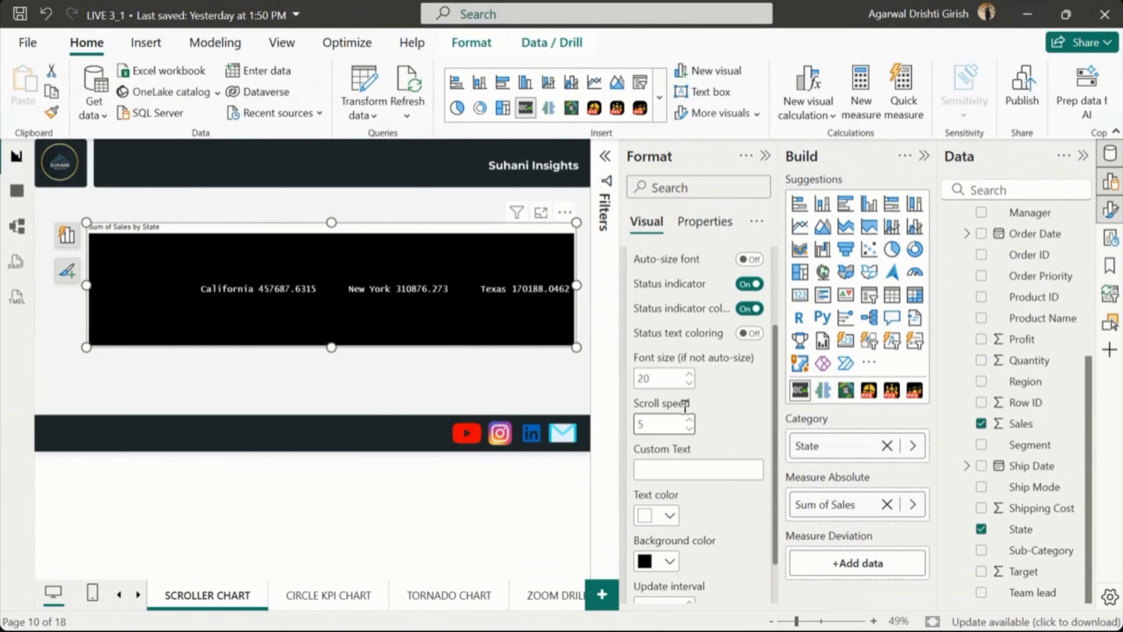
click(751, 333)
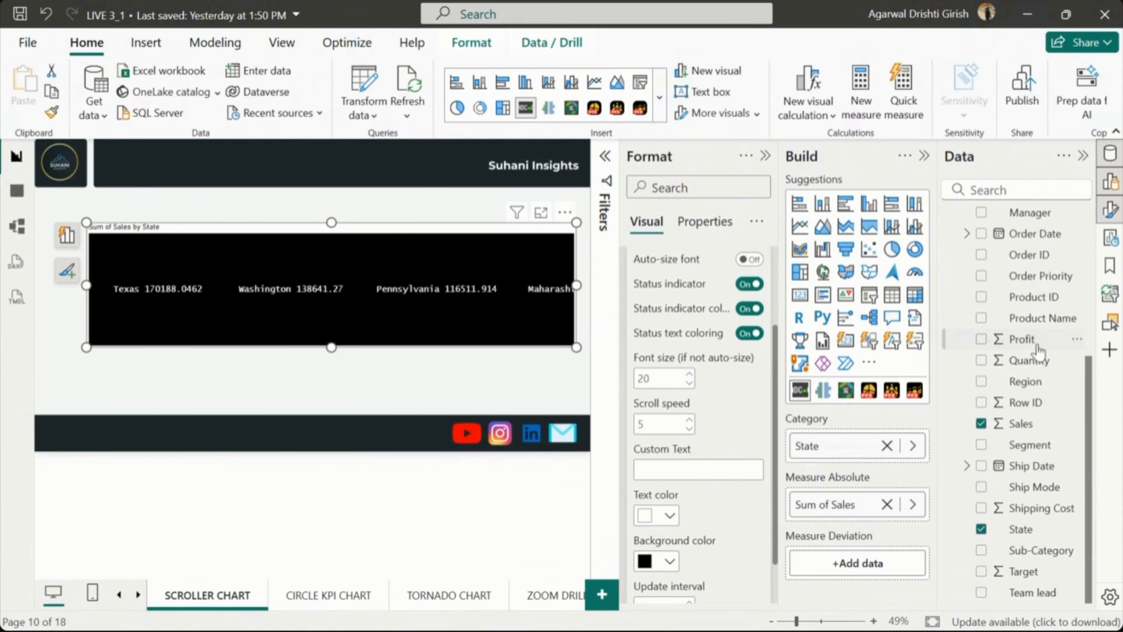
drag(1013, 572, 858, 565)
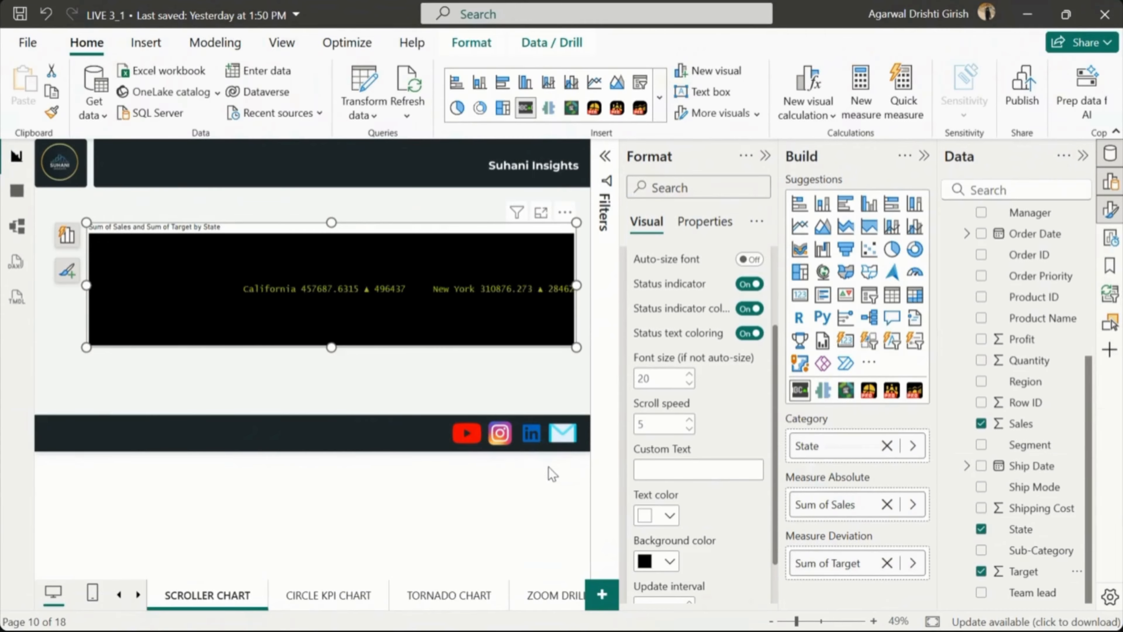
click(545, 388)
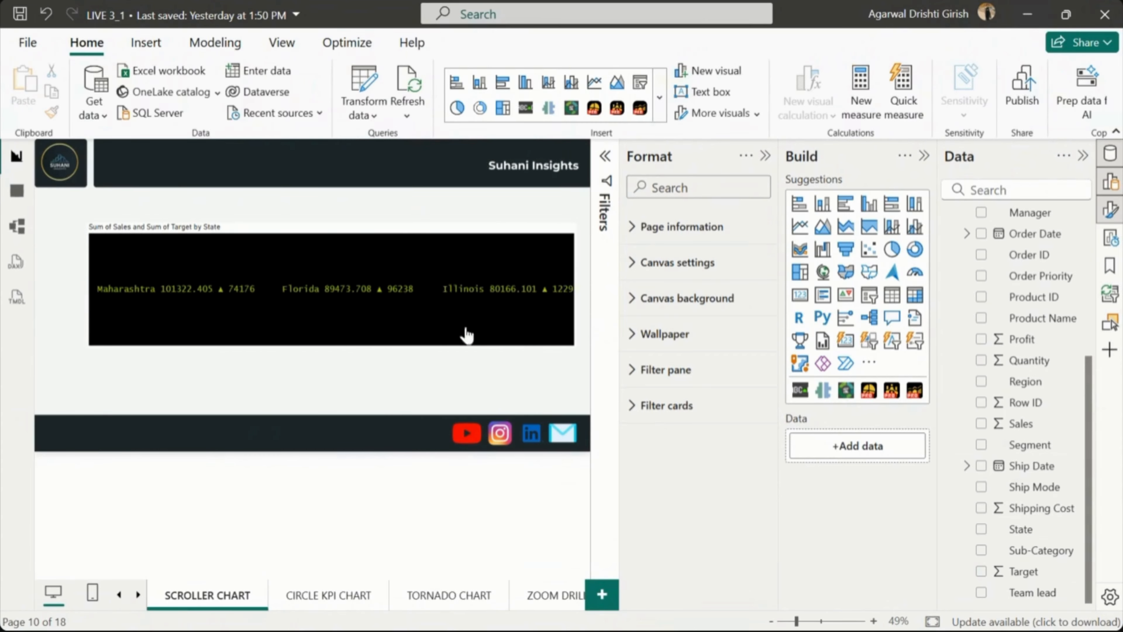
click(375, 249)
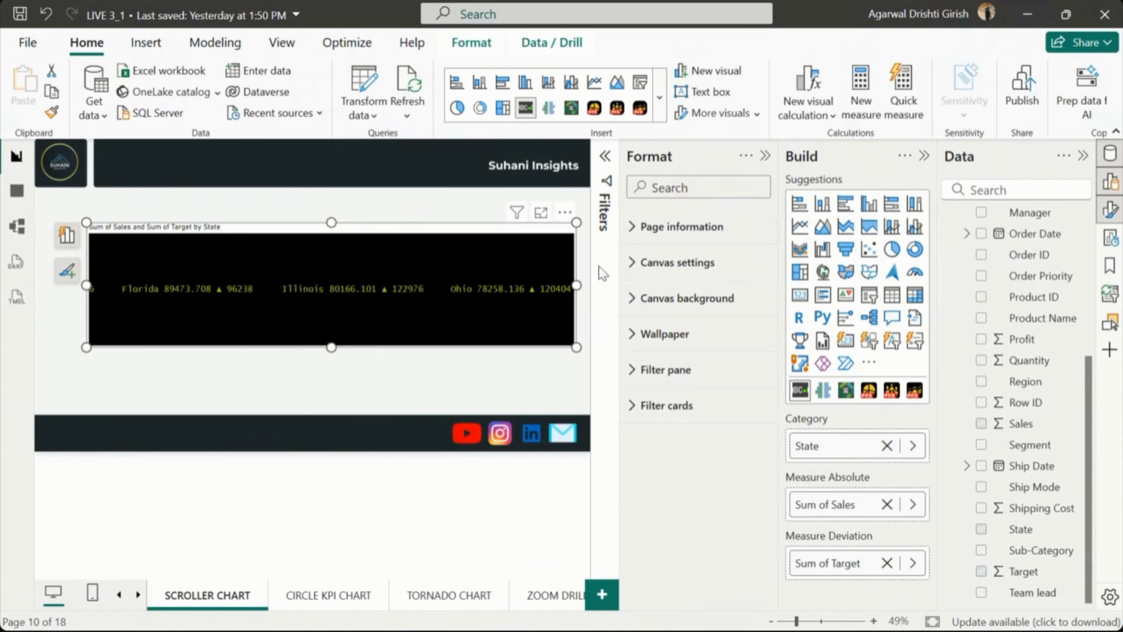
click(559, 382)
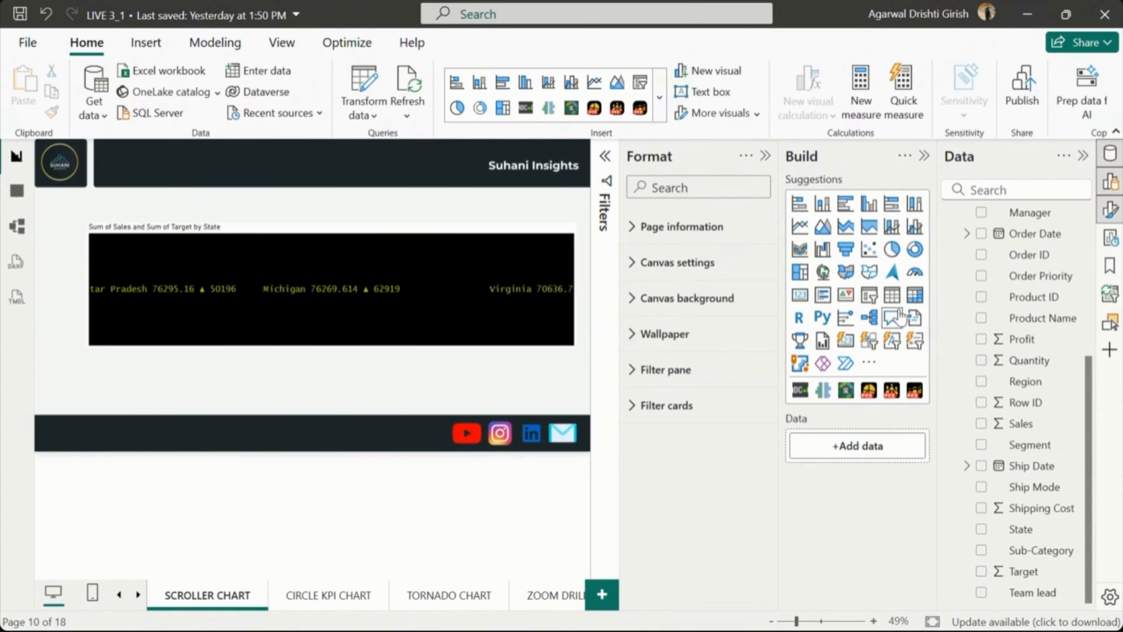
- Insert a stacked column chart of Sales by State and move it to the lower part of the page
click(819, 205)
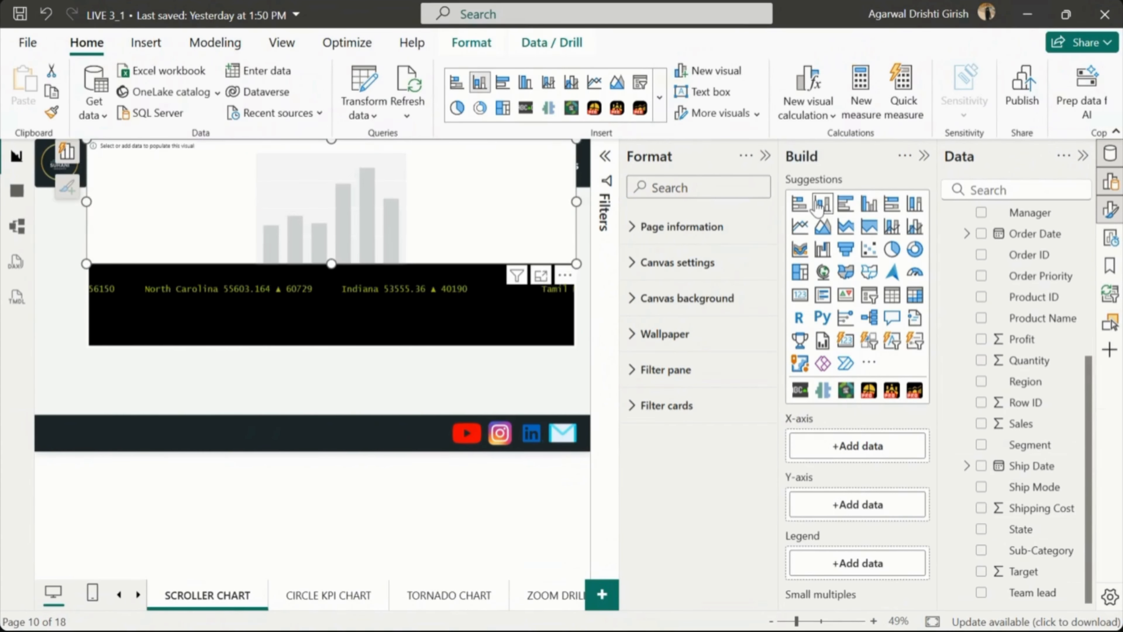
click(982, 529)
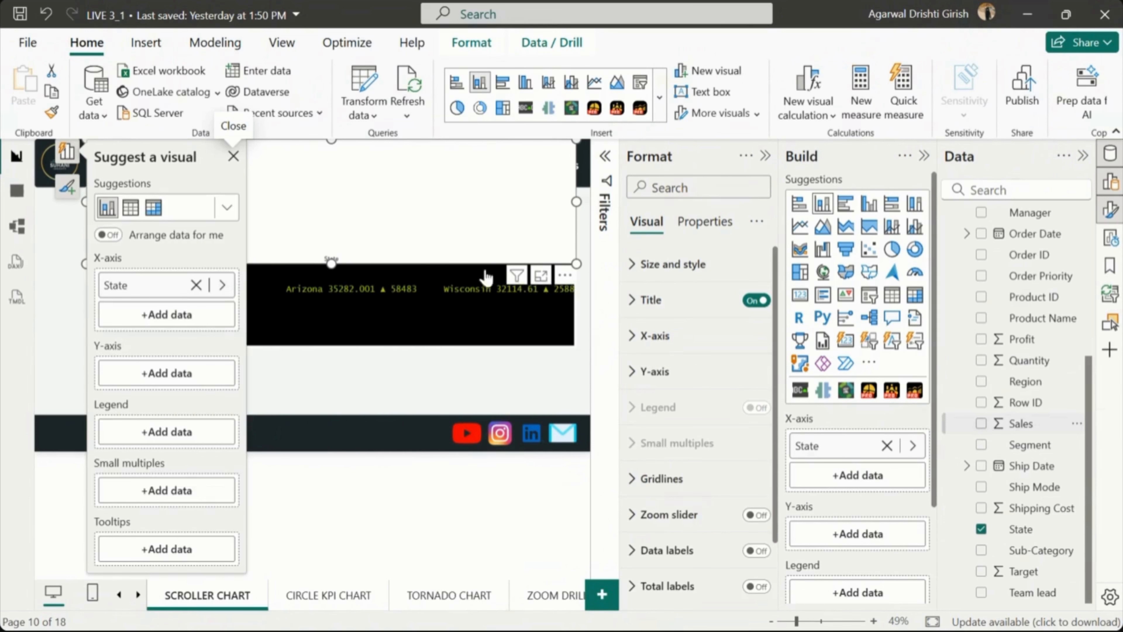
click(233, 156)
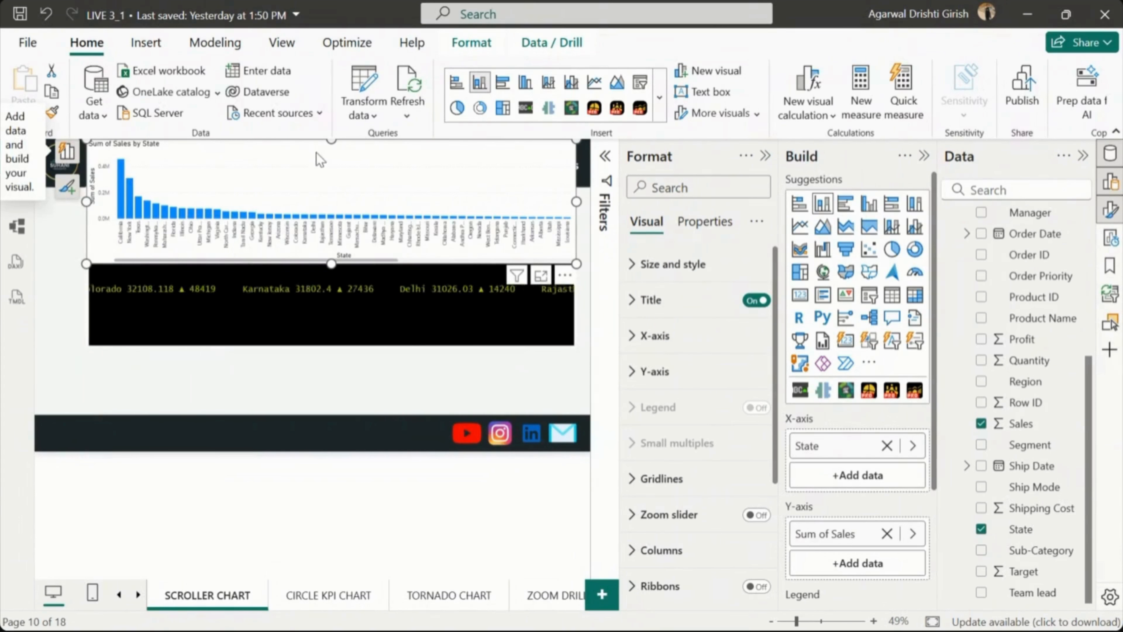
drag(316, 152, 306, 298)
- Resize the scroller visual so it starts at the header and leaves more room for the column chart
click(338, 232)
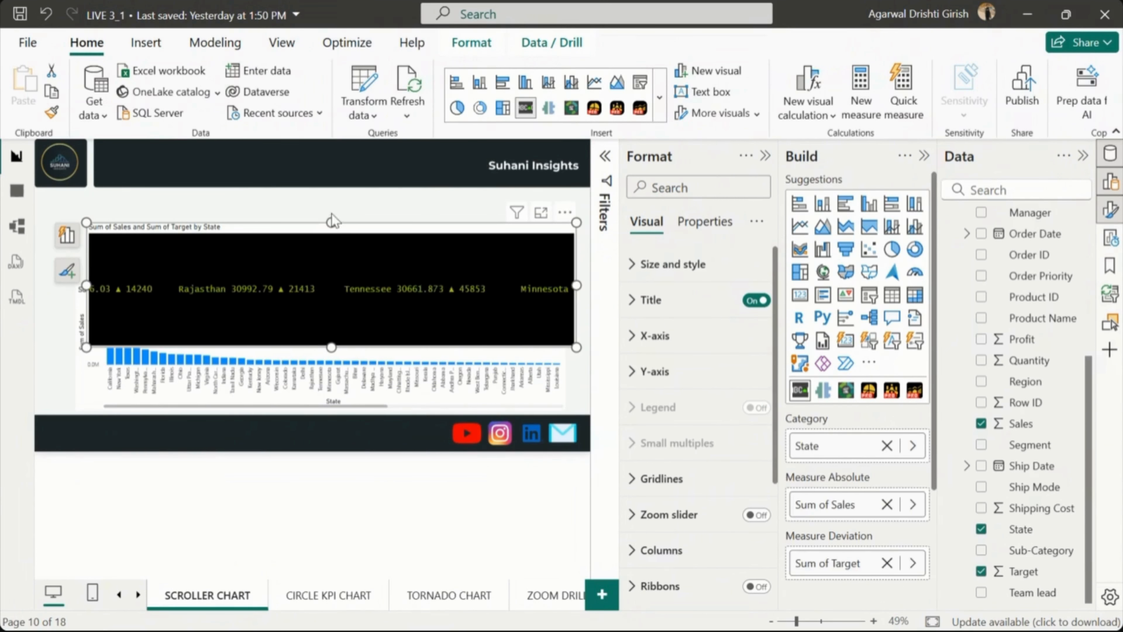
drag(332, 215, 331, 181)
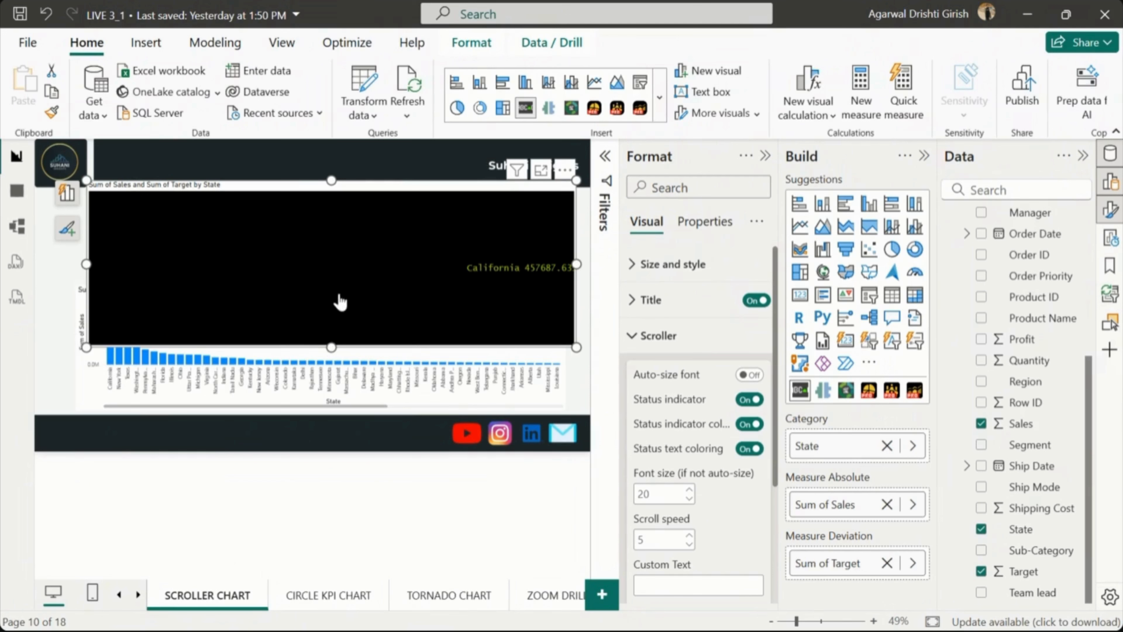
click(337, 352)
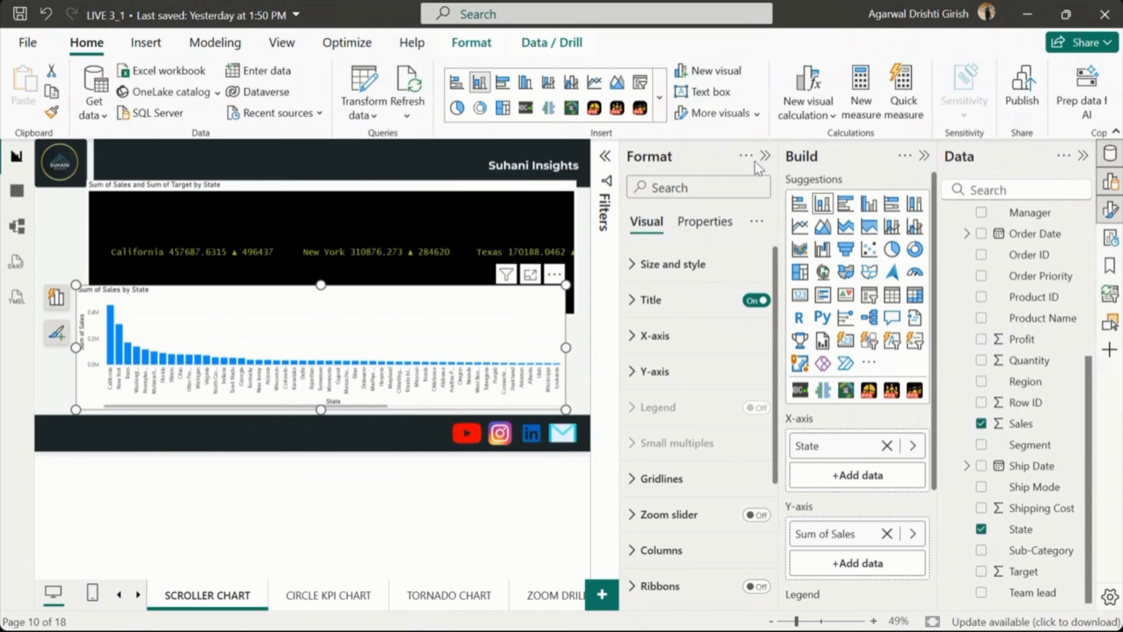
- Collapse the Format, Build and Data panes and resize the column chart to span the page width below the scroller
click(764, 156)
click(924, 156)
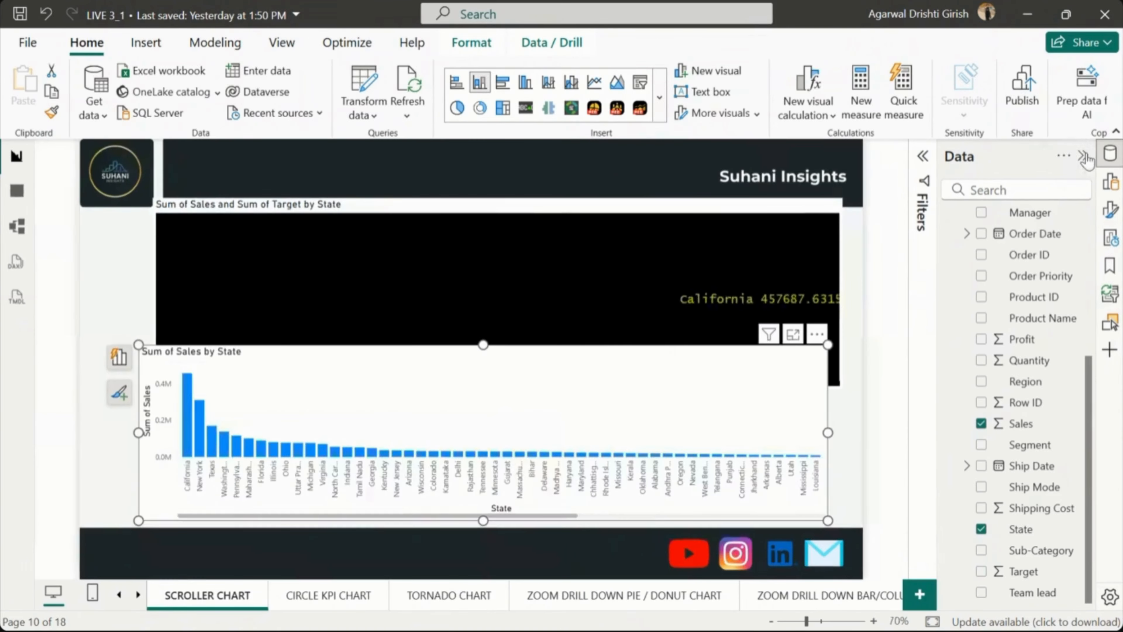
click(1083, 157)
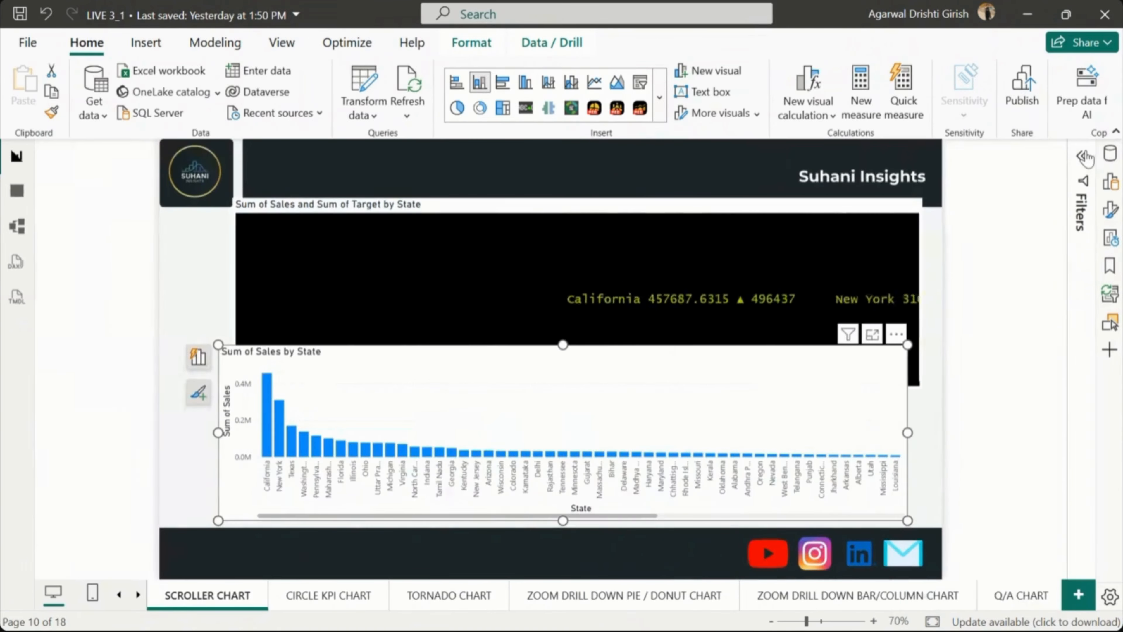
click(569, 374)
drag(218, 354, 160, 364)
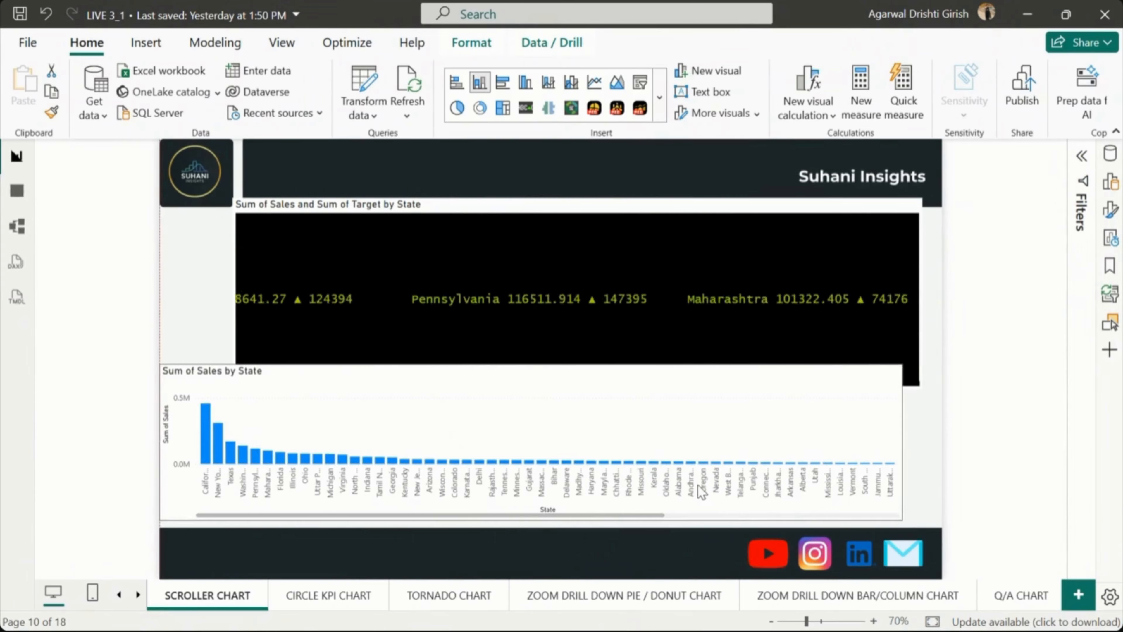
drag(903, 444, 923, 450)
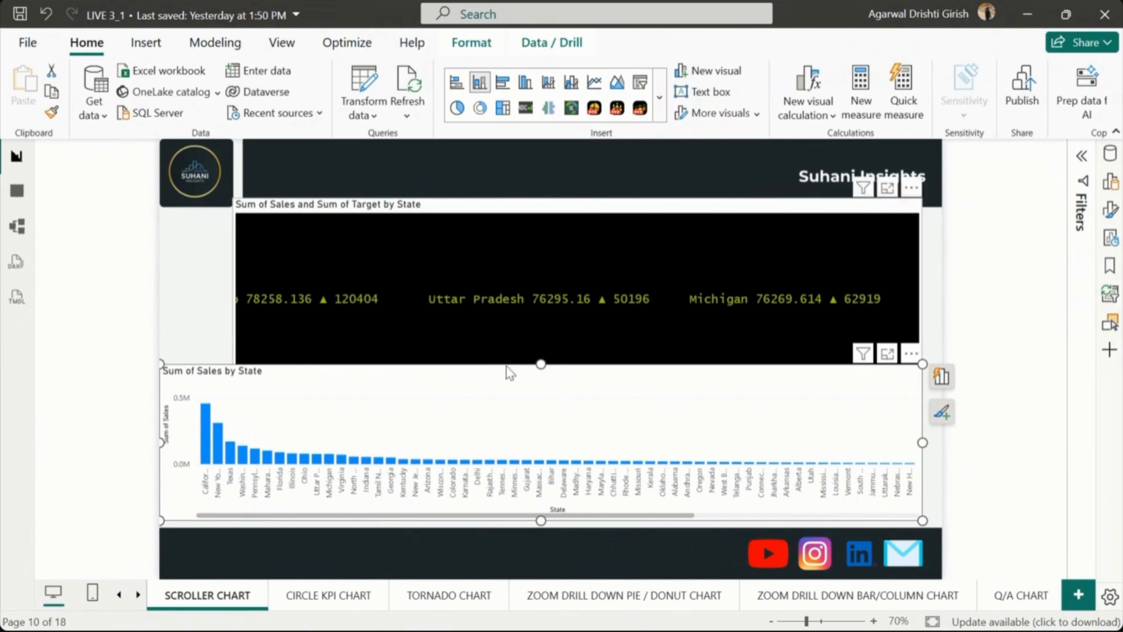
drag(546, 369, 547, 403)
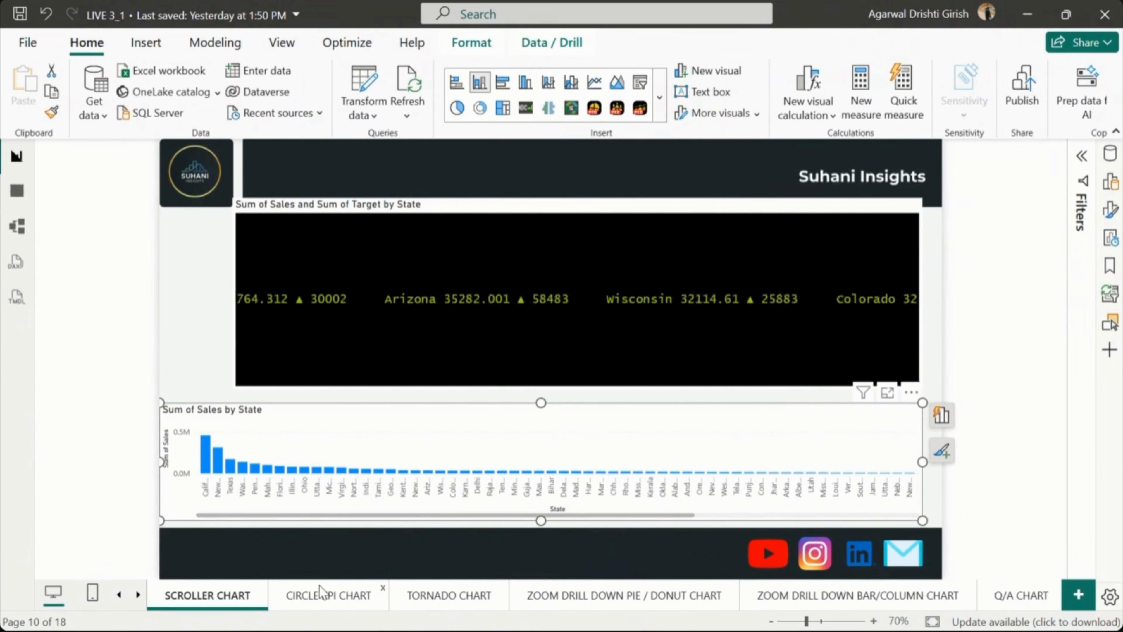
- Insert the imported circle KPI visual on the CIRCLE KPI CHART page and enlarge it in the middle of the canvas
click(329, 601)
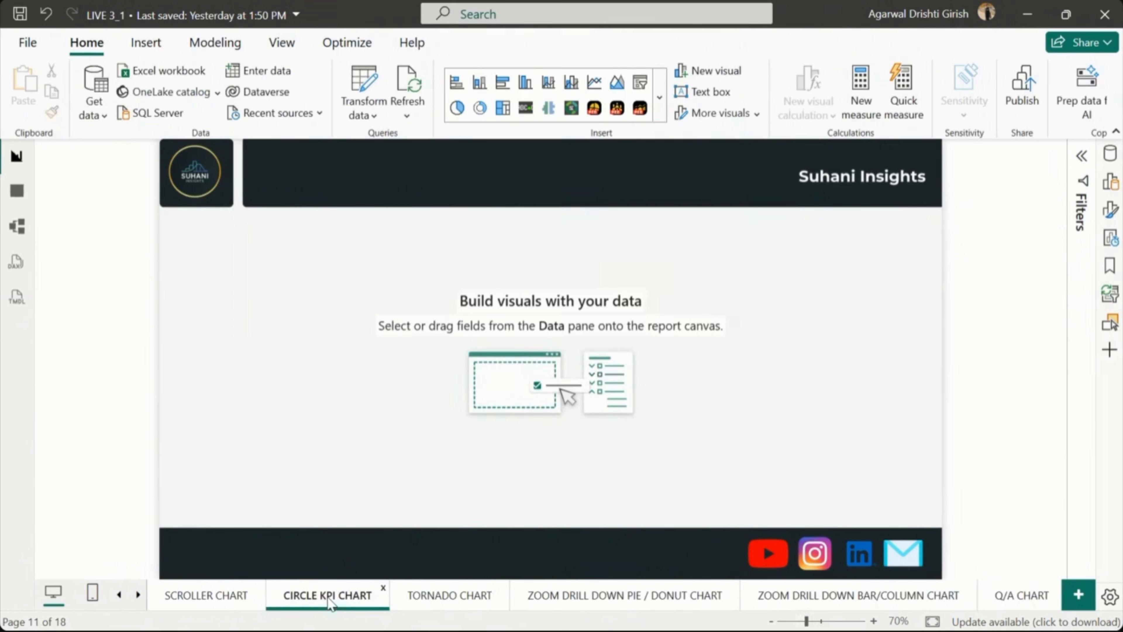
click(1110, 154)
click(1112, 180)
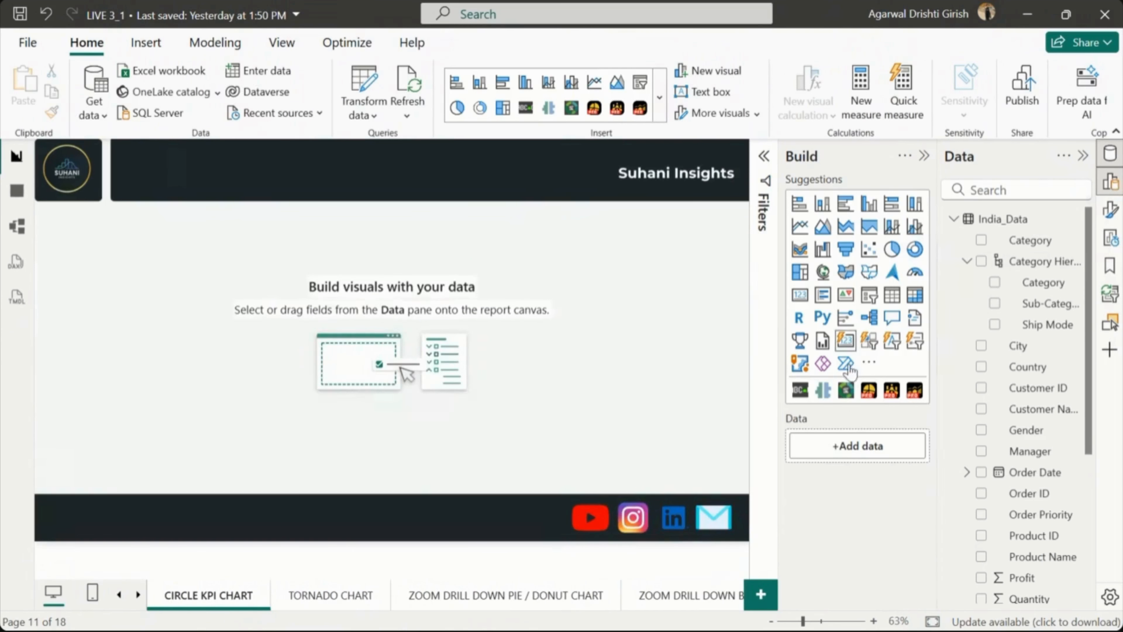
click(847, 391)
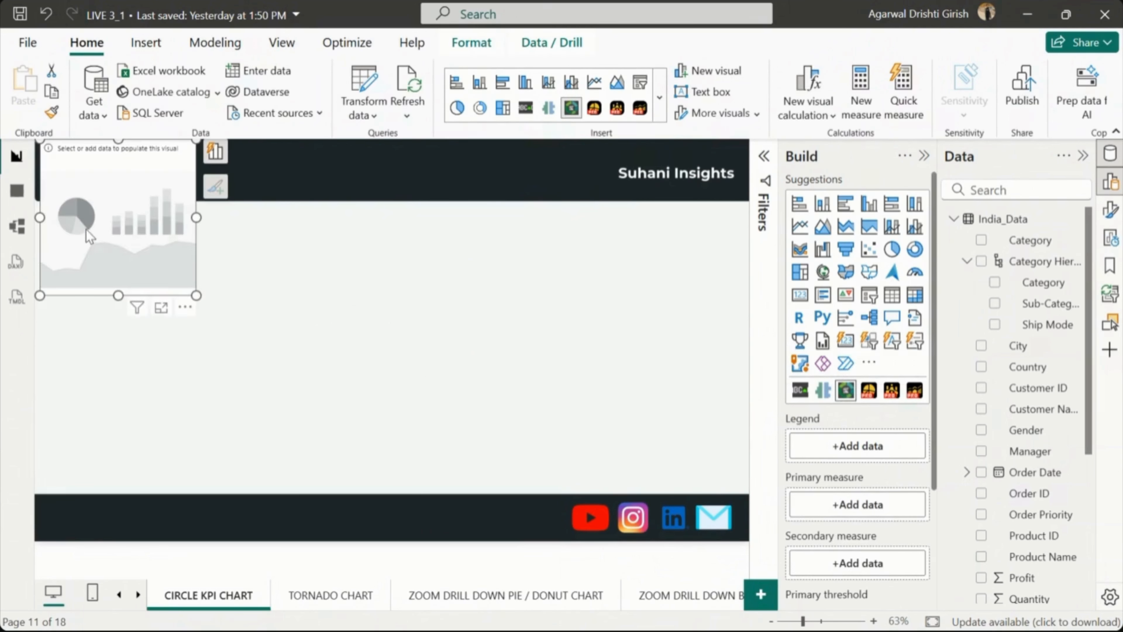
drag(88, 235, 208, 305)
drag(319, 371, 588, 461)
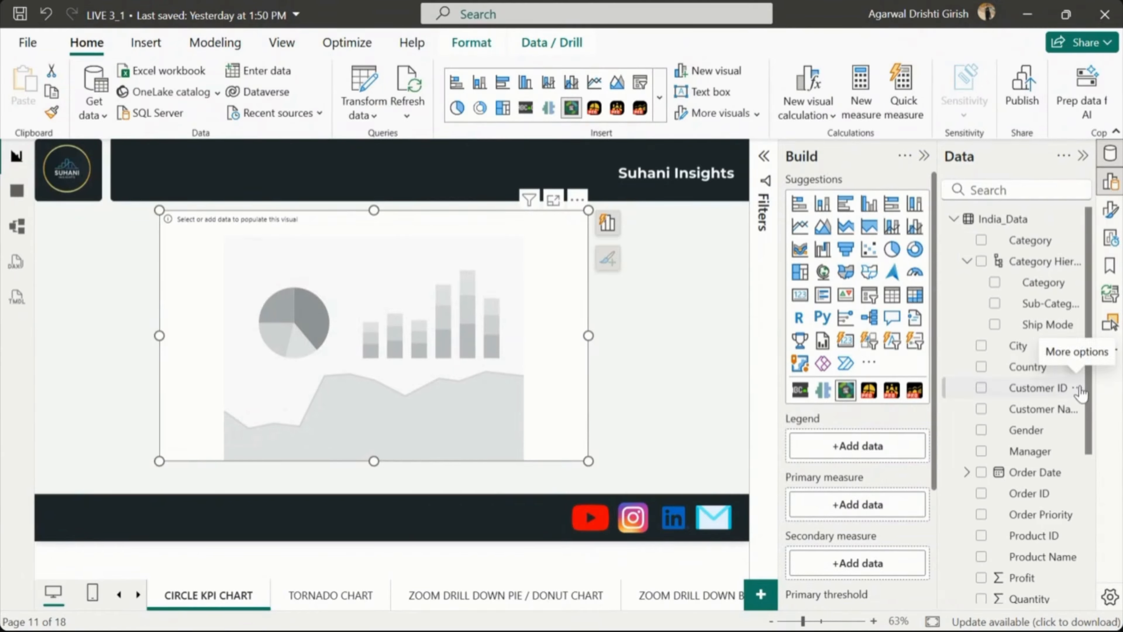
- Set the circle KPI visual's legend to Category and its primary measure to Sales, dismissing the visual suggestions
click(981, 241)
scroll(973, 429, down, 5)
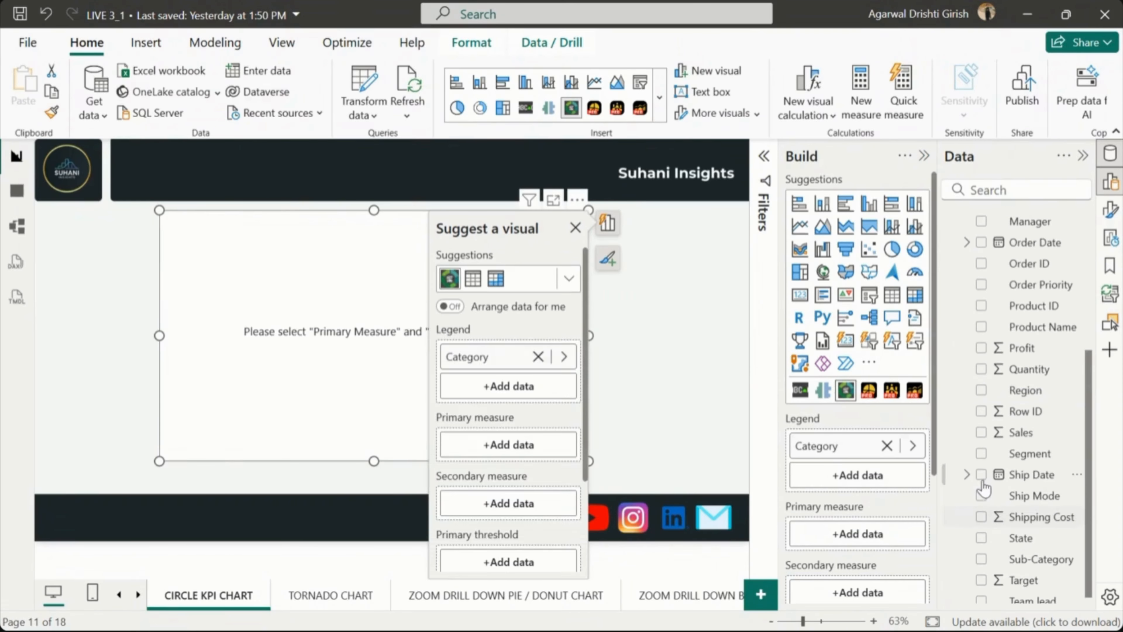
click(981, 432)
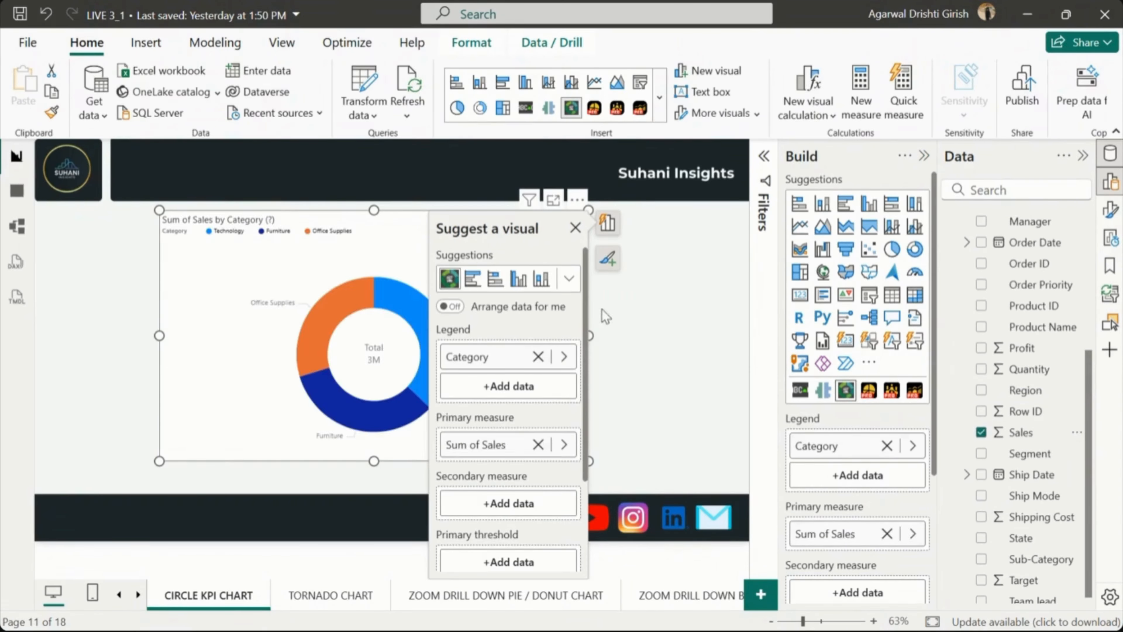
click(576, 228)
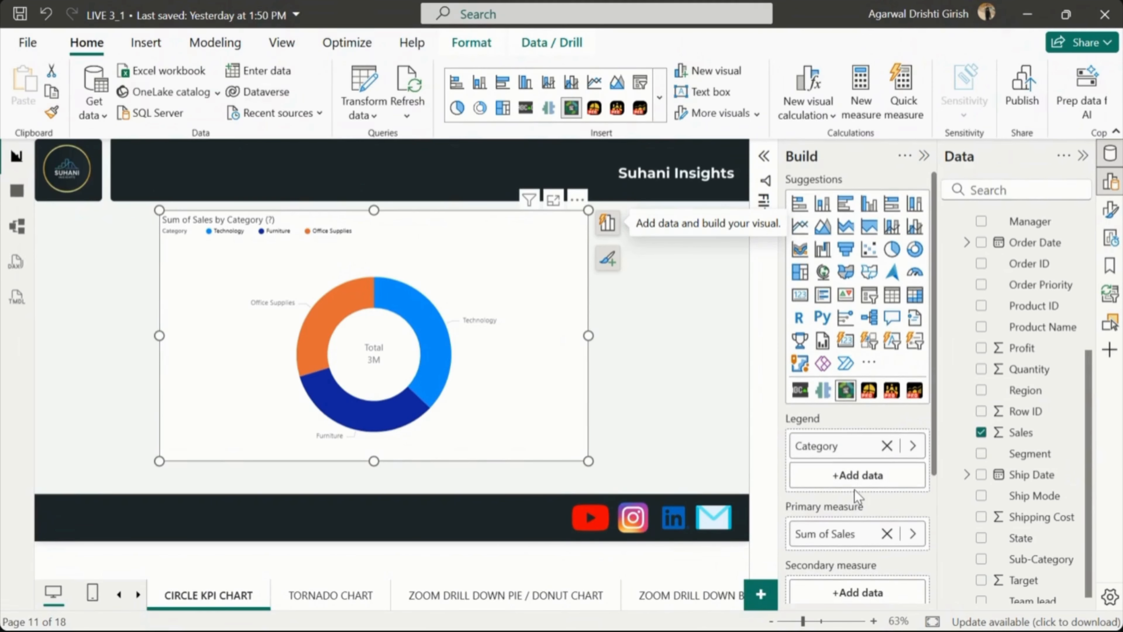
- Set the circle KPI visual's detail label style to All detail labels and enlarge the visual slightly
scroll(854, 505, down, 4)
click(1111, 208)
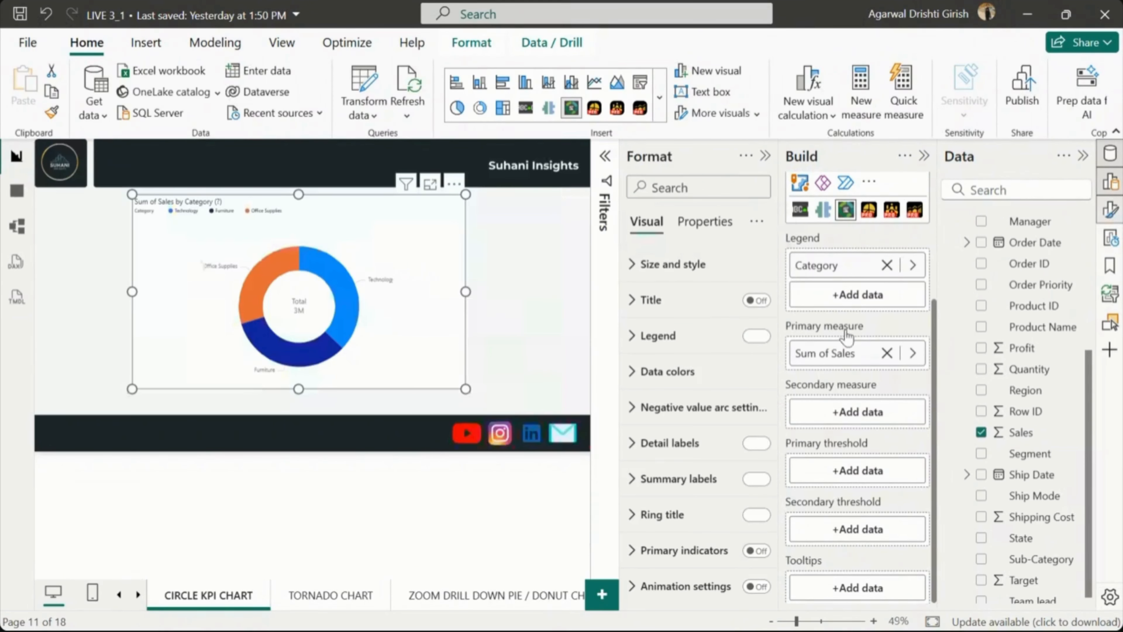
scroll(708, 354, down, 1)
click(702, 407)
scroll(703, 407, down, 5)
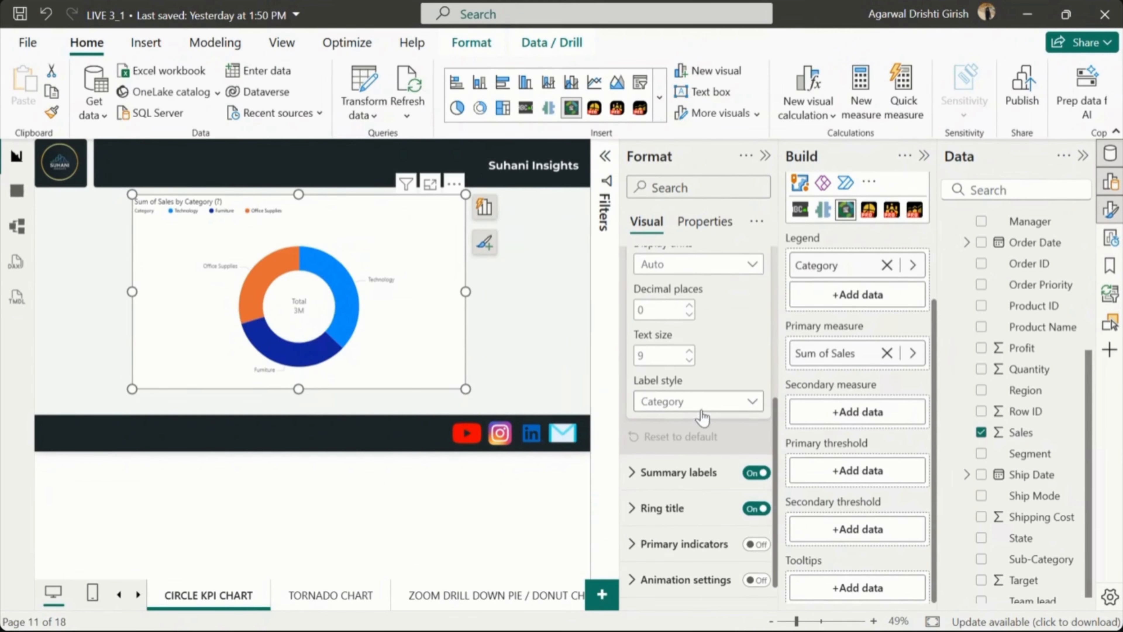
click(700, 401)
click(695, 553)
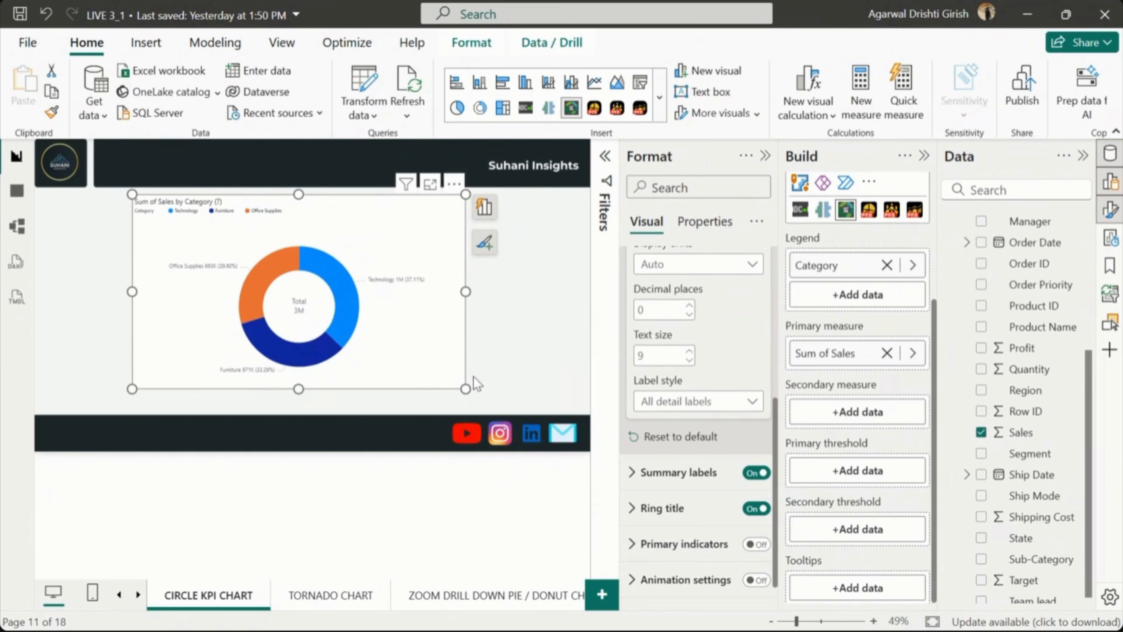
drag(465, 389, 493, 399)
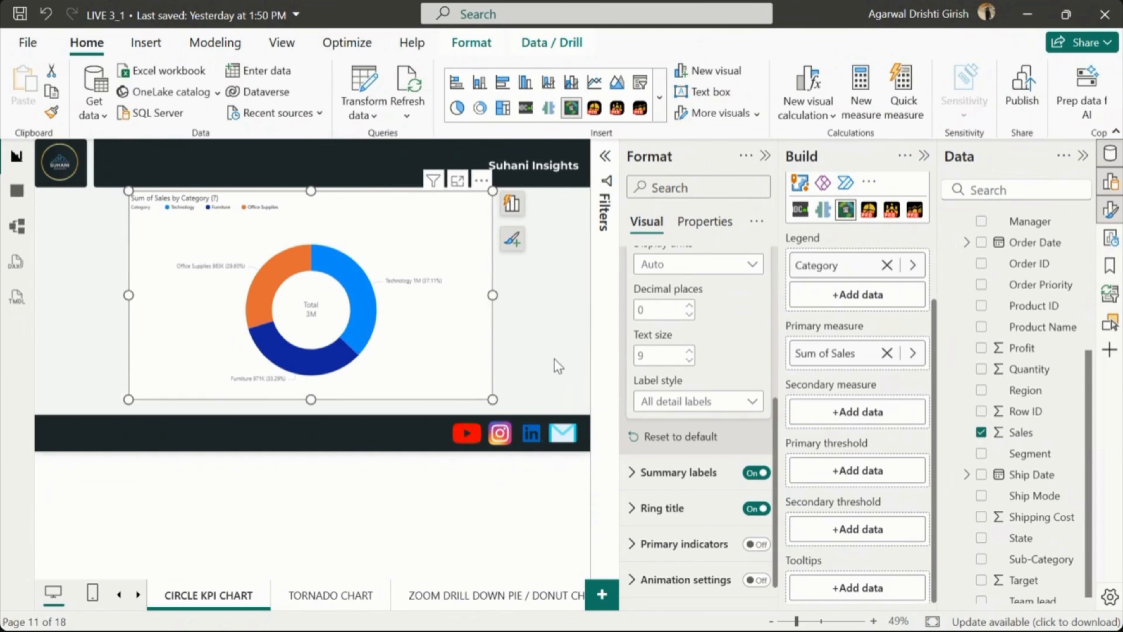
- Turn on the circle KPI visual's title and set its text to "Category wise sales"
scroll(729, 426, up, 6)
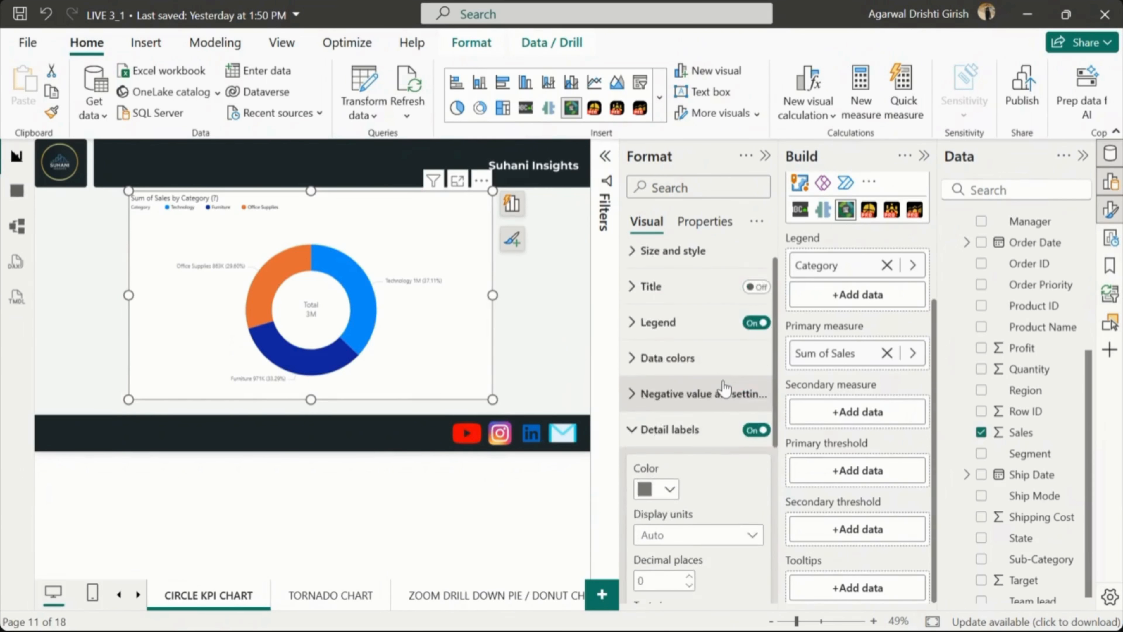
click(757, 301)
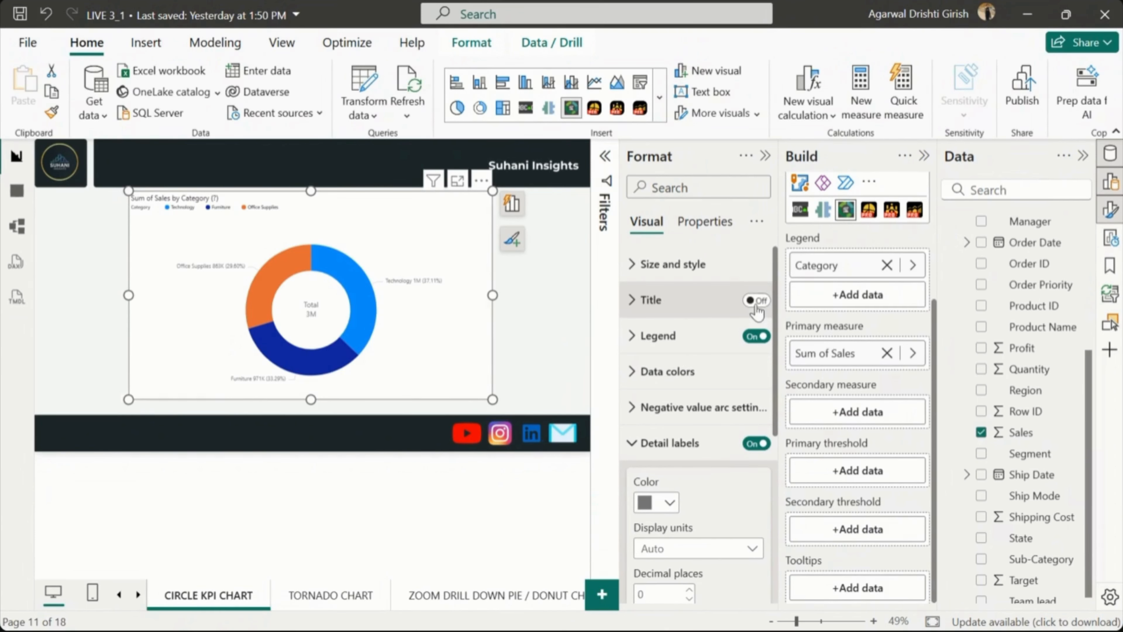
click(755, 302)
click(710, 301)
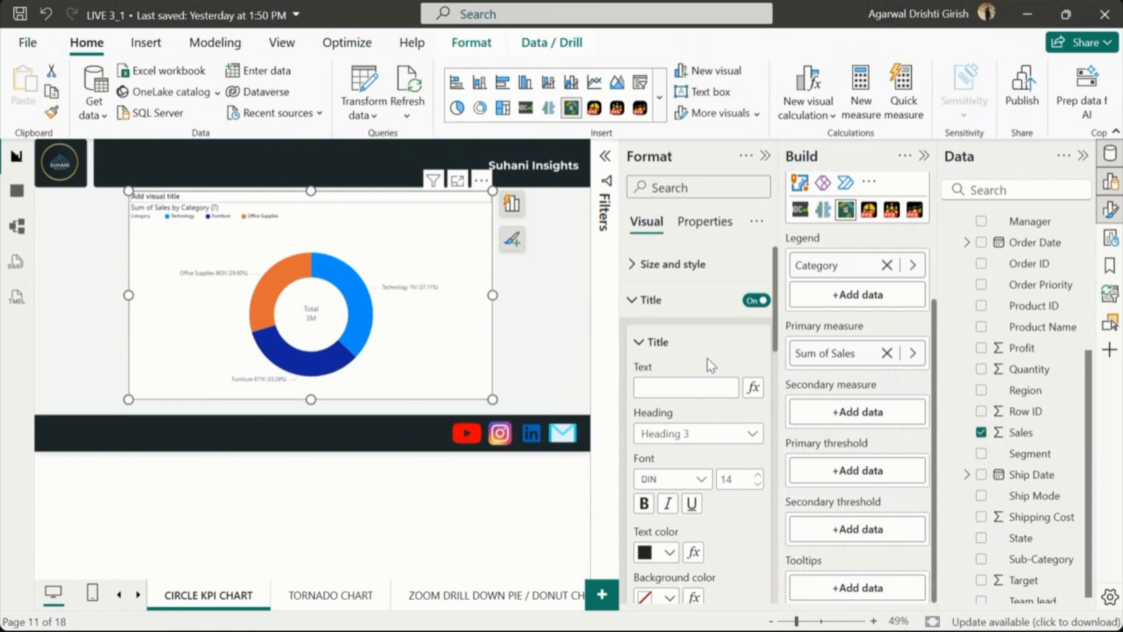
click(658, 390)
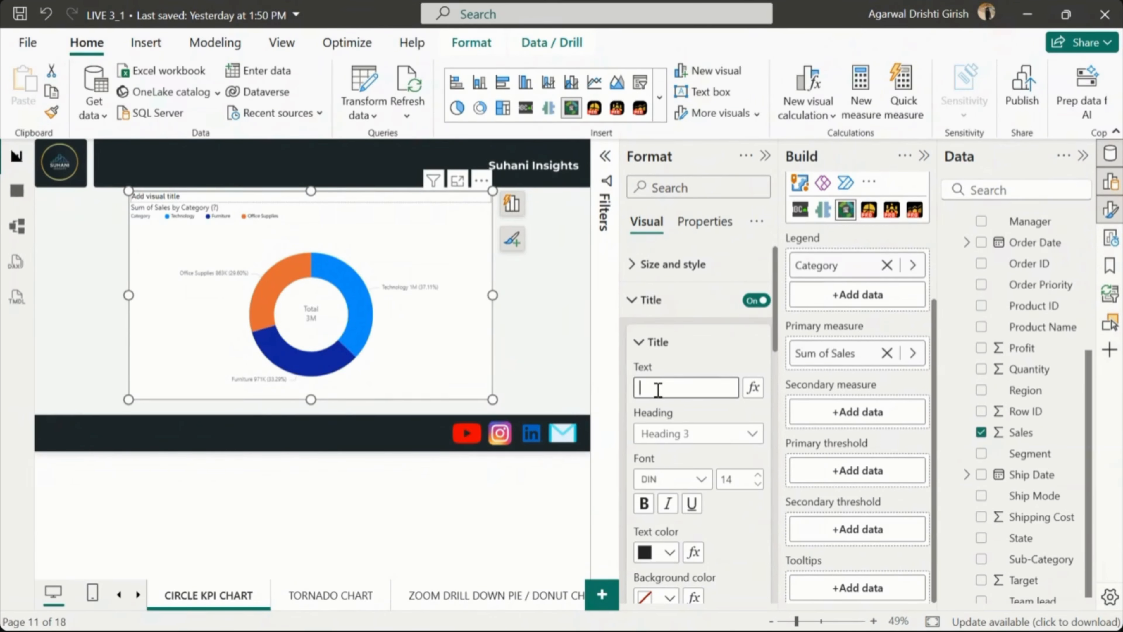
text(Ct)
key(BackSpace)
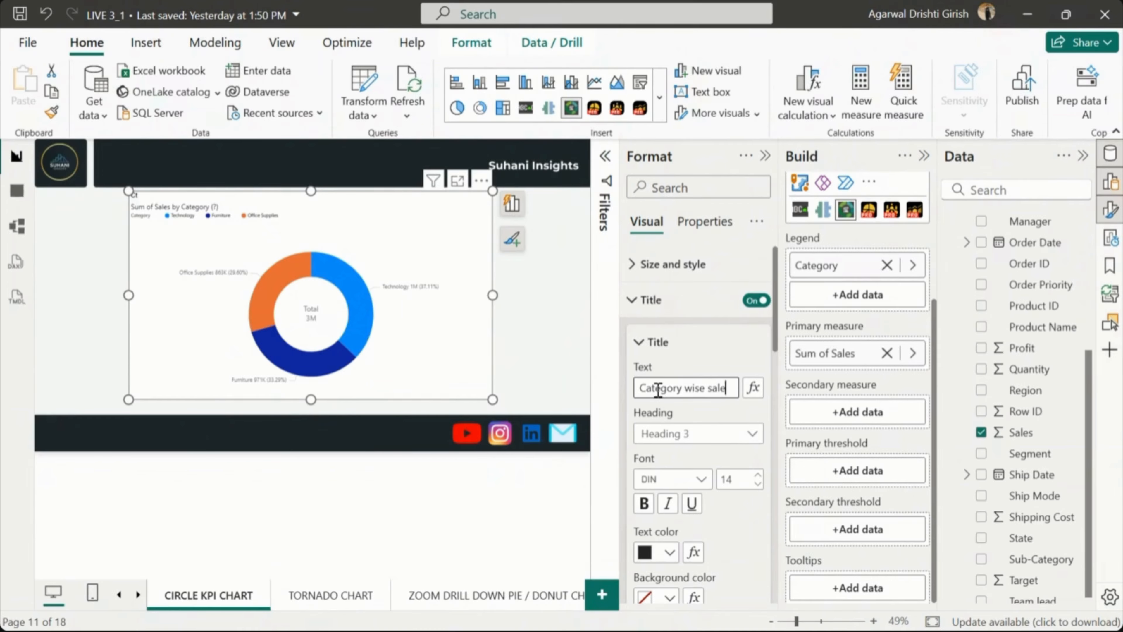
text(ategory wise sales)
- Center the visual's title and format it in bold at font size 19
scroll(661, 443, down, 2)
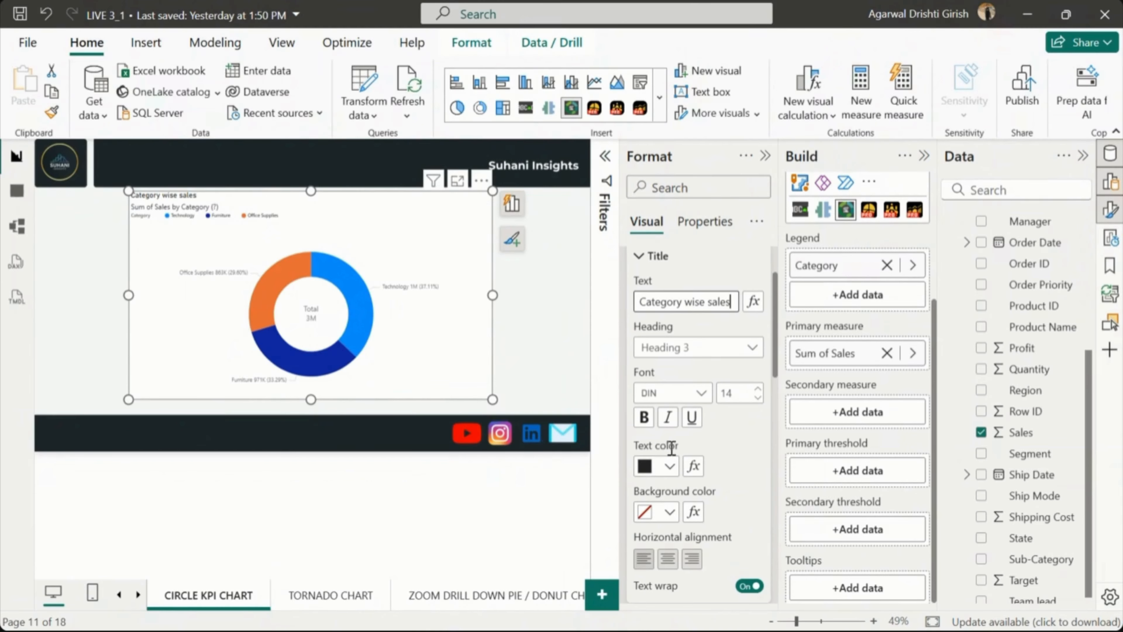
scroll(676, 509, down, 2)
click(668, 480)
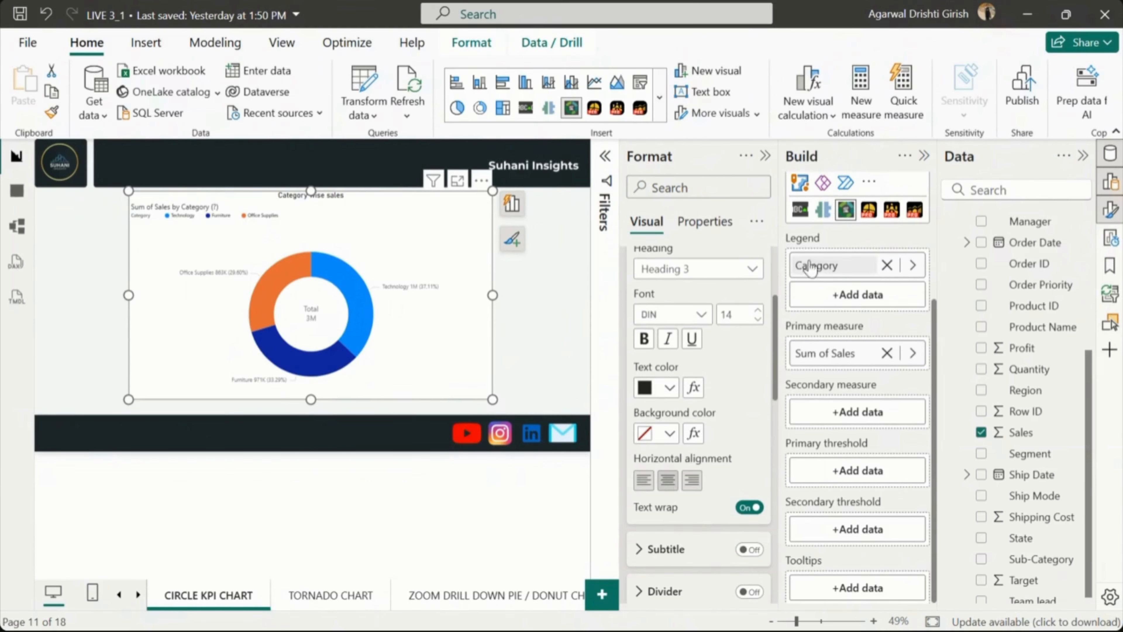
click(644, 338)
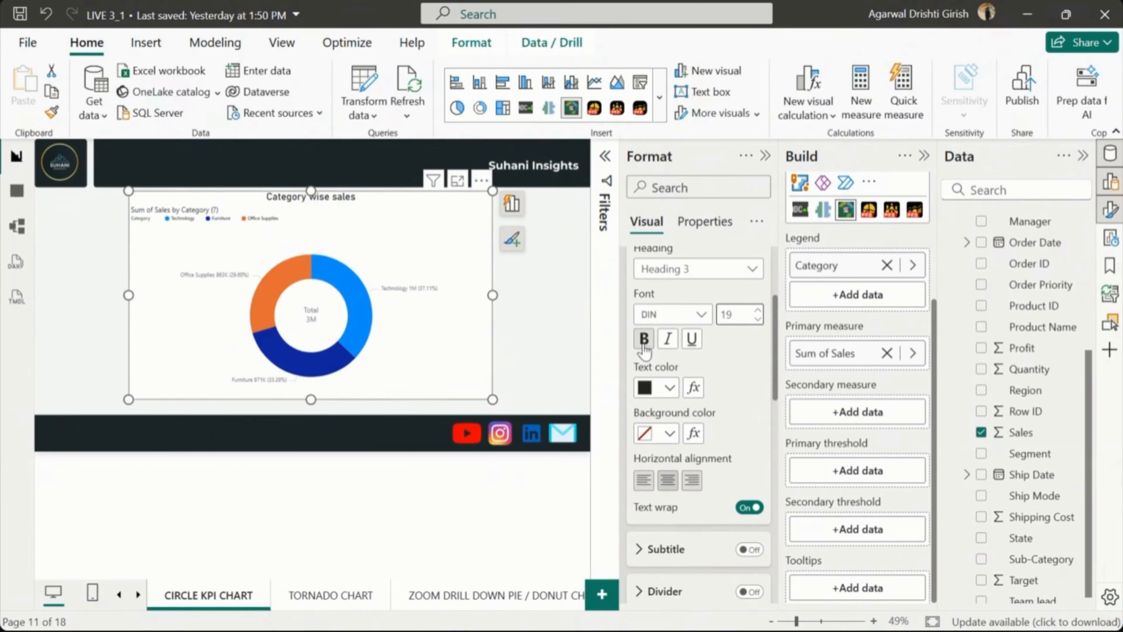
- Turn off the circle KPI visual's legend and its ring title
scroll(732, 428, down, 4)
scroll(730, 428, down, 4)
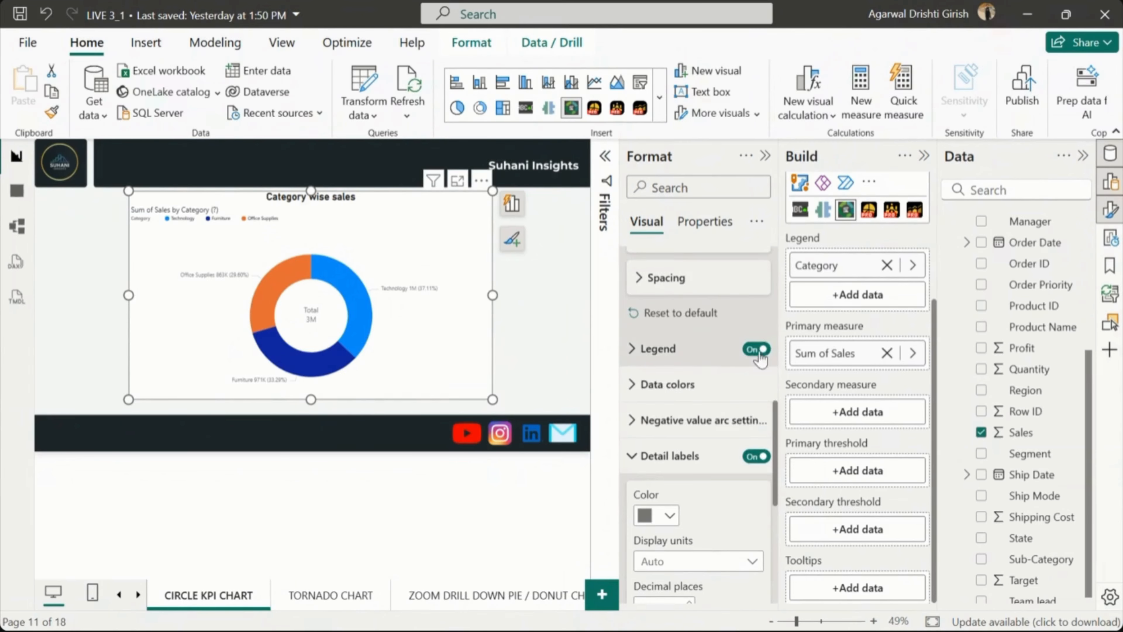
click(684, 359)
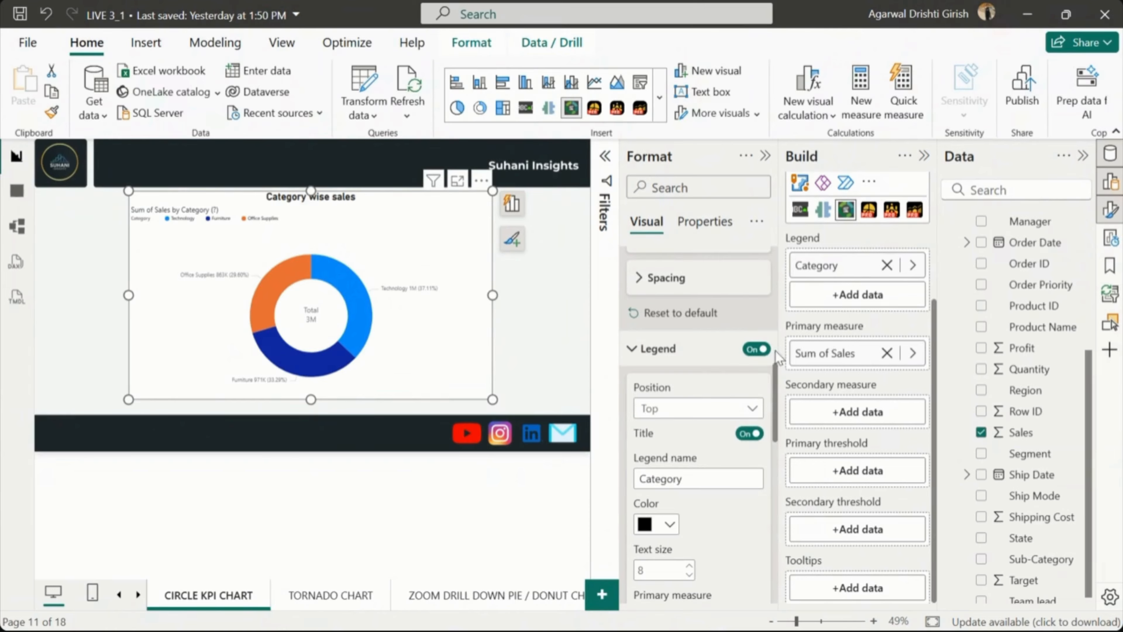
click(755, 349)
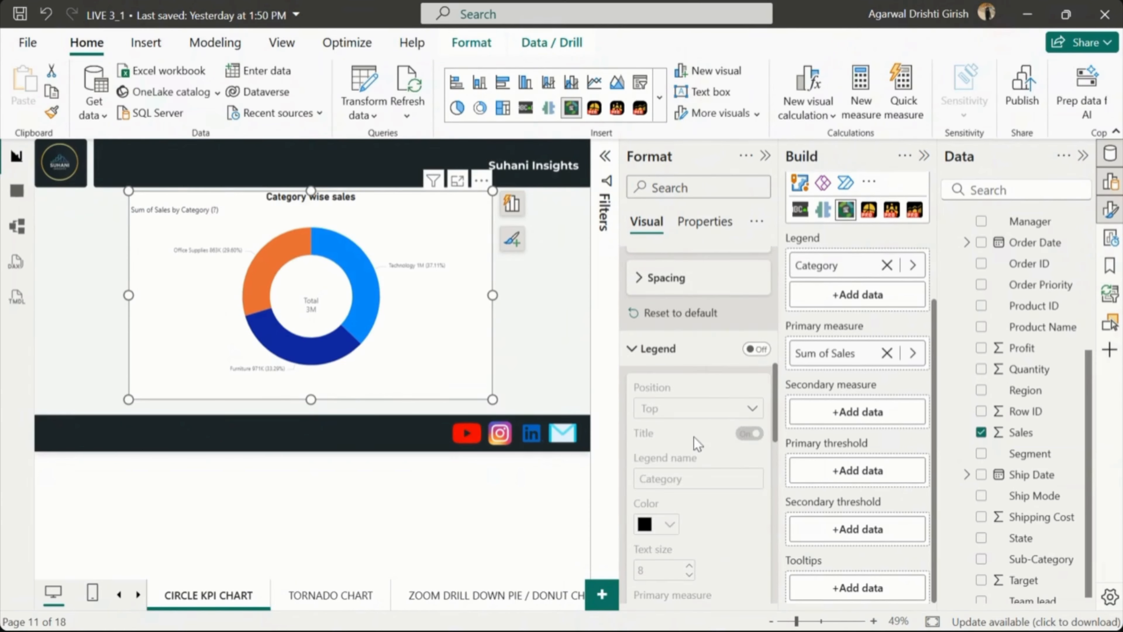
scroll(696, 443, down, 8)
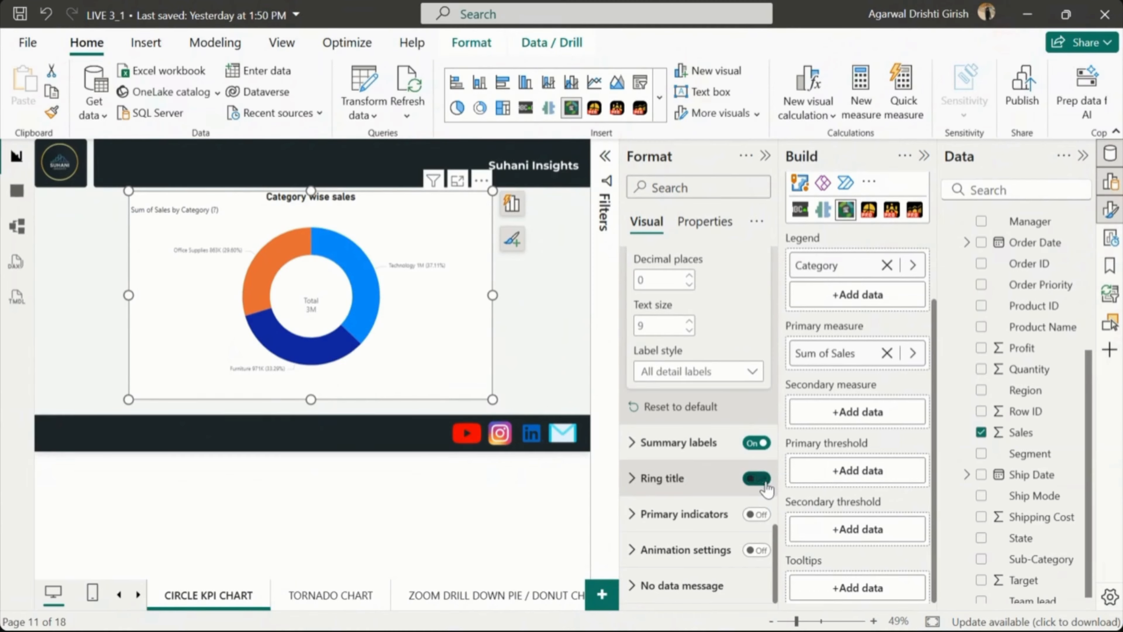
click(757, 478)
- Set the summary labels' text size to 17 and their color to the darkest blue theme shade
click(690, 444)
scroll(691, 452, down, 4)
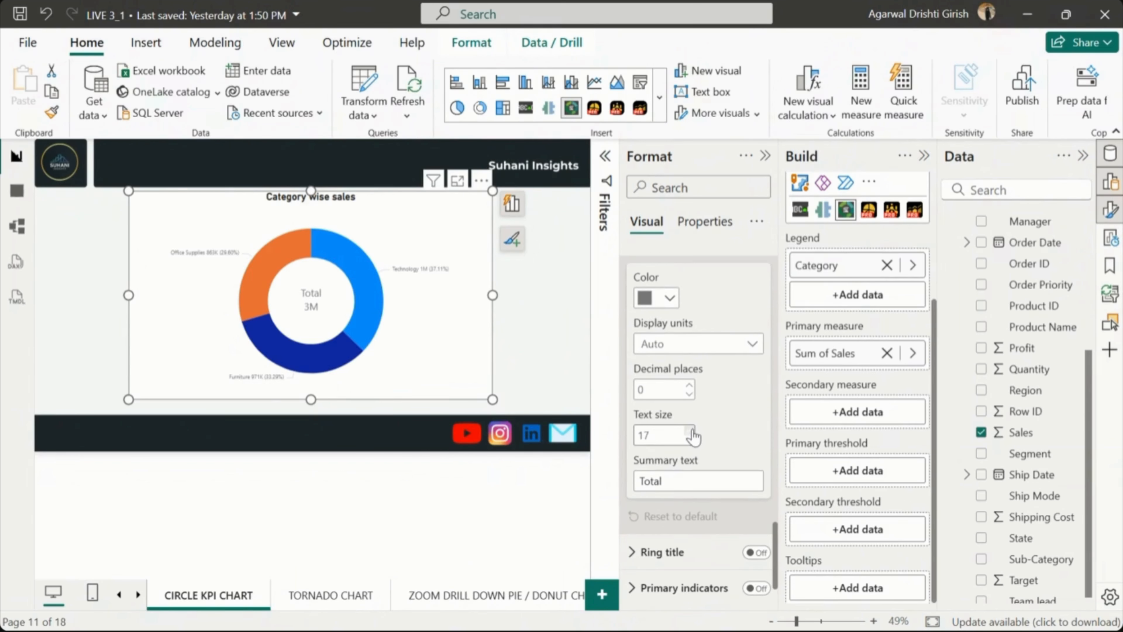
click(670, 298)
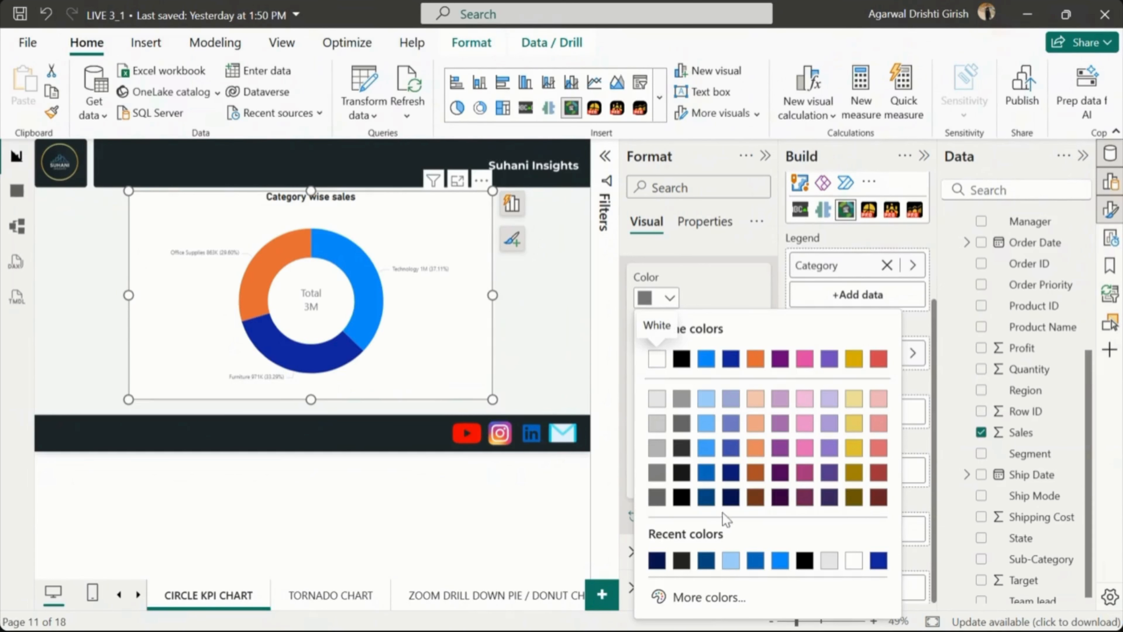
click(730, 496)
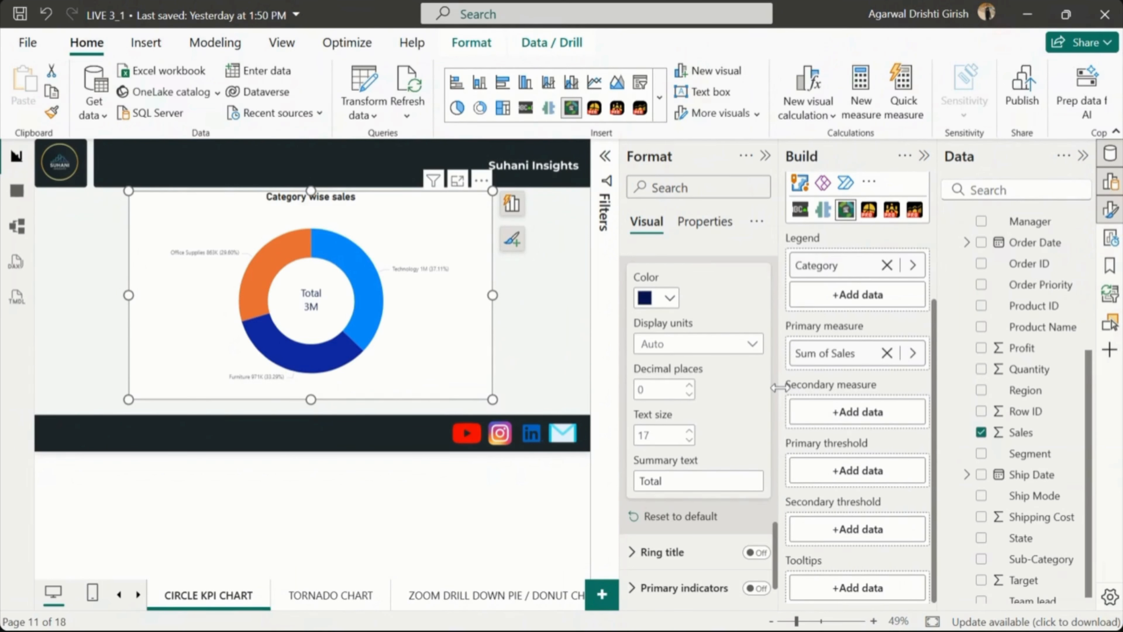
- Turn off the circle KPI visual's background in its size and style settings
scroll(709, 354, up, 15)
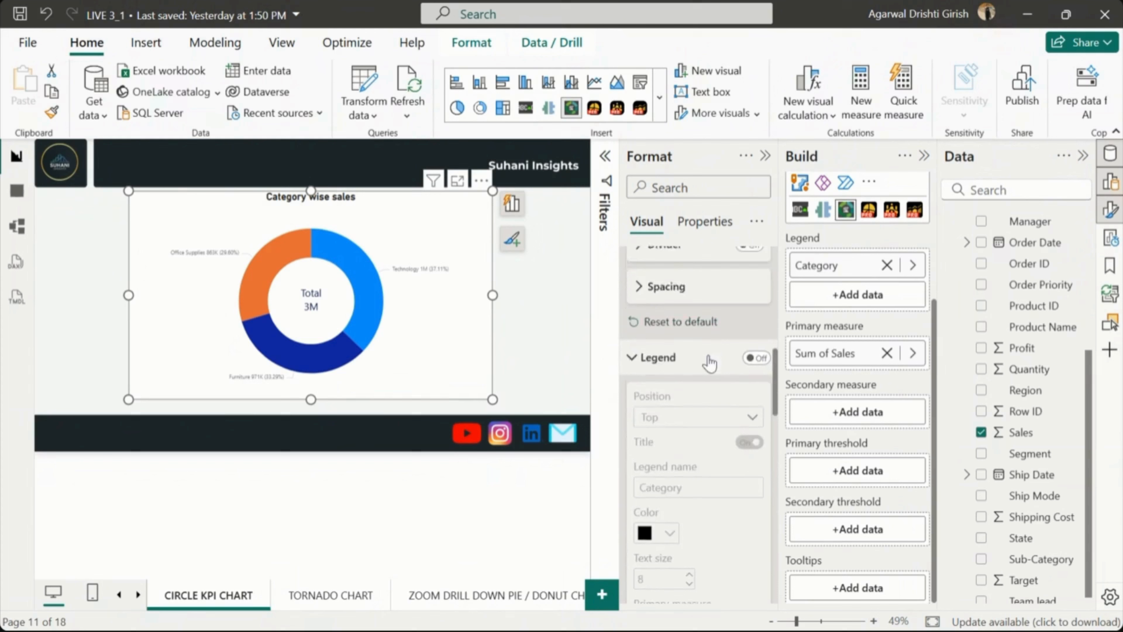
scroll(710, 354, up, 2)
click(681, 271)
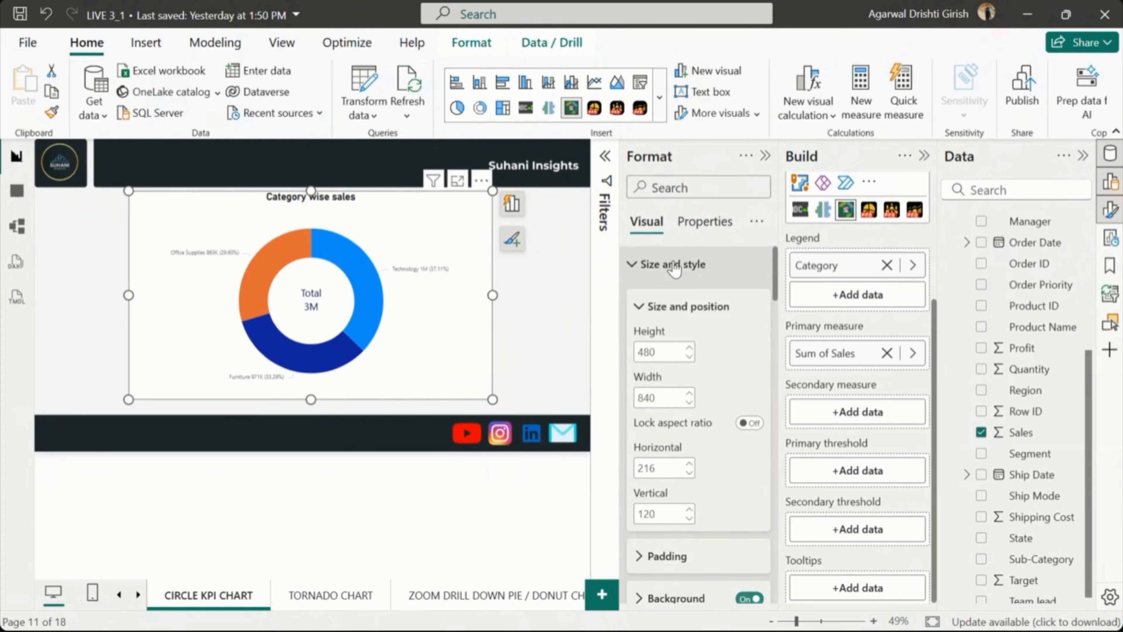
scroll(679, 270, down, 5)
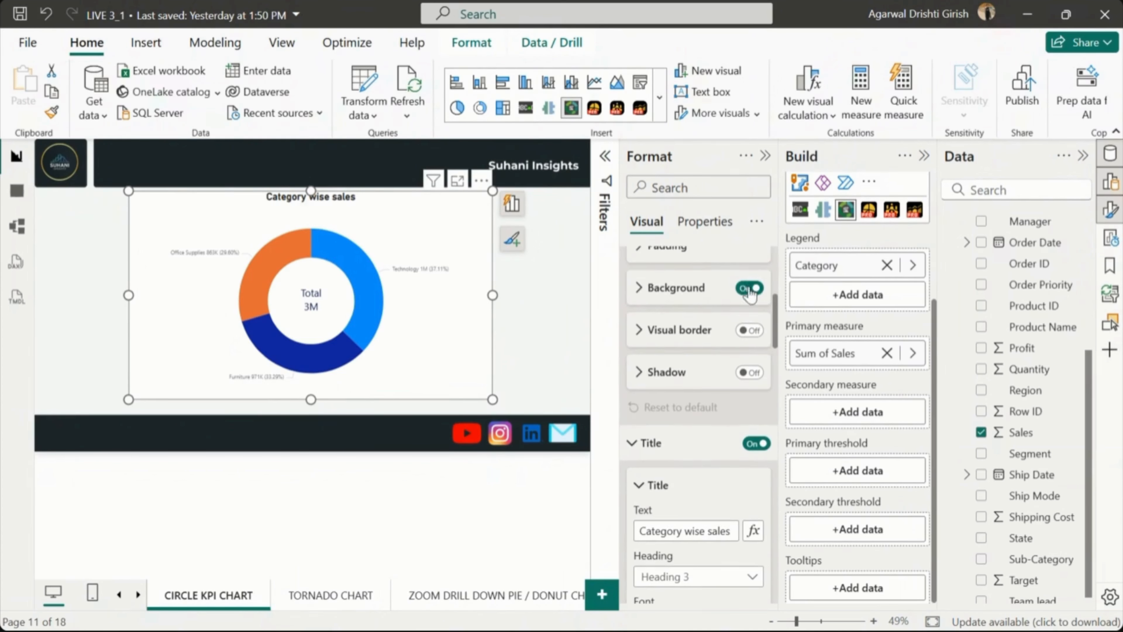
click(750, 288)
- Turn on the visual border with 17 px rounded corners and a light gray color
click(750, 330)
click(709, 331)
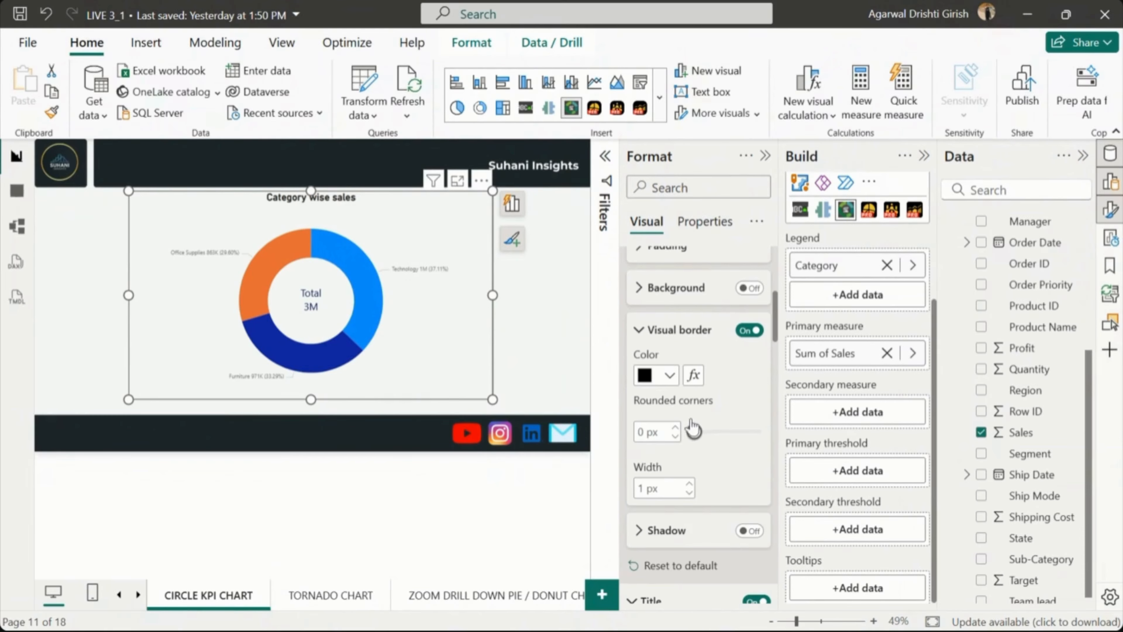
double_click(653, 433)
text(17)
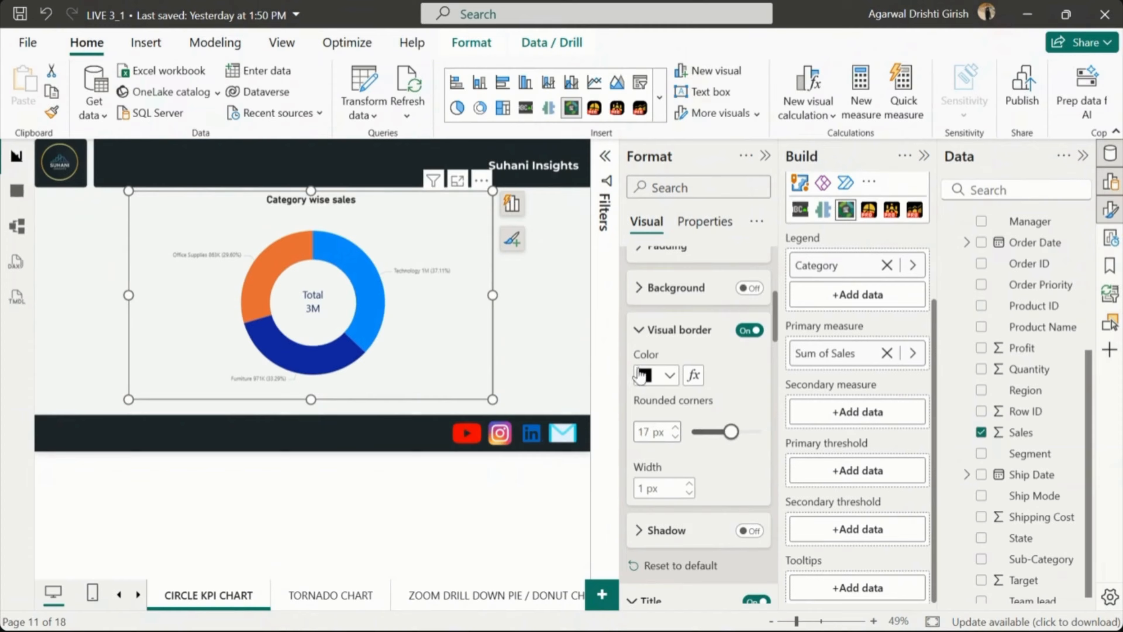
click(670, 376)
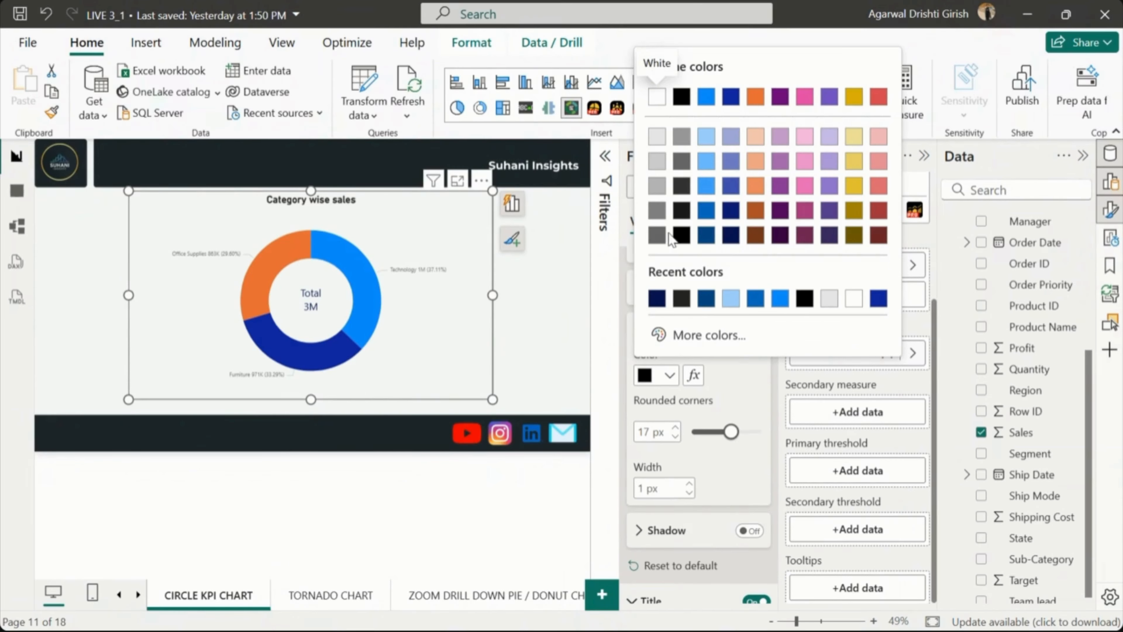
click(659, 135)
click(549, 342)
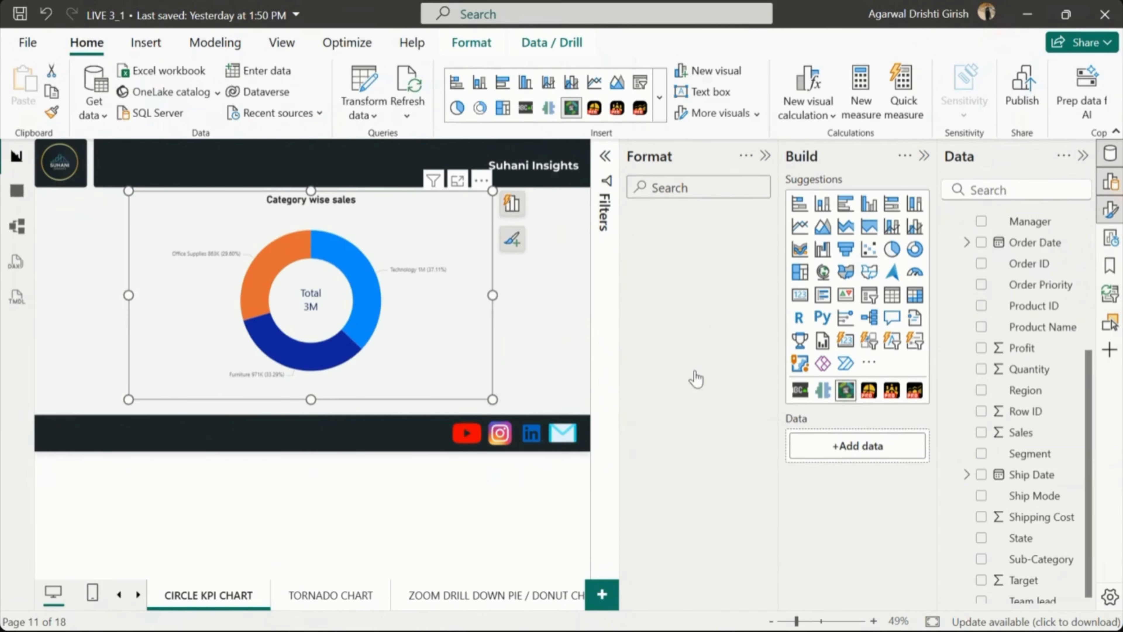
- Turn on the circle KPI visual's shadow, keeping its position at Bottom right
scroll(697, 376, down, 8)
click(750, 398)
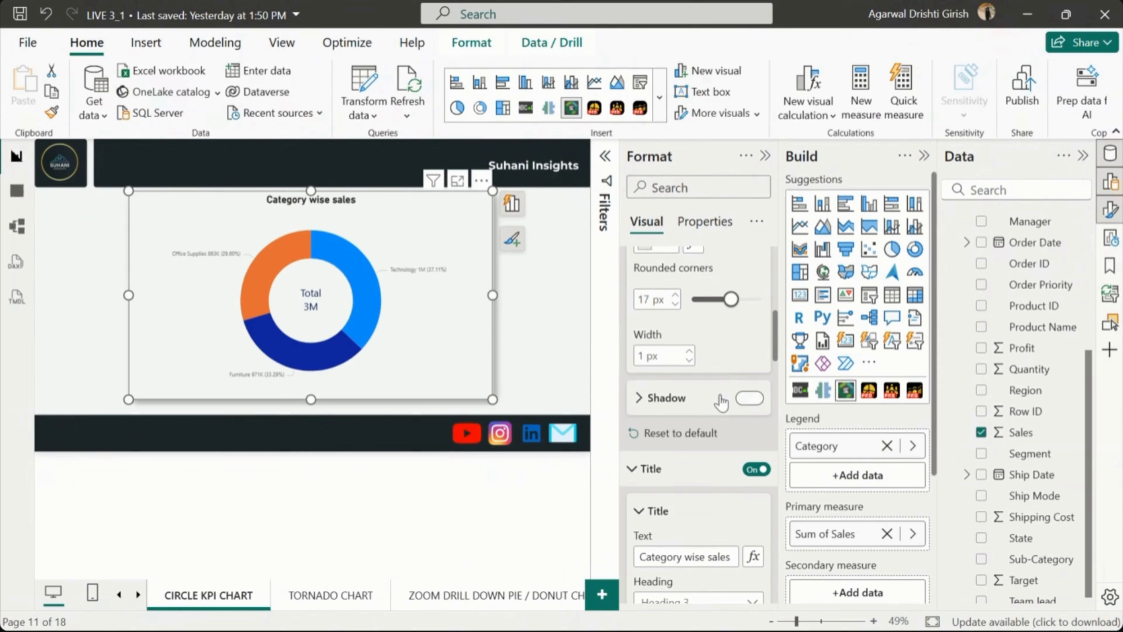
scroll(685, 400, down, 1)
click(681, 475)
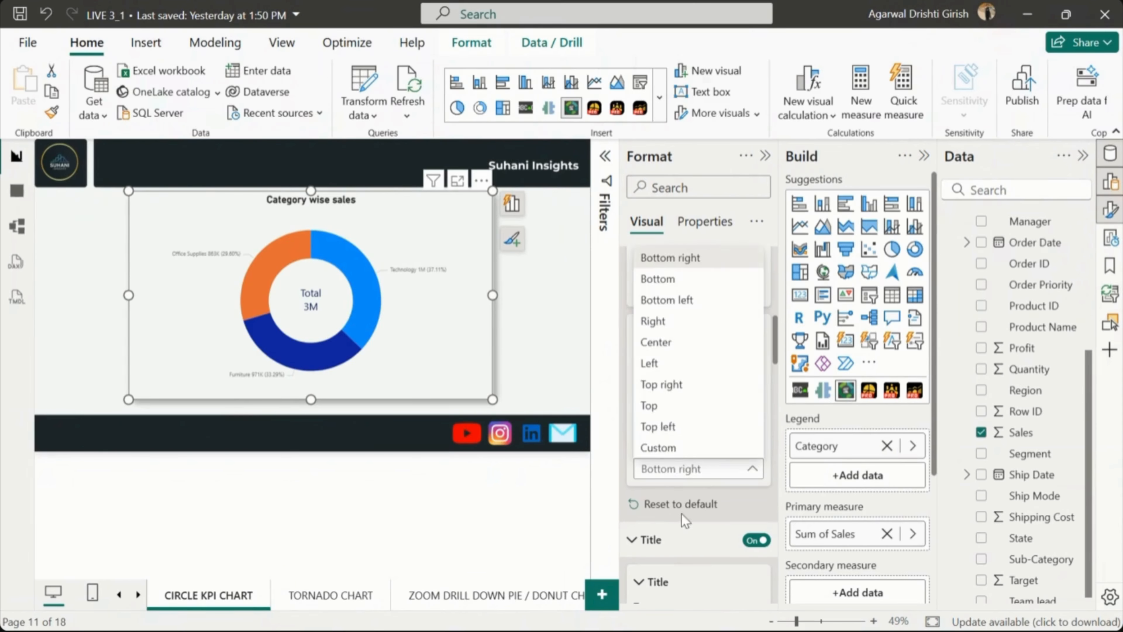
click(548, 364)
click(548, 362)
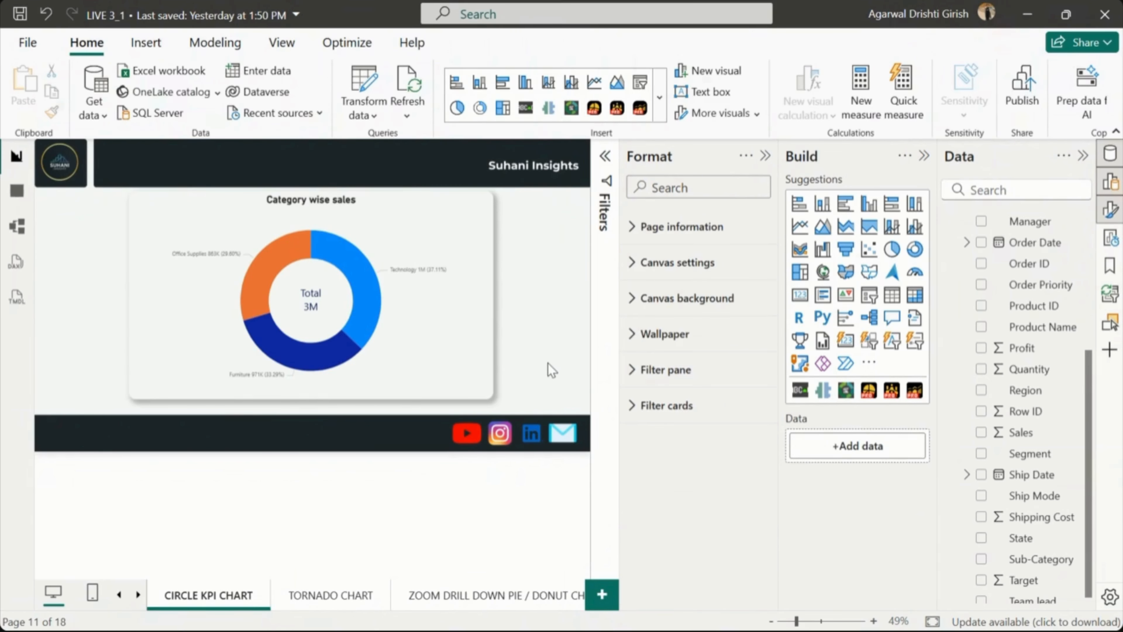
- Set the detail labels' text size to 20 and their color to dark blue
click(476, 354)
scroll(728, 517, down, 12)
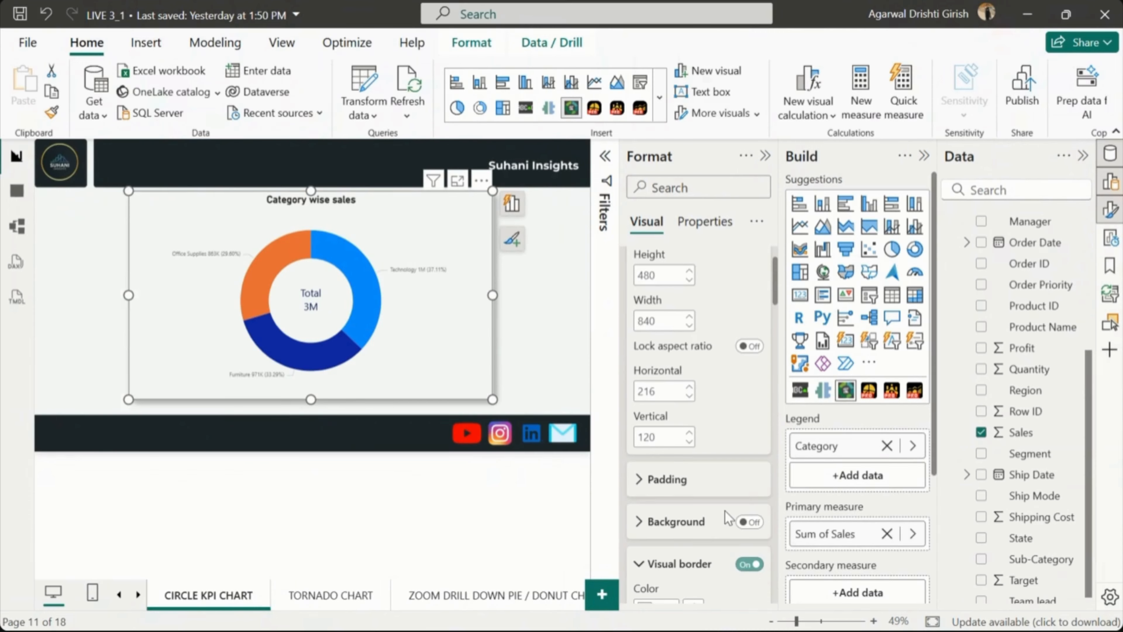
scroll(727, 517, down, 15)
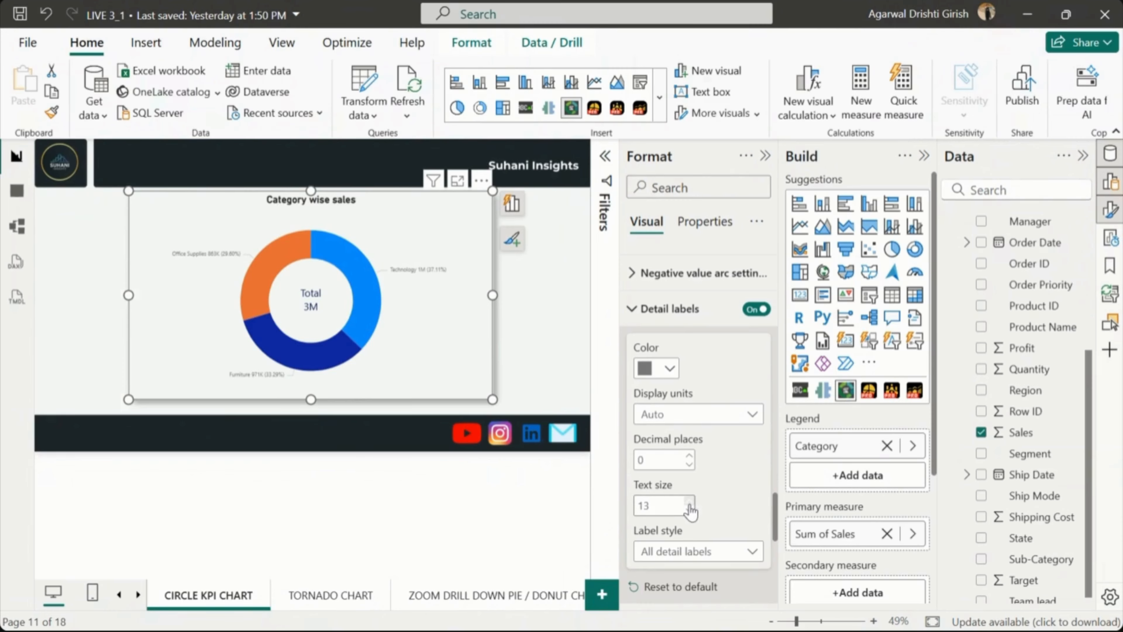
click(664, 368)
click(683, 293)
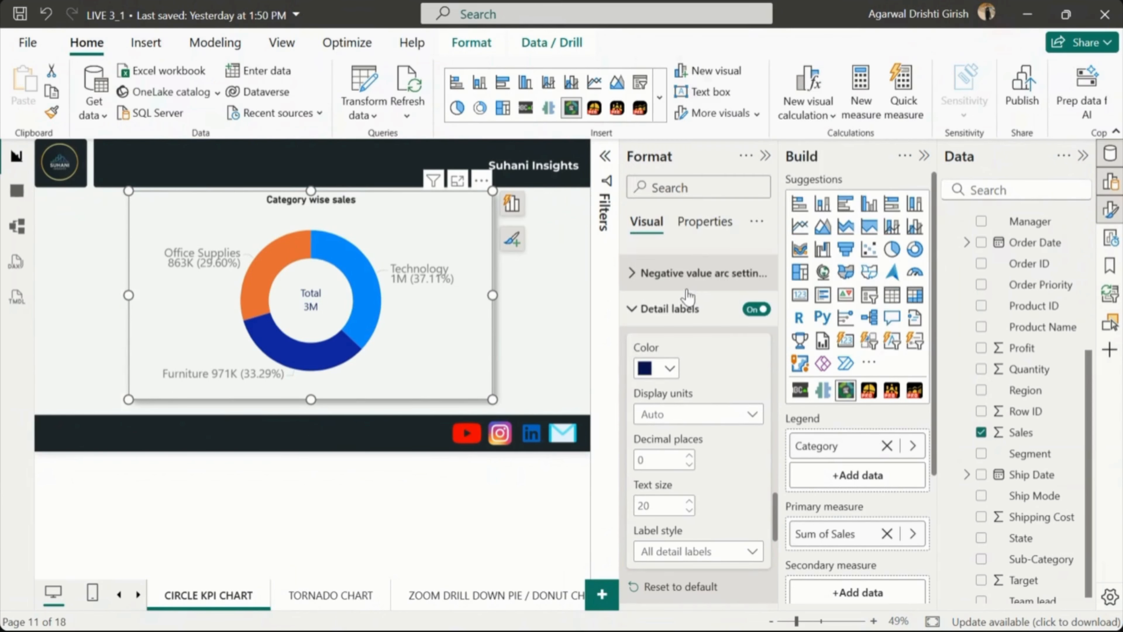
click(415, 488)
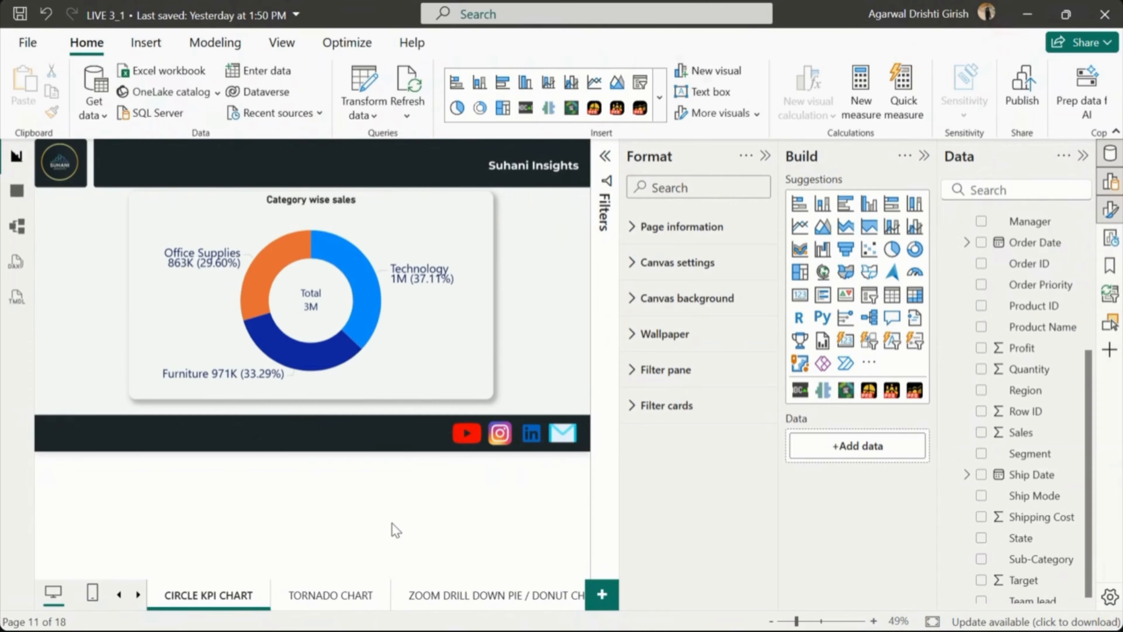
- Switch to the TORNADO CHART report page
click(332, 597)
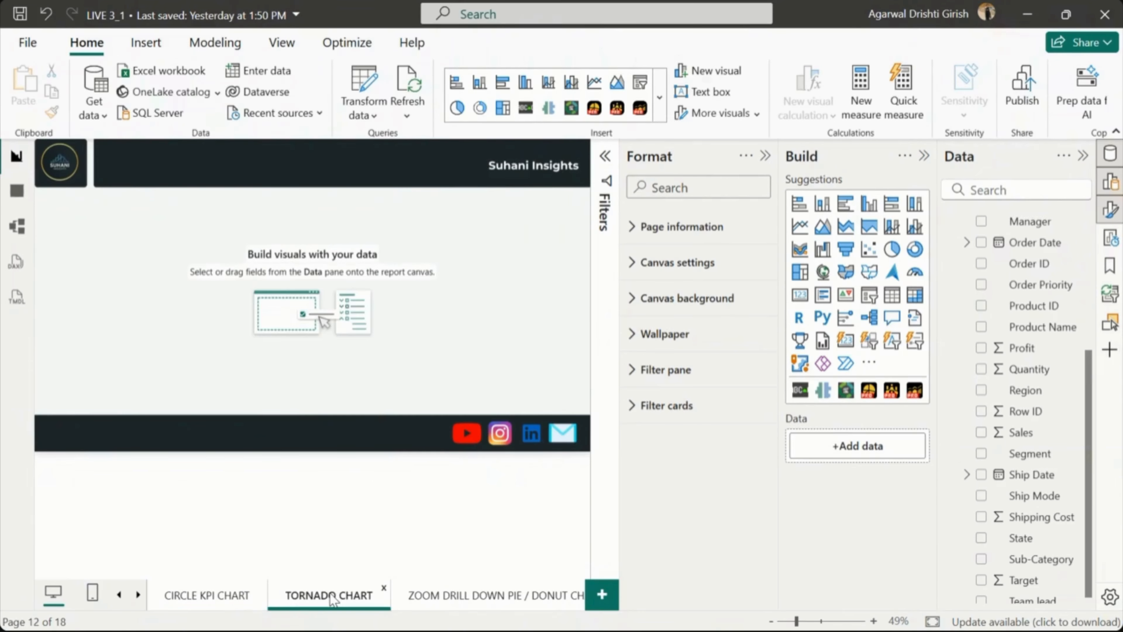
scroll(1024, 390, up, 4)
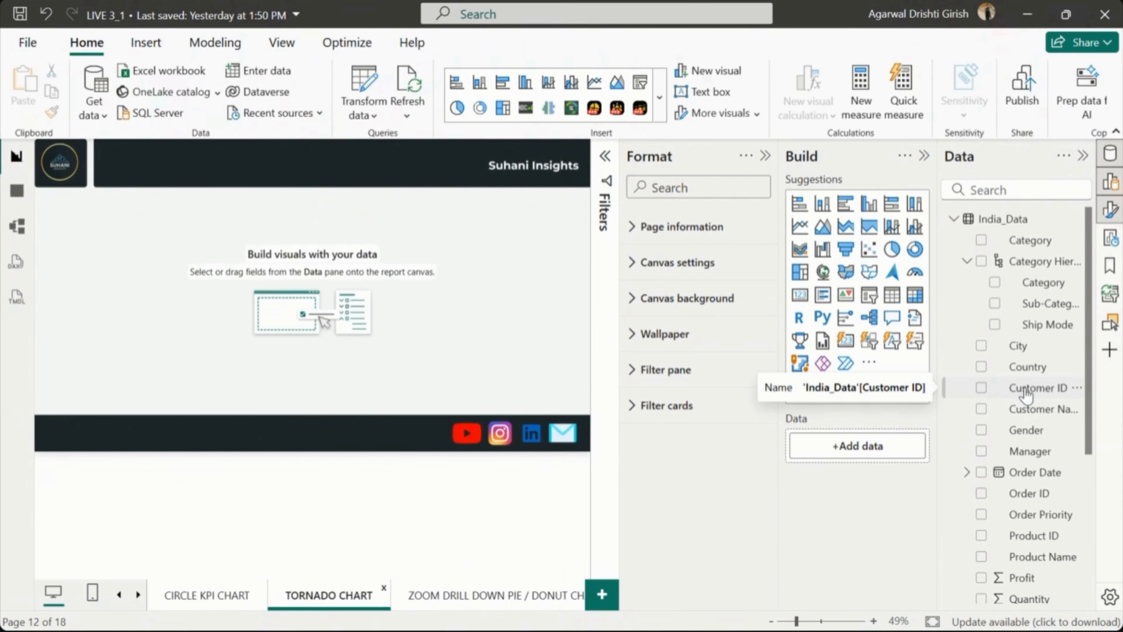
scroll(1026, 393, down, 3)
scroll(1018, 396, up, 2)
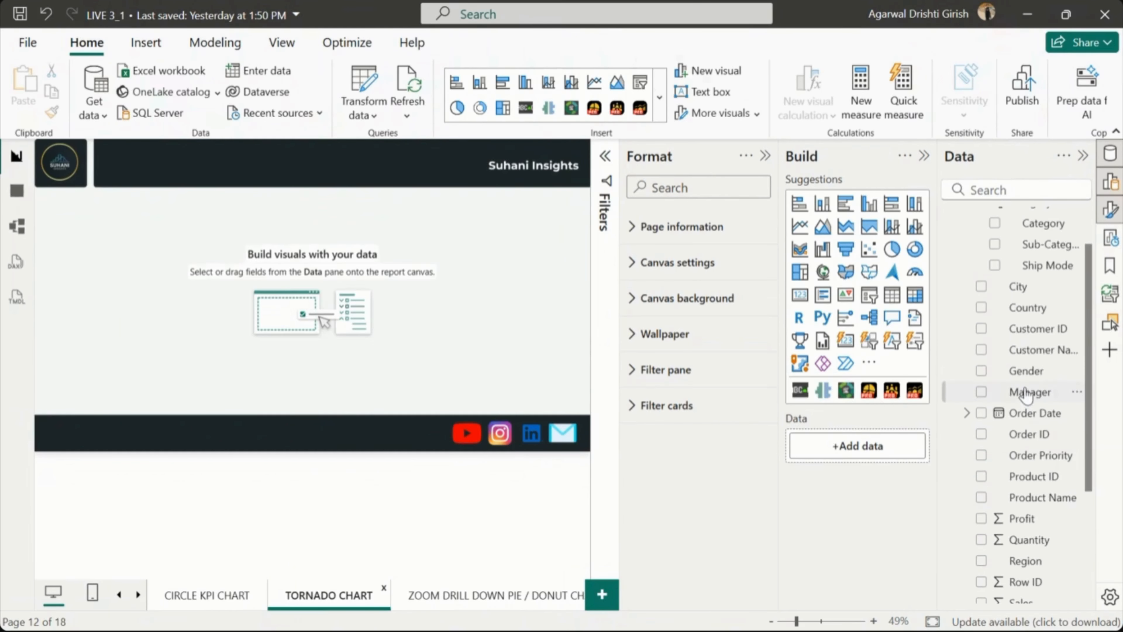
click(981, 371)
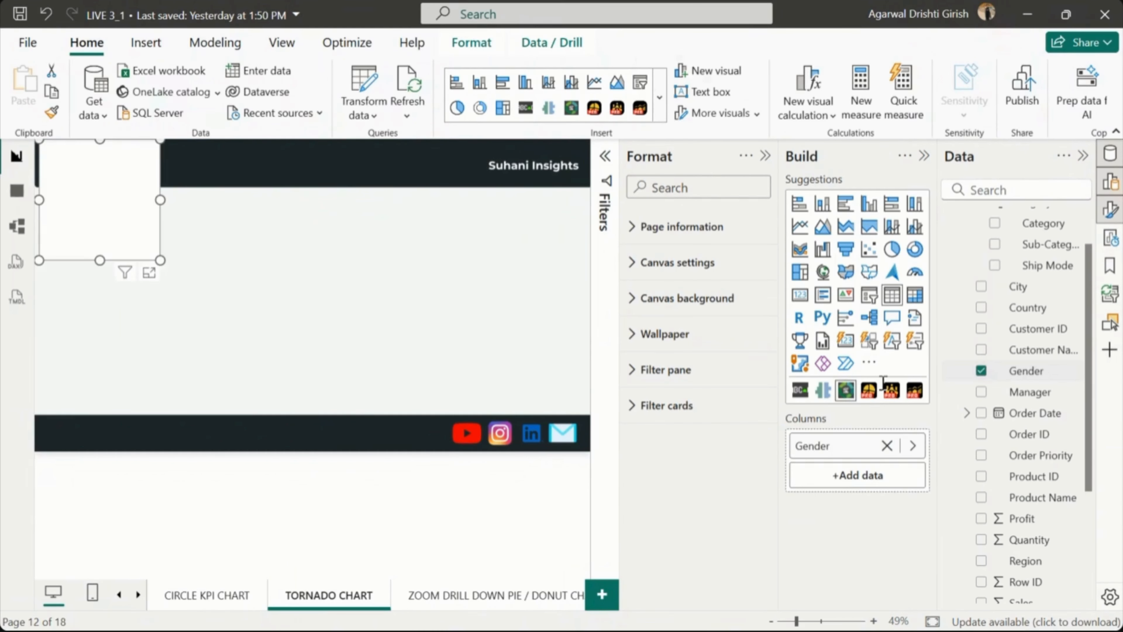
key(Delete)
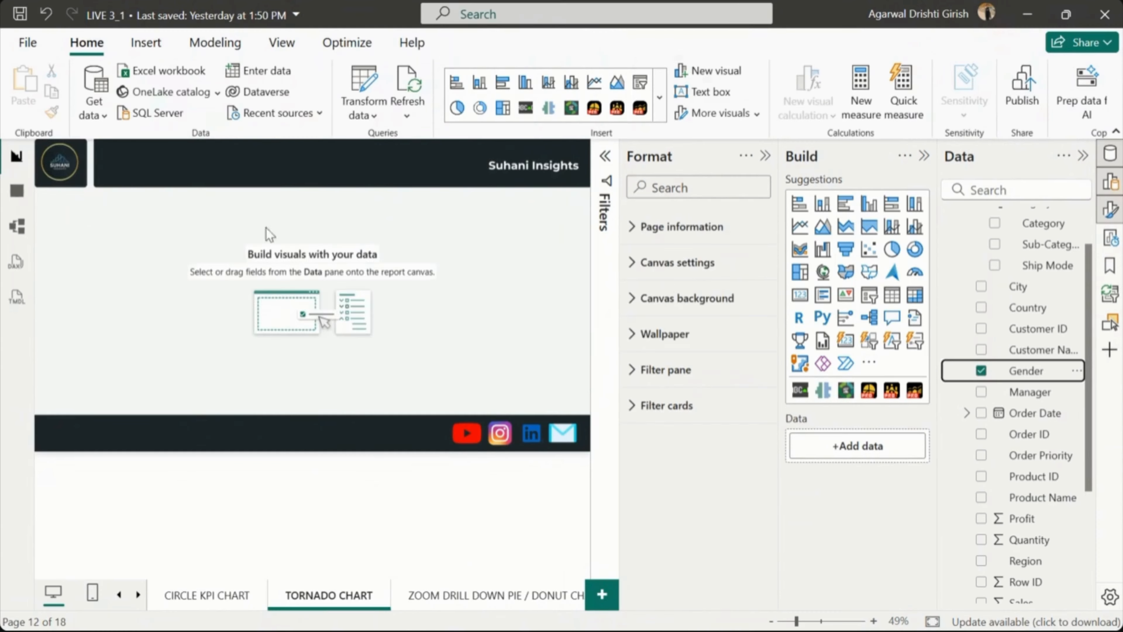
- Insert the imported tornado chart visual and move and enlarge it to fill the middle of the page between the header and footer bands
click(823, 390)
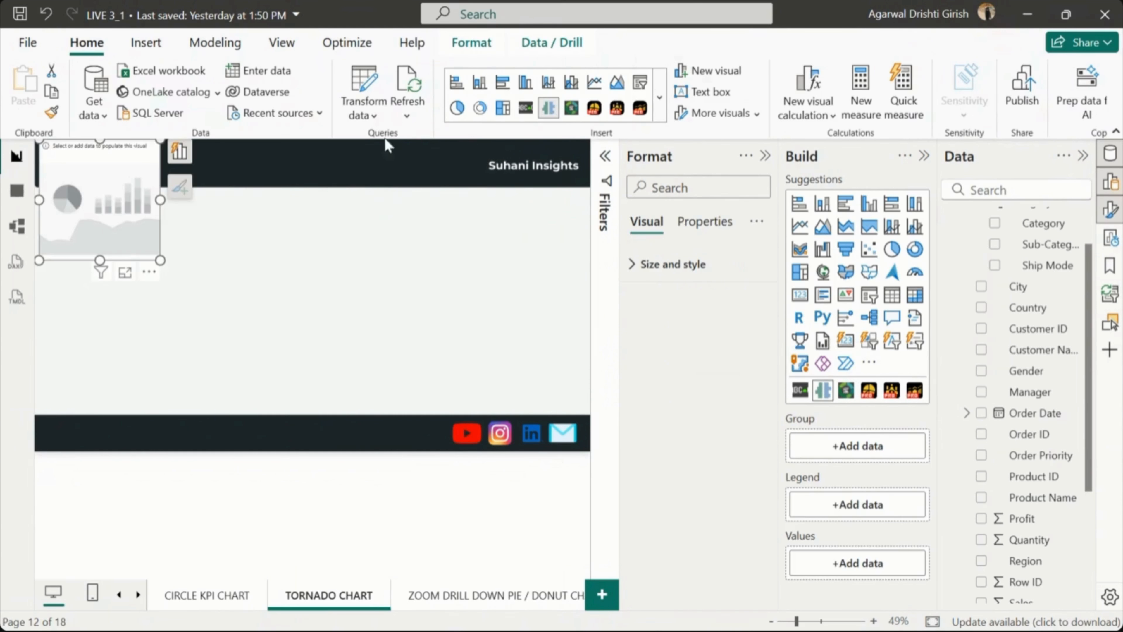
drag(105, 198, 173, 289)
drag(235, 355, 280, 380)
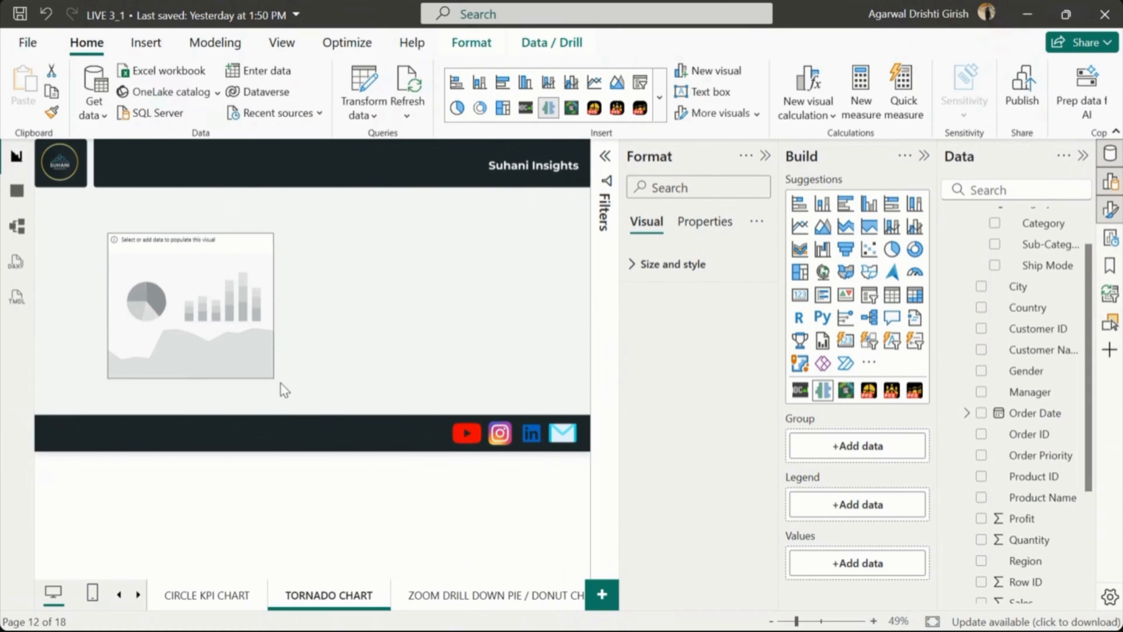
drag(279, 306, 441, 307)
drag(269, 233, 268, 191)
drag(279, 258, 323, 260)
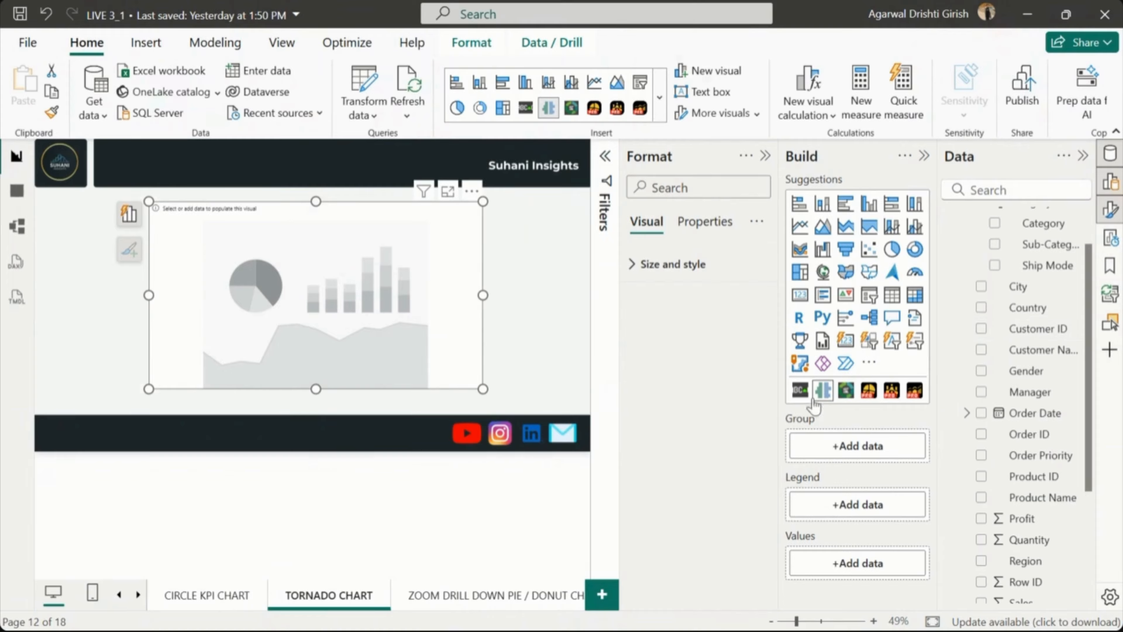
- Add Sales as the tornado chart's values, Gender as its group and Category from the category hierarchy as its legend
scroll(1012, 444, down, 3)
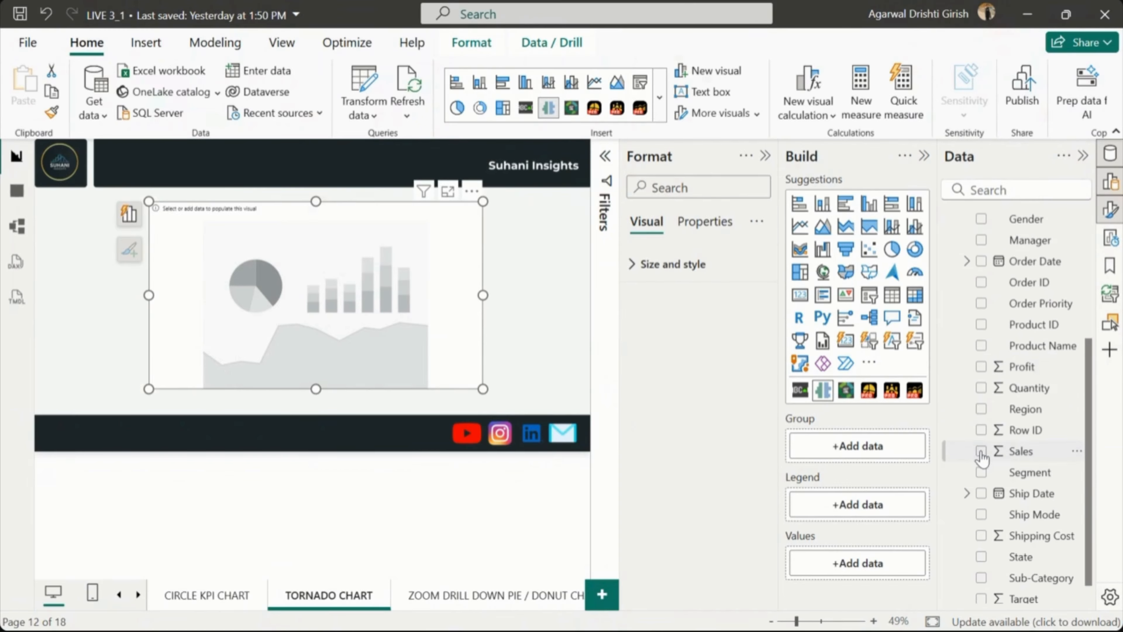
click(981, 451)
scroll(991, 376, up, 3)
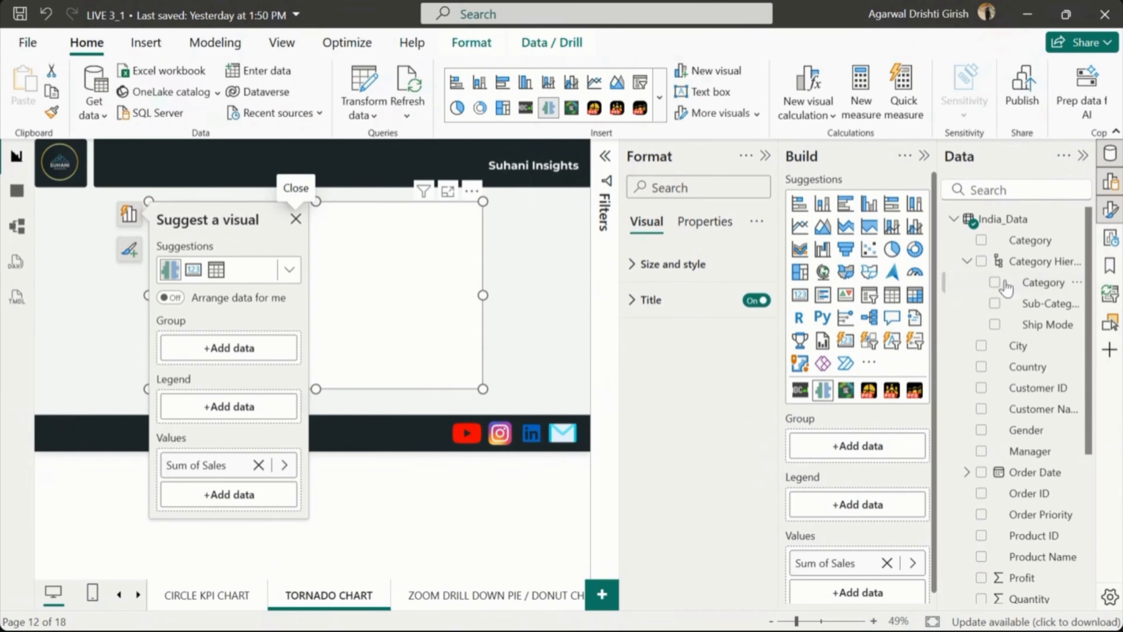
click(981, 430)
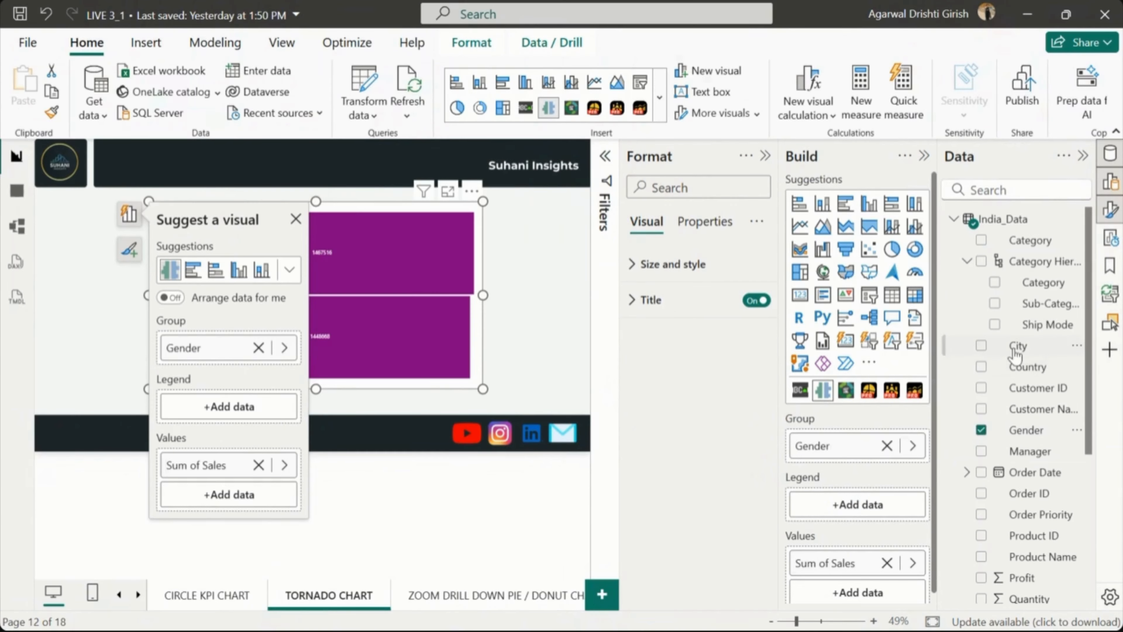
click(995, 283)
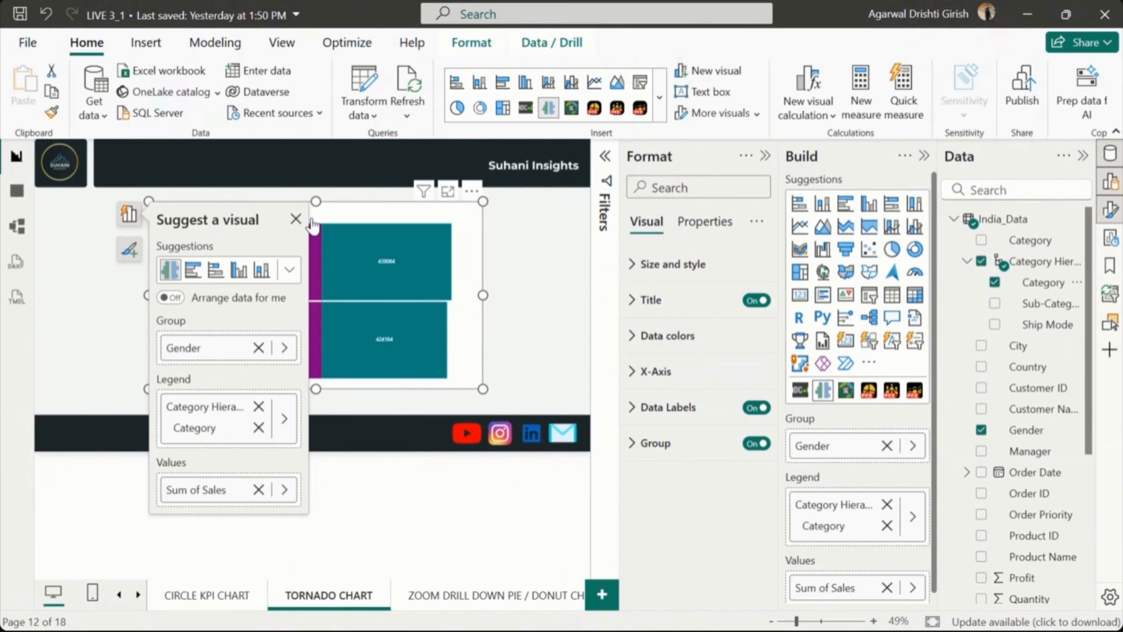
click(296, 218)
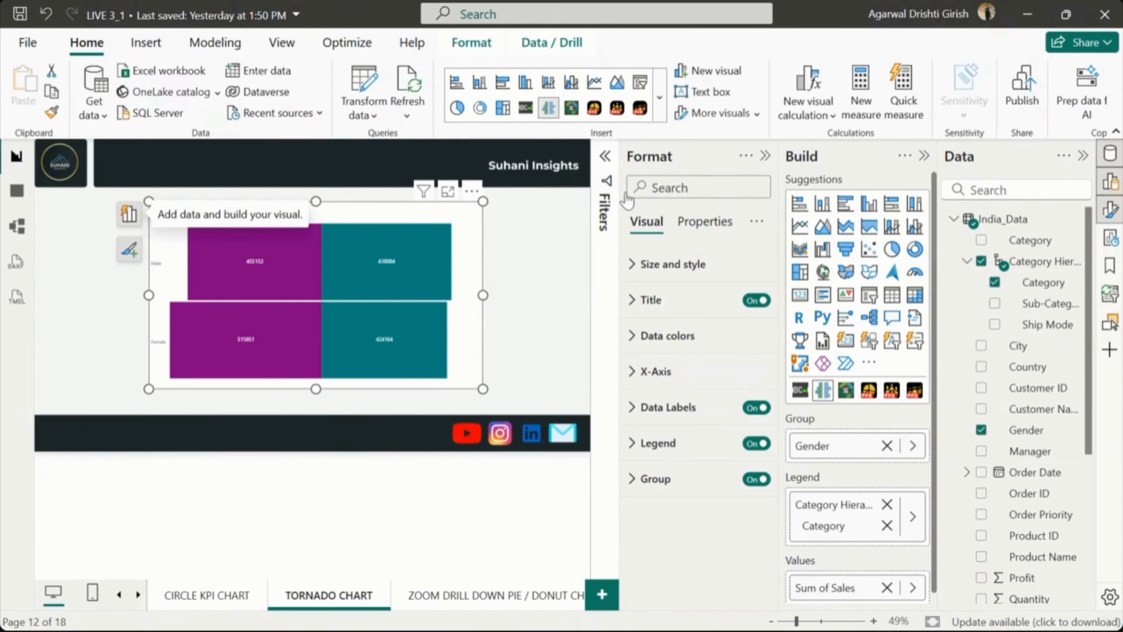
click(523, 273)
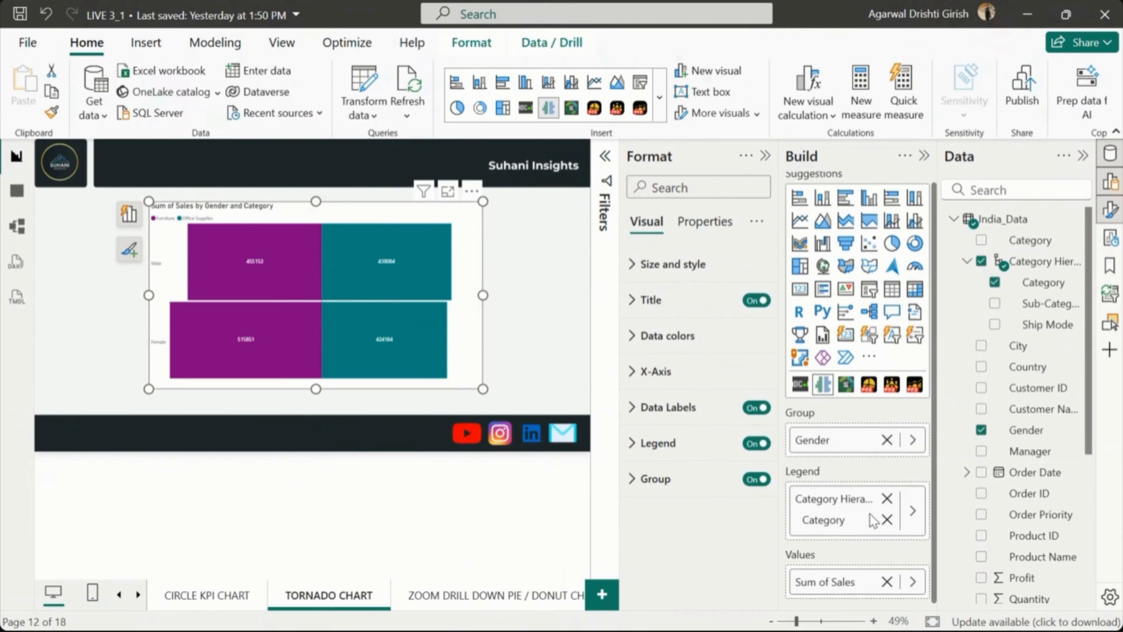
- Remove the category hierarchy, Gender and Sum of Sales from the tornado chart
click(886, 503)
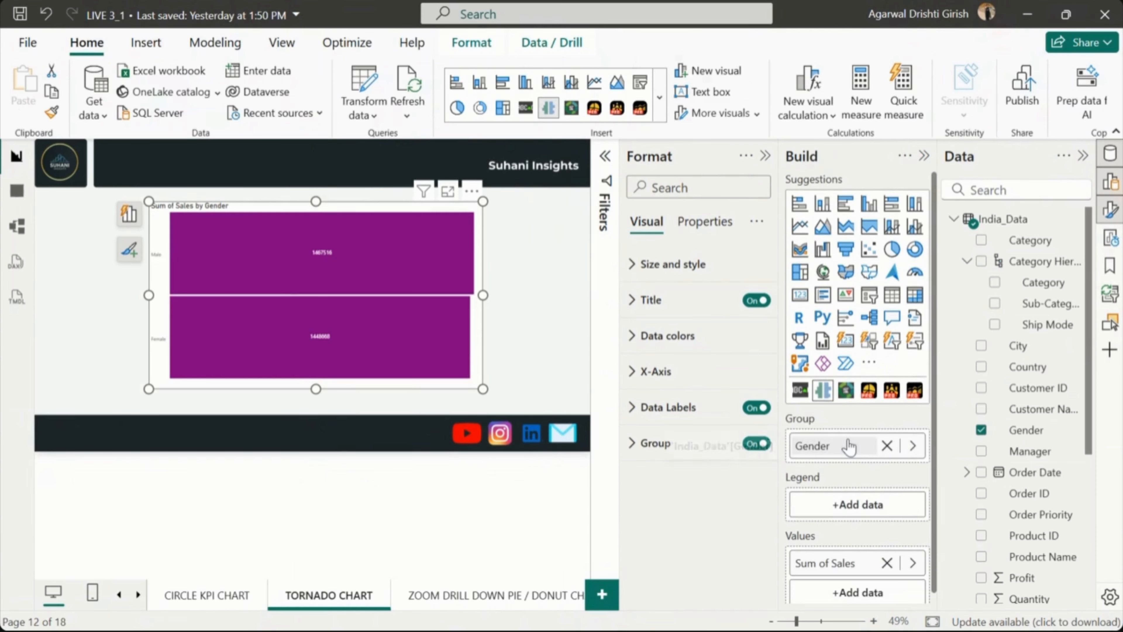
click(887, 445)
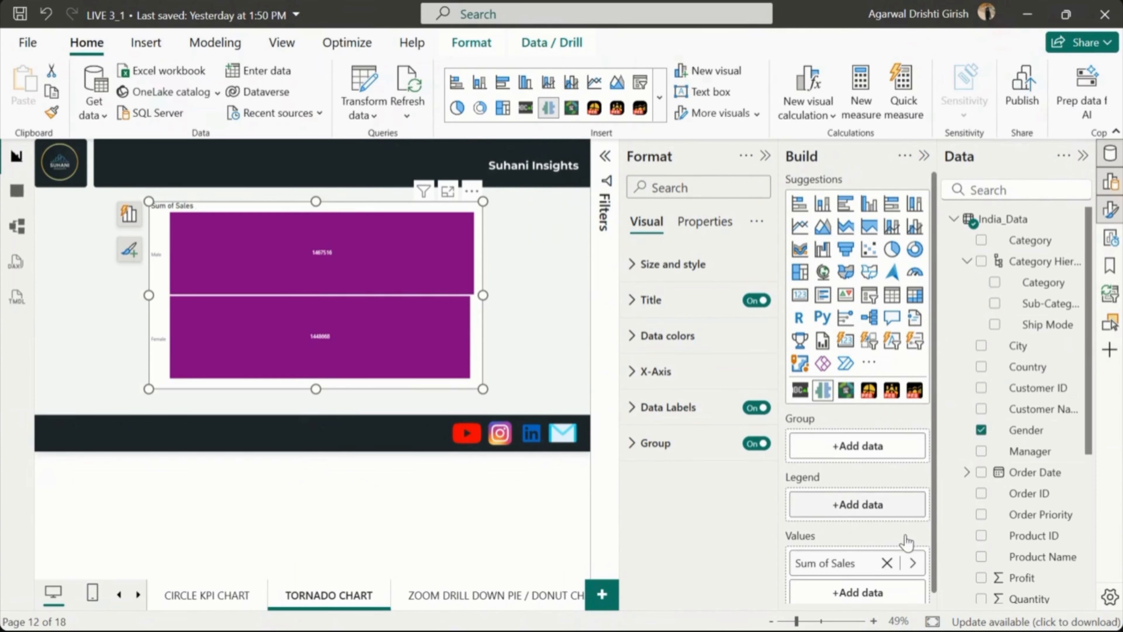
click(886, 562)
- Search the data fields for "sale" and add Sales as the tornado chart's values
scroll(985, 443, down, 2)
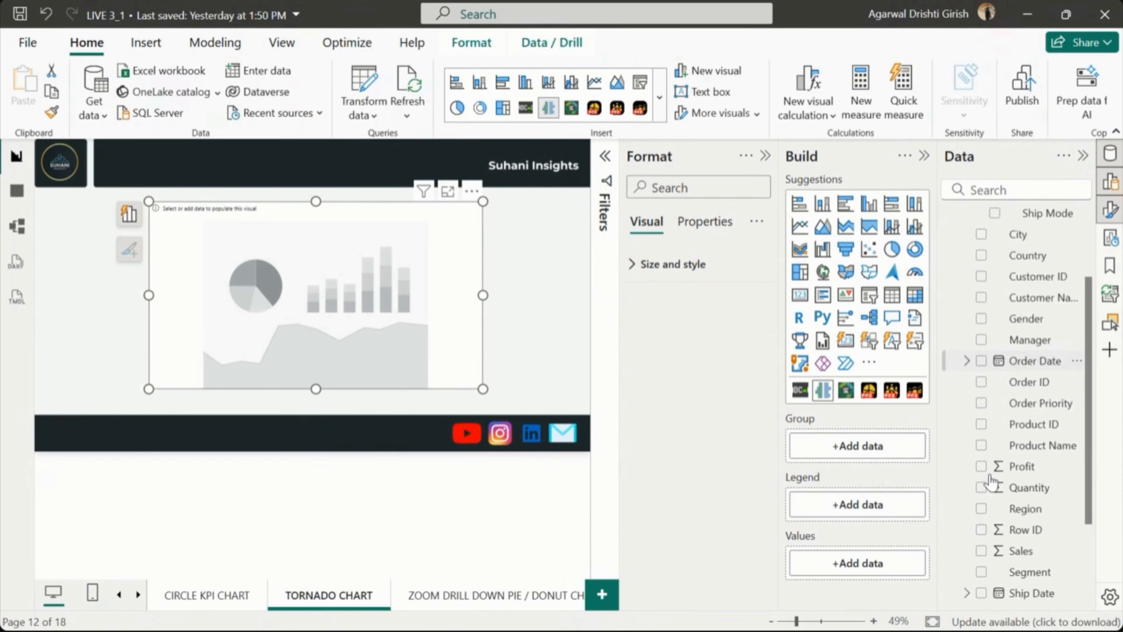
scroll(987, 447, up, 2)
click(1006, 188)
text(sale)
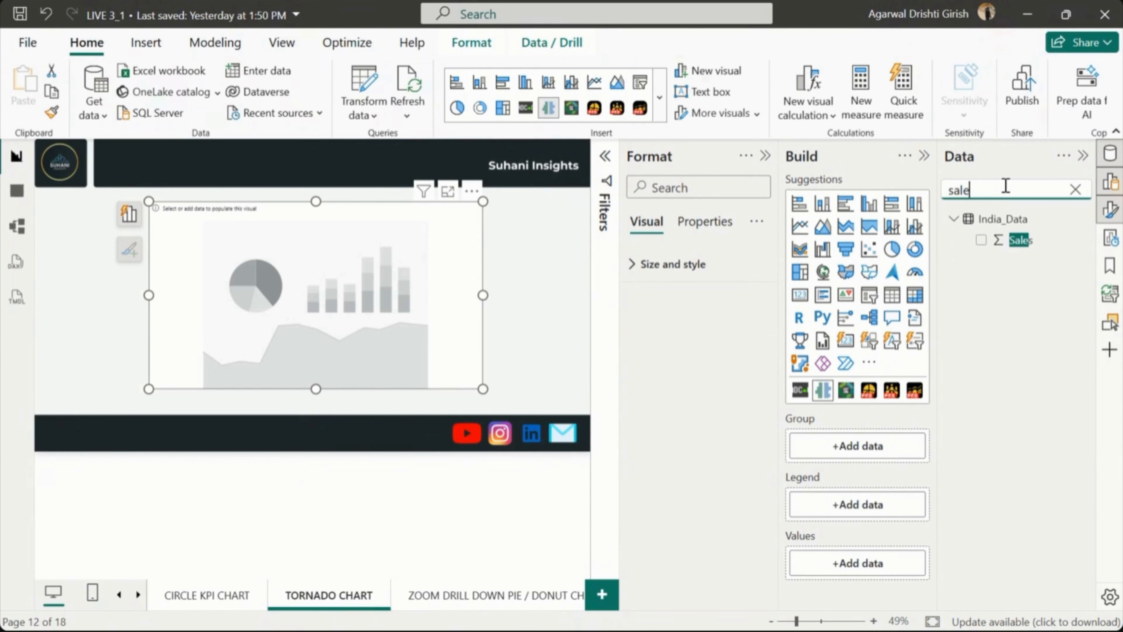
click(981, 241)
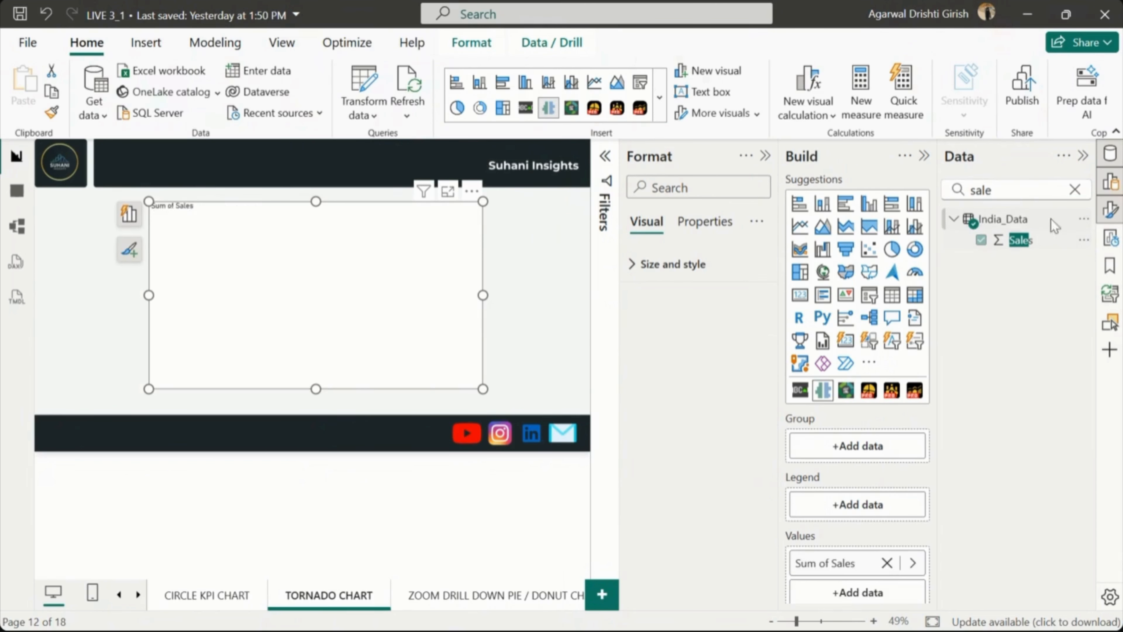
- Search the data fields for "cat" and add the standalone Category field as the tornado chart's group
click(1075, 190)
text(gend)
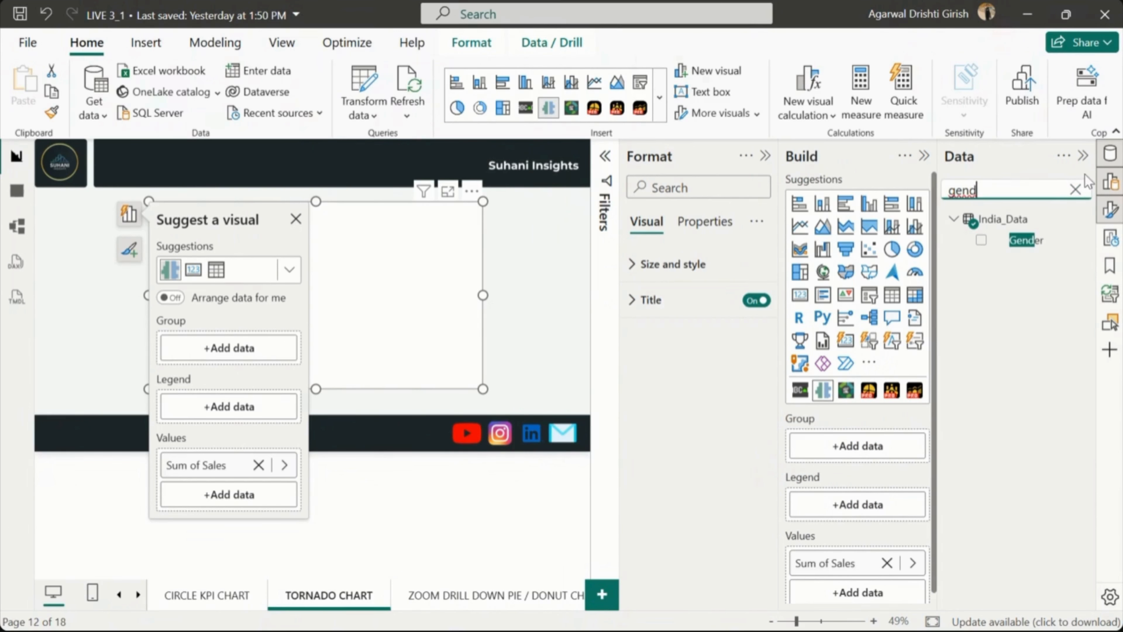
click(1078, 190)
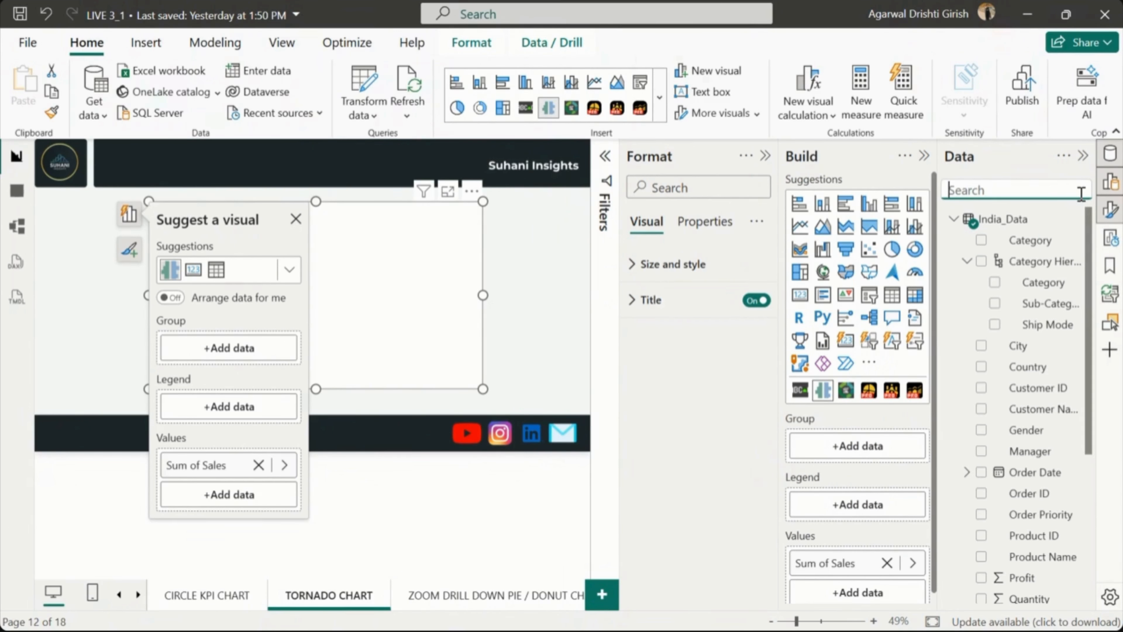
text(cat)
click(981, 241)
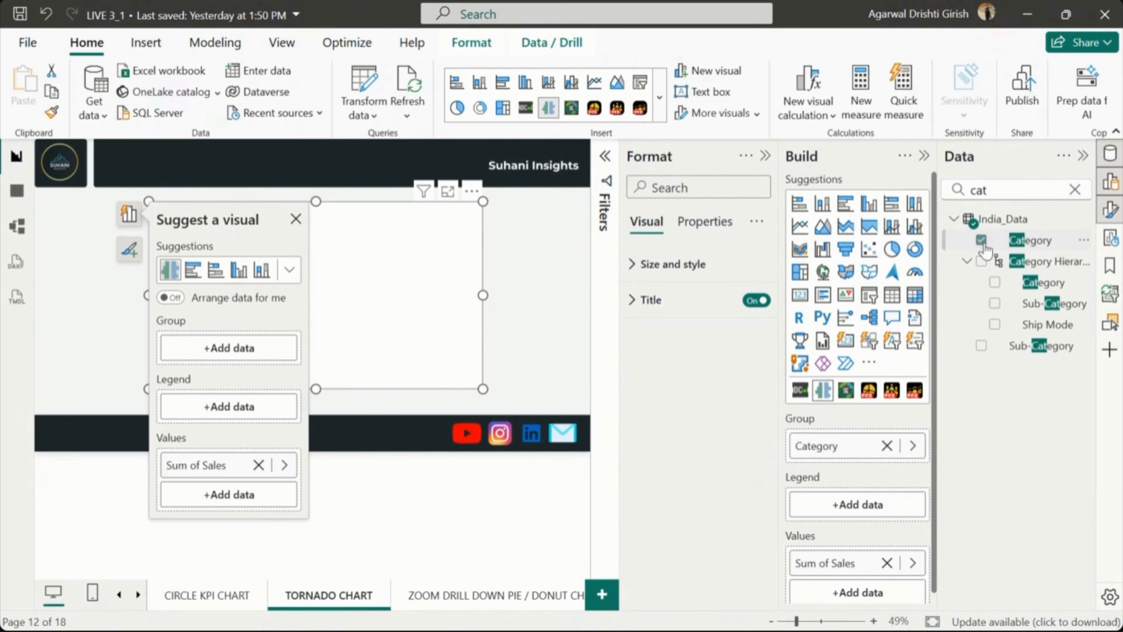
- Search the data fields for "gen" and add Gender as the tornado chart's legend
click(1075, 189)
text(gen)
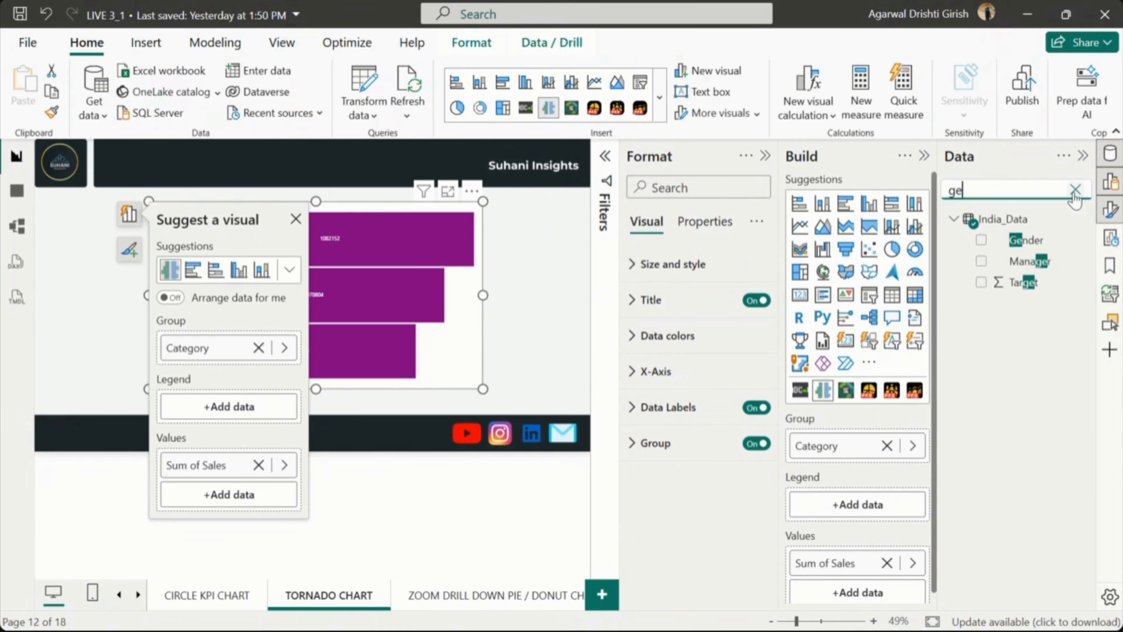
click(980, 240)
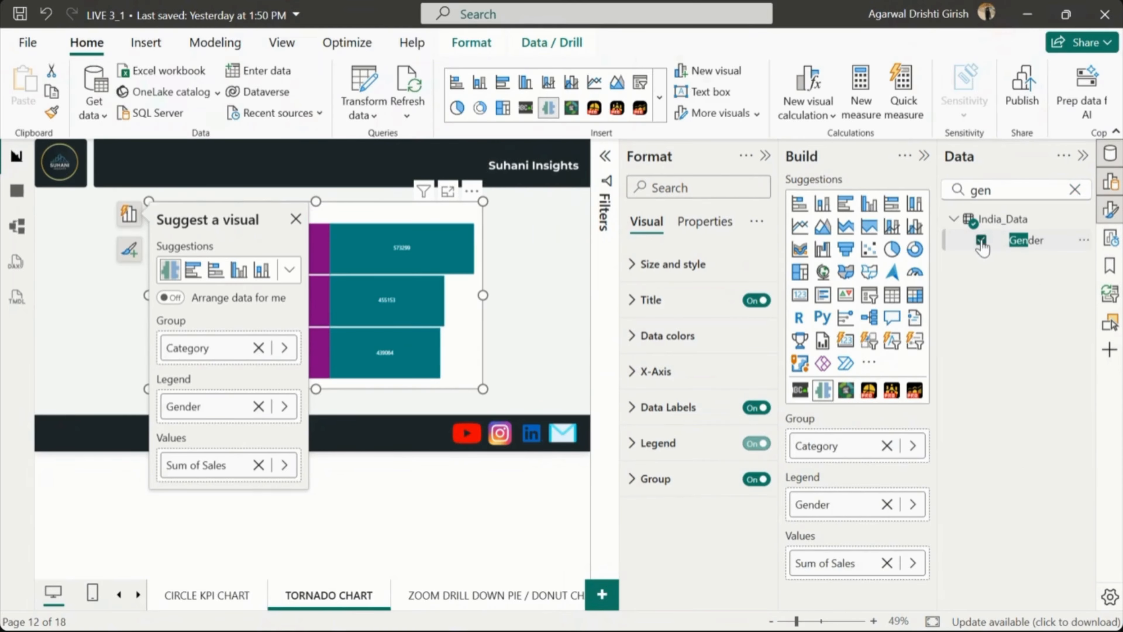
click(296, 218)
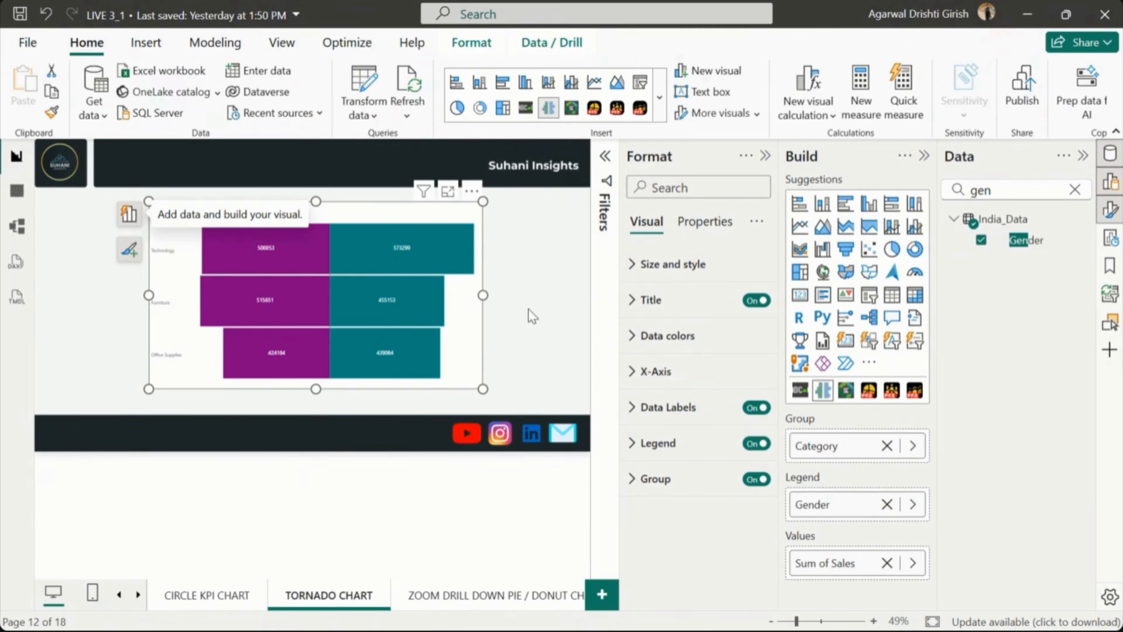
- Format the tornado chart's title as bold, size 18 and horizontally centered
click(647, 300)
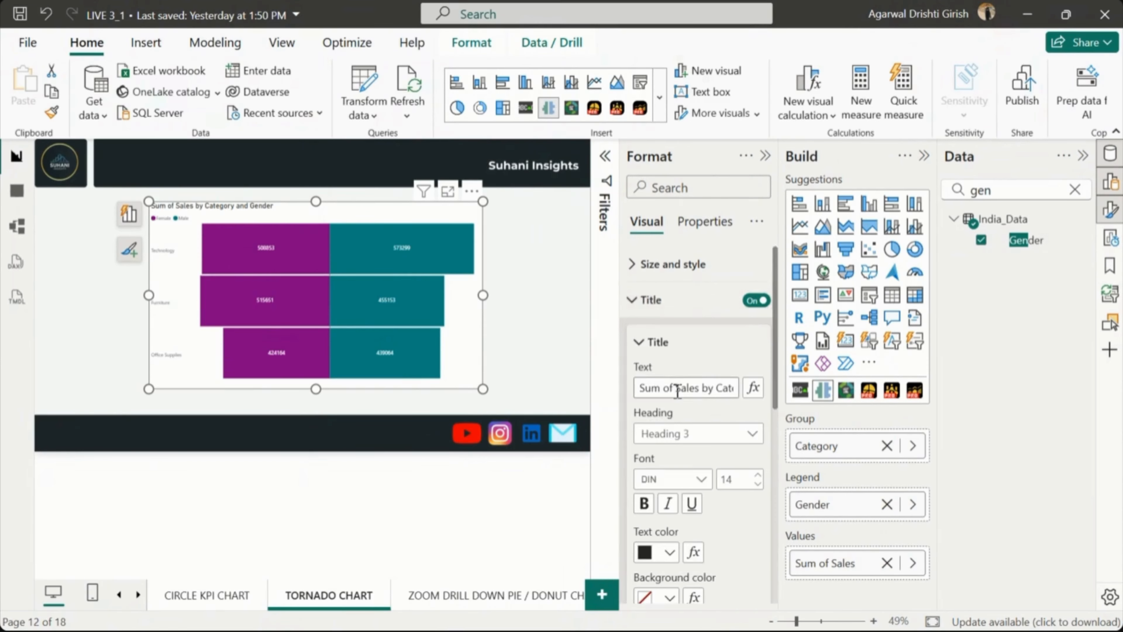
scroll(708, 391, down, 2)
click(645, 443)
click(758, 415)
click(758, 416)
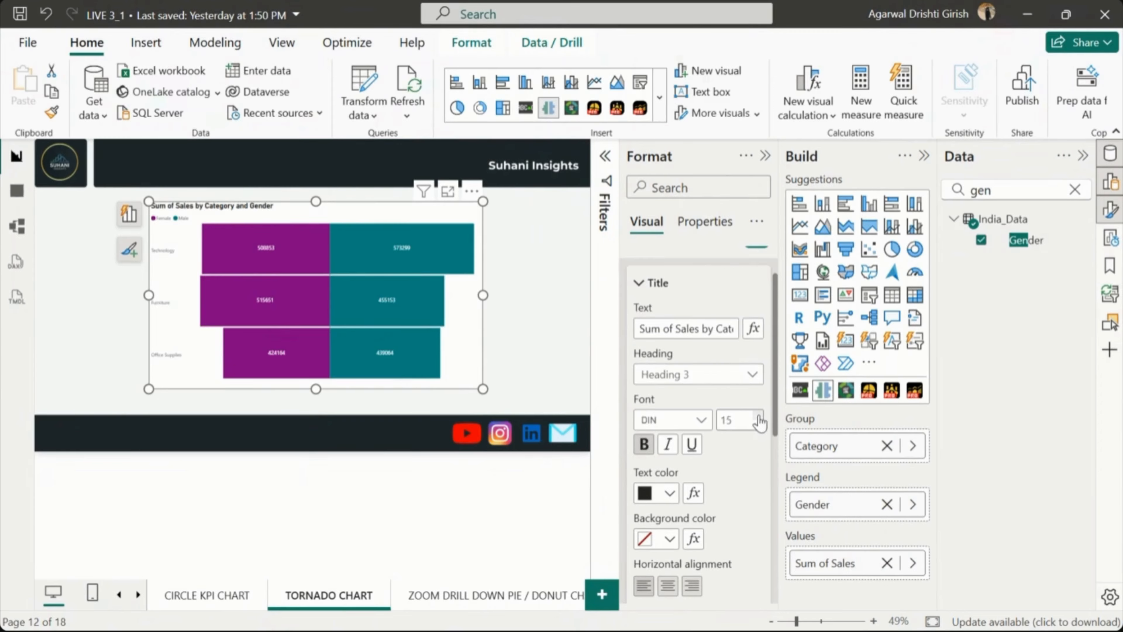
click(758, 415)
click(757, 415)
scroll(659, 497, down, 3)
click(668, 482)
scroll(667, 483, down, 4)
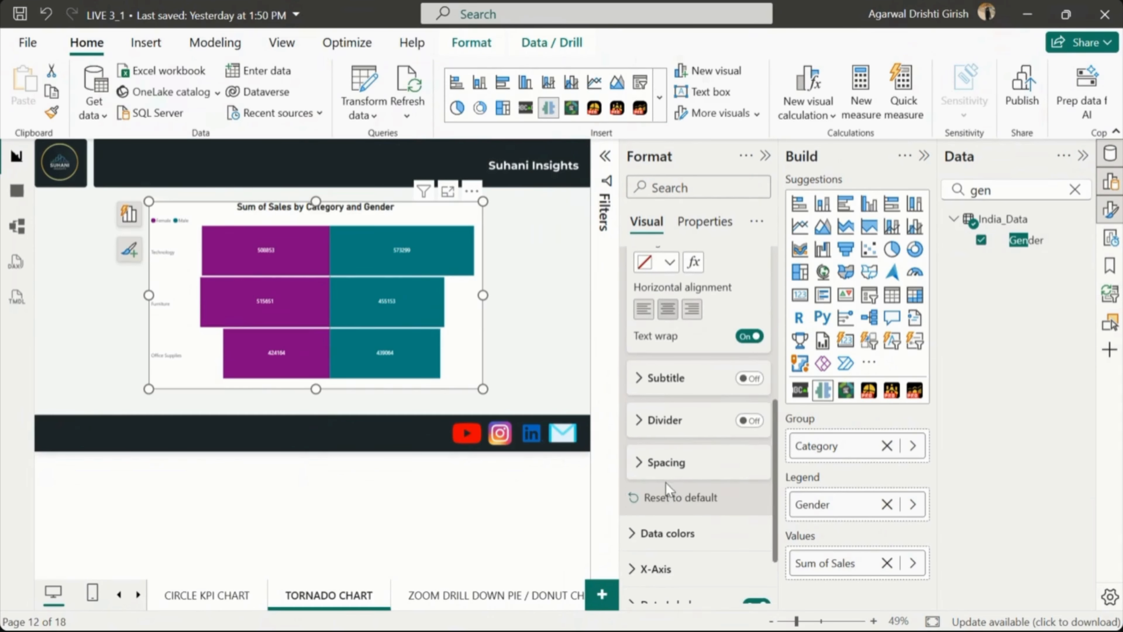
- Turn off the tornado chart's background in its size and style settings
scroll(708, 419, down, 3)
scroll(703, 418, up, 10)
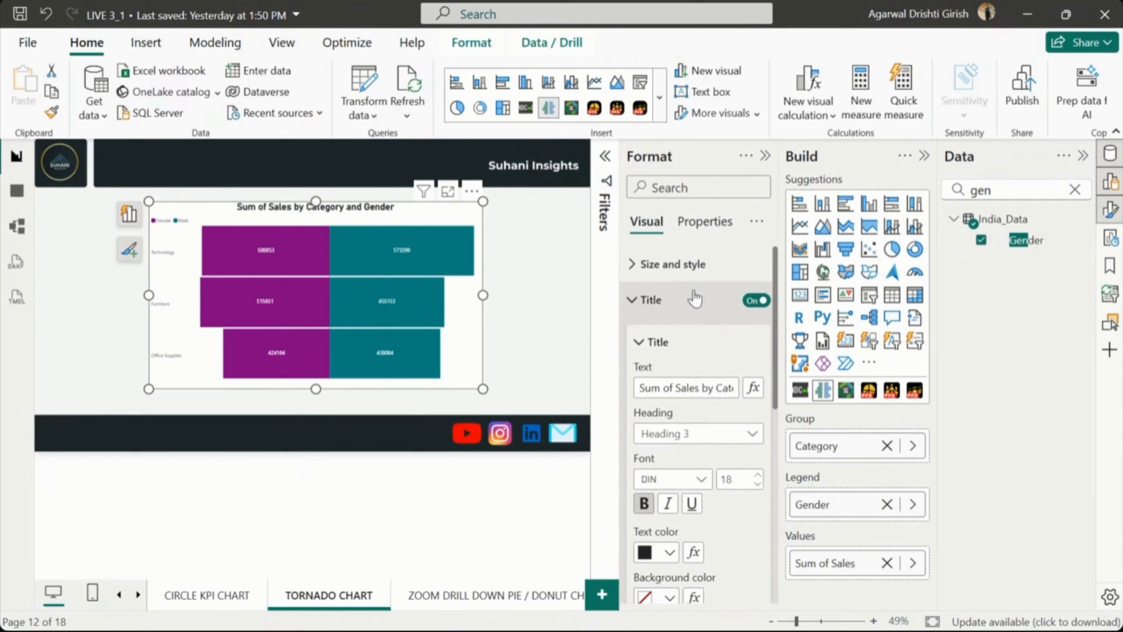
click(684, 263)
scroll(699, 485, down, 4)
click(750, 384)
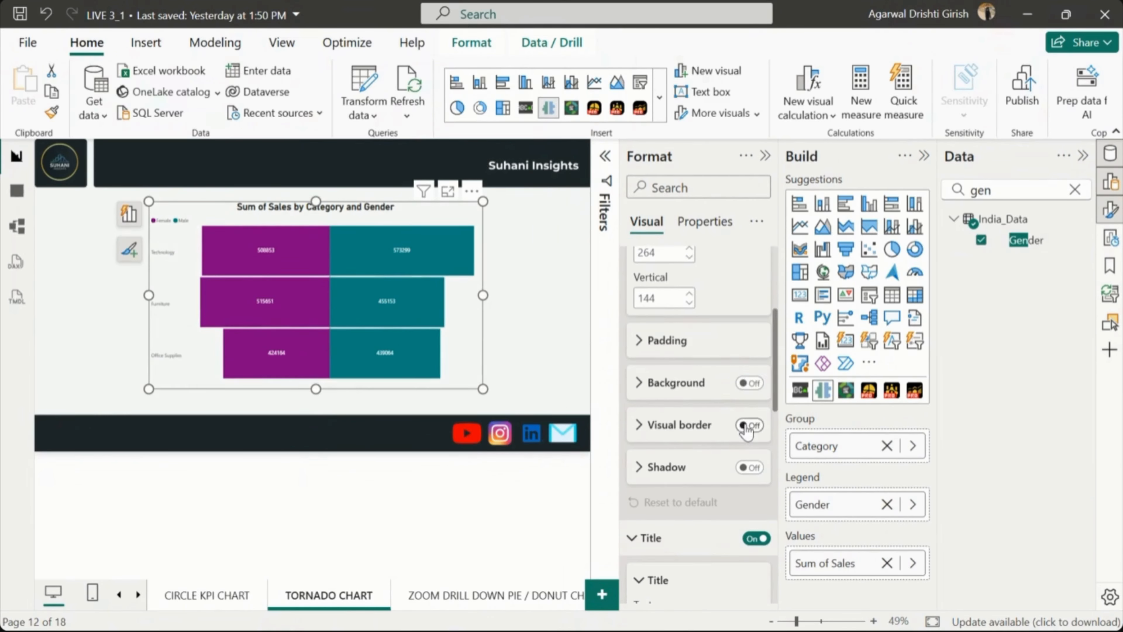
- Turn on the tornado chart's visual border with a light gray color and 17 px rounded corners
click(750, 425)
click(698, 429)
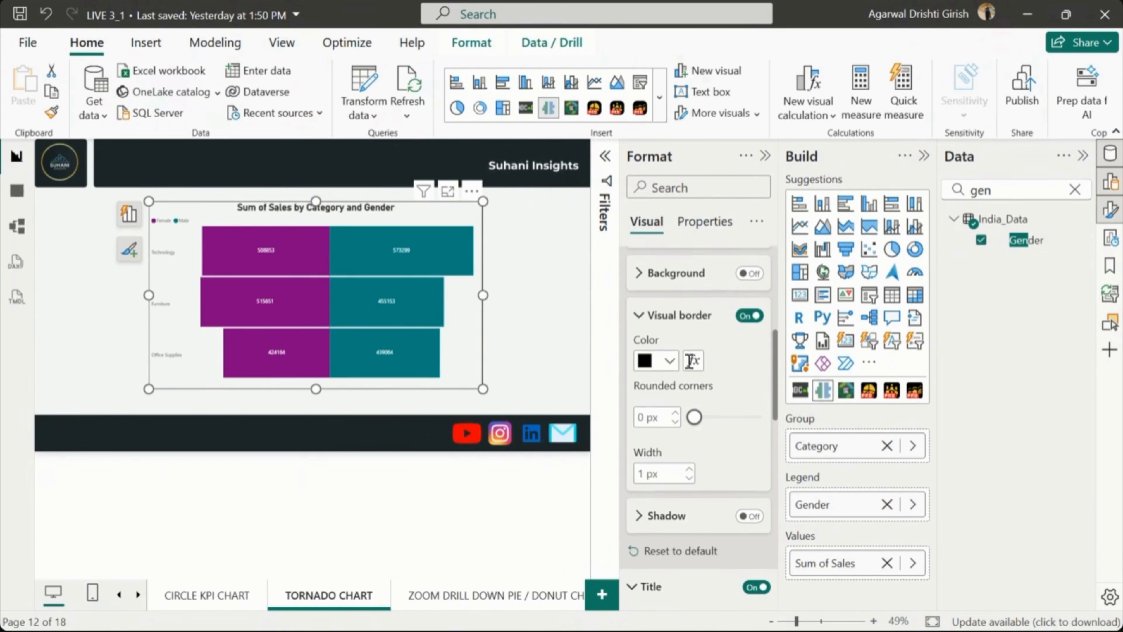
click(669, 361)
click(657, 122)
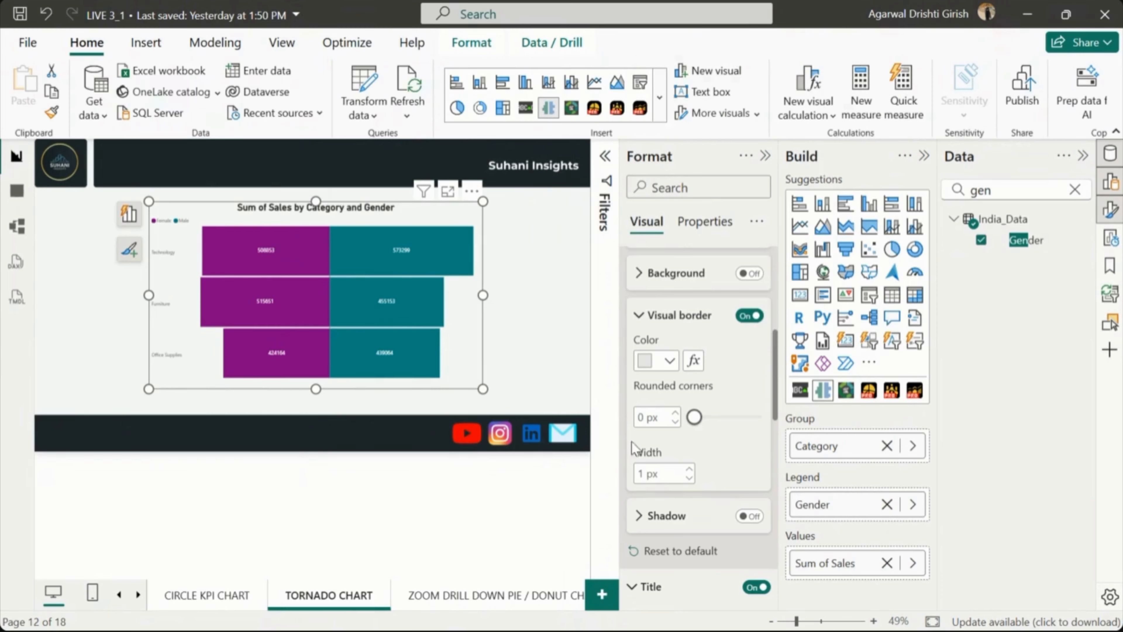
click(648, 418)
text(17)
- Turn on the tornado chart's shadow, keeping its position at Bottom right, and deselect the visual
scroll(744, 442, down, 2)
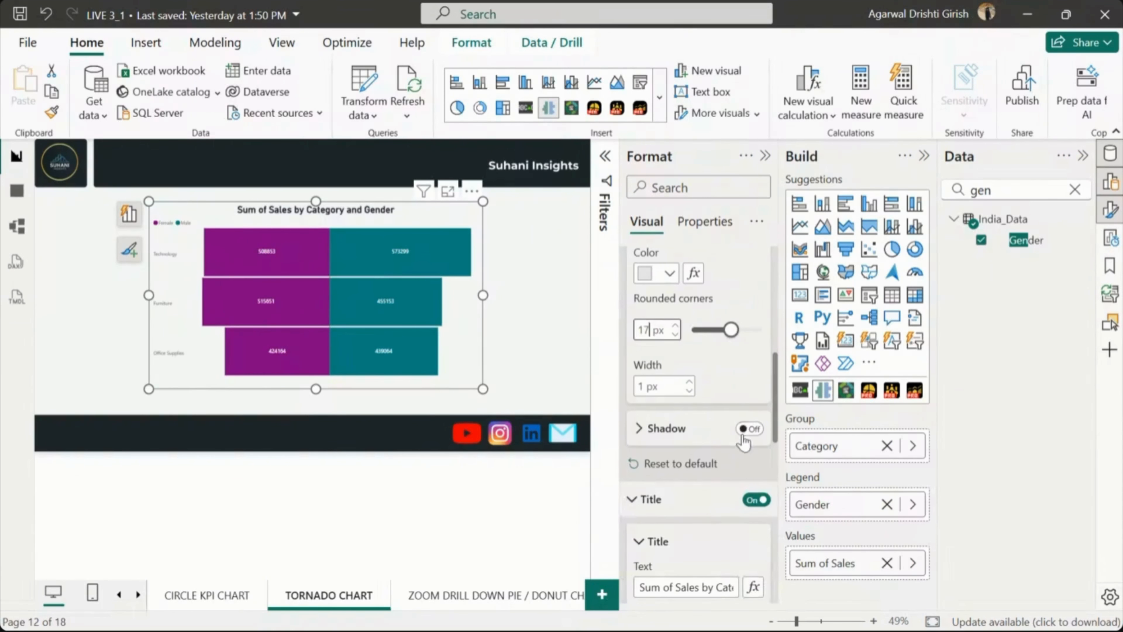
click(744, 433)
click(671, 434)
scroll(672, 438, down, 3)
click(677, 418)
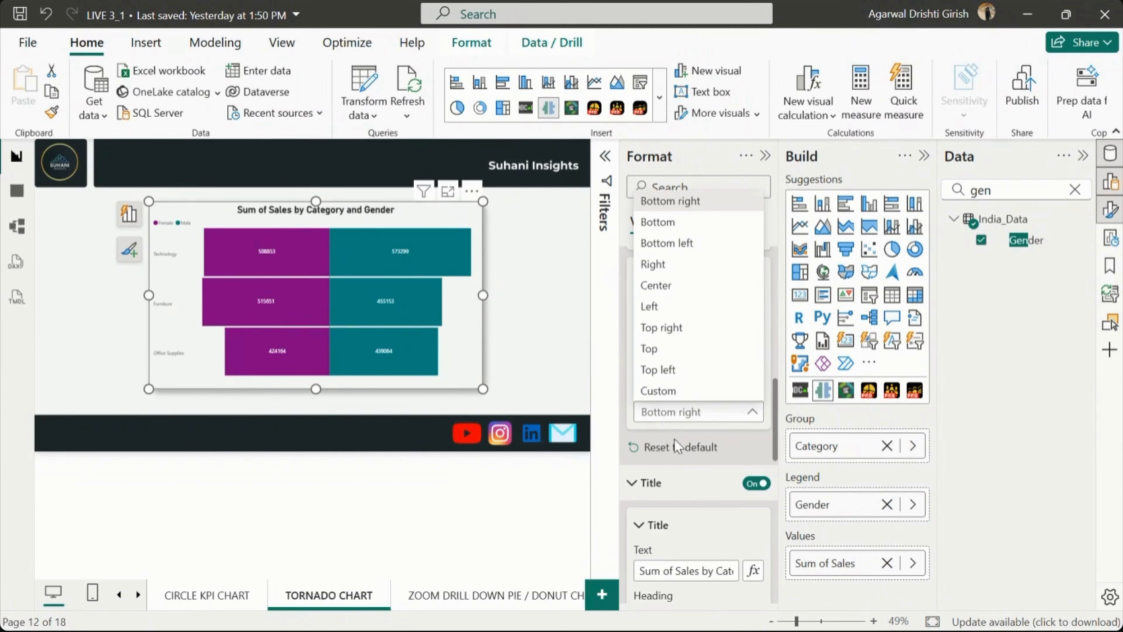
click(540, 346)
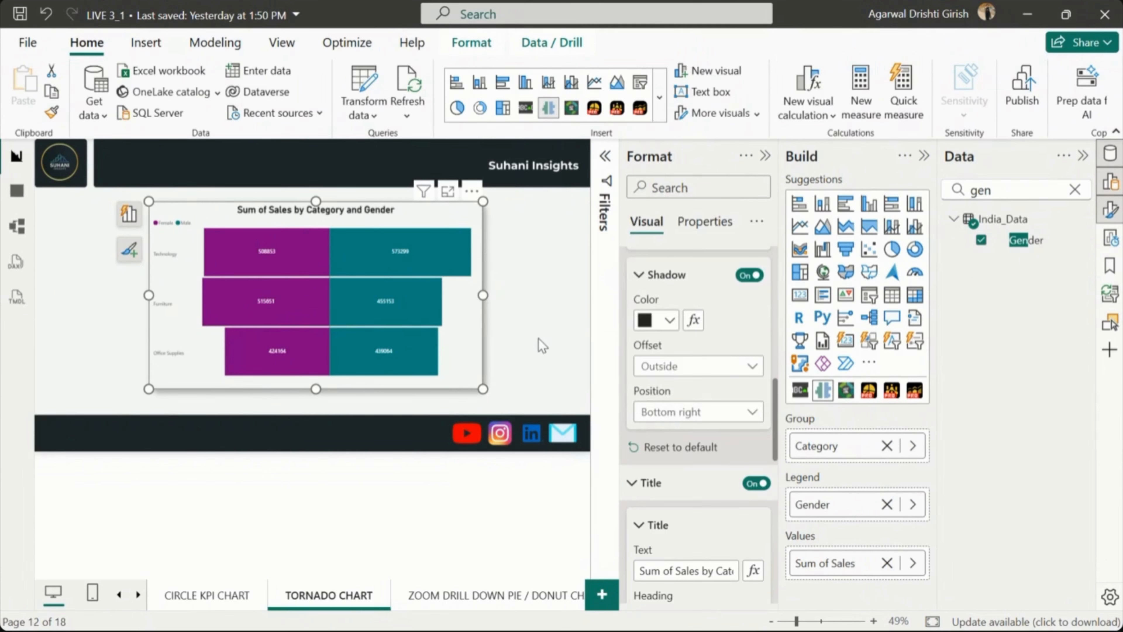
- Find the legend settings of the tornado chart and set the legend text size to 15
click(458, 342)
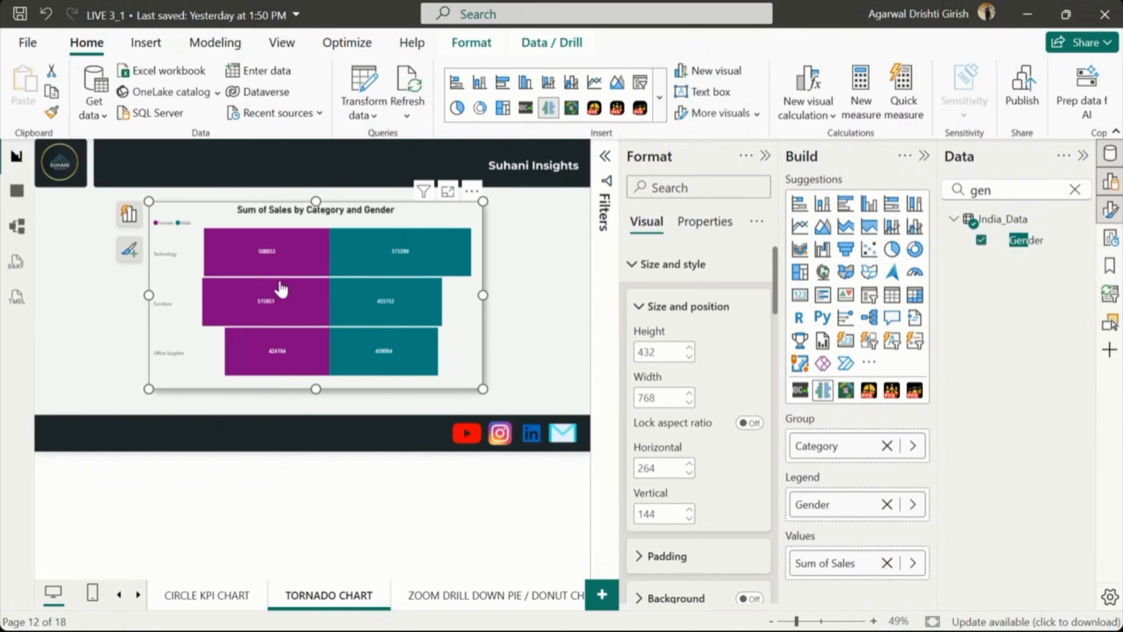
scroll(712, 456, down, 15)
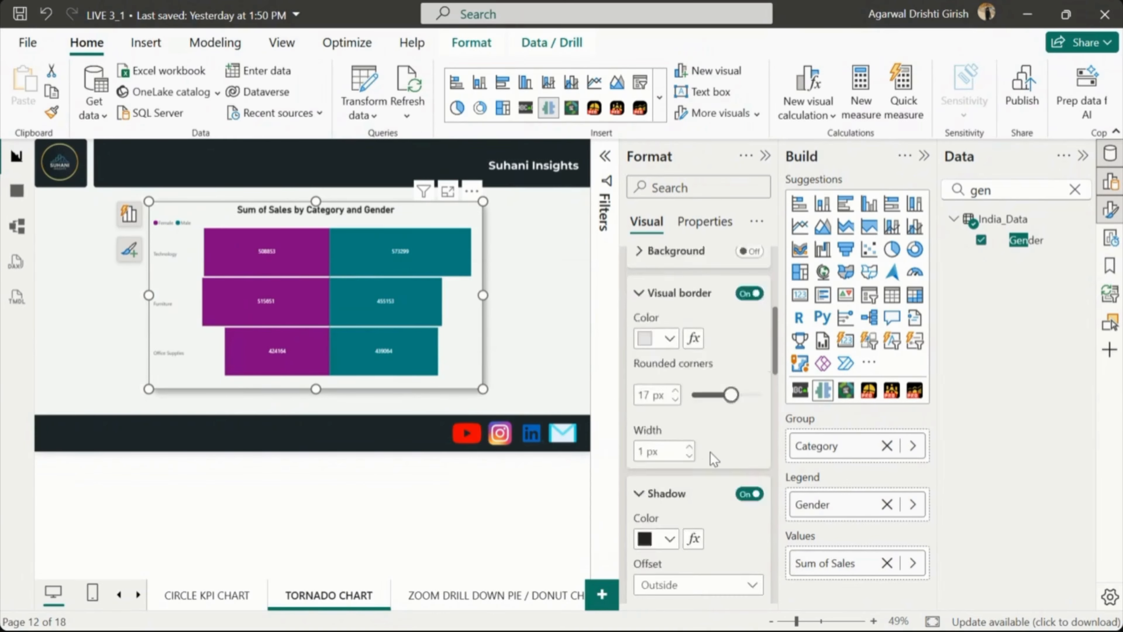
scroll(709, 443, up, 3)
scroll(707, 398, down, 4)
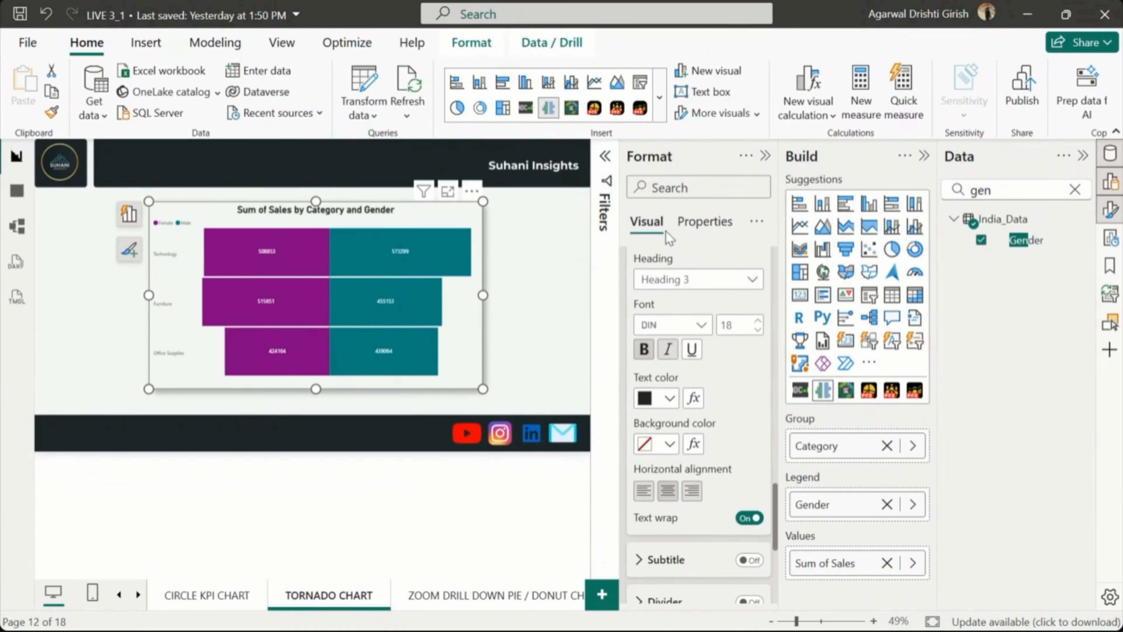
click(665, 189)
text(legen)
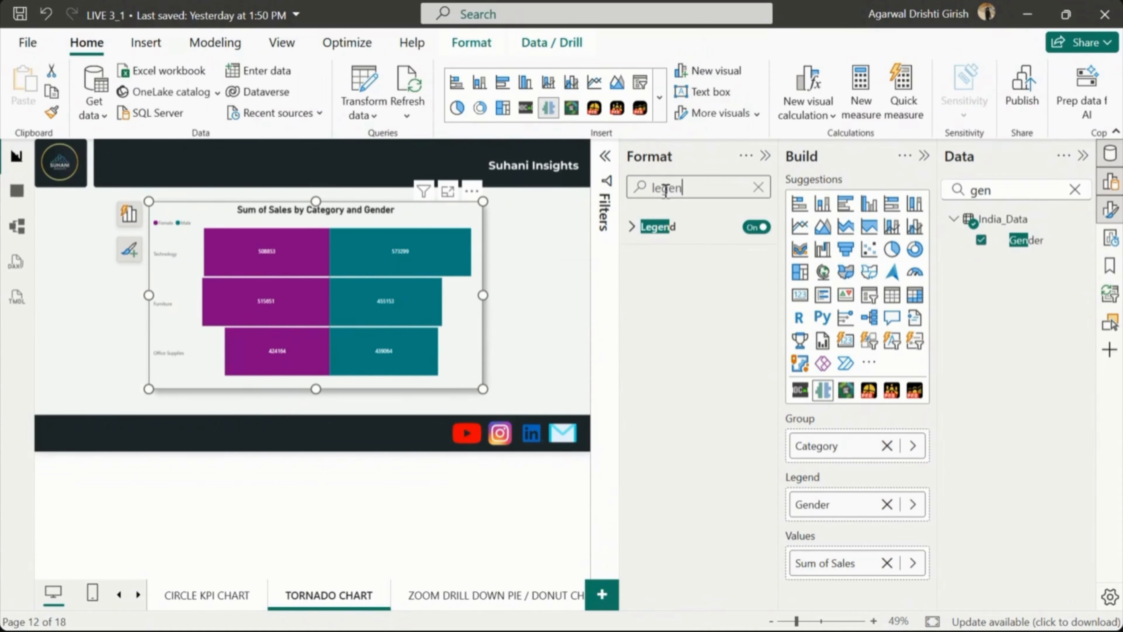
click(659, 226)
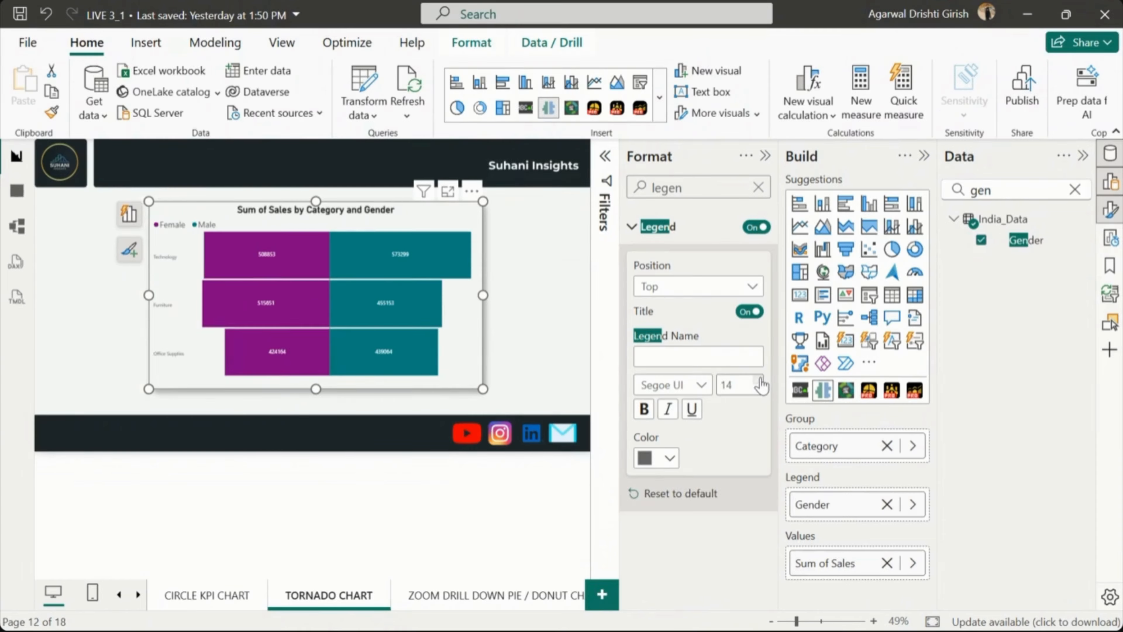
click(669, 459)
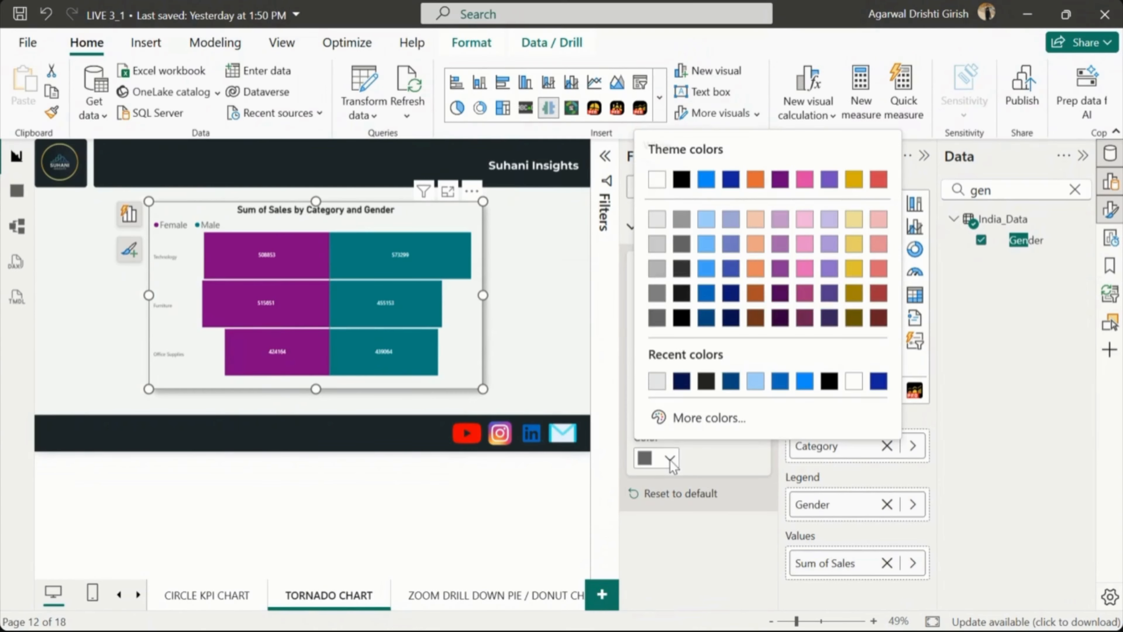
click(578, 477)
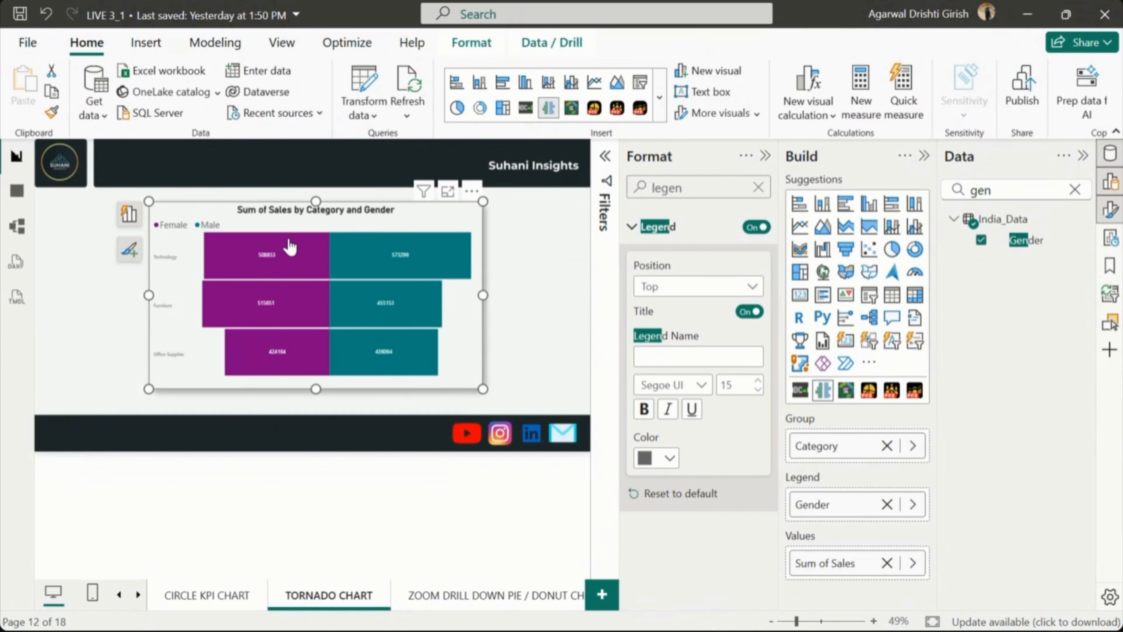
- Change the tornado chart's data colors to light blue for Female and dark blue for Male
click(759, 187)
click(650, 442)
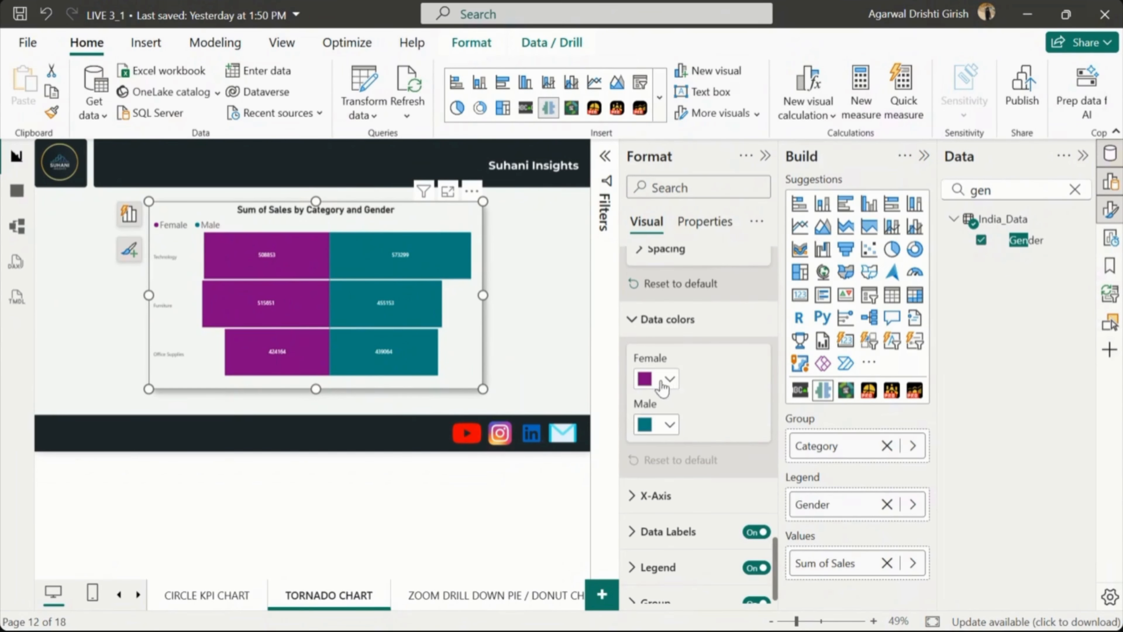
click(670, 379)
click(708, 197)
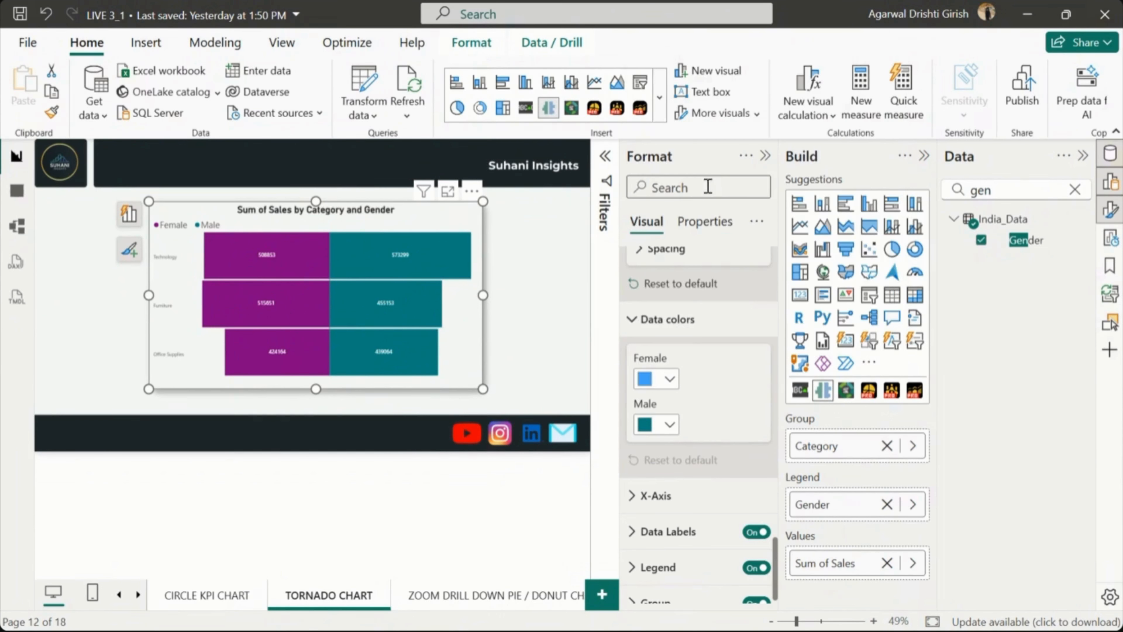
click(673, 426)
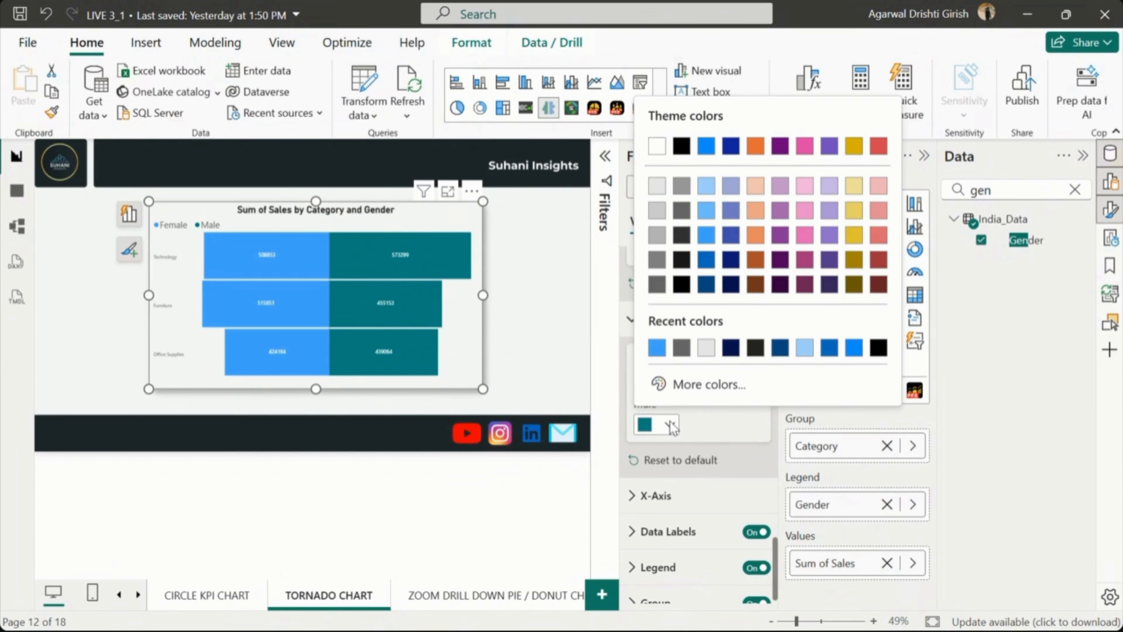
click(708, 294)
- Set the tornado chart's data labels to text size 15 with a white inside fill
scroll(690, 442, down, 2)
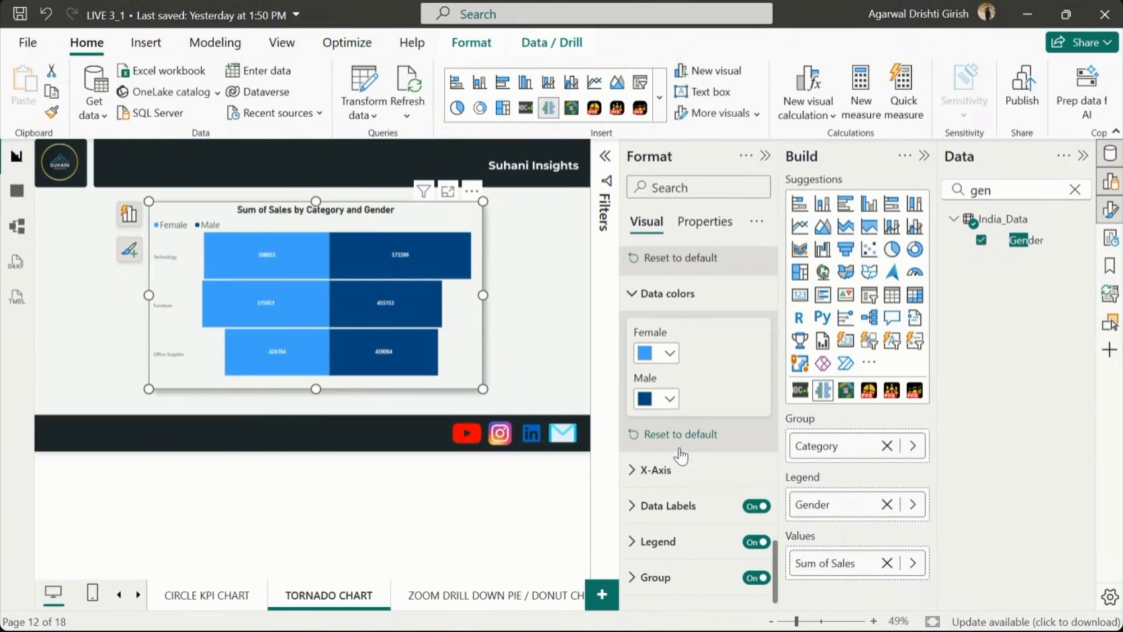
click(670, 514)
scroll(677, 512, down, 1)
click(670, 434)
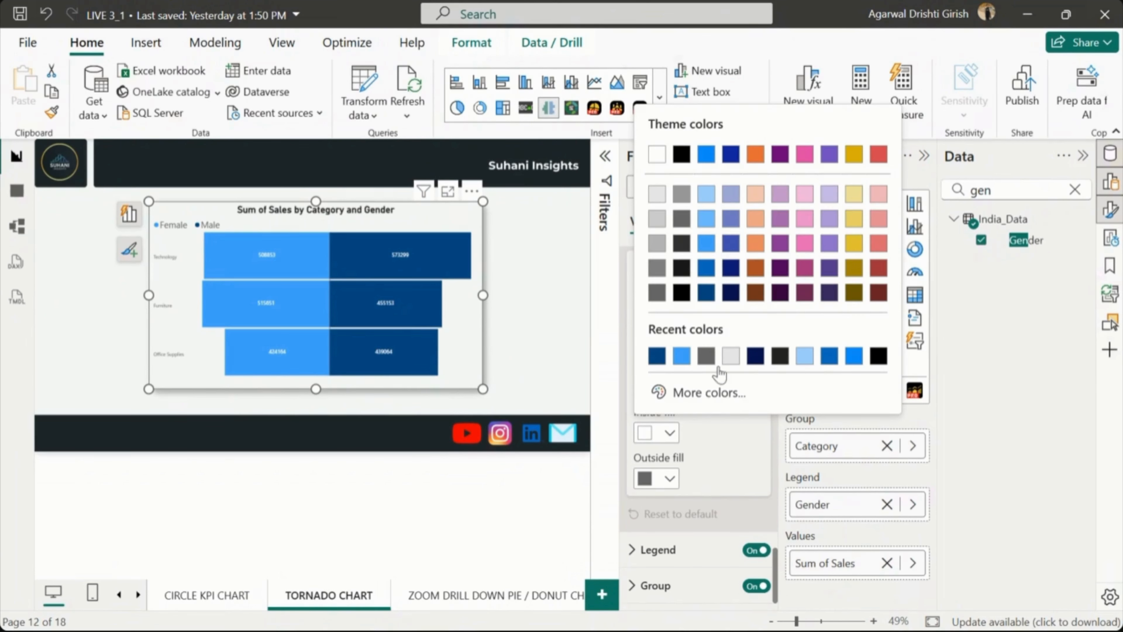
click(657, 292)
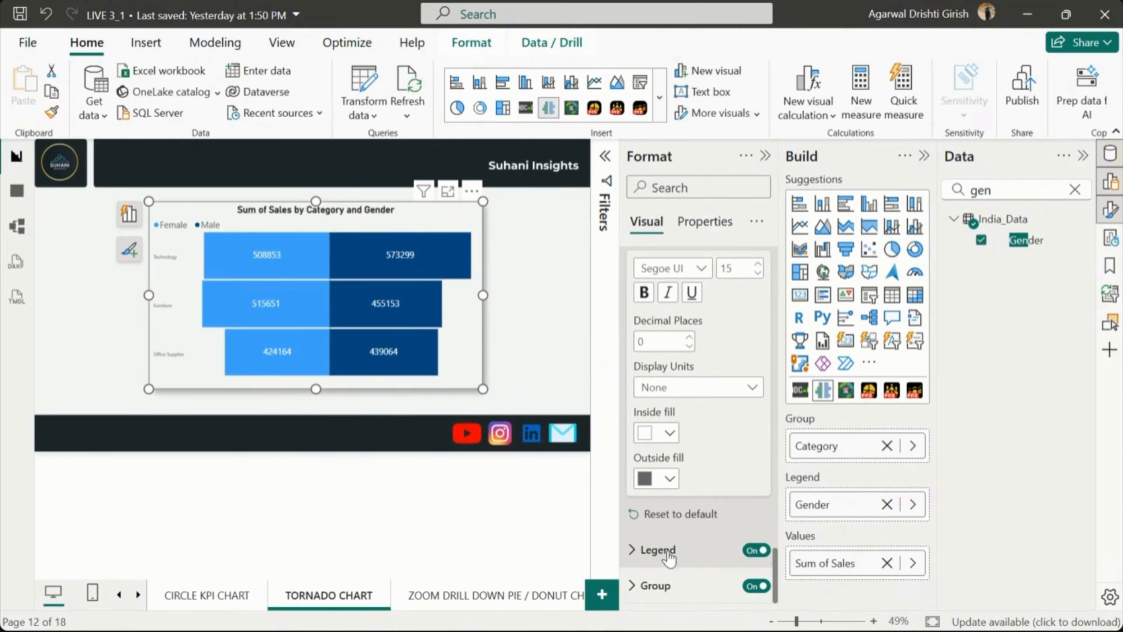
- Set the legend text size to 18 and the group labels to size 12 in dark blue #09124f, then deselect the chart
click(659, 549)
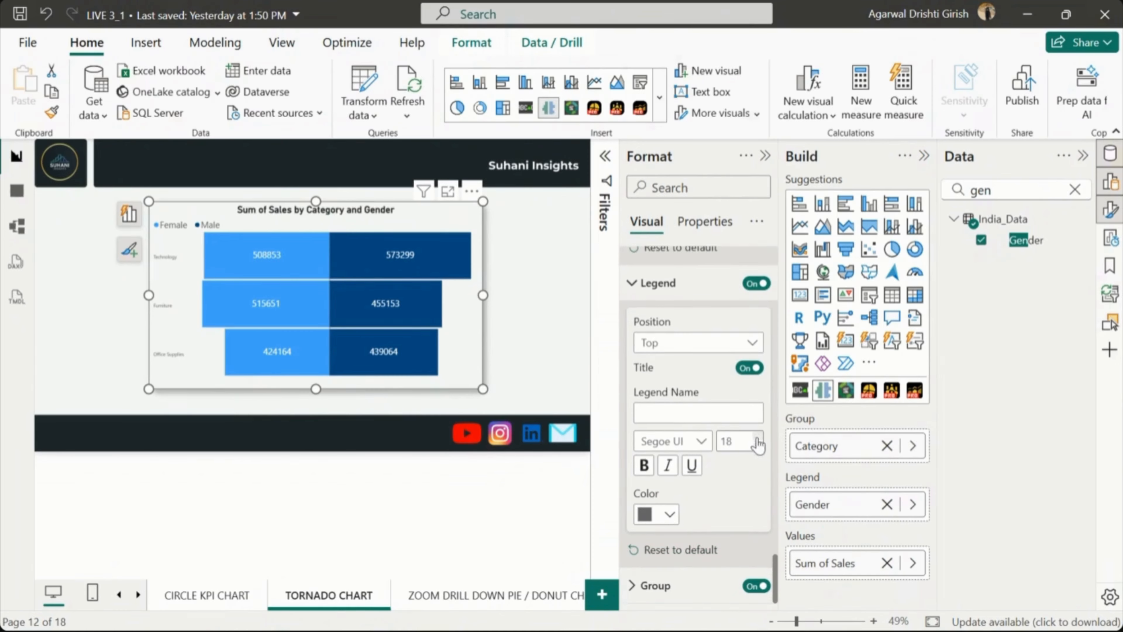
click(664, 586)
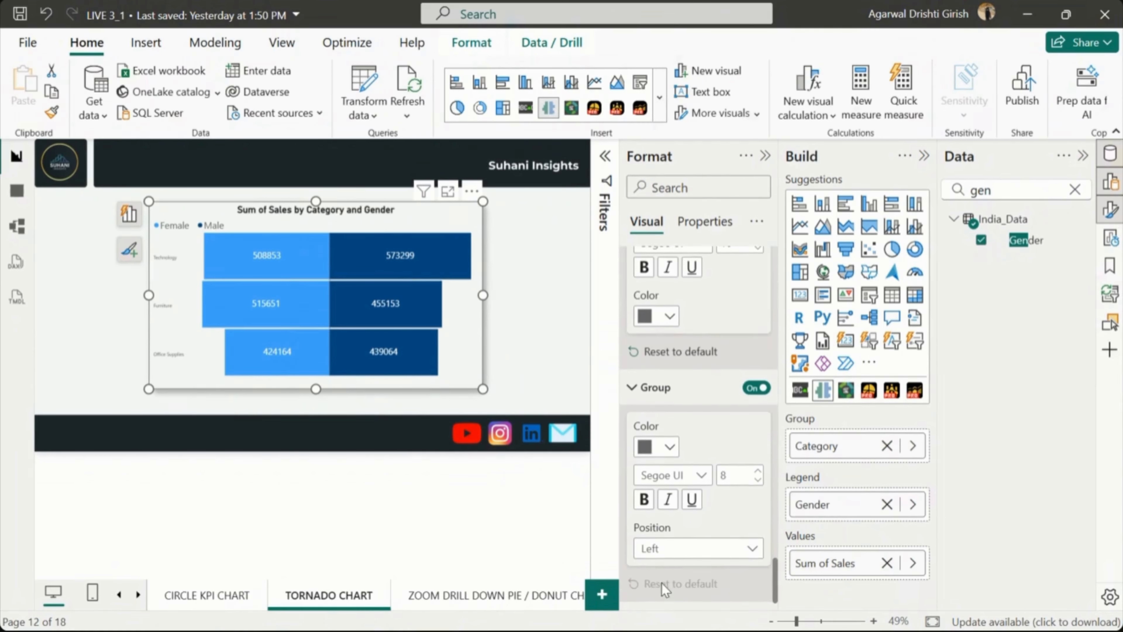
click(757, 471)
click(758, 471)
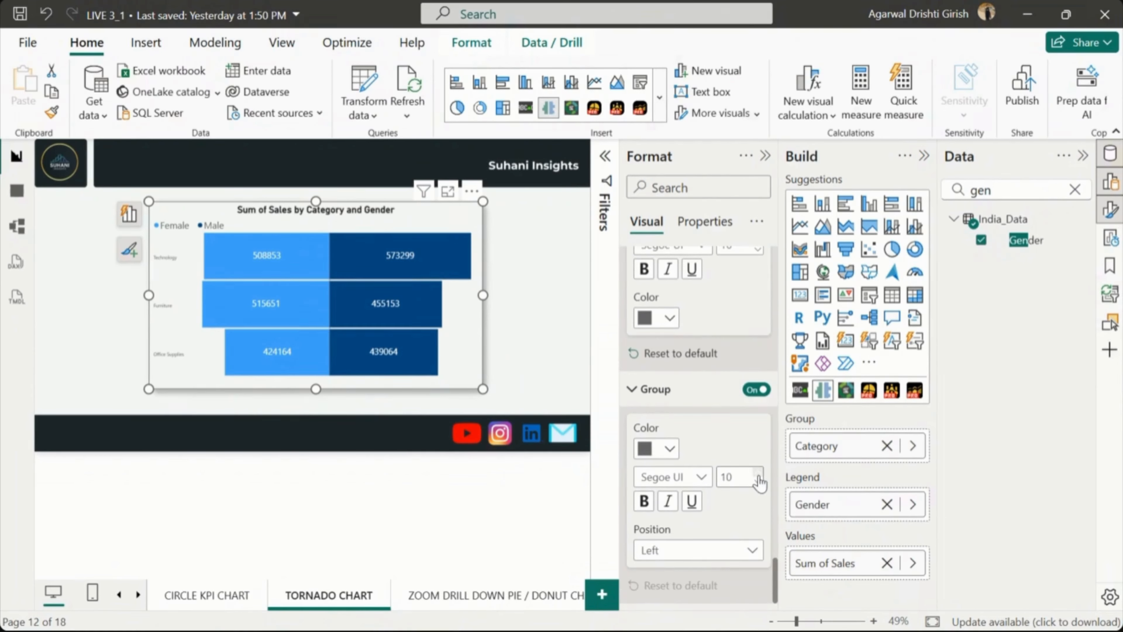
click(669, 449)
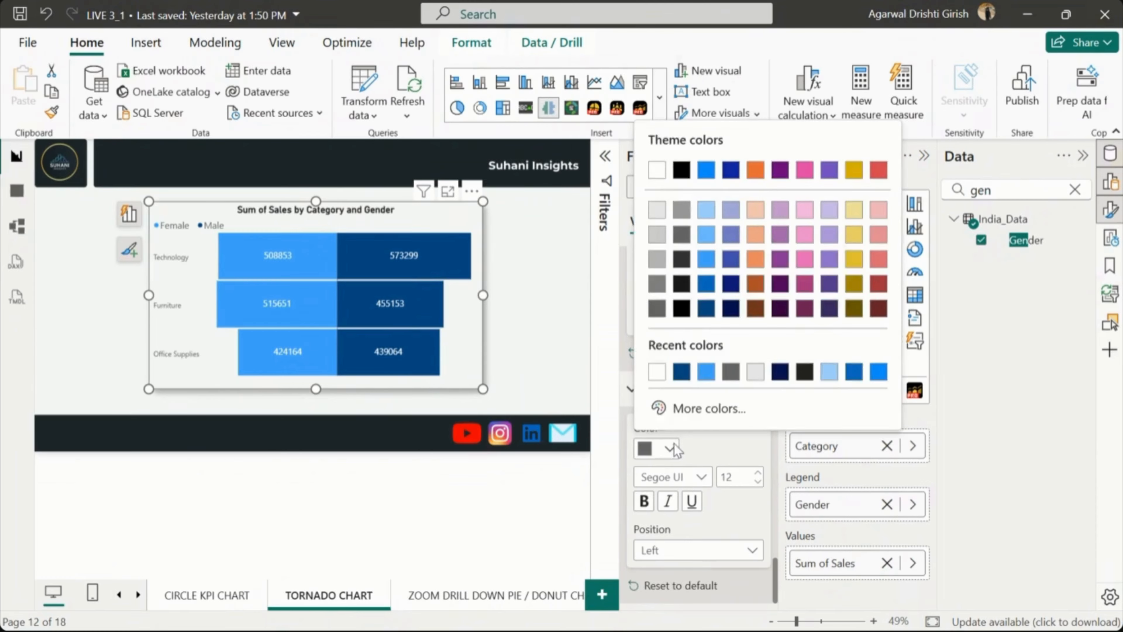
click(731, 309)
click(477, 481)
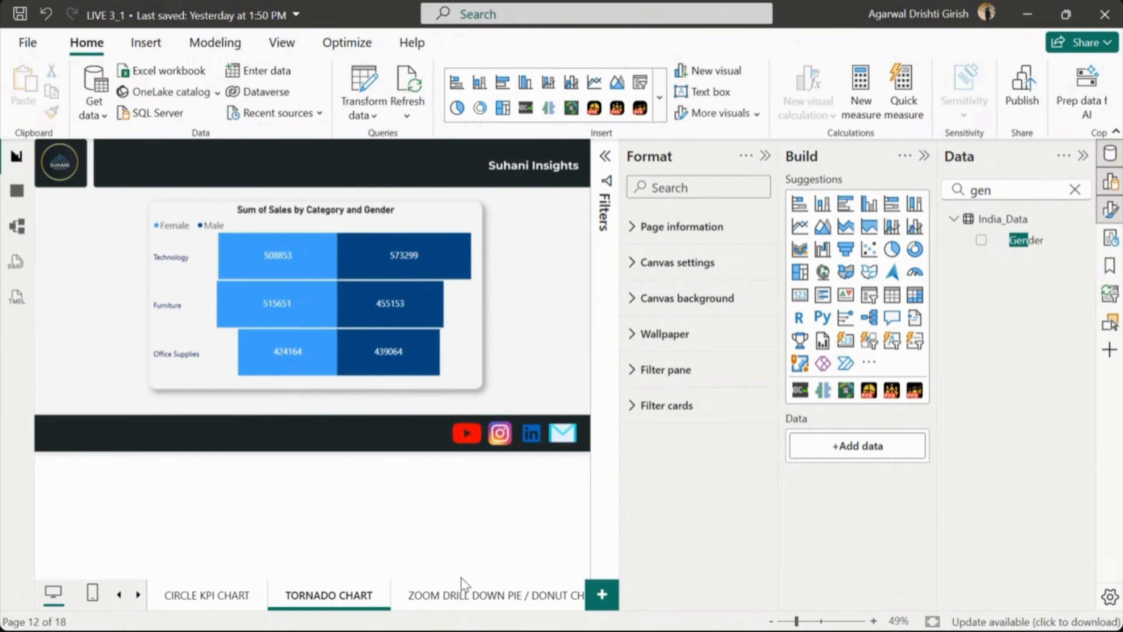
- Add a Drill Down Pie PRO (Filter) visual to the zoom drill down pie / donut page and enlarge it to about 624 by 408
click(444, 595)
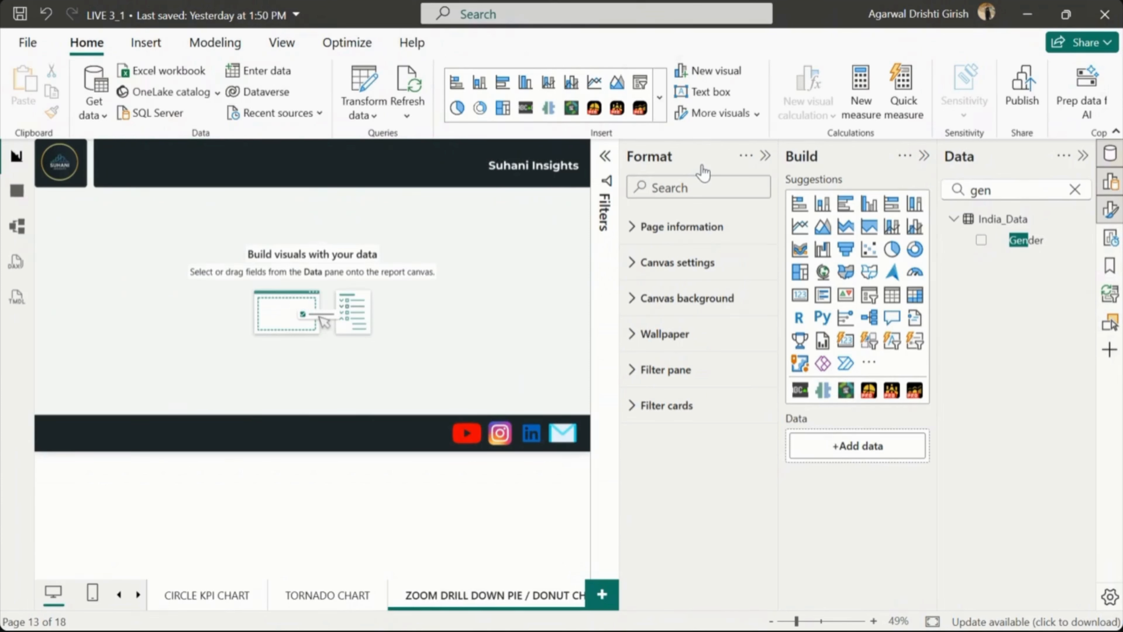
click(868, 393)
right_click(867, 393)
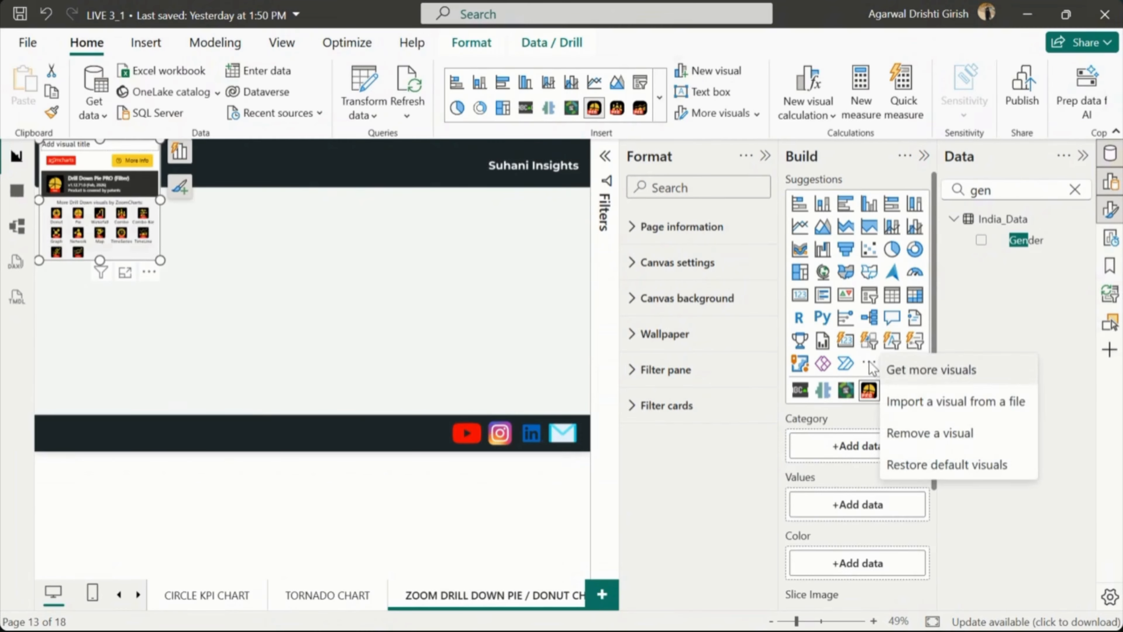
click(161, 264)
drag(161, 261, 305, 315)
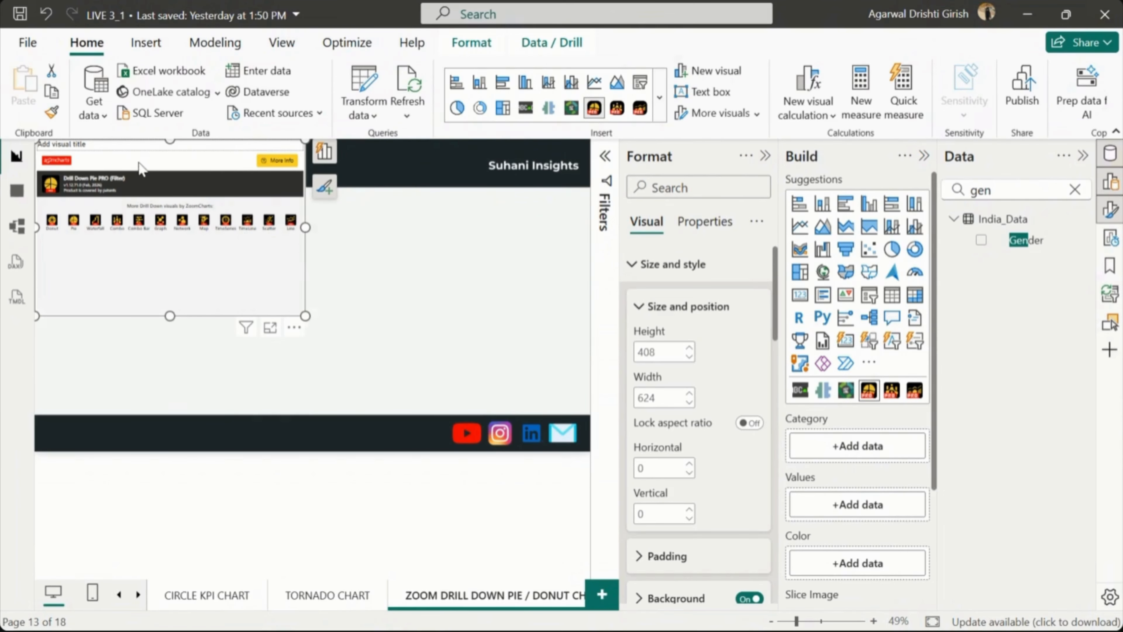
key(Escape)
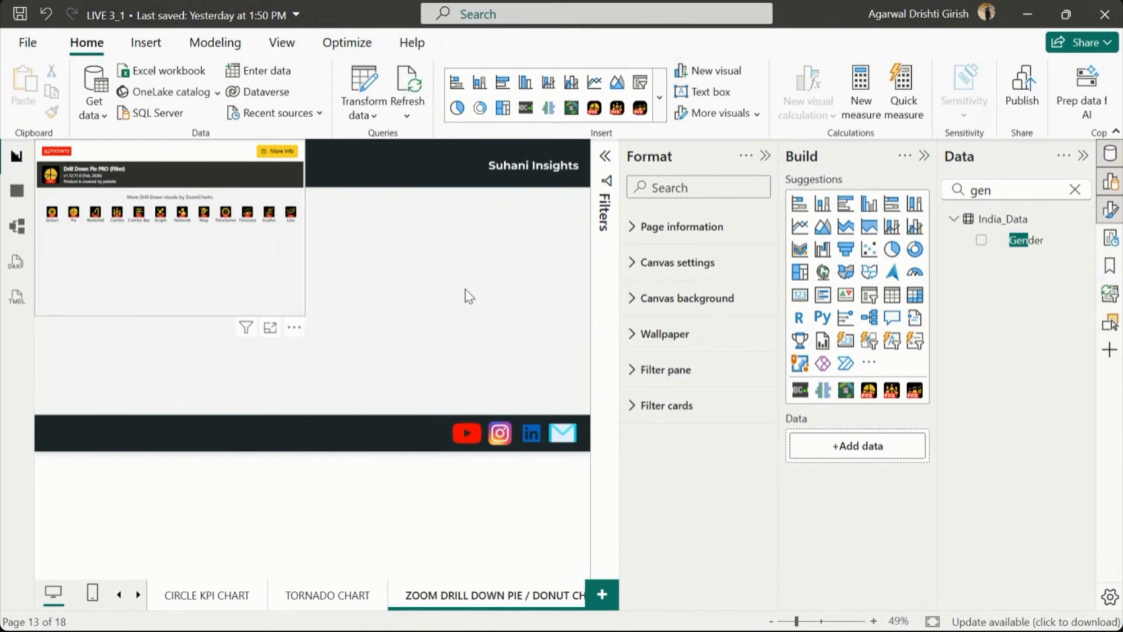
- Fit the pie visual between the page's header and footer bands, about 960 wide and 456 high at vertical position 120
click(175, 175)
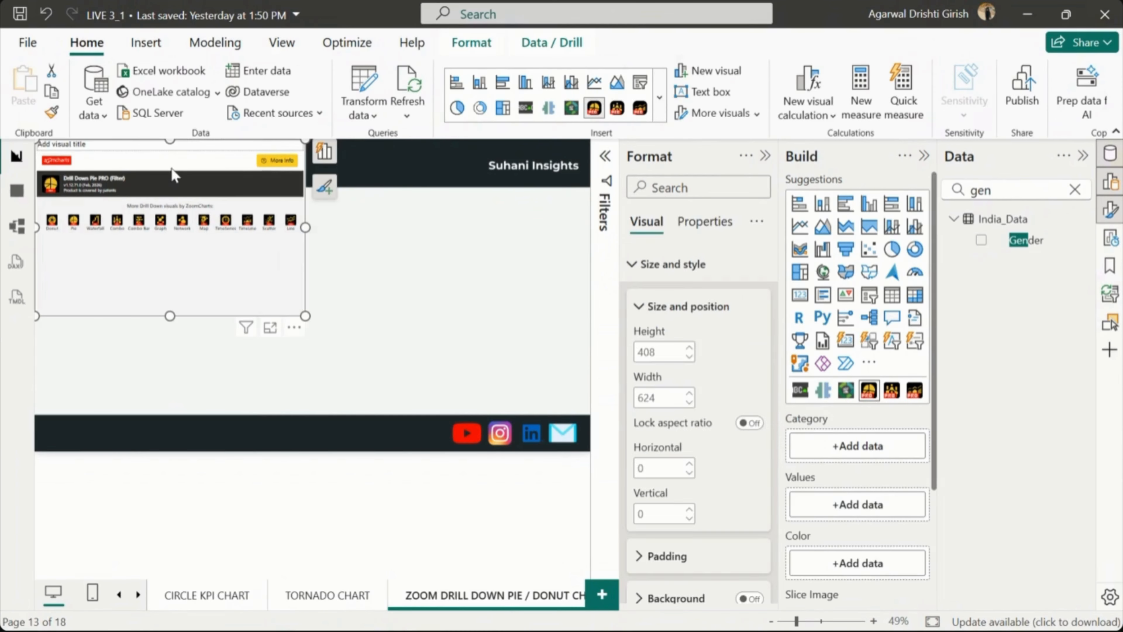
drag(166, 141, 167, 191)
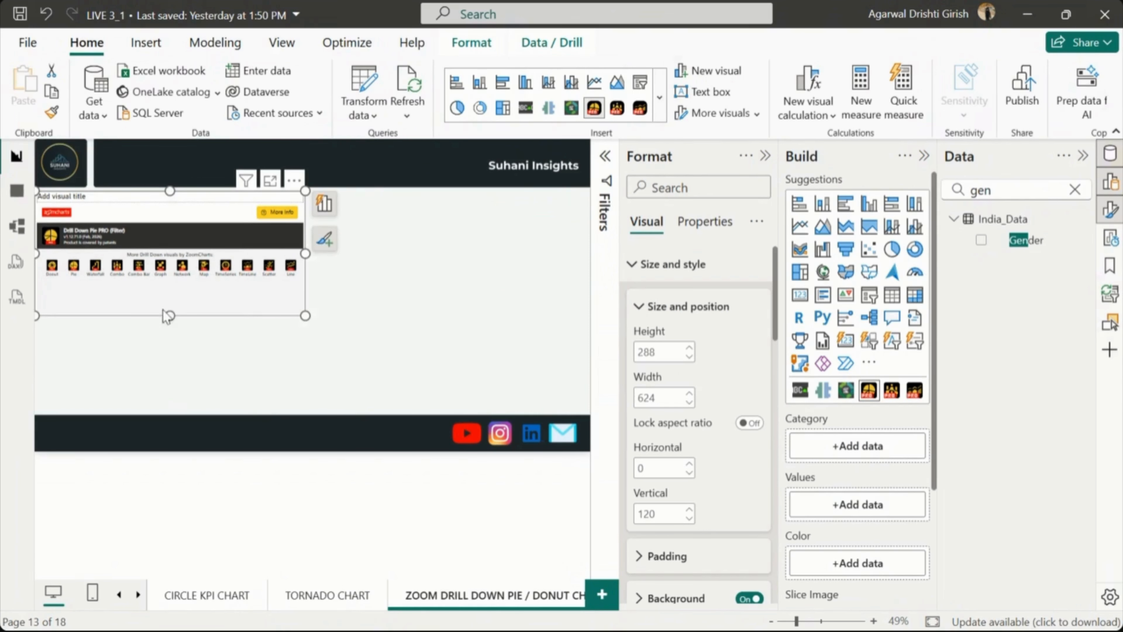
drag(170, 315, 186, 389)
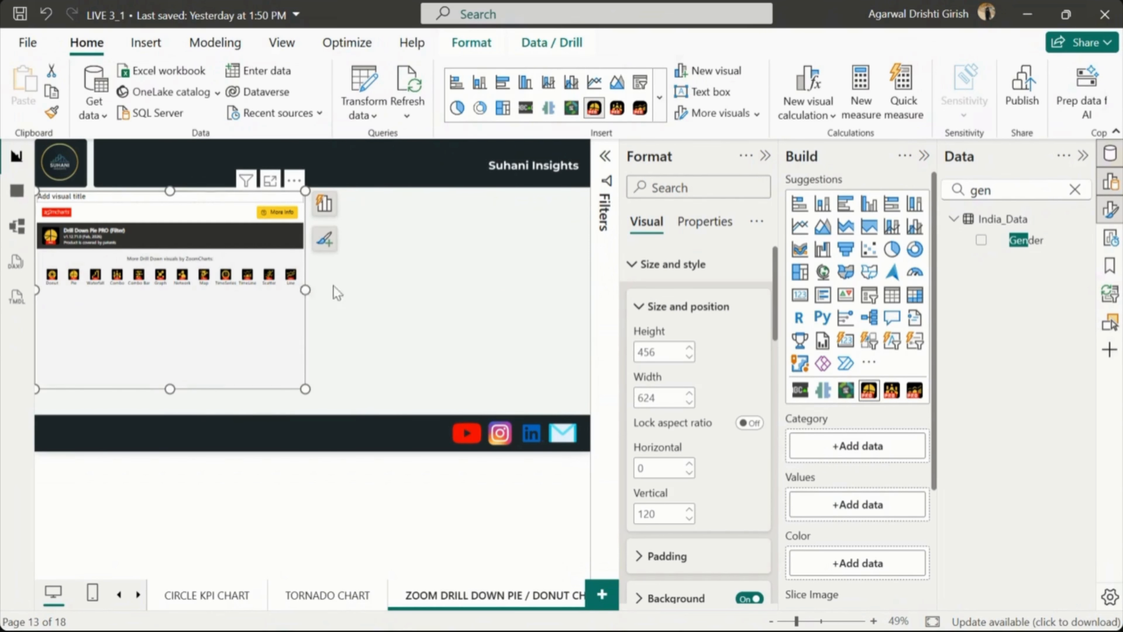
drag(305, 290, 451, 286)
- Assign Category, Sub-Category, Ship Mode and Segment as the pie visual's categories and Profit as its value
scroll(853, 447, down, 3)
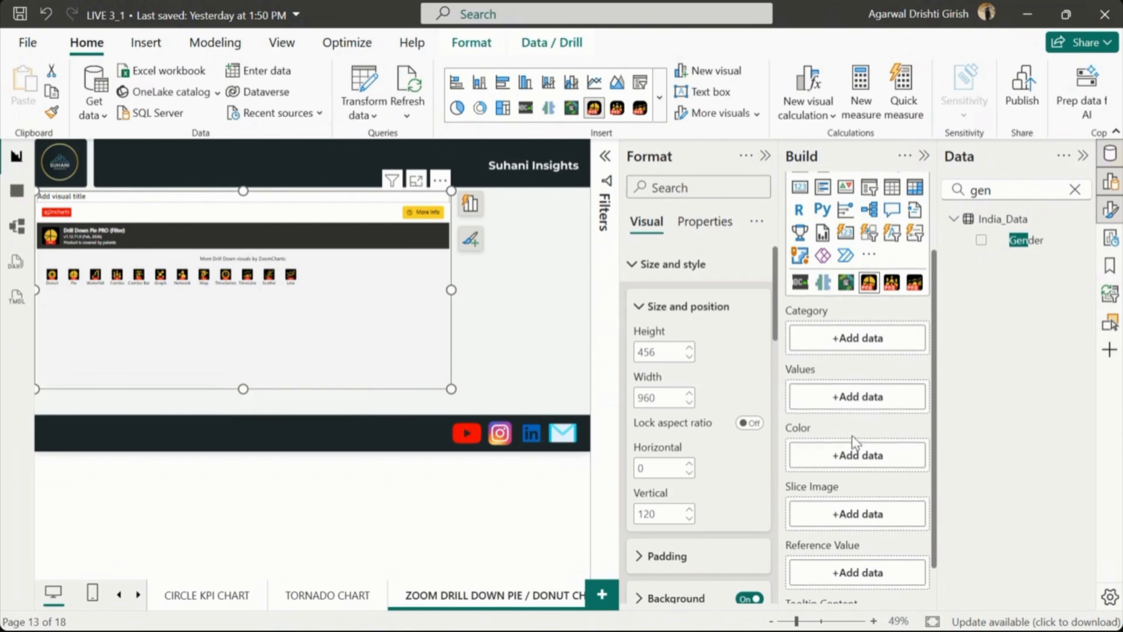
click(1074, 188)
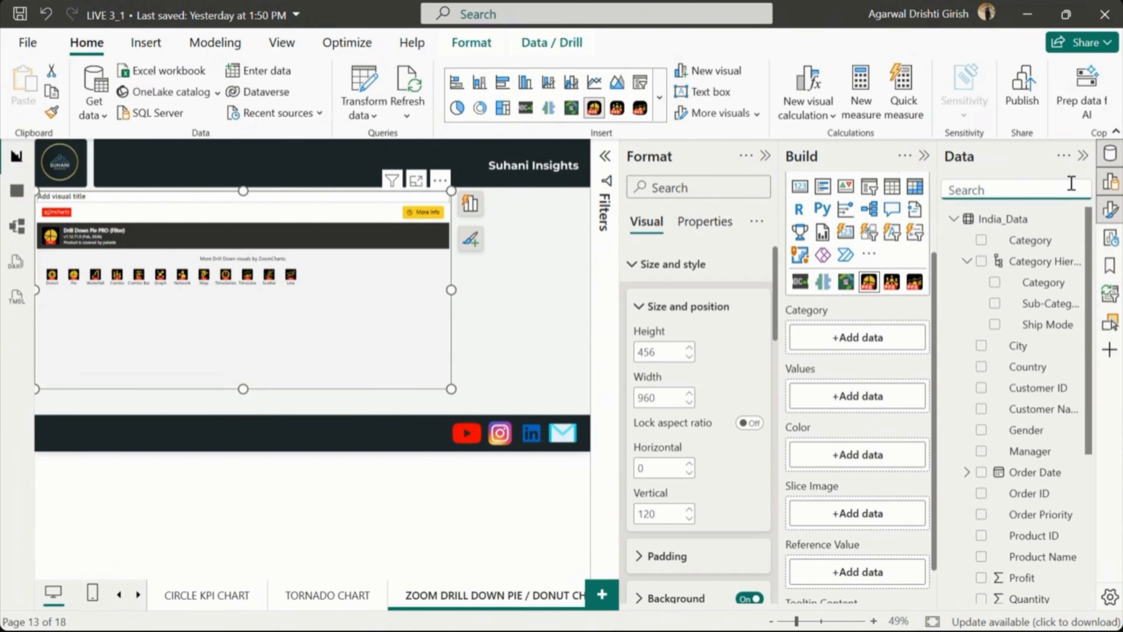
click(982, 241)
scroll(1014, 337, down, 3)
scroll(1014, 337, down, 3)
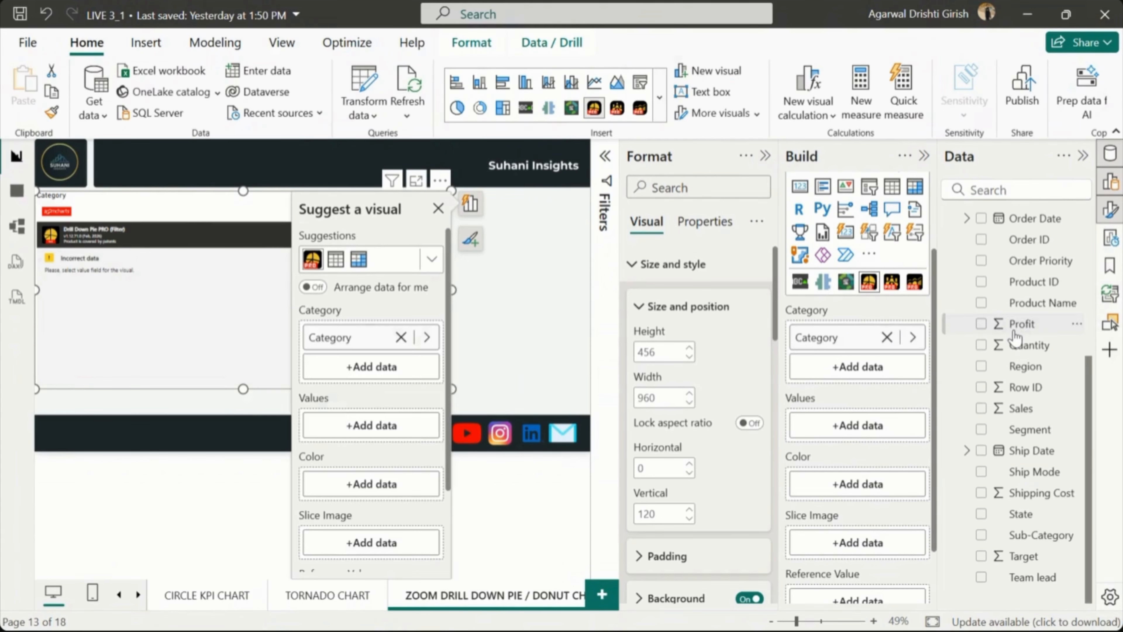
click(981, 551)
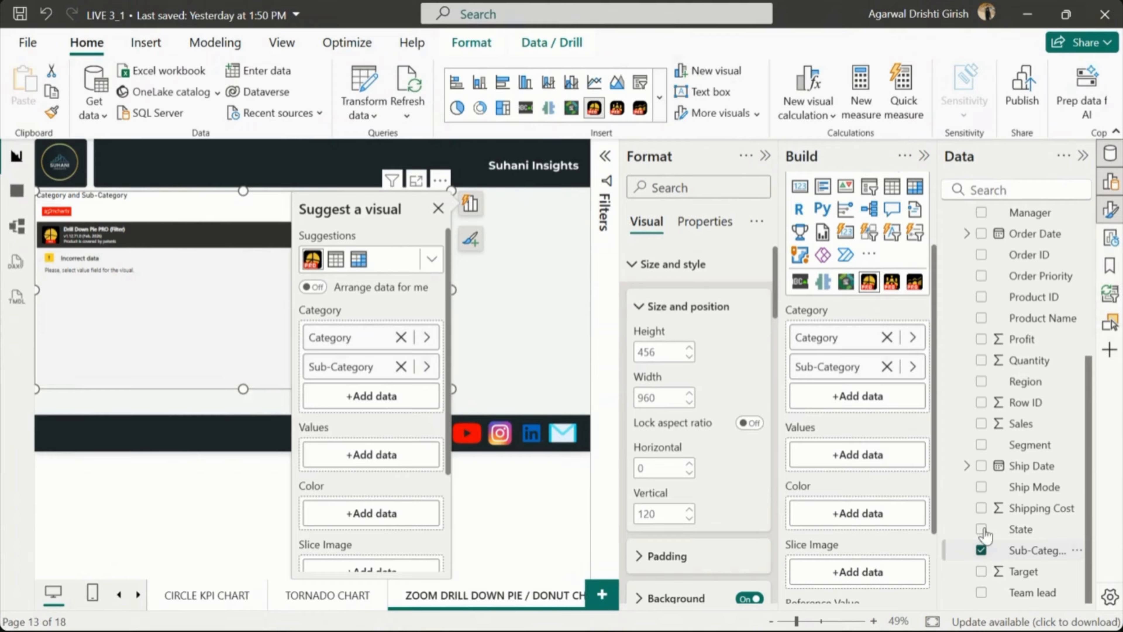
click(982, 487)
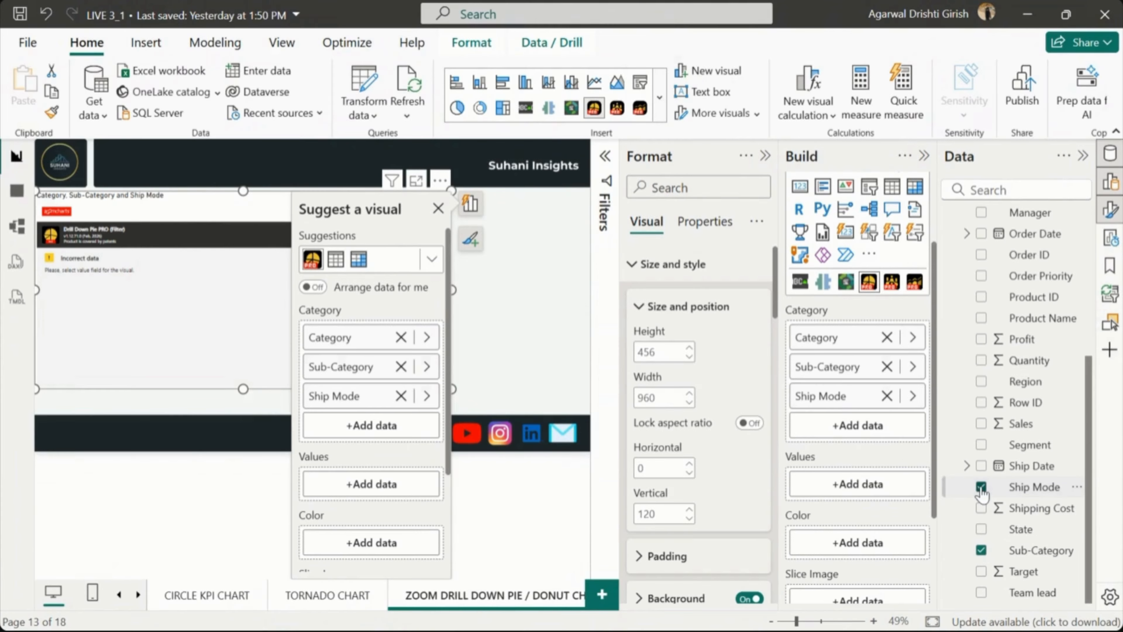
click(982, 445)
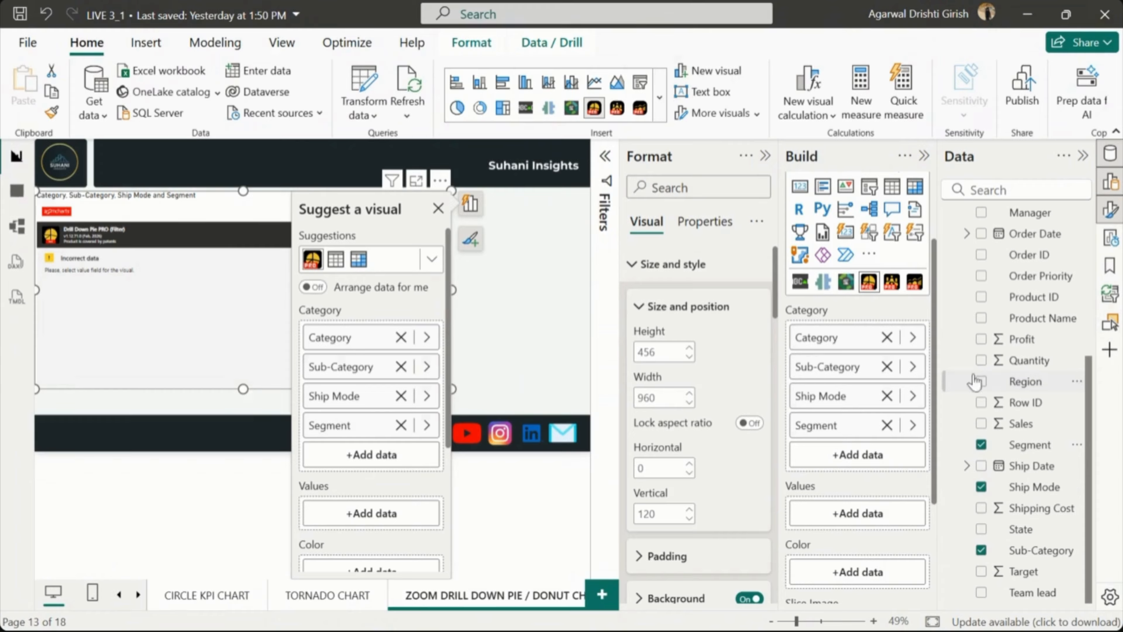
click(982, 340)
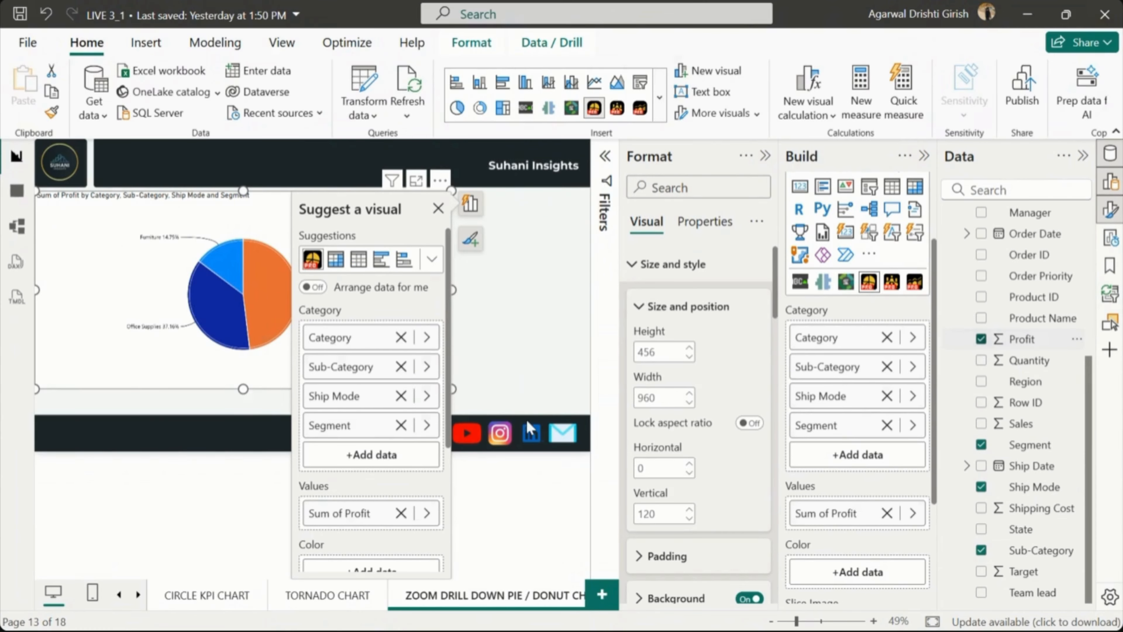
click(438, 208)
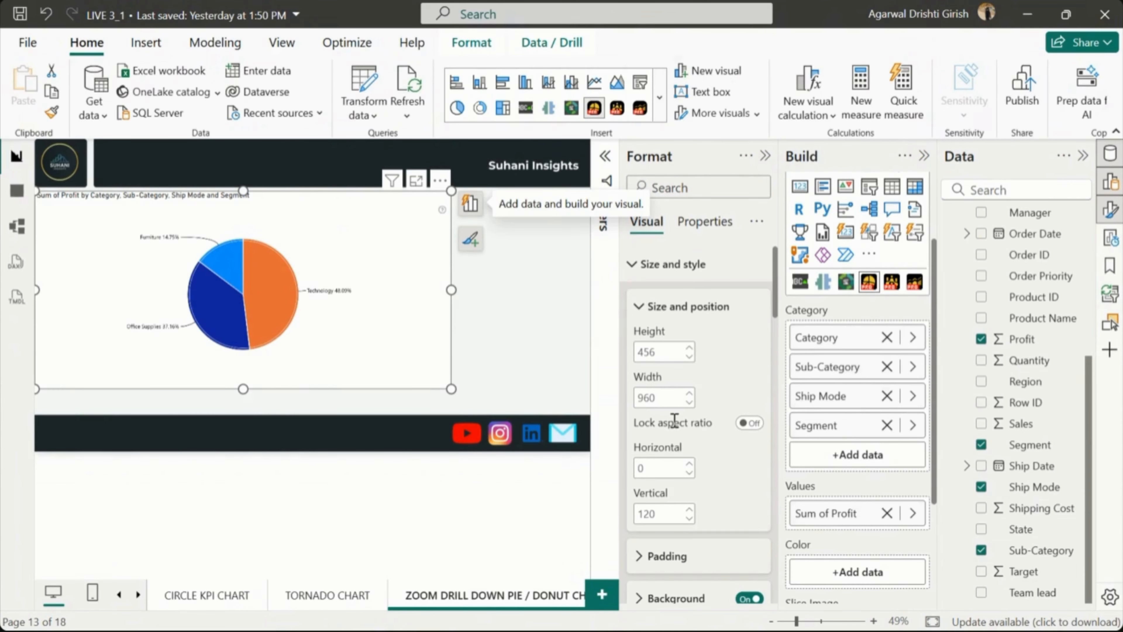
- Set the pie visual's detail label font size to 19 with the settings applied to All Labels
scroll(674, 421, down, 10)
scroll(675, 420, down, 5)
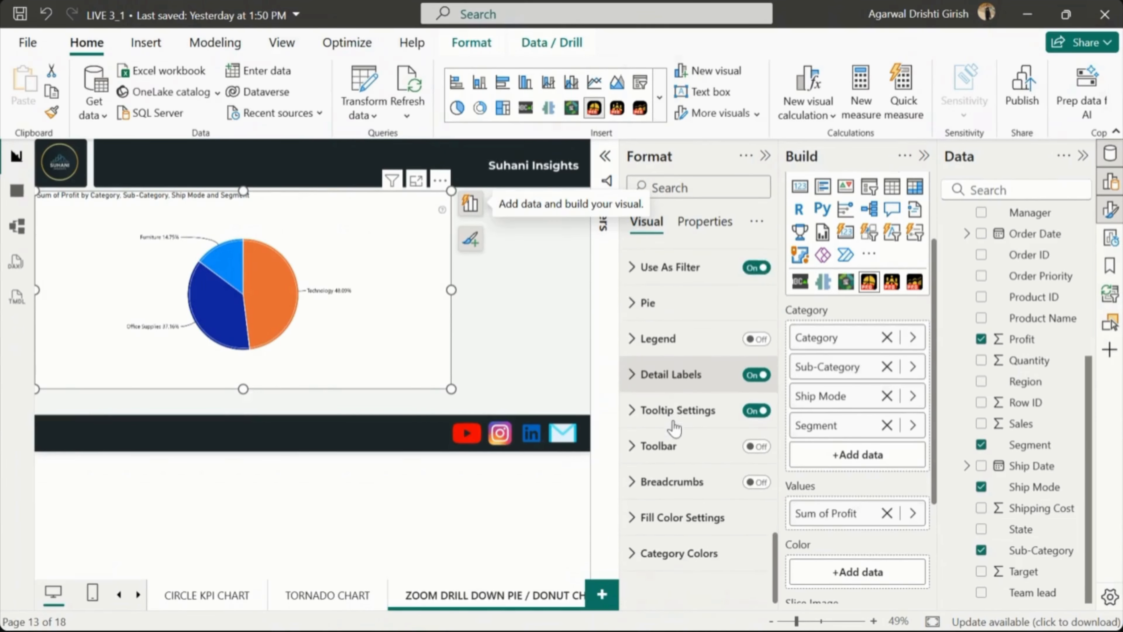
scroll(672, 419, up, 1)
click(673, 412)
scroll(672, 416, down, 4)
scroll(672, 416, down, 3)
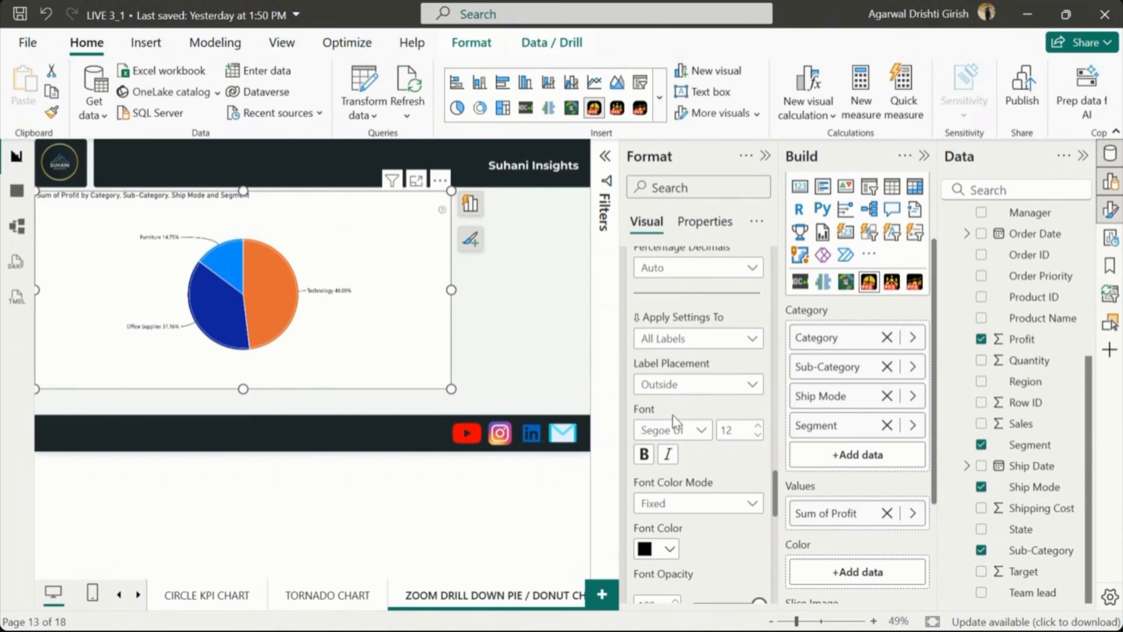
click(758, 394)
click(758, 394)
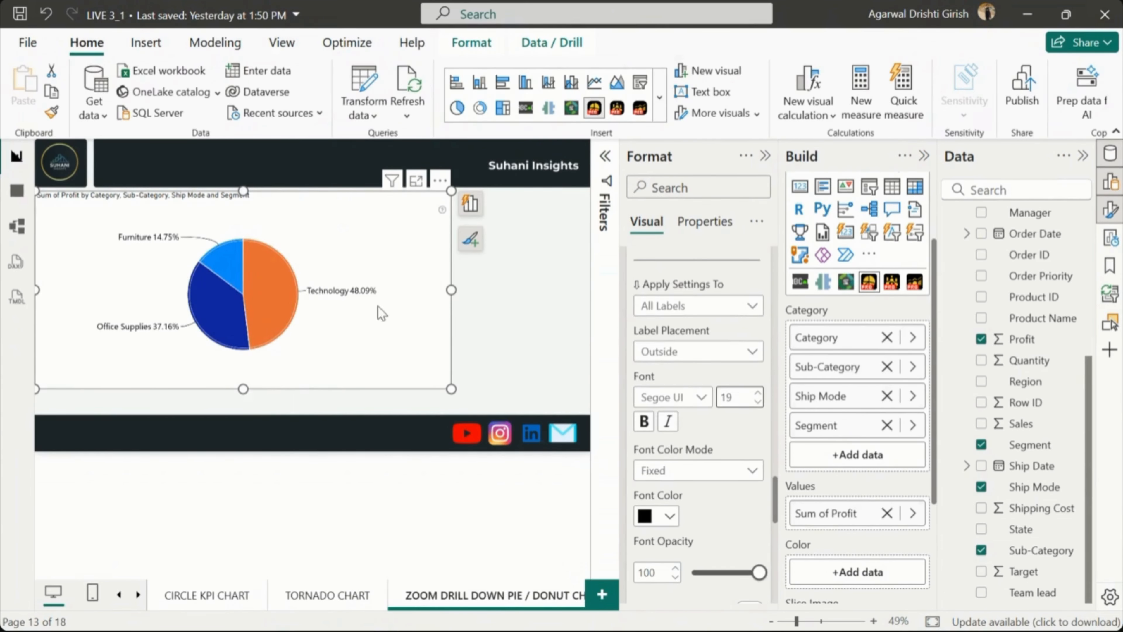
click(691, 305)
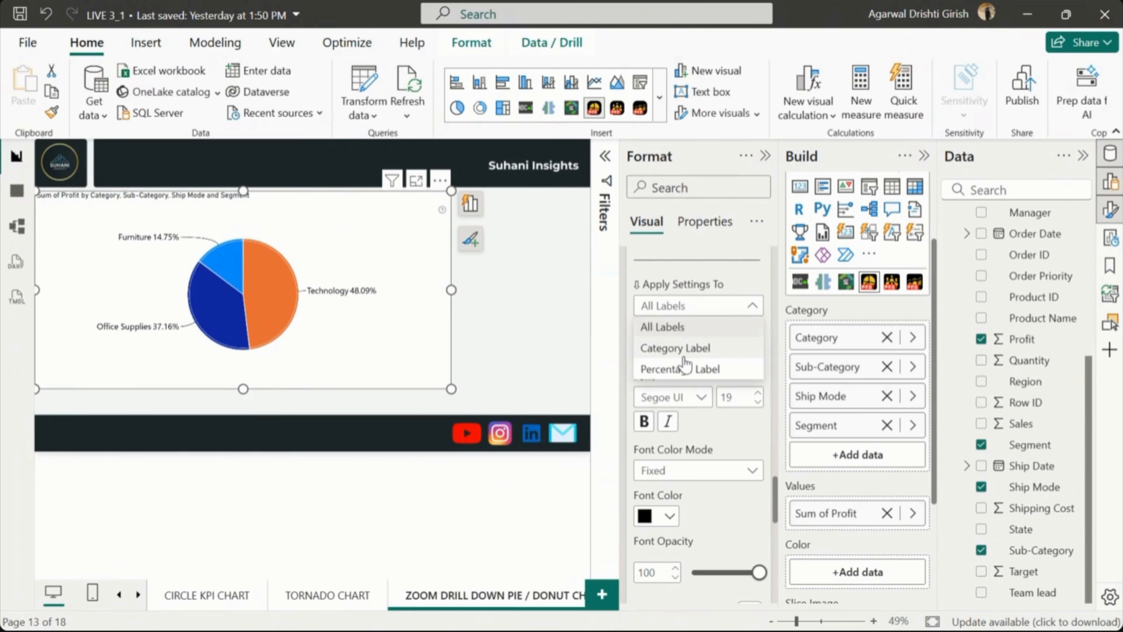
click(673, 327)
scroll(687, 482, down, 2)
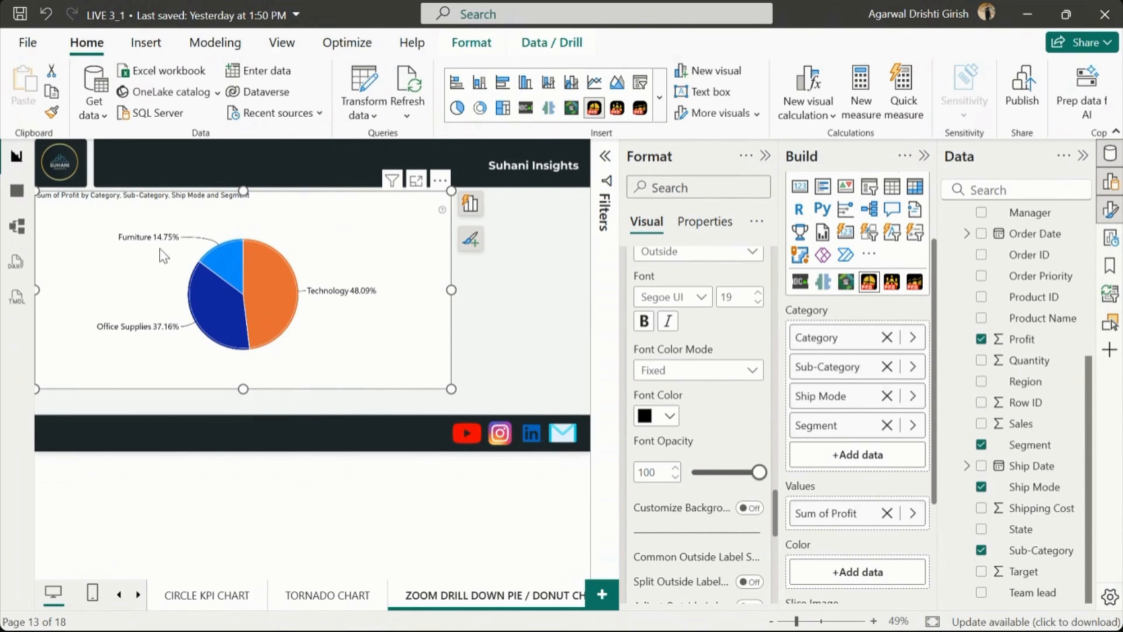
- Drill into the Technology slice down through sub-category and Standard Class to the segment level, and return to the category level
click(281, 297)
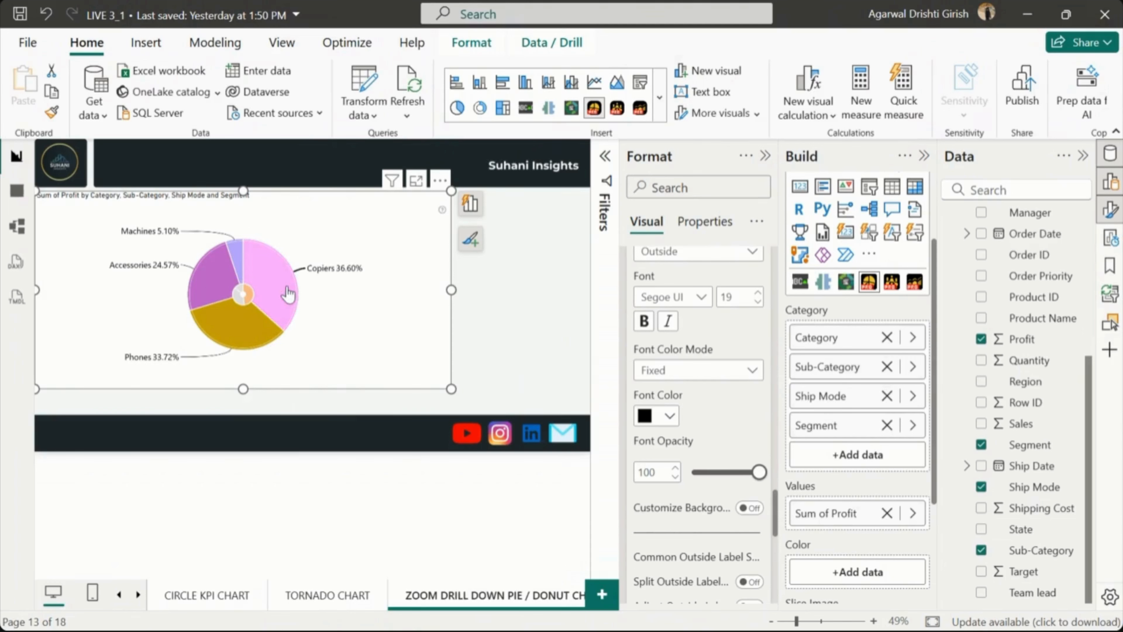
click(273, 341)
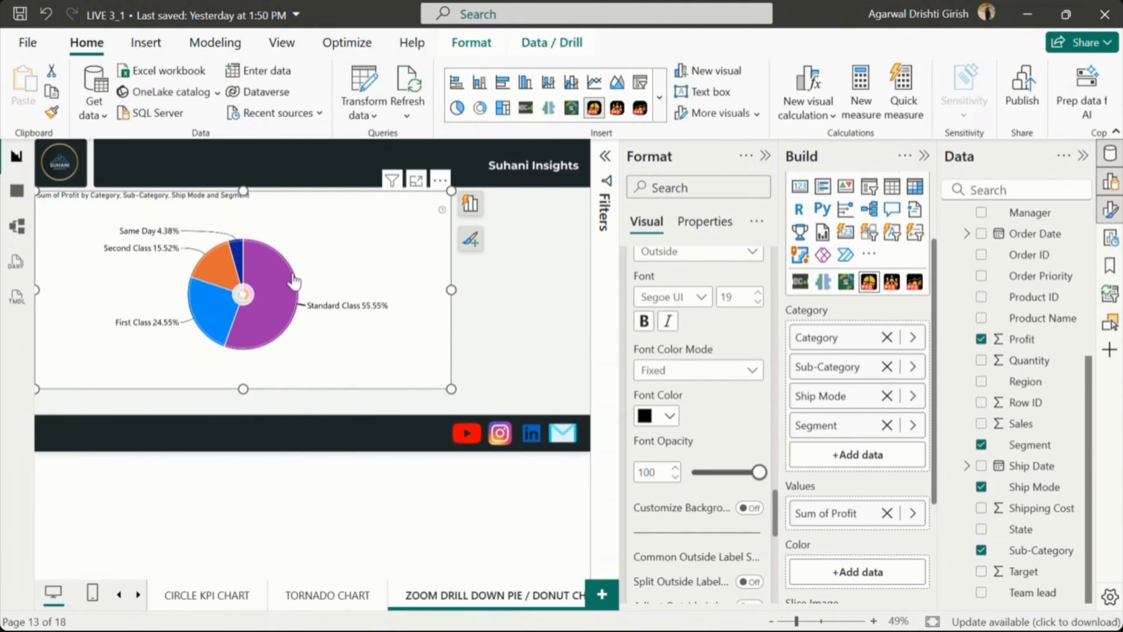
click(277, 315)
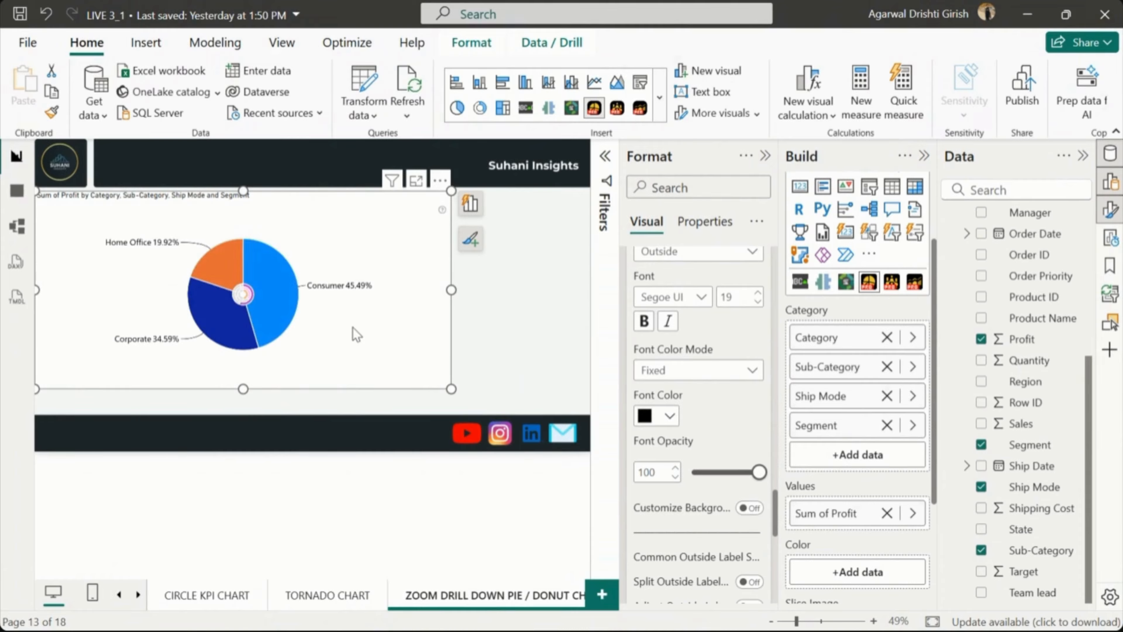
click(243, 295)
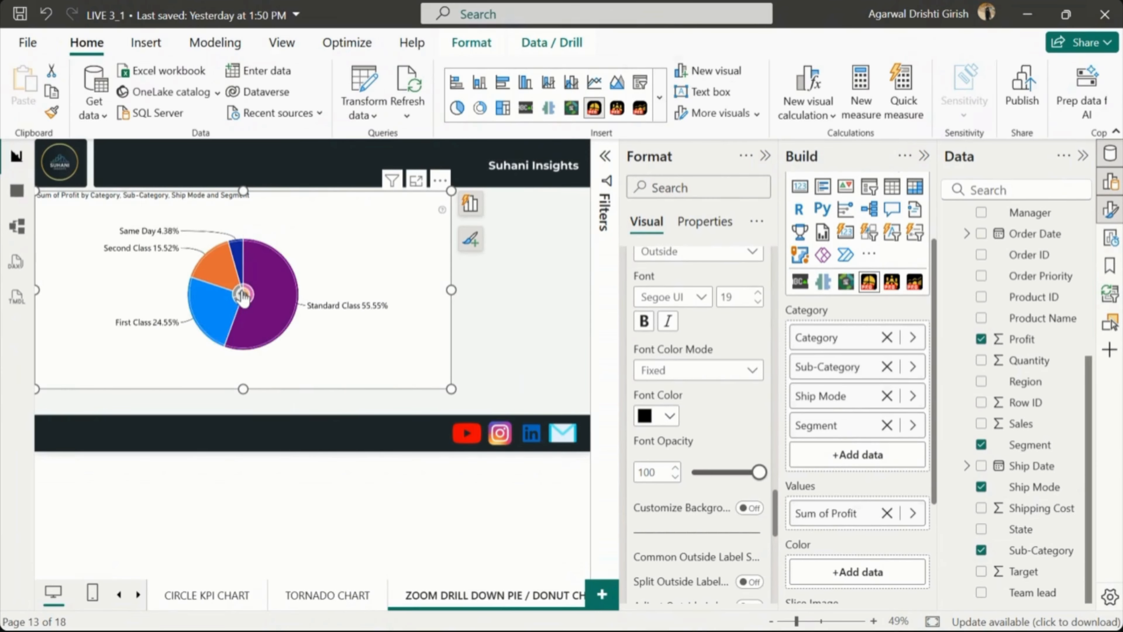
click(243, 294)
click(243, 294)
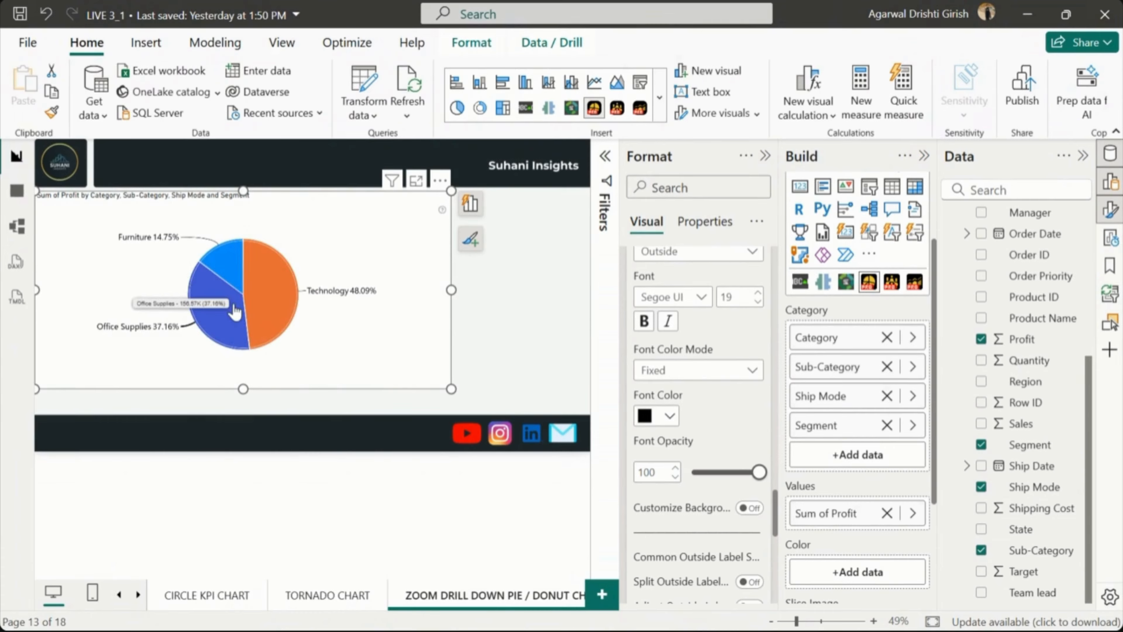
- Drill from Office Supplies through Paper and Standard Class to segments, return to the category level, and deselect the visual
click(233, 311)
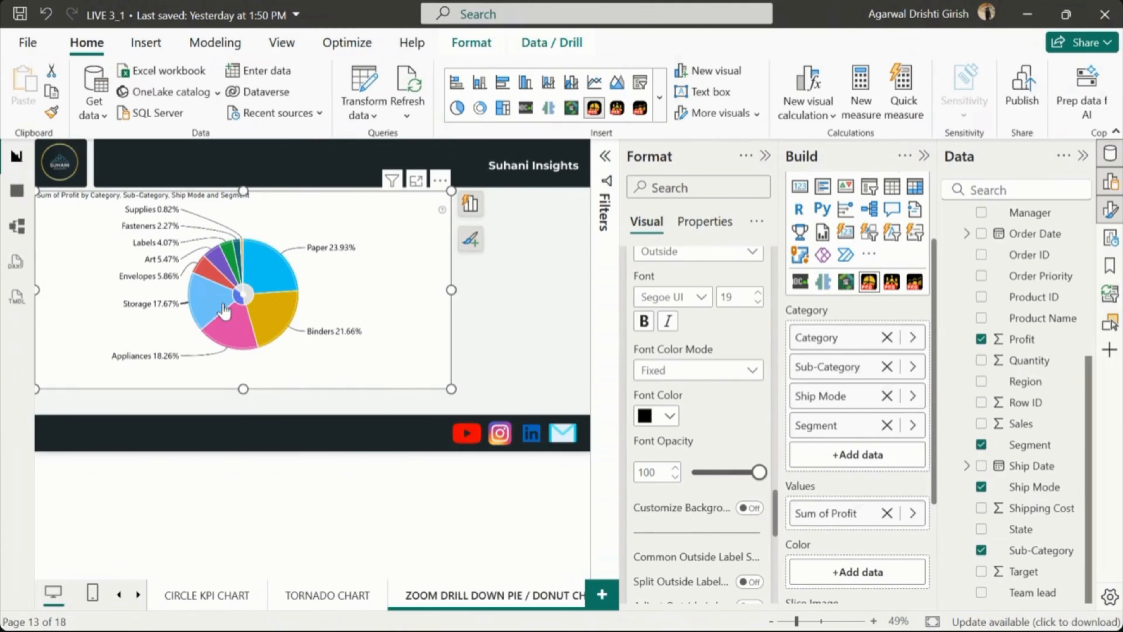
click(268, 267)
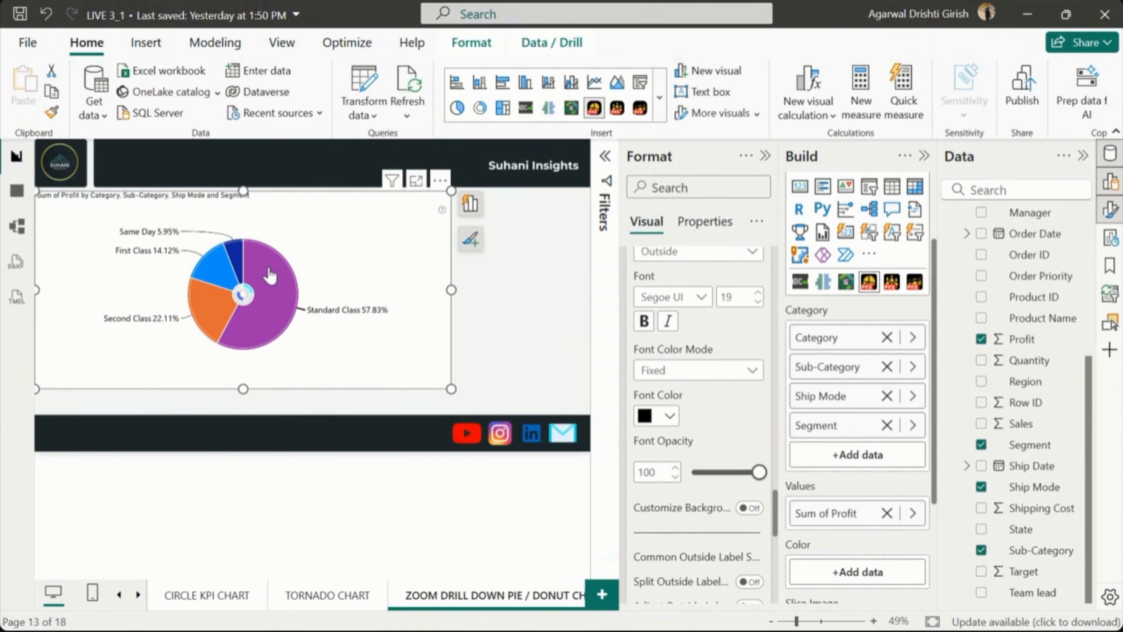
click(268, 269)
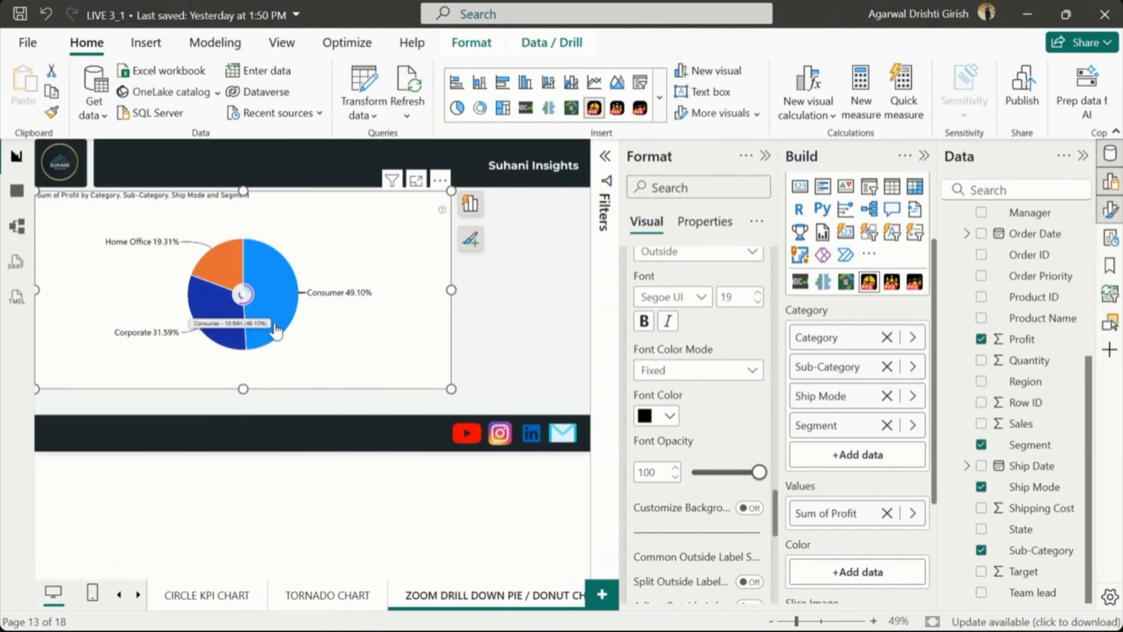
click(243, 295)
click(244, 294)
click(245, 294)
click(245, 295)
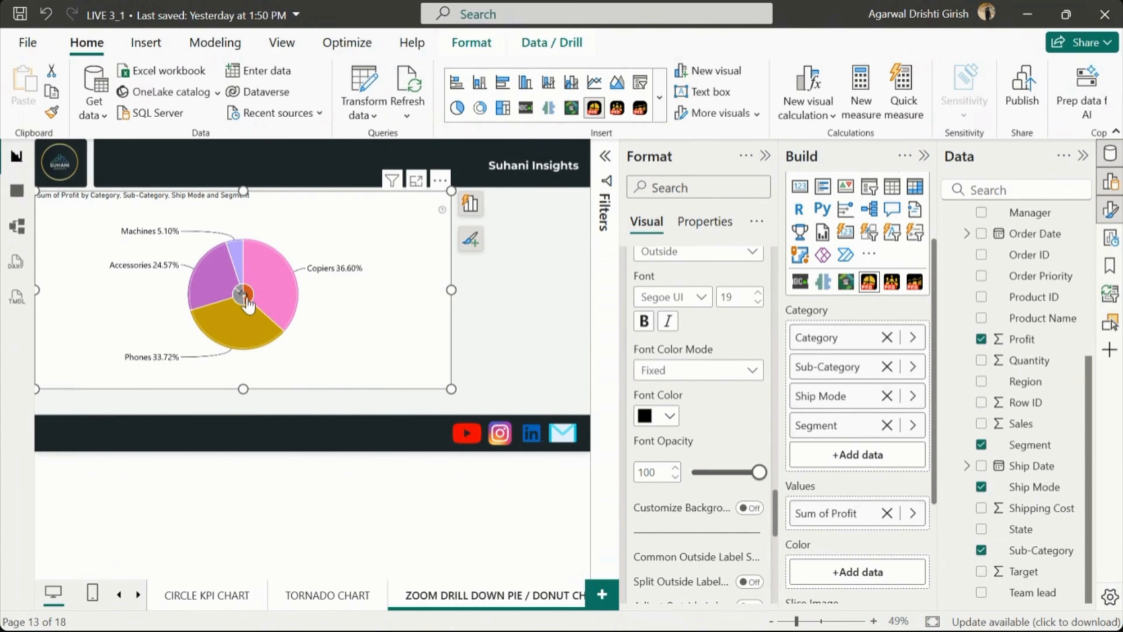
click(244, 294)
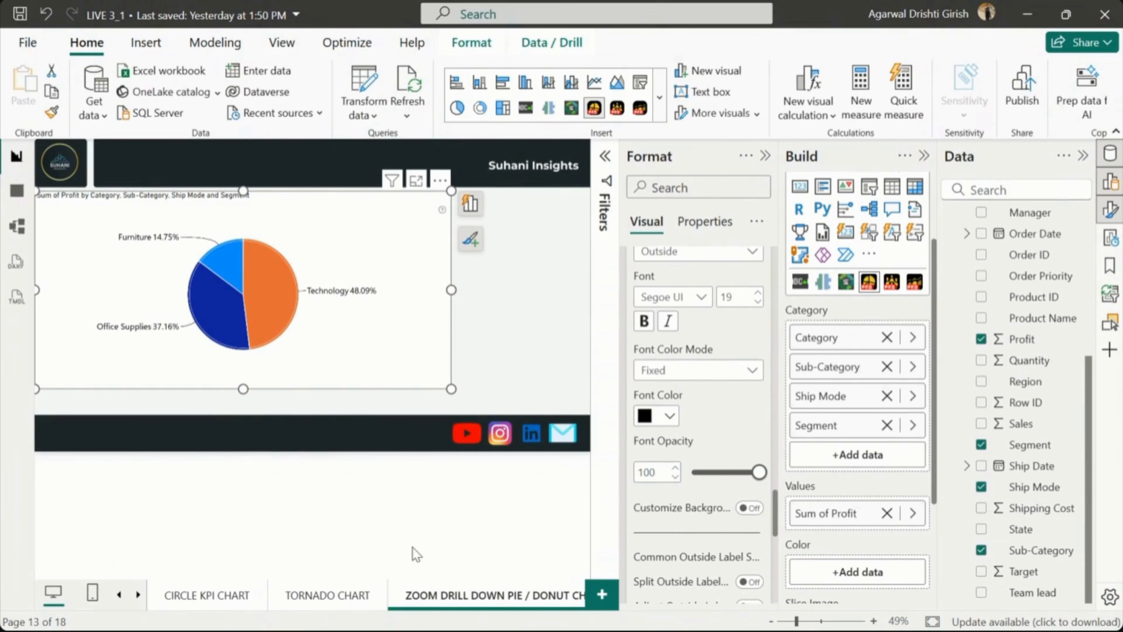
click(387, 484)
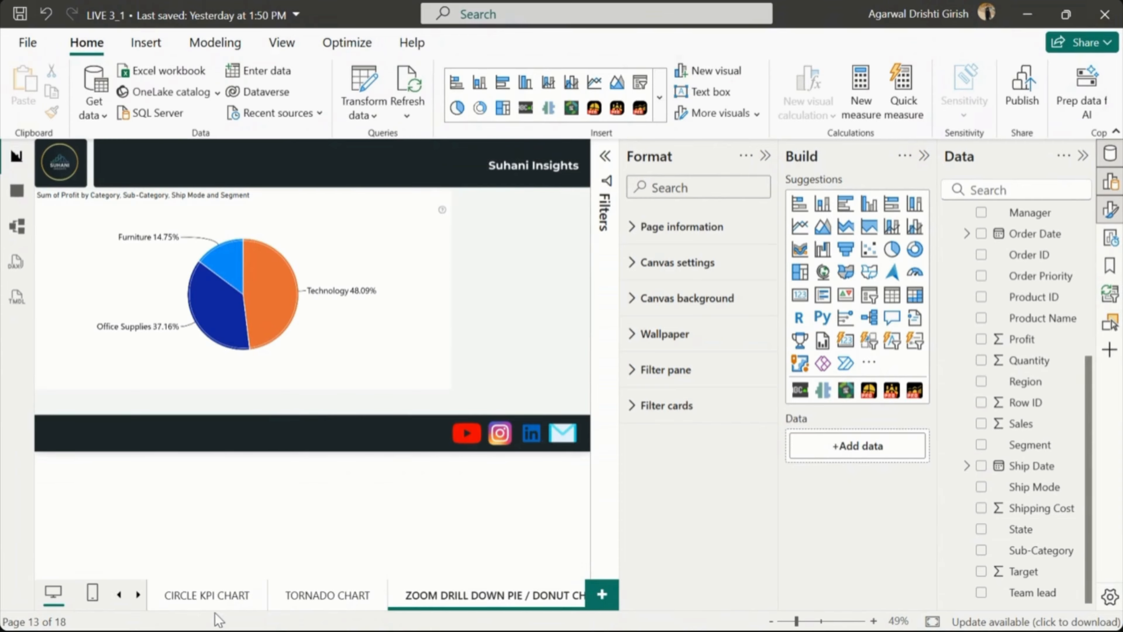
- Add a Drill Down Combo PRO (Filter) visual, about 792 by 384, to the zoom drill down bar/column page between the header and footer bands
click(138, 596)
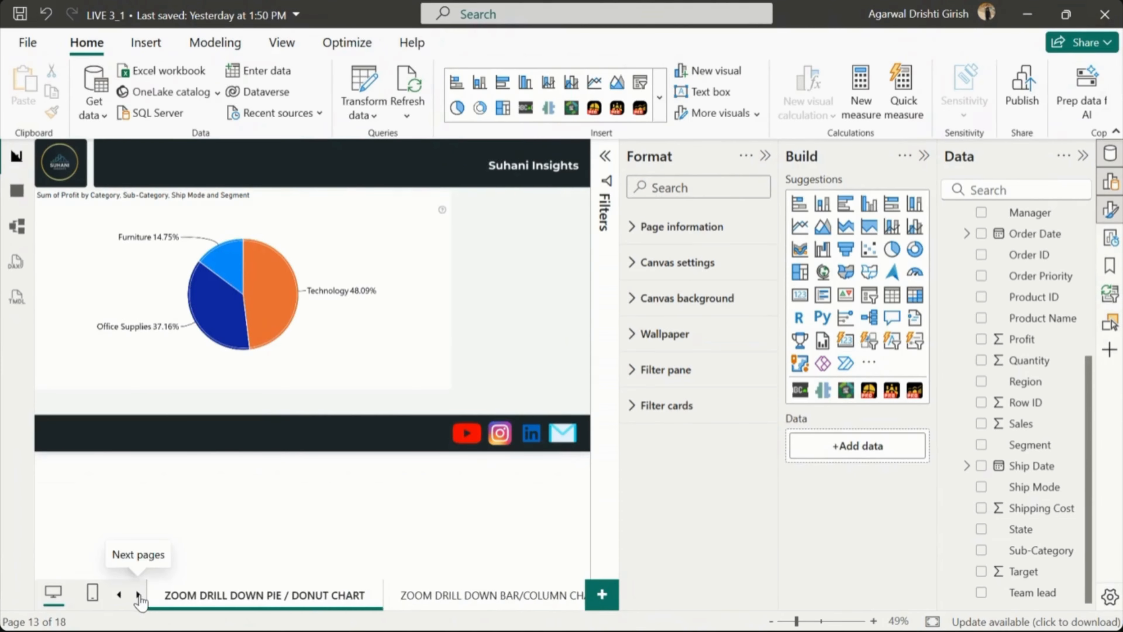
click(454, 598)
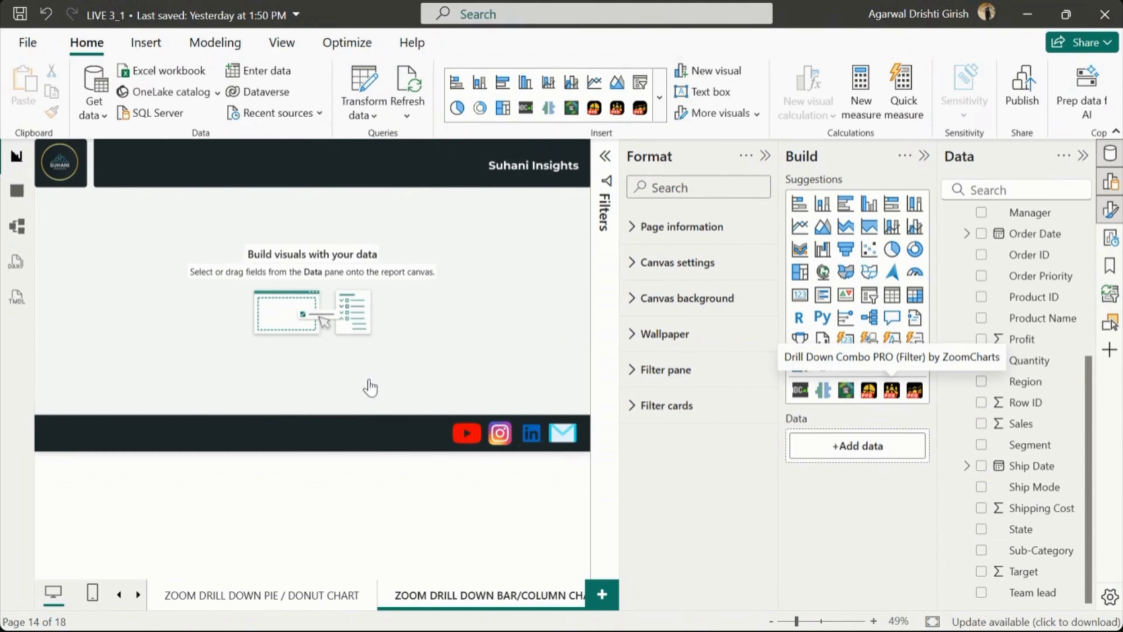
drag(161, 265, 378, 305)
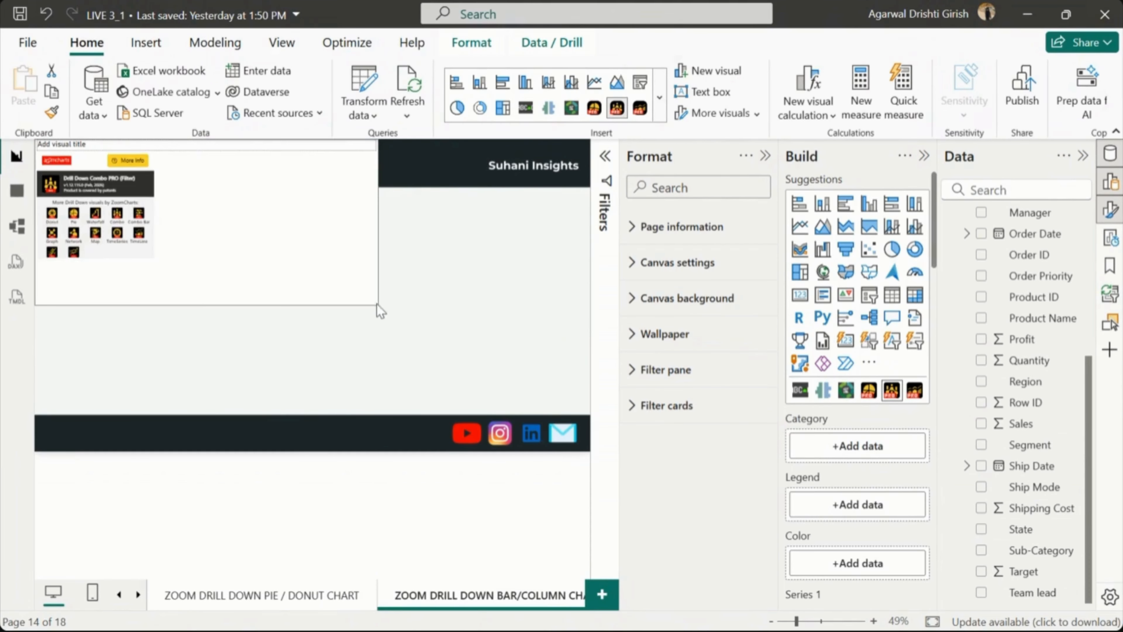
click(219, 149)
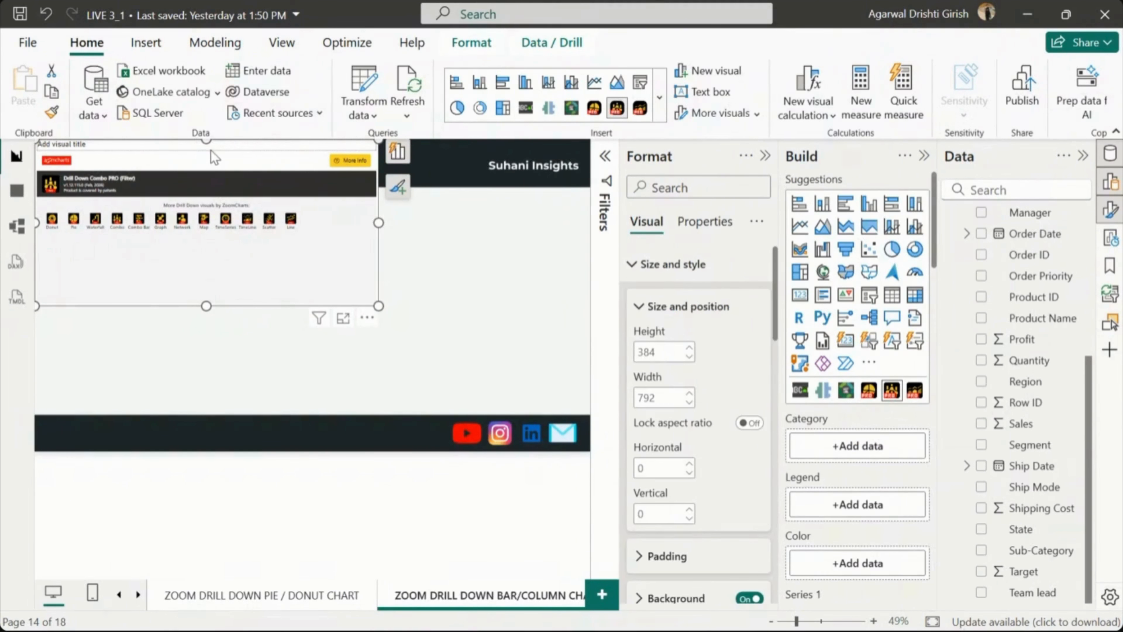
drag(208, 312, 228, 383)
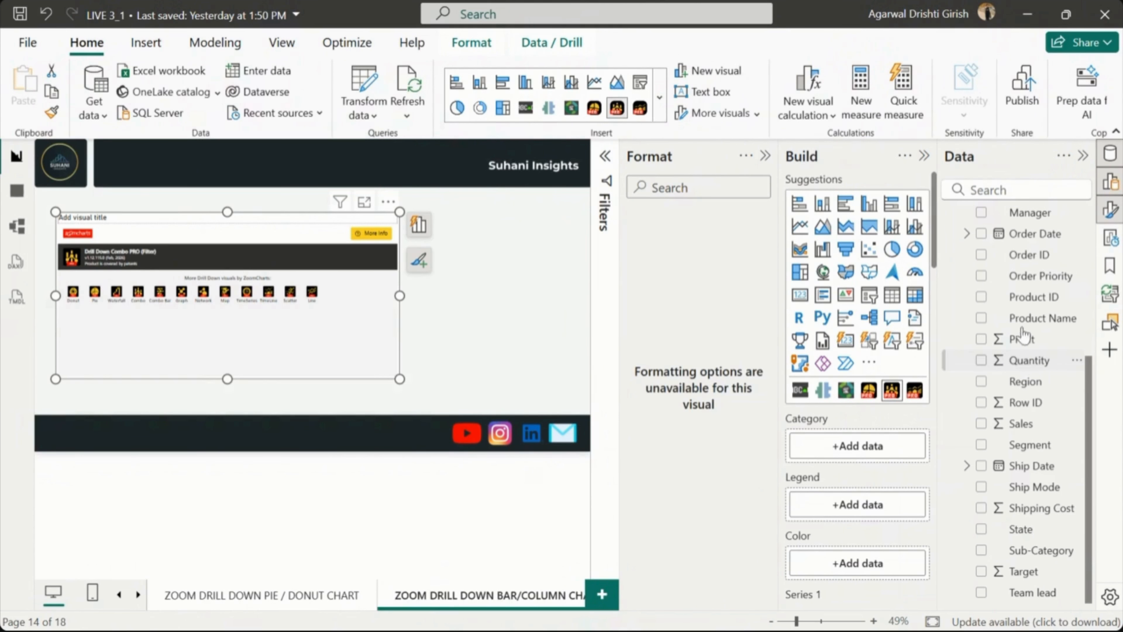
- Create a new hierarchy from the India_Data Category field and add Sub-Category as its second level
scroll(1019, 328, up, 5)
scroll(1020, 327, up, 2)
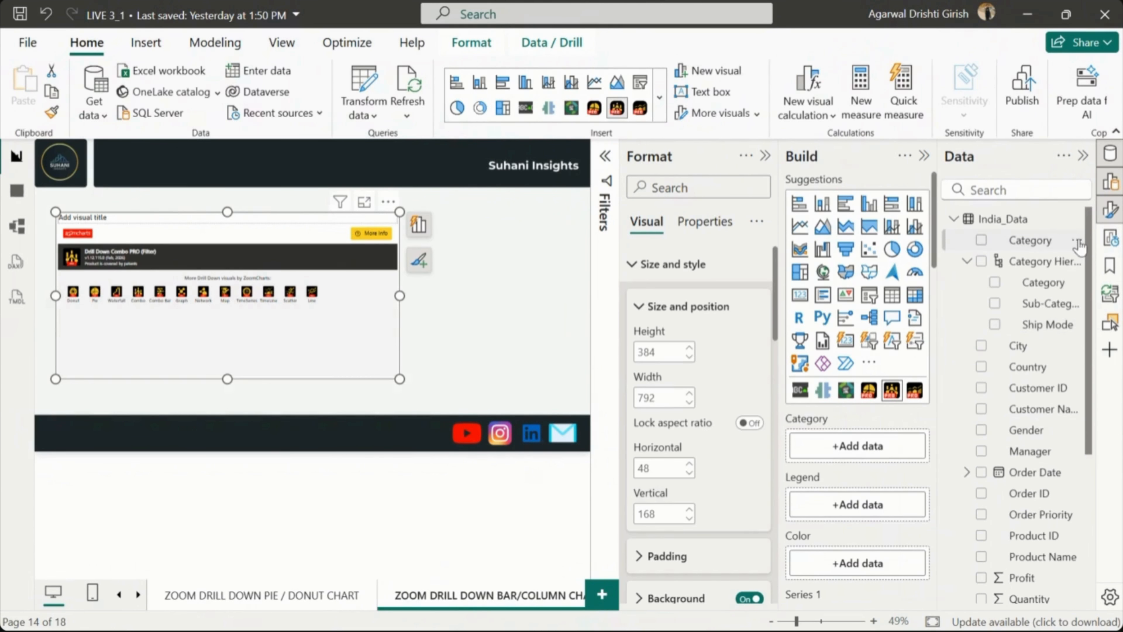
click(1079, 240)
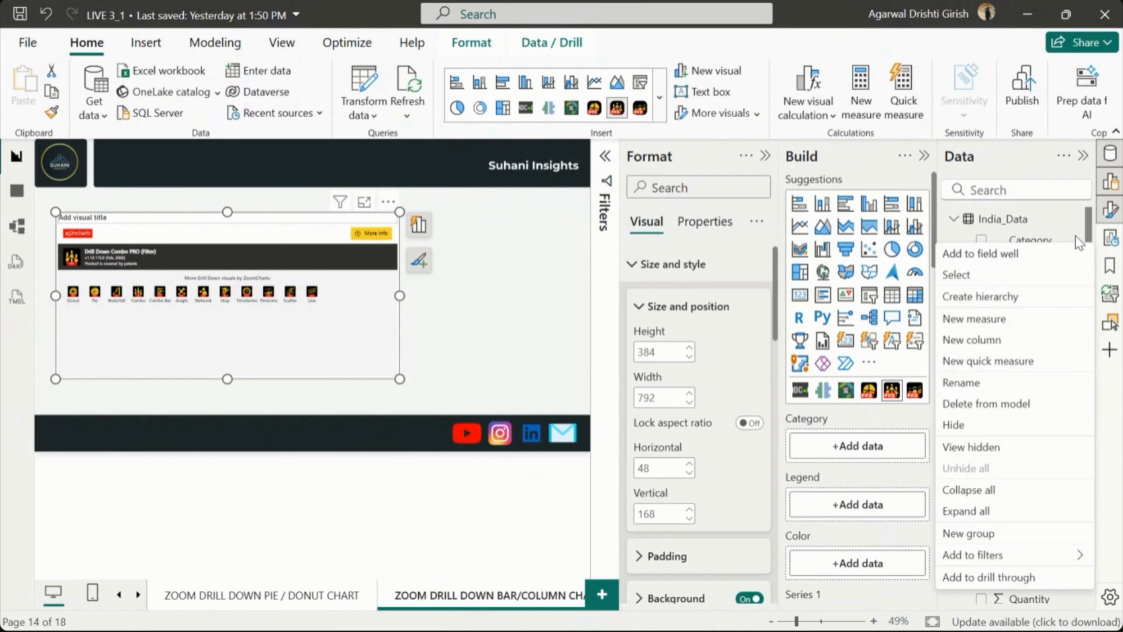
click(1016, 297)
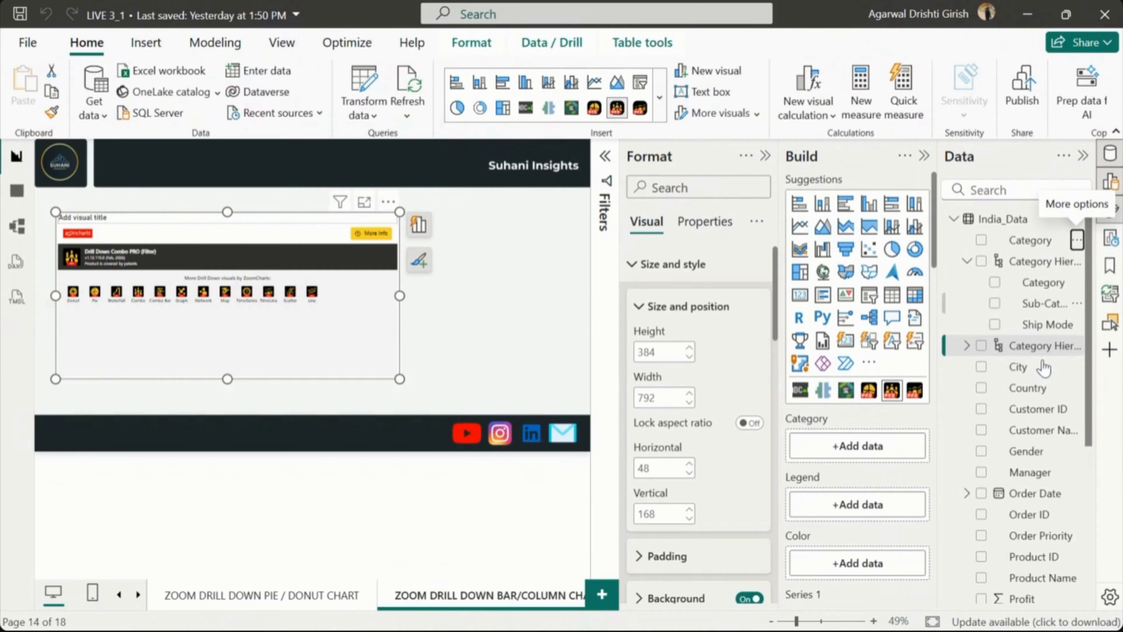
scroll(1044, 367, down, 5)
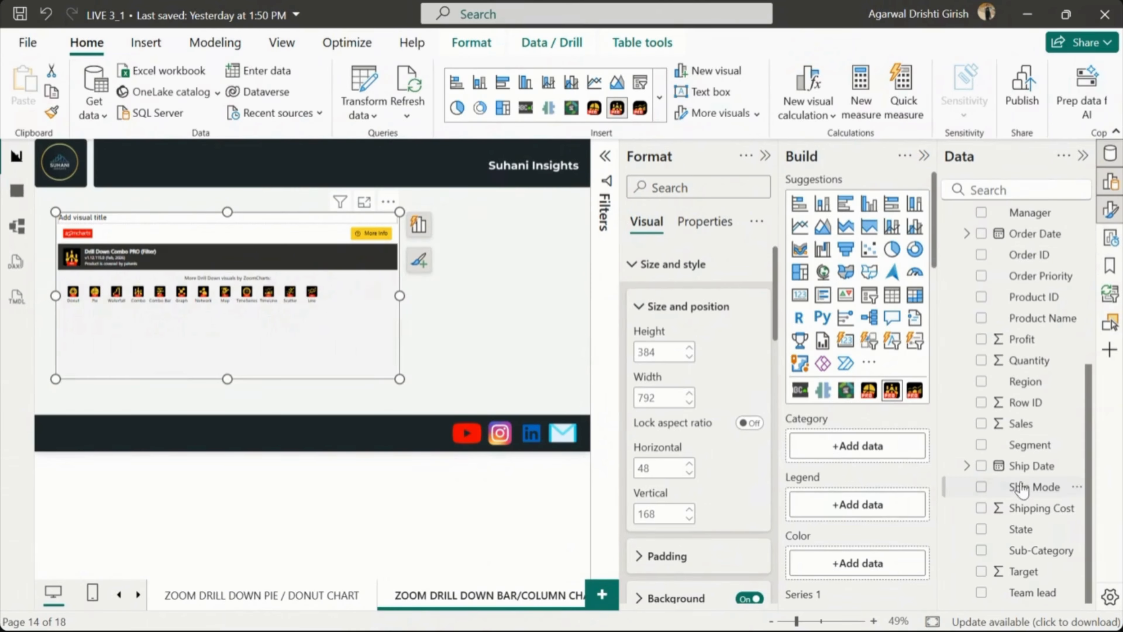
click(1080, 550)
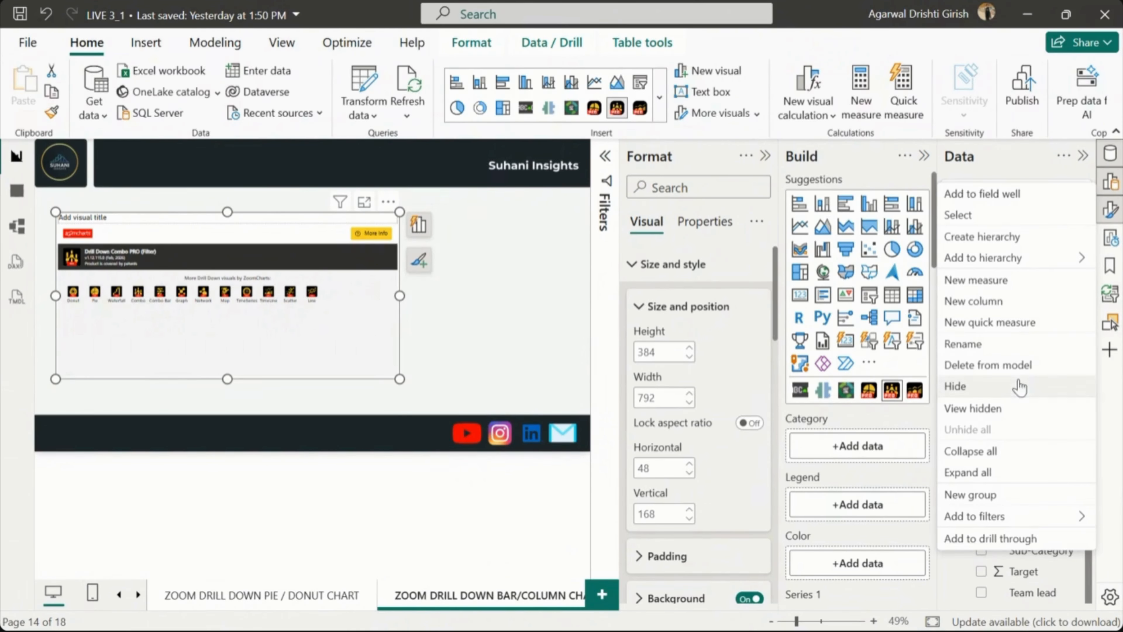
mouse_move(996, 258)
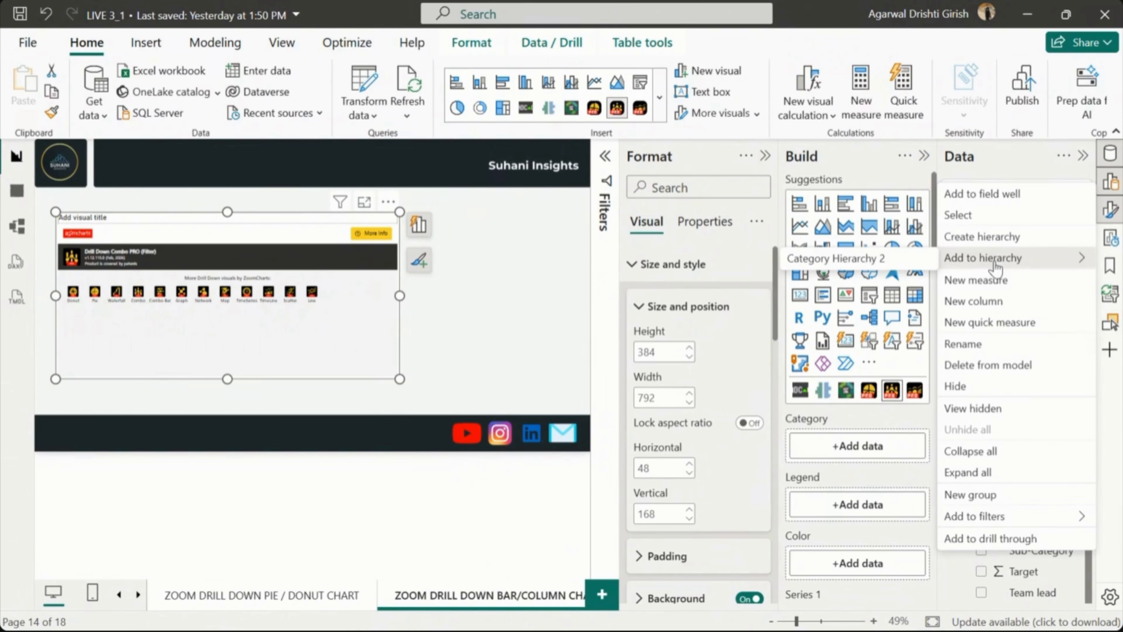
click(862, 263)
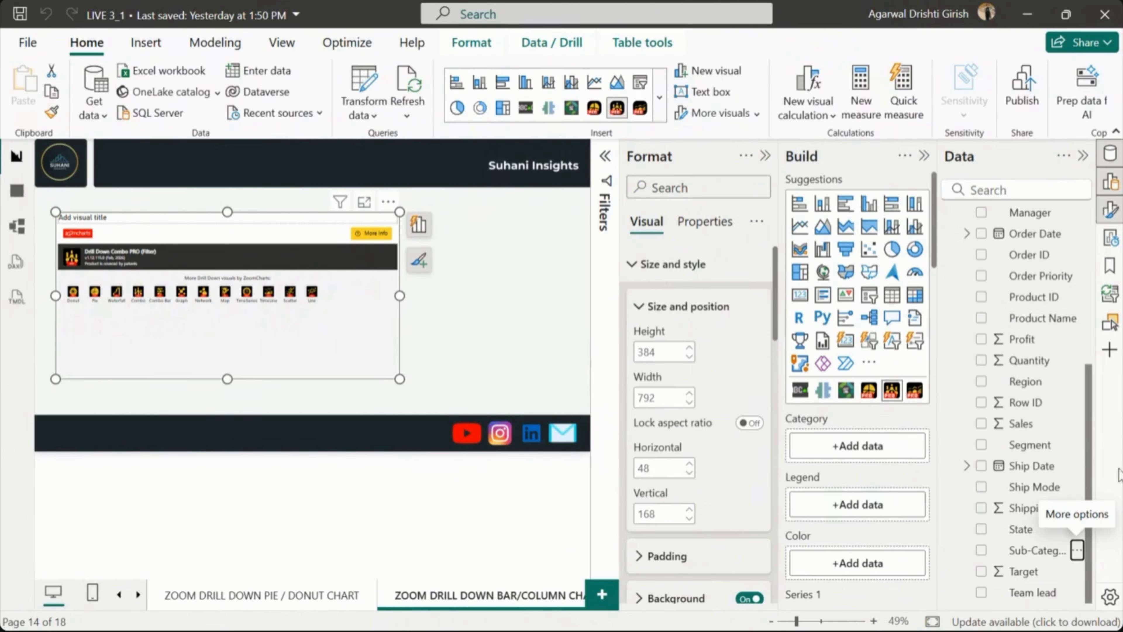
- Add Ship Mode and Region to Category Hierarchy 2 and expand the hierarchy to show its levels
click(1077, 487)
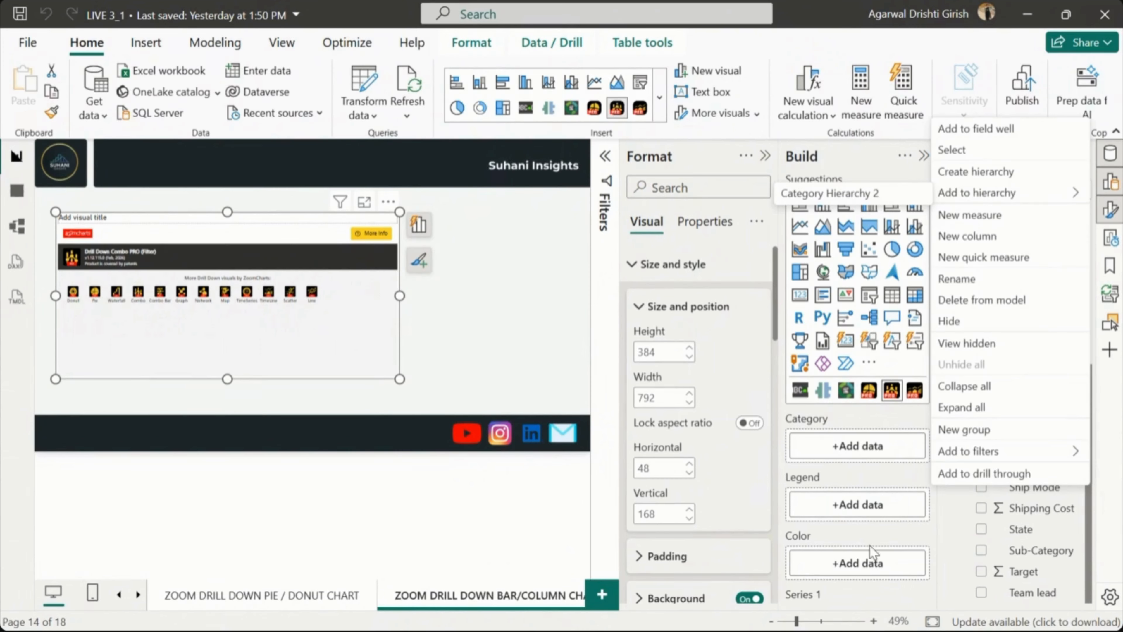
click(839, 195)
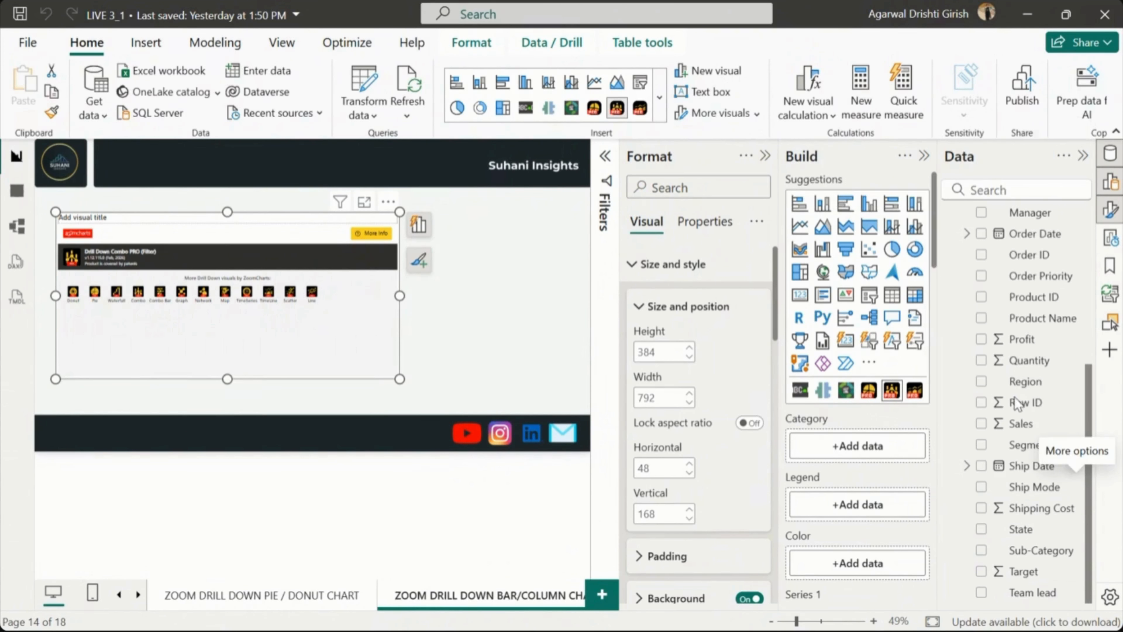
scroll(1016, 403, up, 4)
scroll(1015, 401, down, 4)
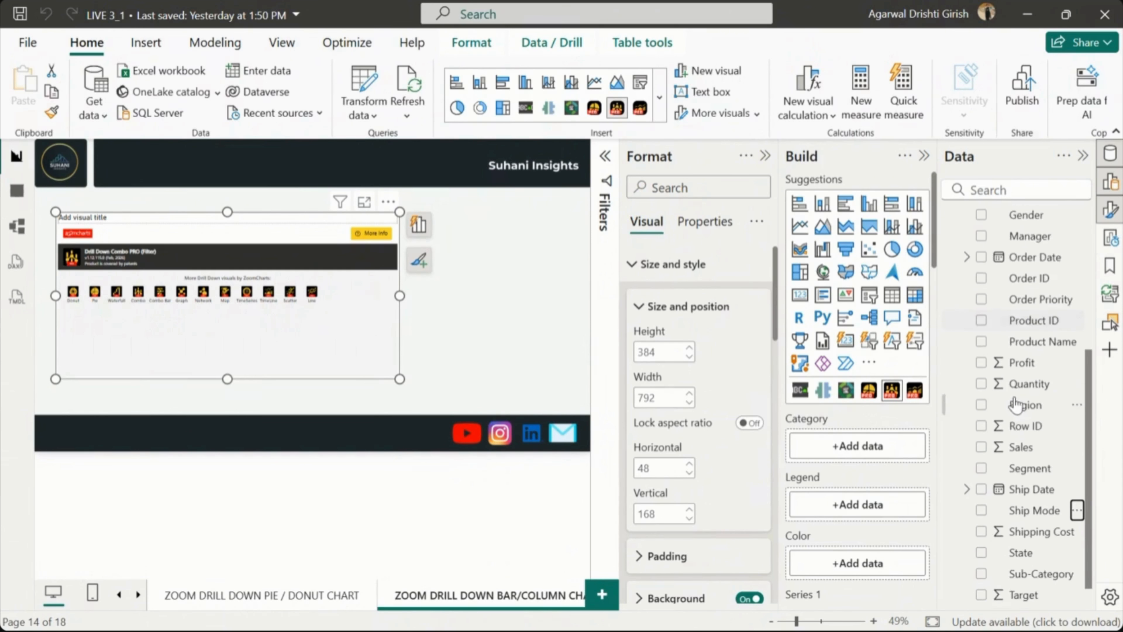
click(1077, 381)
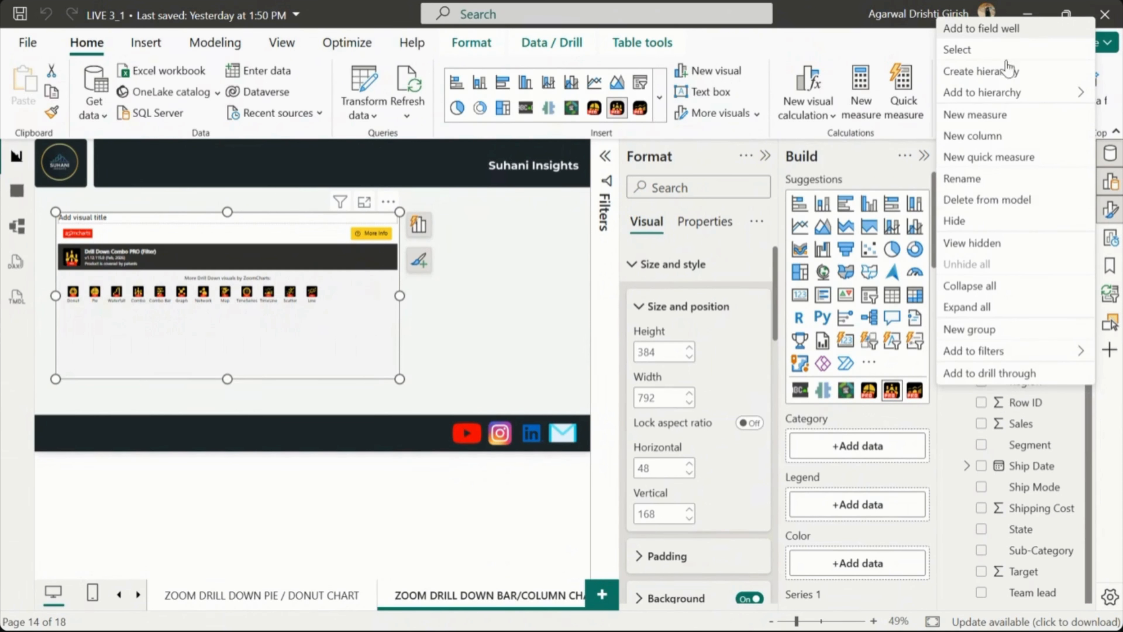
mouse_move(1013, 94)
click(835, 114)
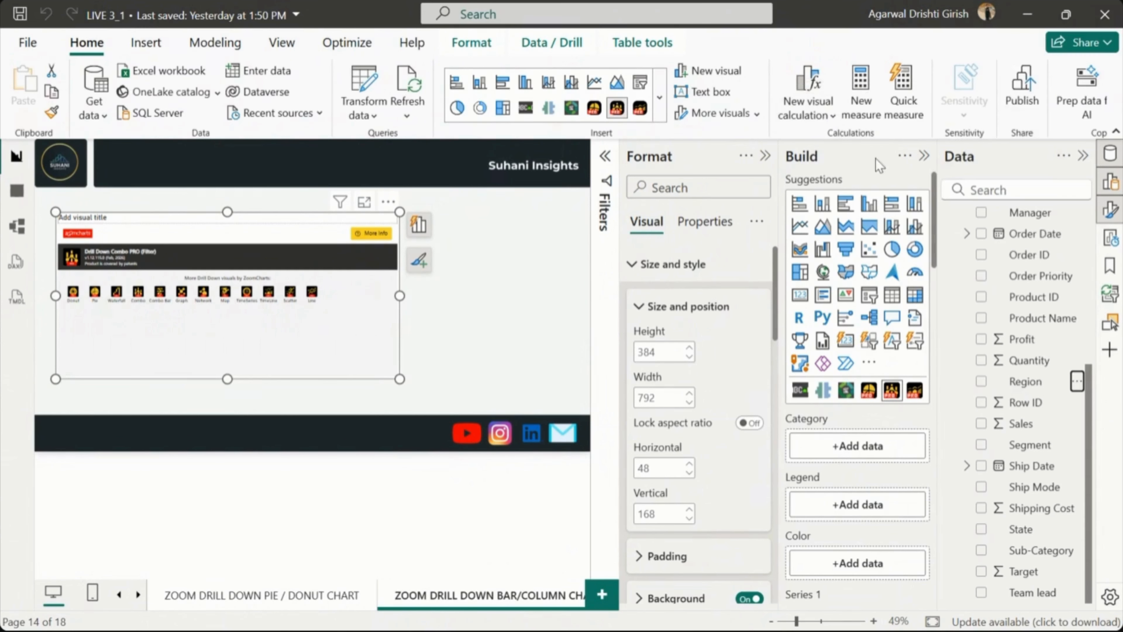
scroll(991, 310, up, 5)
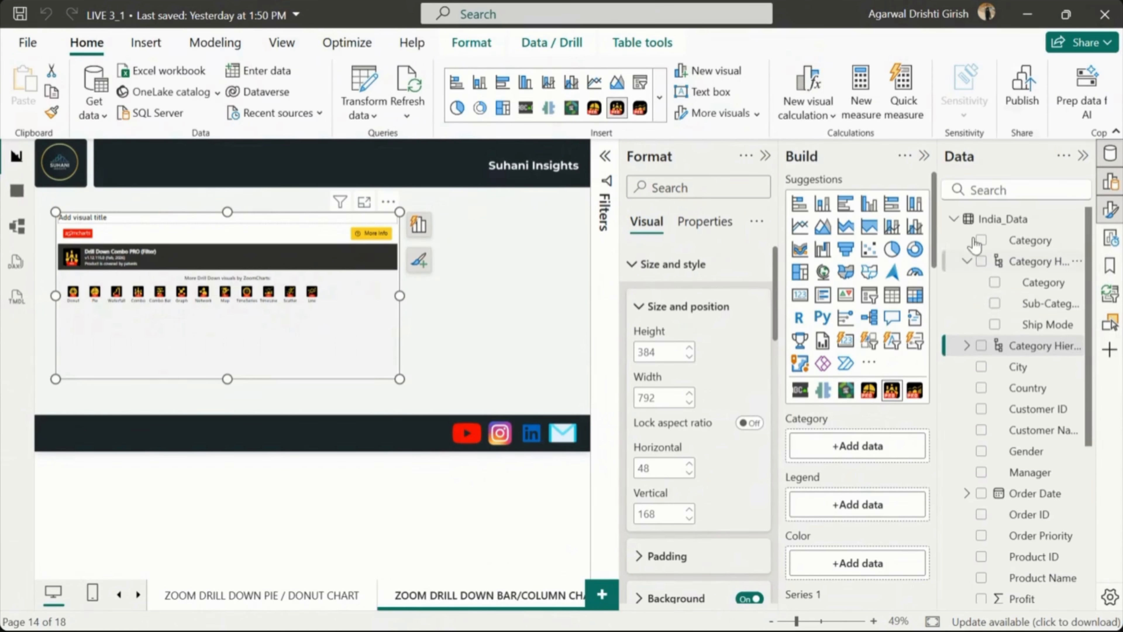
click(967, 346)
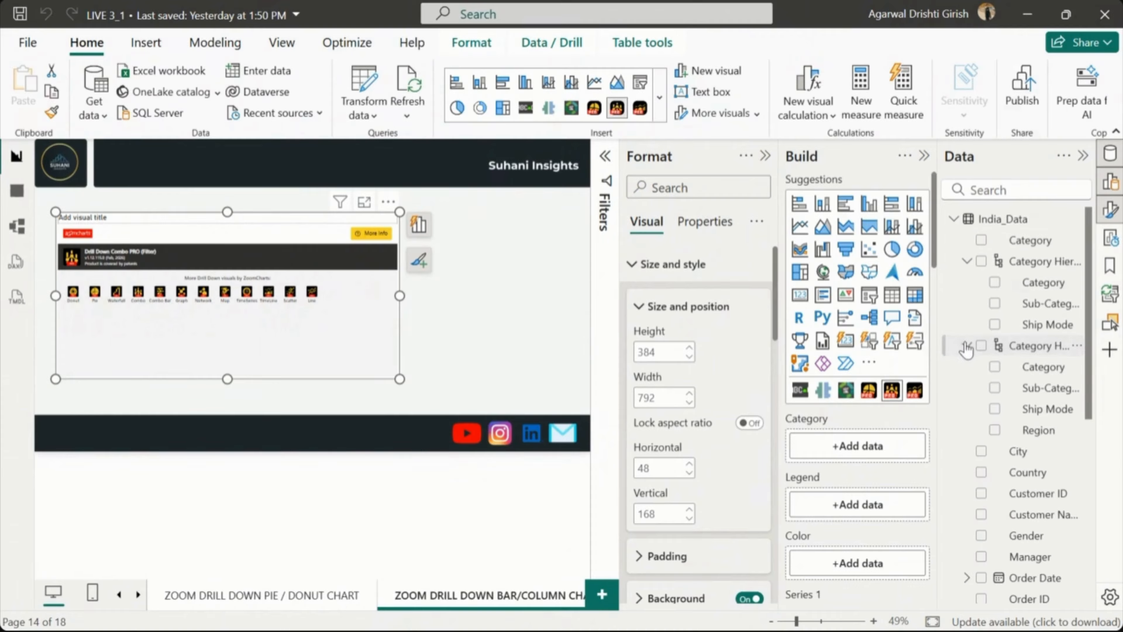
- Assign the first Category Hierarchy to the combo visual's Category and the Gender field to its Legend
scroll(845, 354, down, 3)
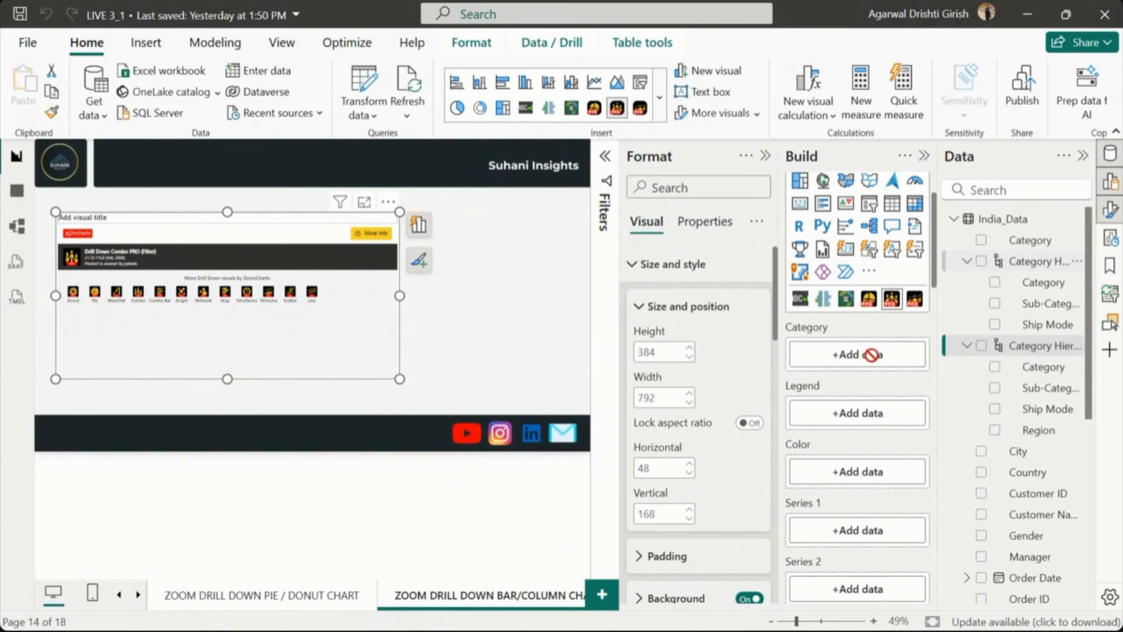
drag(872, 363, 872, 363)
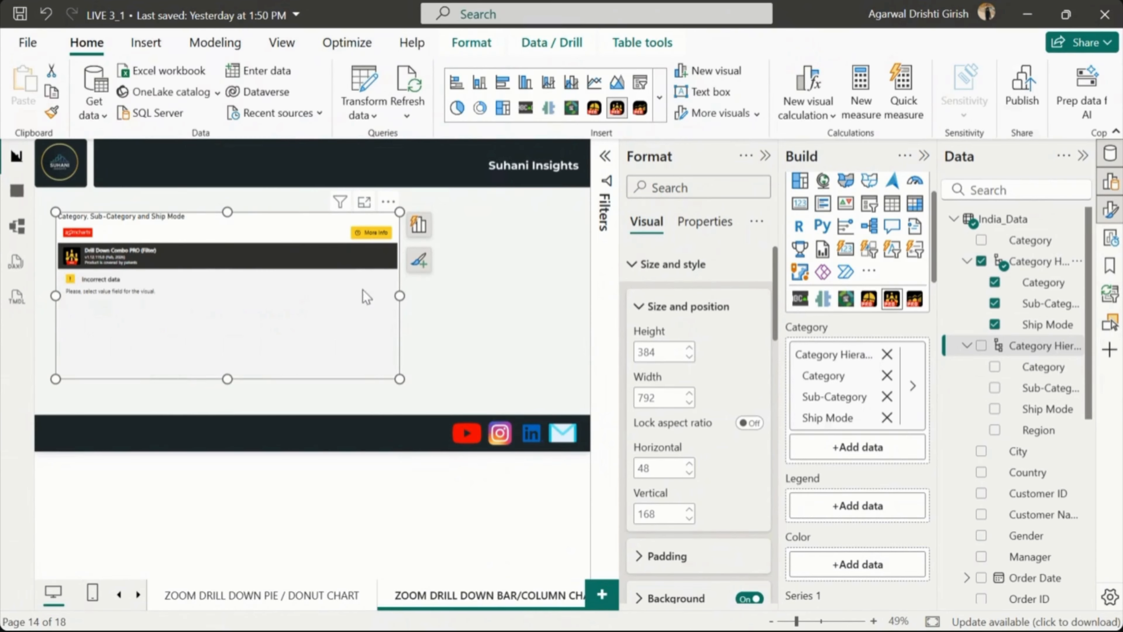
scroll(805, 492, down, 3)
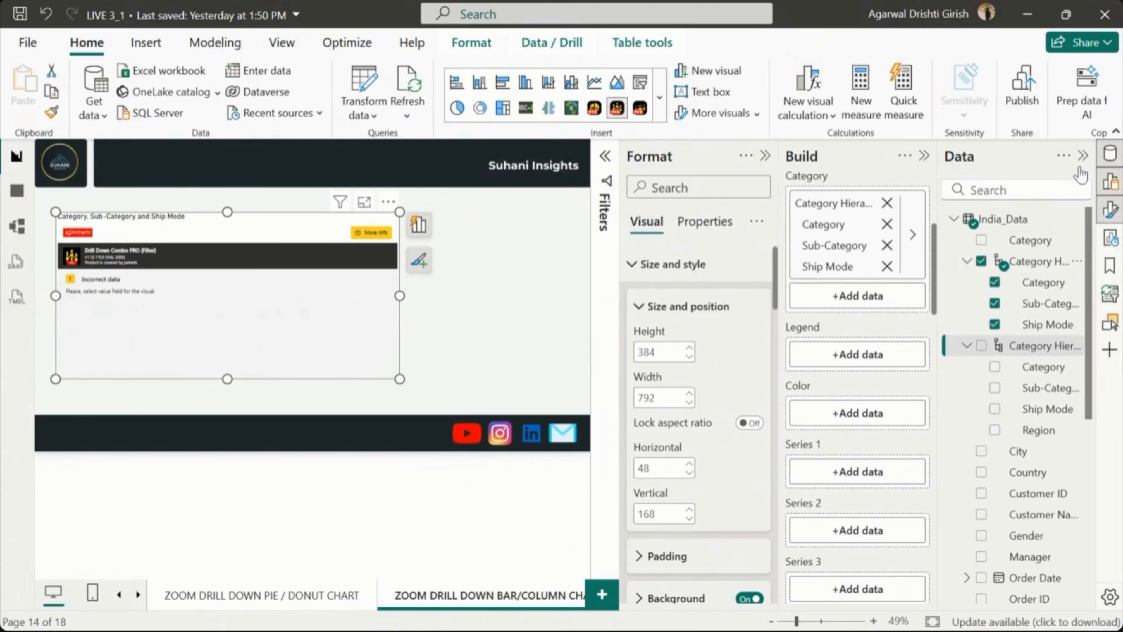
click(1017, 189)
text(gender)
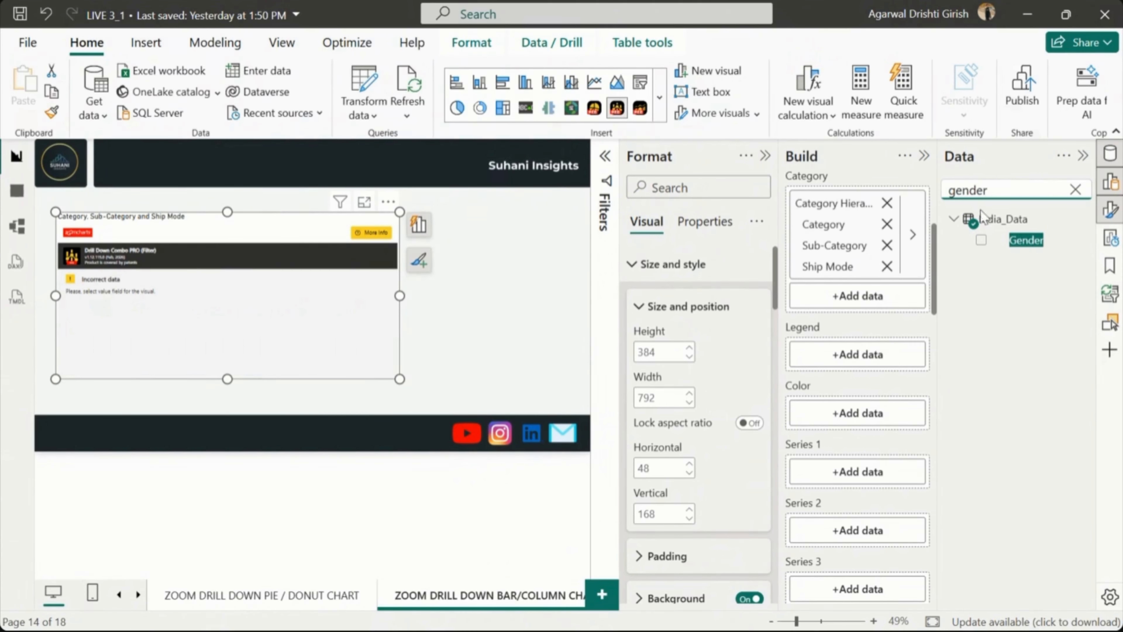
click(981, 240)
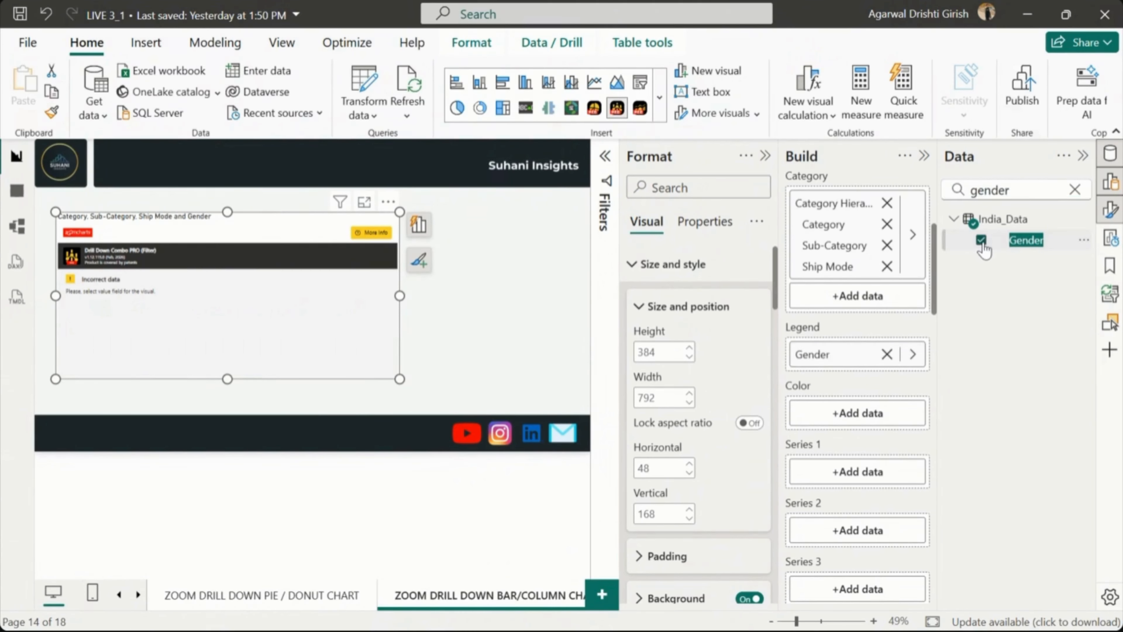
- Find the Profit field and place Sum of Profit in the combo visual's Series 1
click(1076, 190)
click(1003, 189)
text(profit)
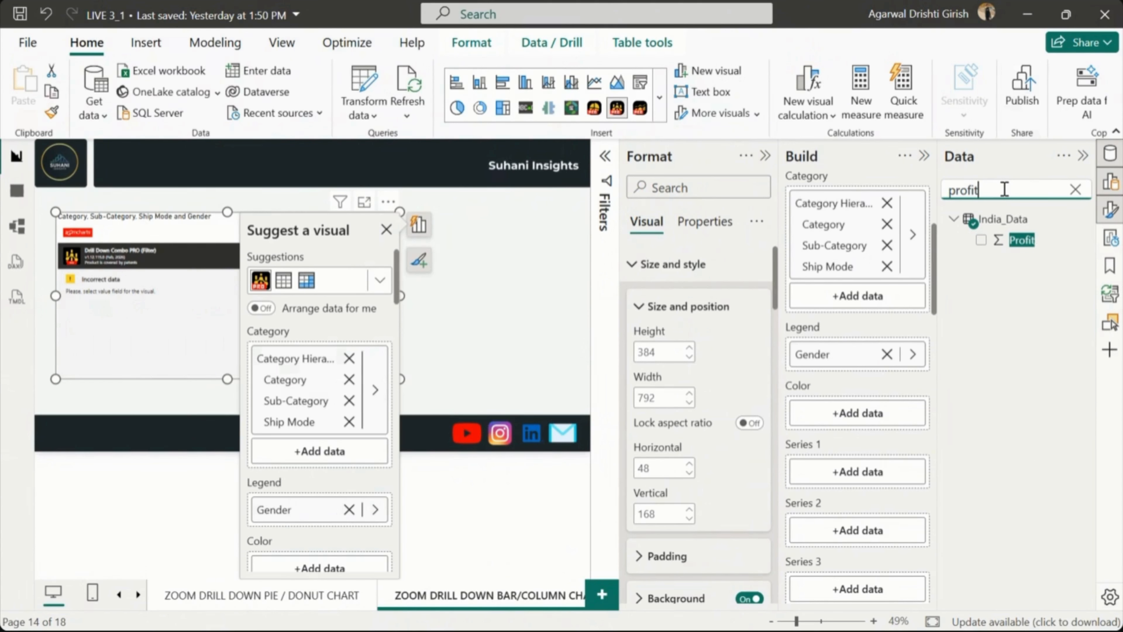
click(981, 240)
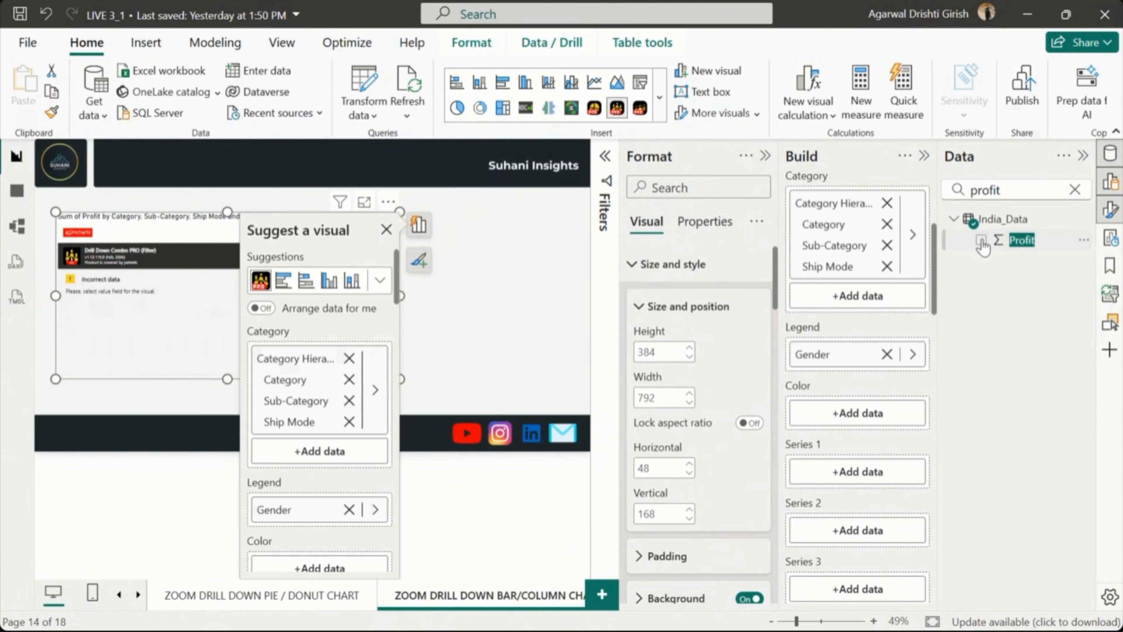
drag(838, 416, 843, 472)
scroll(833, 467, down, 3)
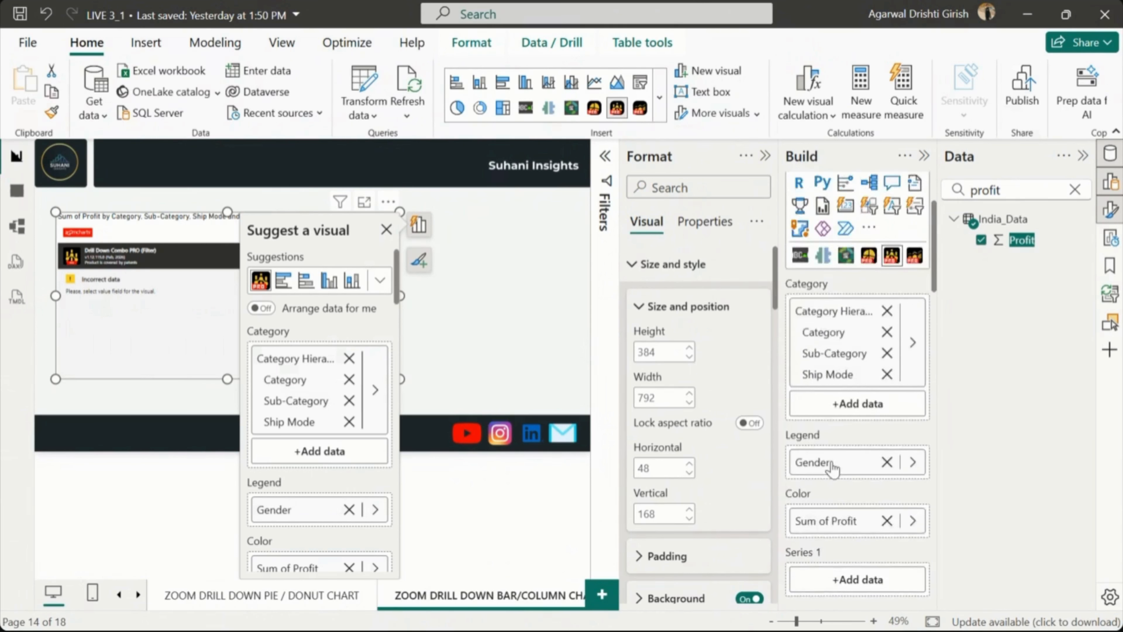
drag(818, 396, 817, 453)
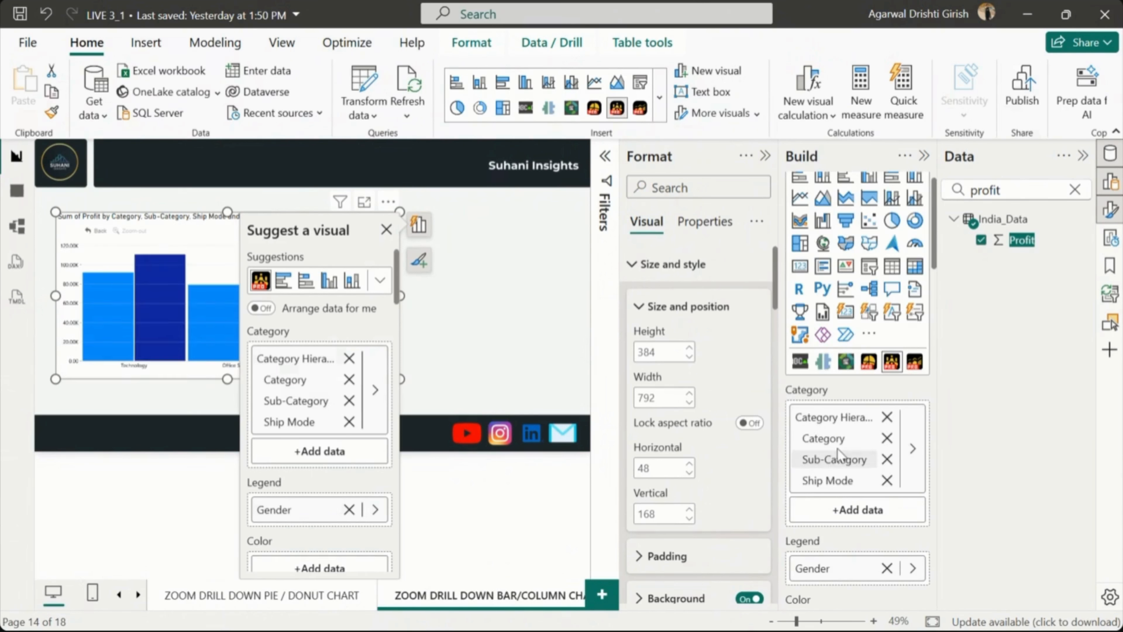
scroll(837, 448, down, 5)
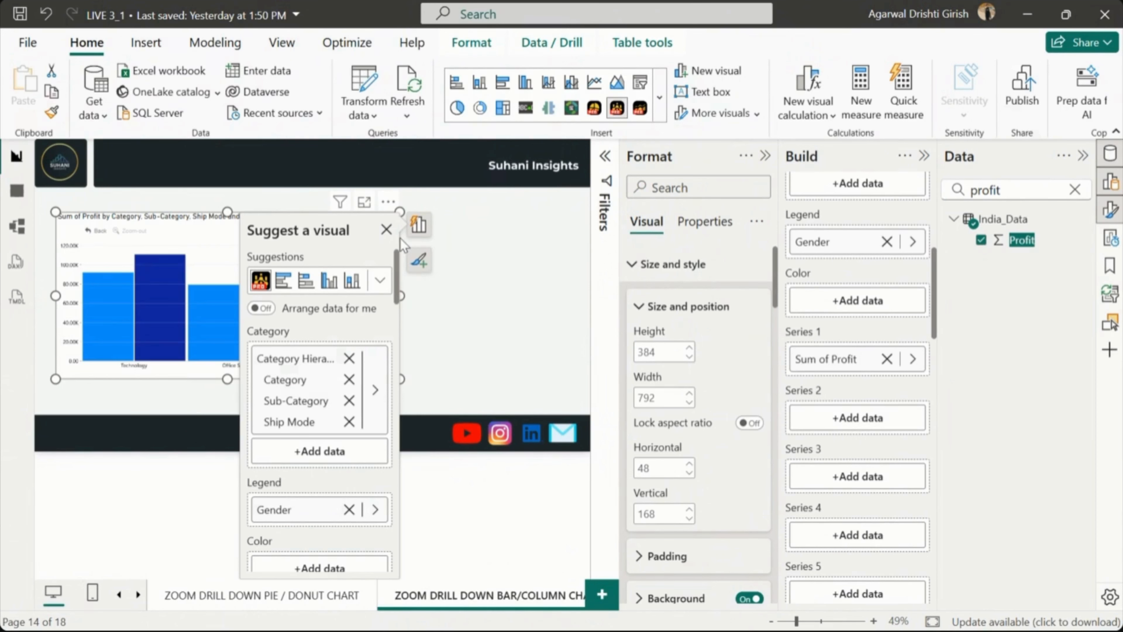
- Close the visual suggestions, widen the combo visual to 1176, and drill into the Technology category
click(386, 229)
drag(400, 296, 566, 296)
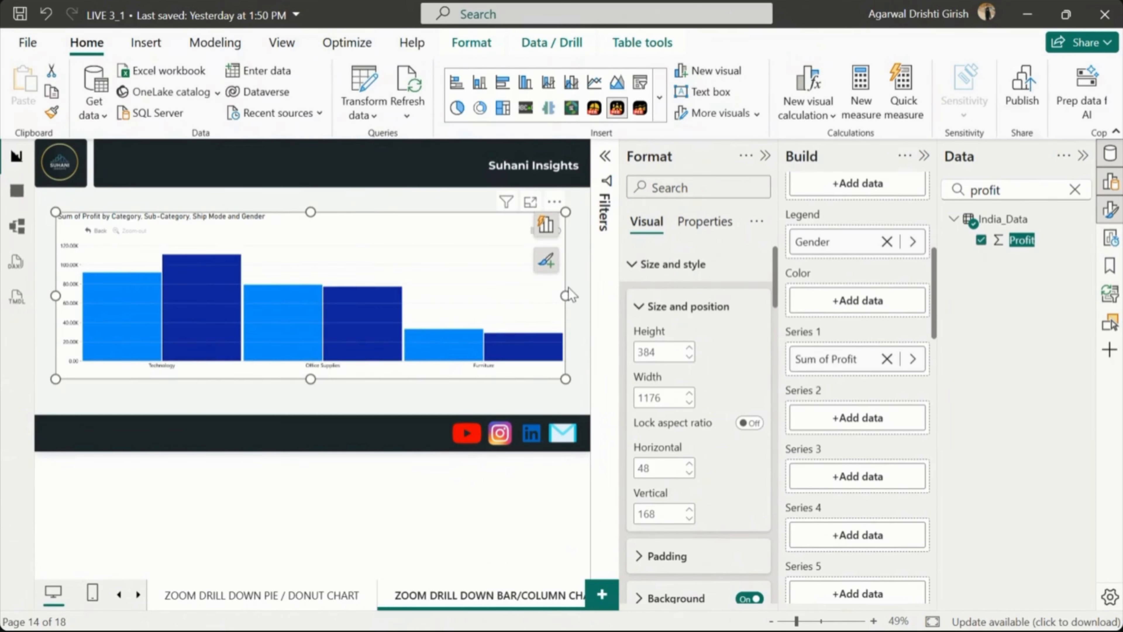
click(150, 305)
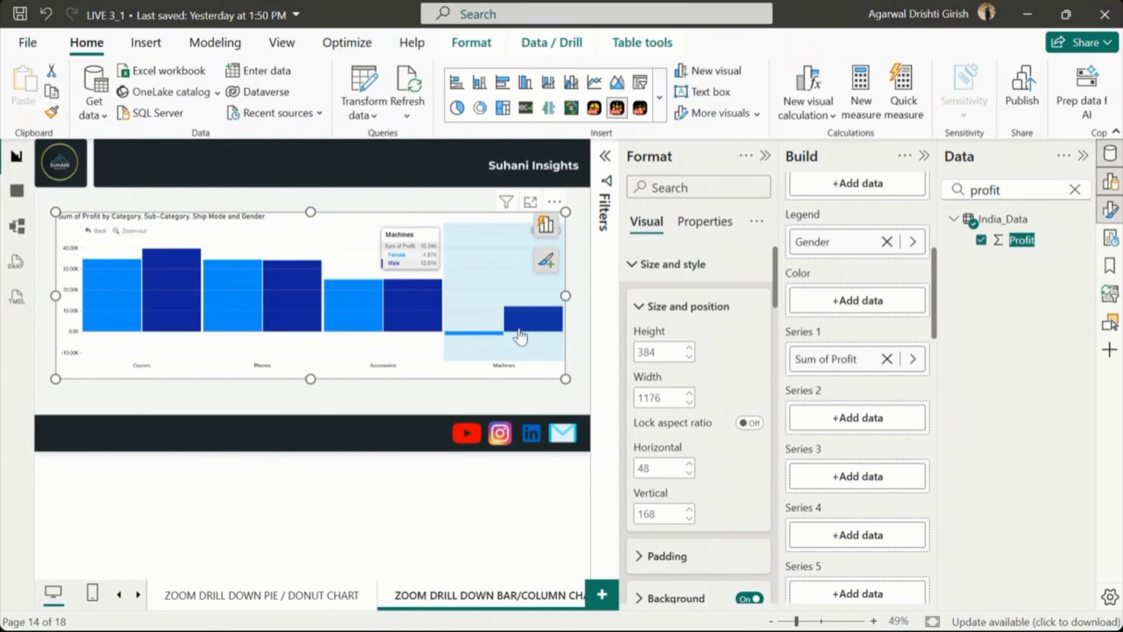
- Turn on the combo visual's legend and drill into the Copiers sub-category
click(546, 260)
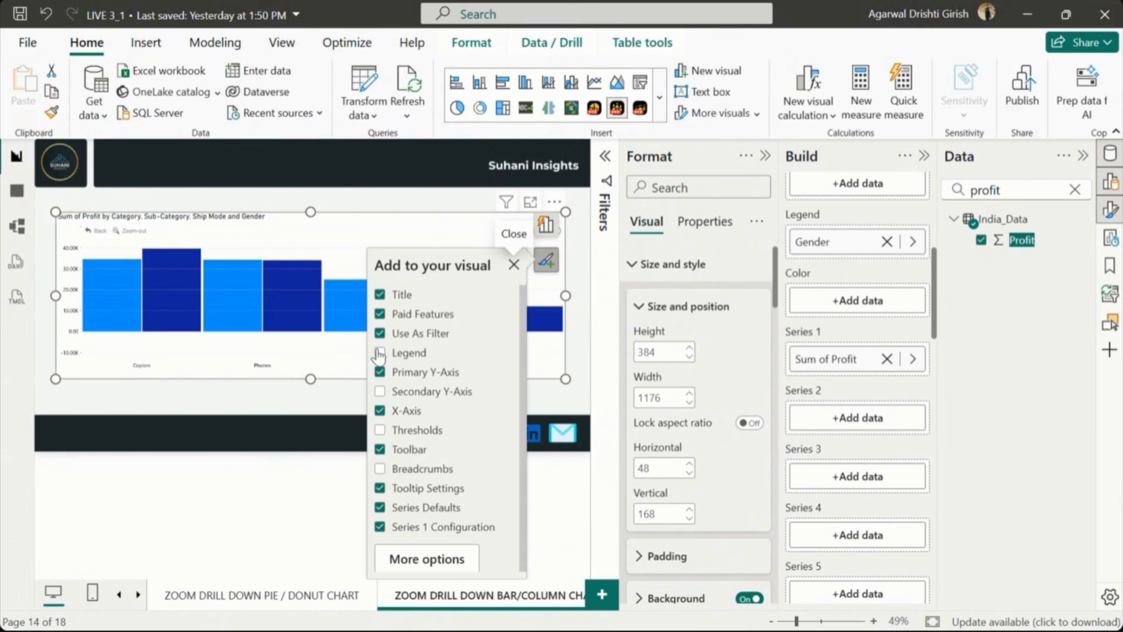
click(222, 511)
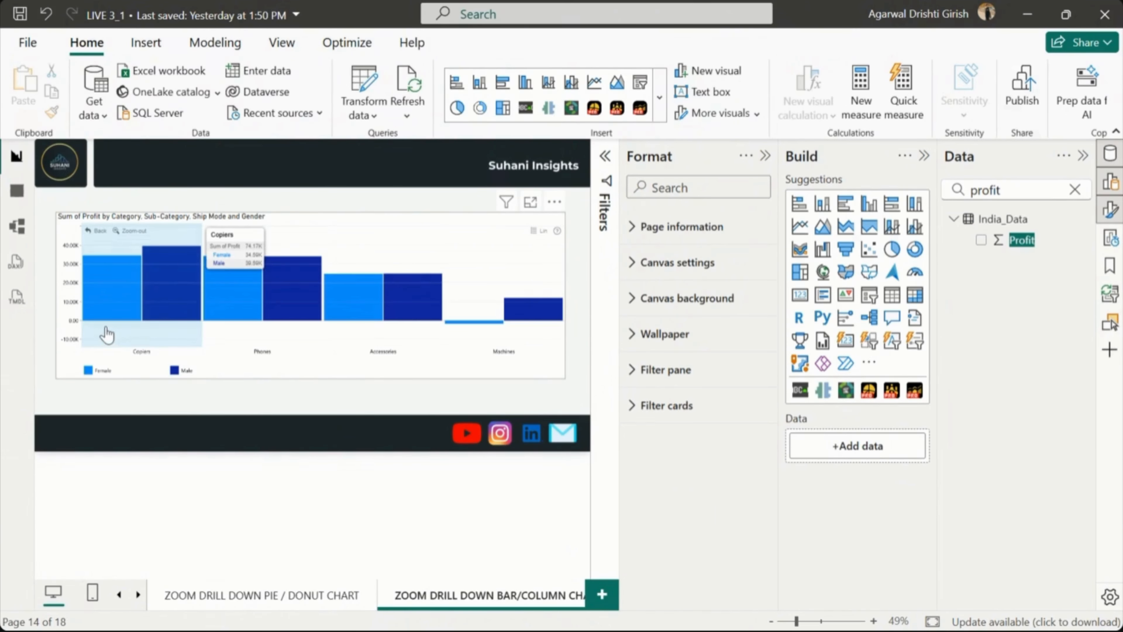
click(174, 315)
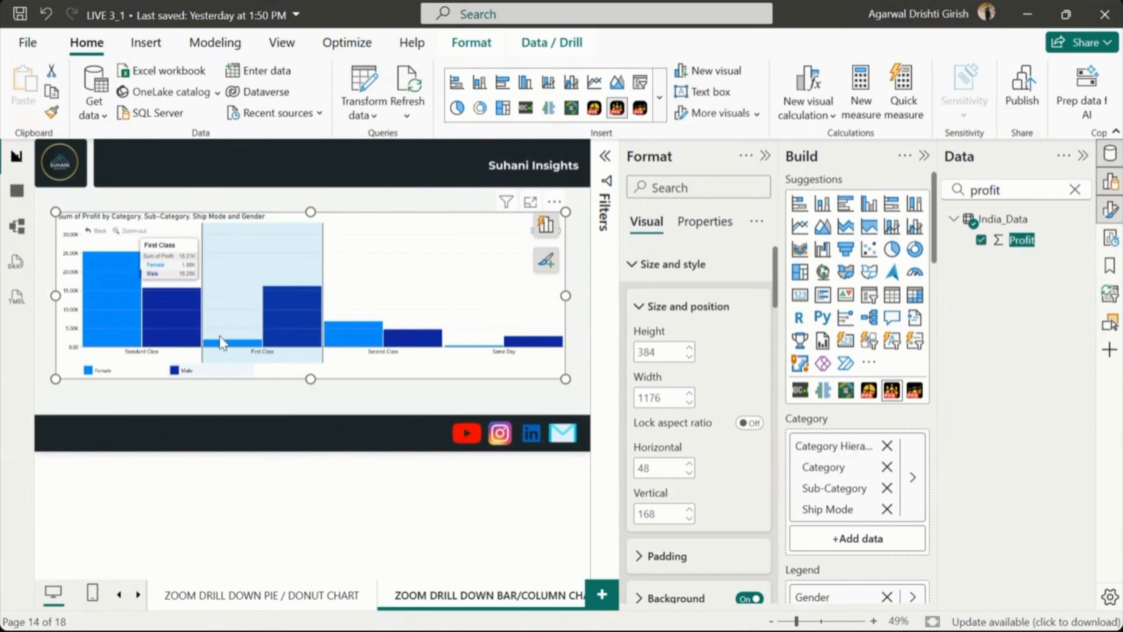
- Clear the field search and add the Region field as the last level of the first Category Hierarchy
scroll(887, 535, down, 2)
scroll(887, 536, down, 3)
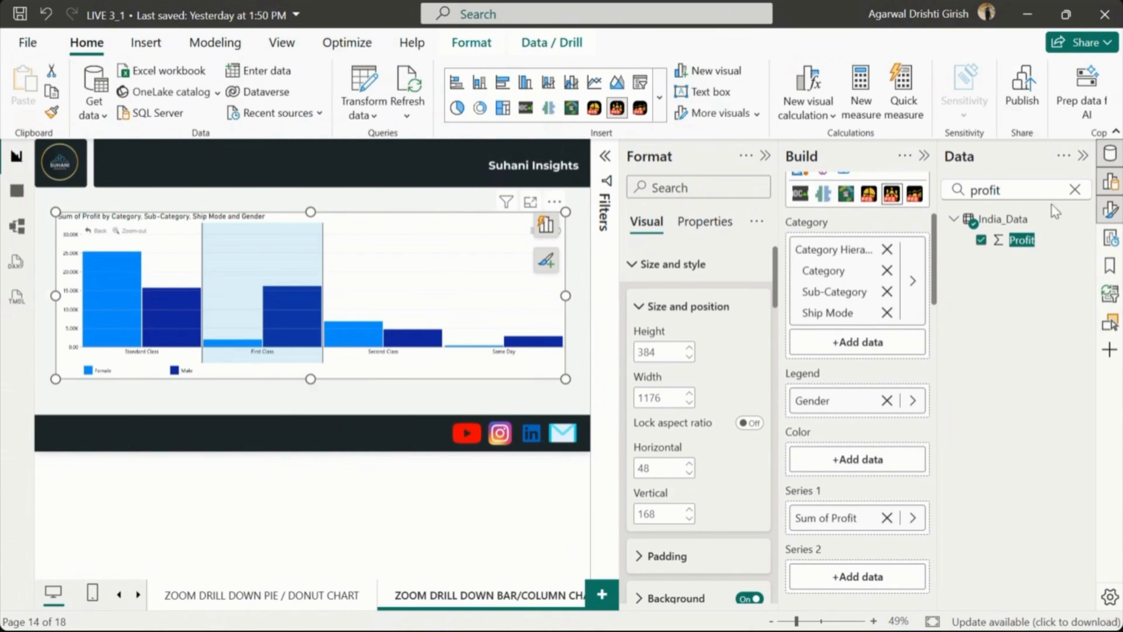
click(1074, 192)
scroll(1085, 315, down, 3)
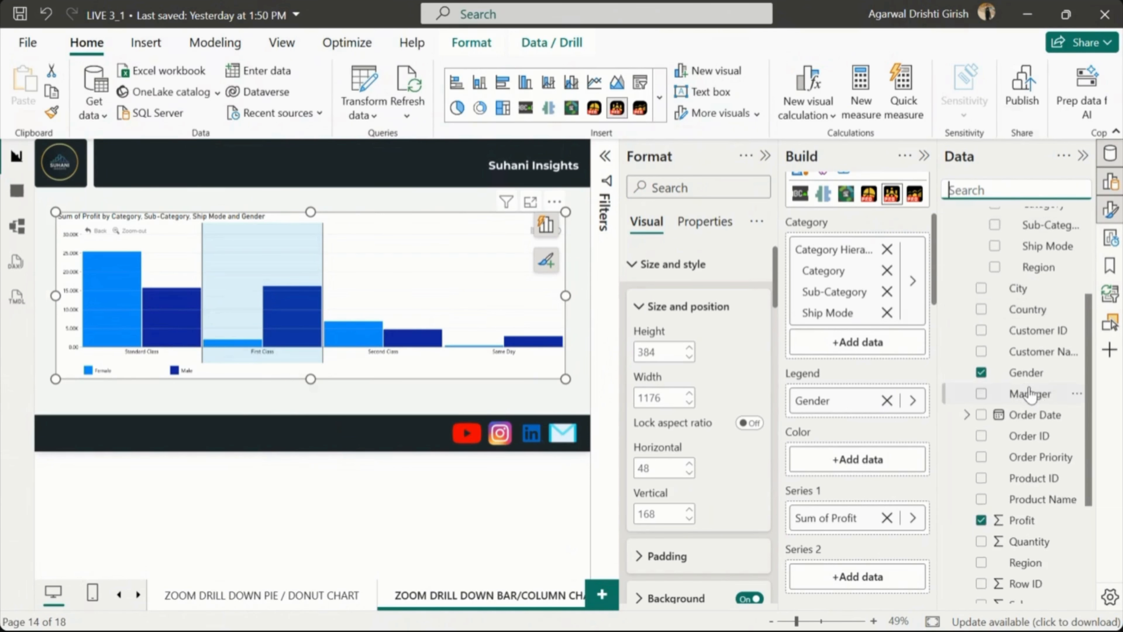
right_click(1074, 315)
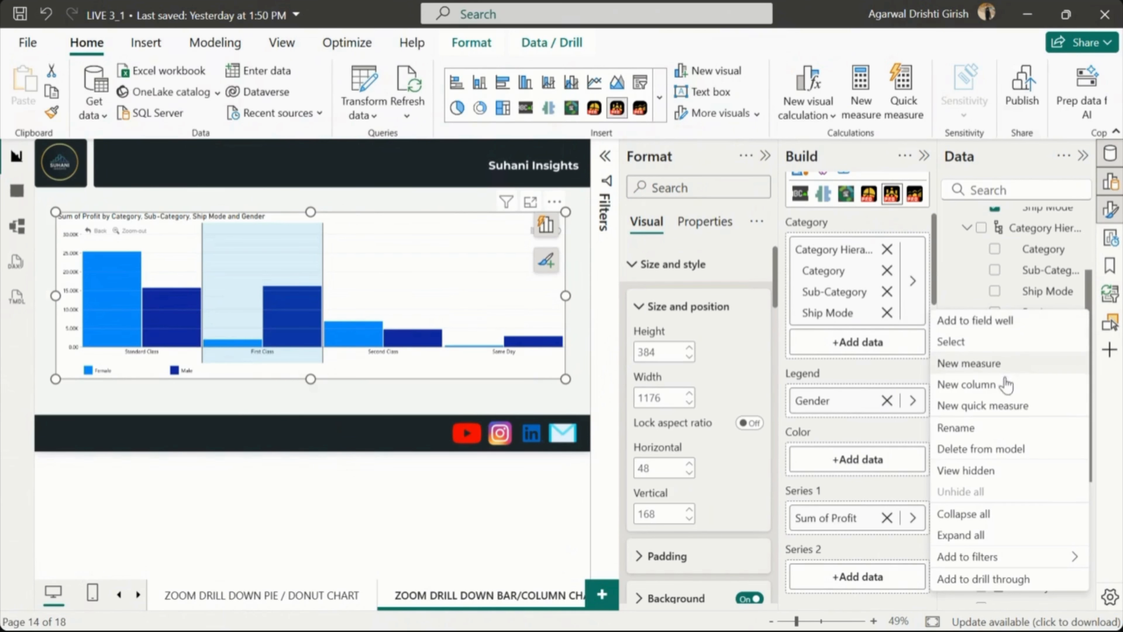
click(1117, 412)
scroll(1004, 405, down, 5)
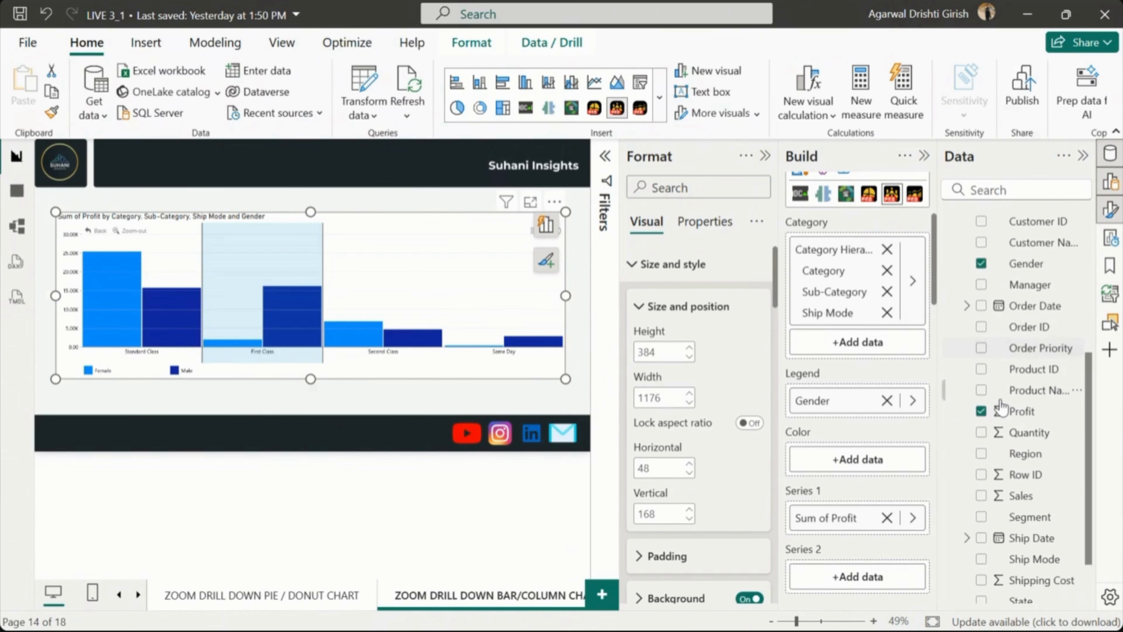
click(1078, 384)
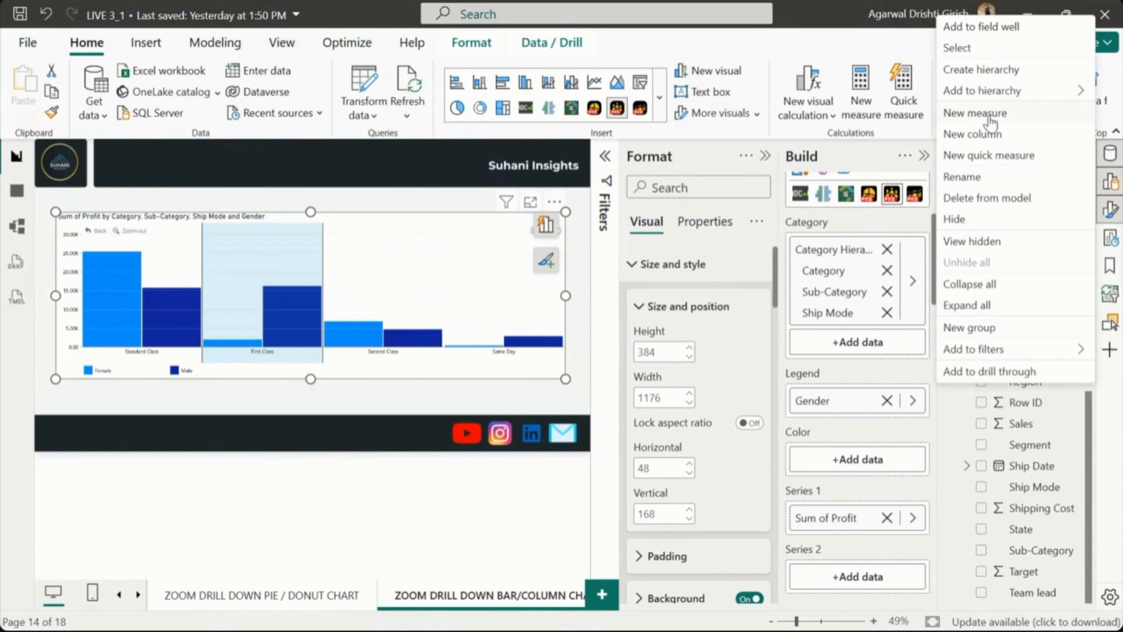
mouse_move(981, 90)
click(884, 93)
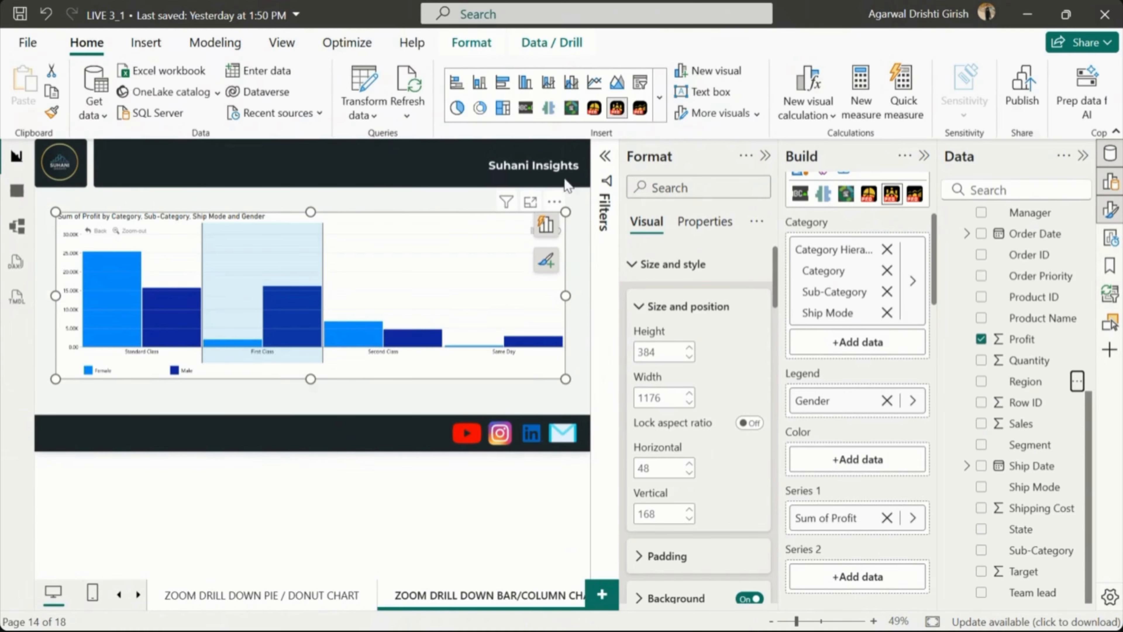
- Include the hierarchy's Region level in the combo visual and drill into First Class
scroll(1023, 332, up, 3)
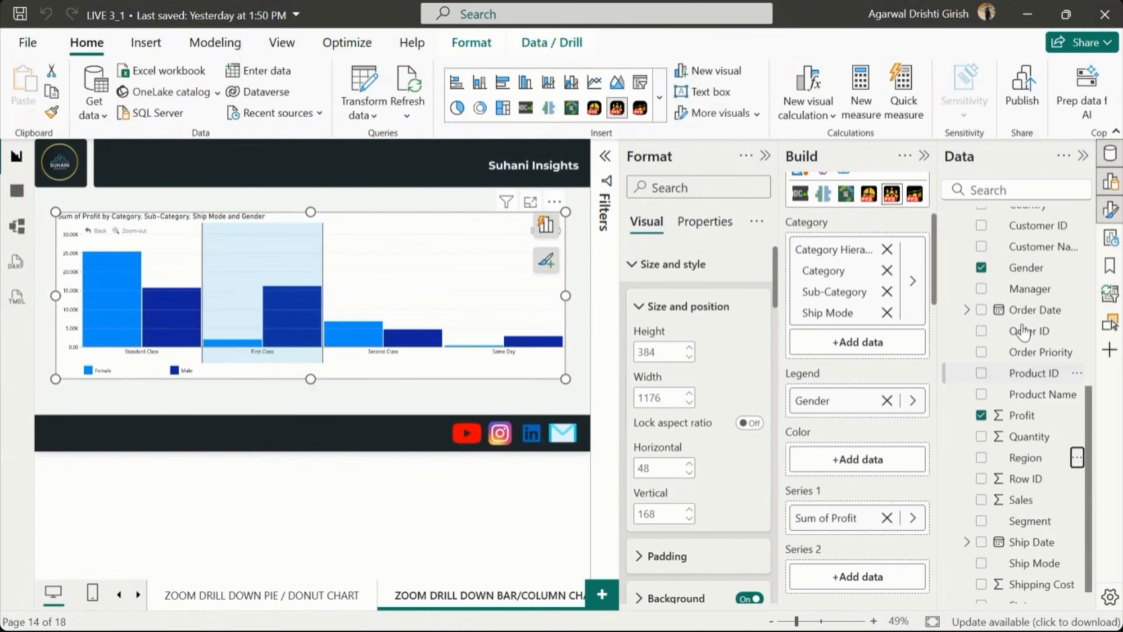
scroll(1023, 332, up, 5)
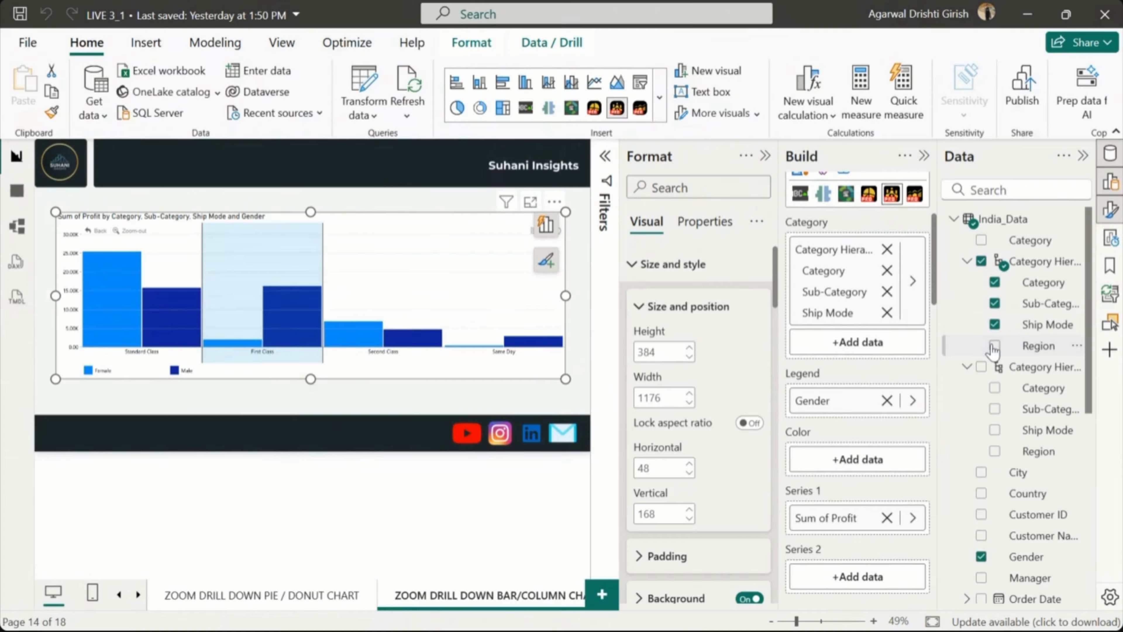
click(995, 345)
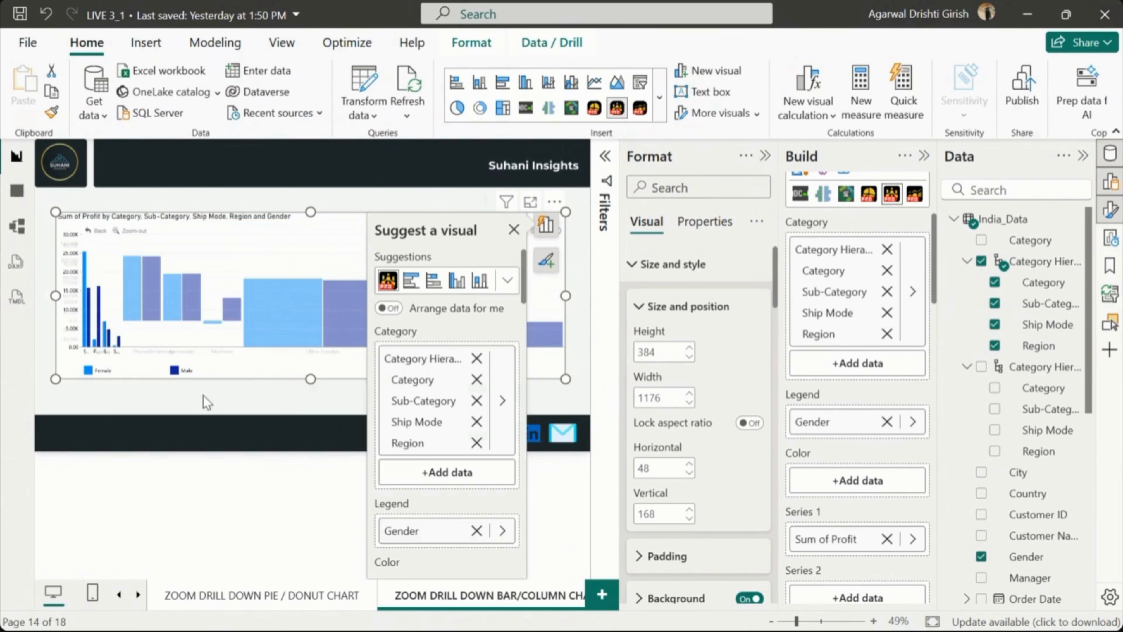
click(132, 330)
click(514, 229)
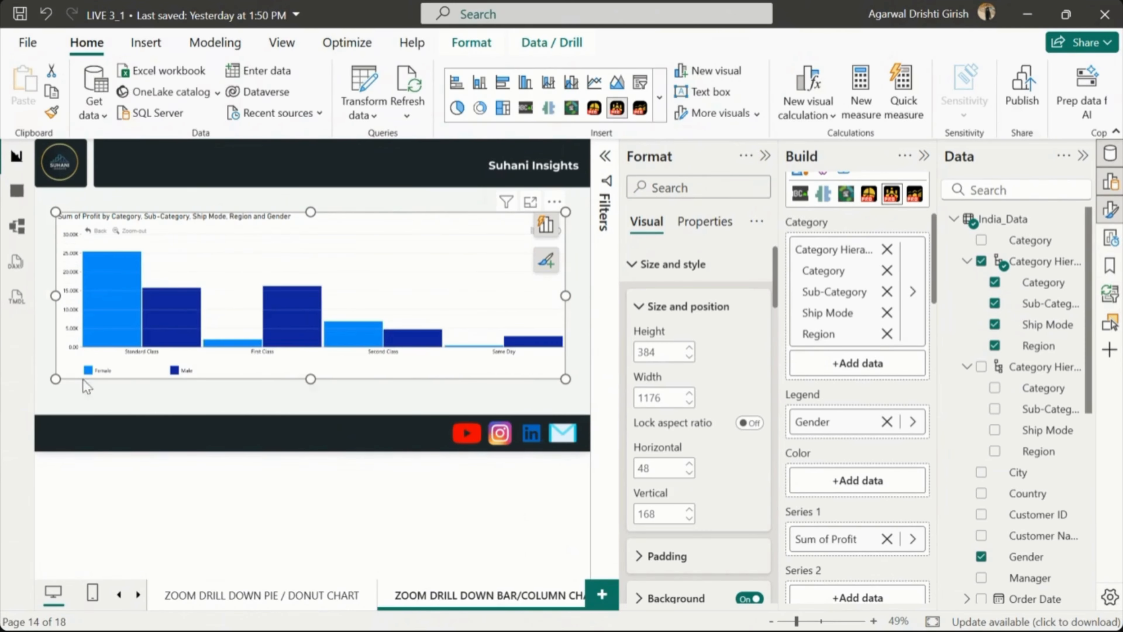
click(307, 310)
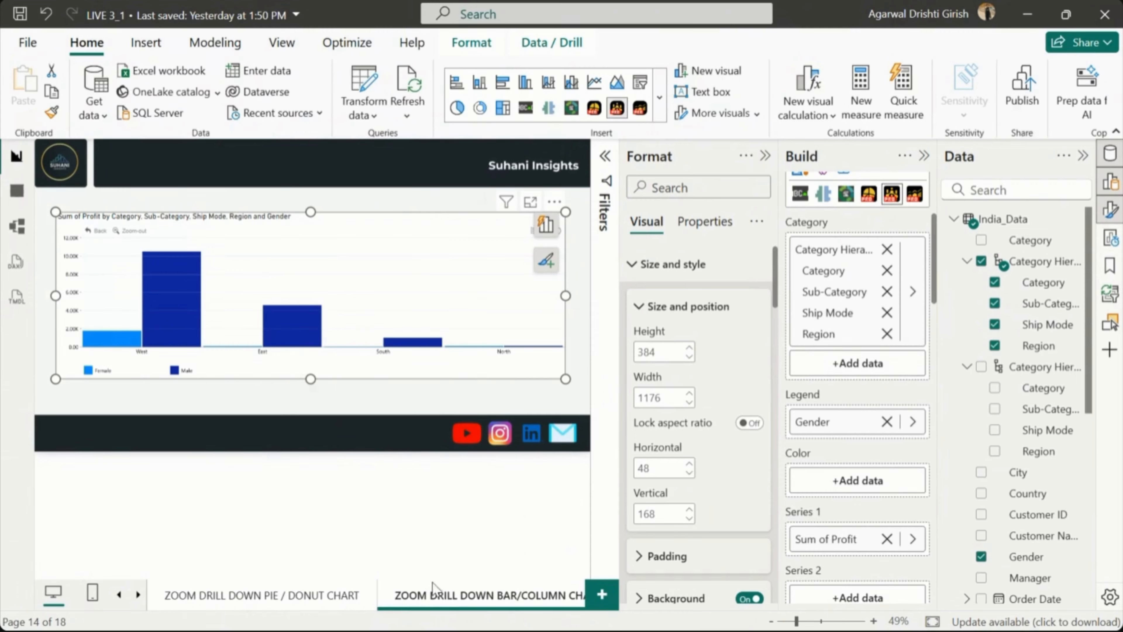
- Open the Q/A CHART page and add a Q&A visual sized 912 by 336
click(137, 594)
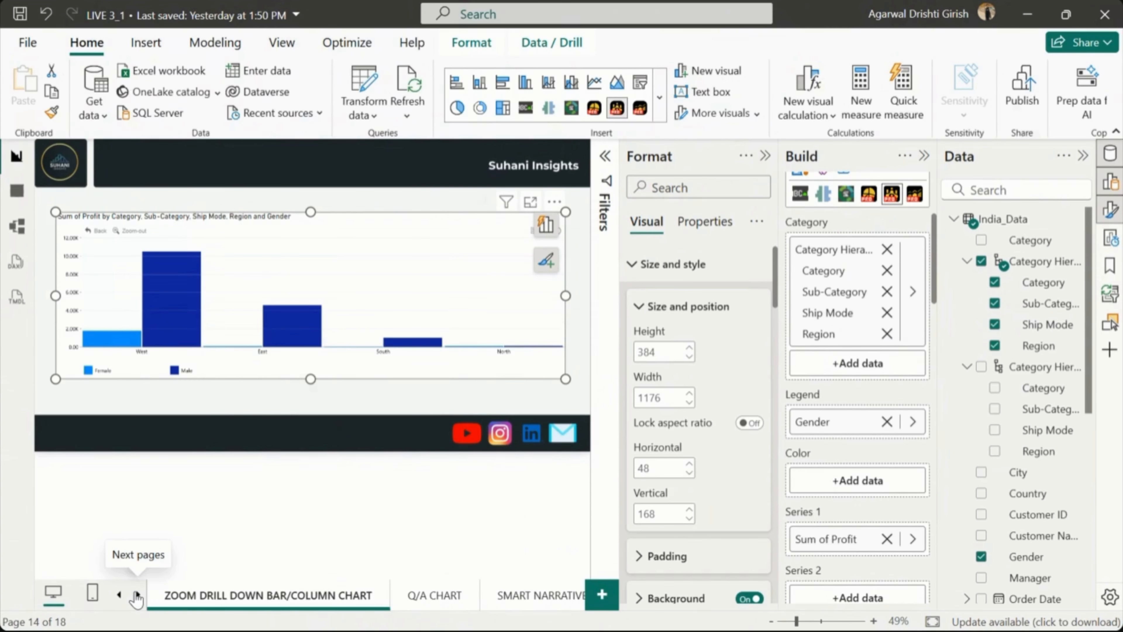
click(433, 593)
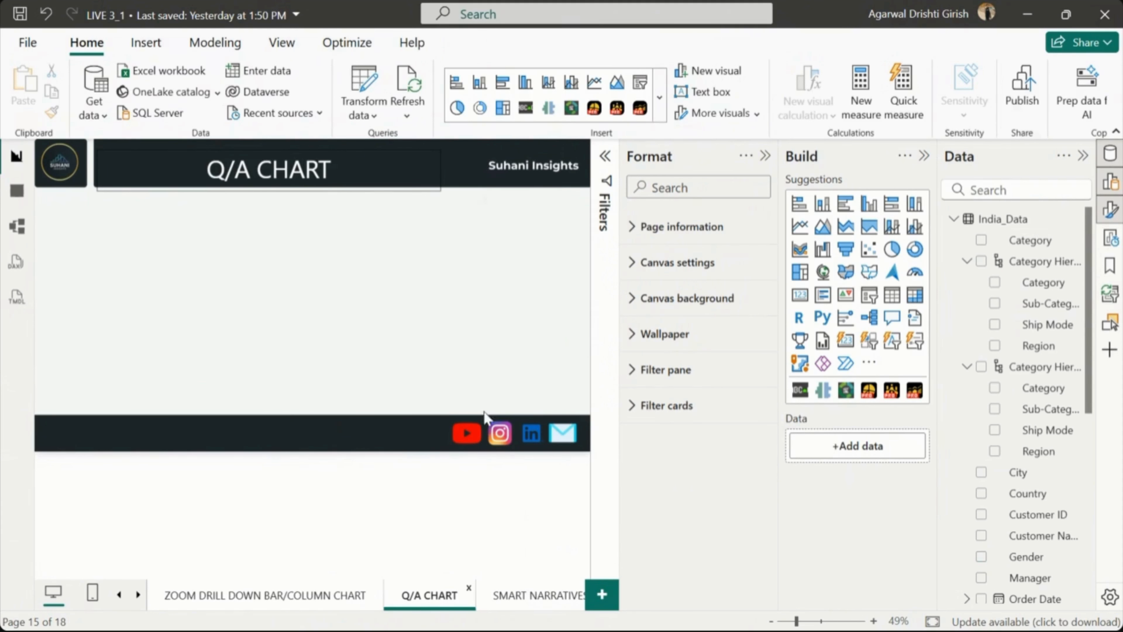
click(892, 317)
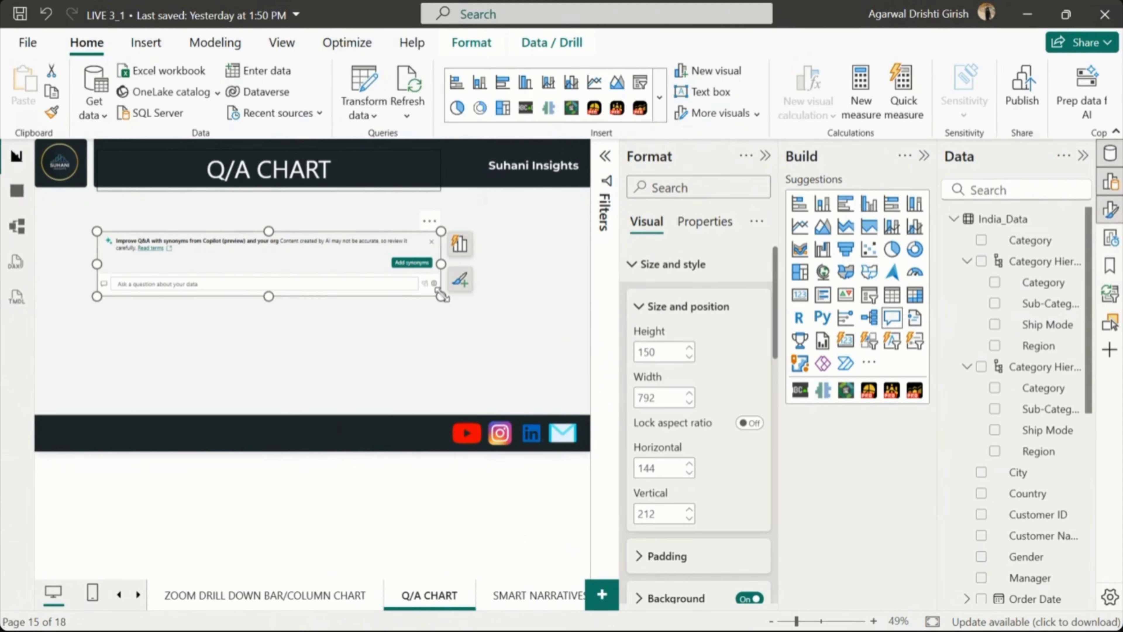
drag(441, 295, 492, 377)
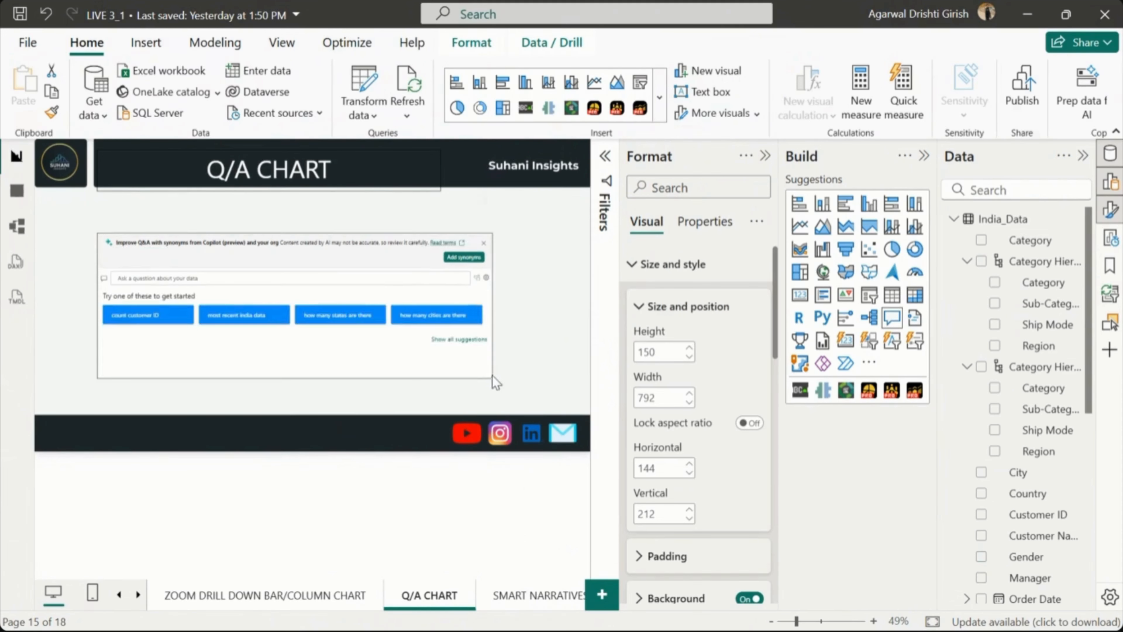
- Ask the Q&A visual for "sales by category"
click(137, 279)
text(sales by cat)
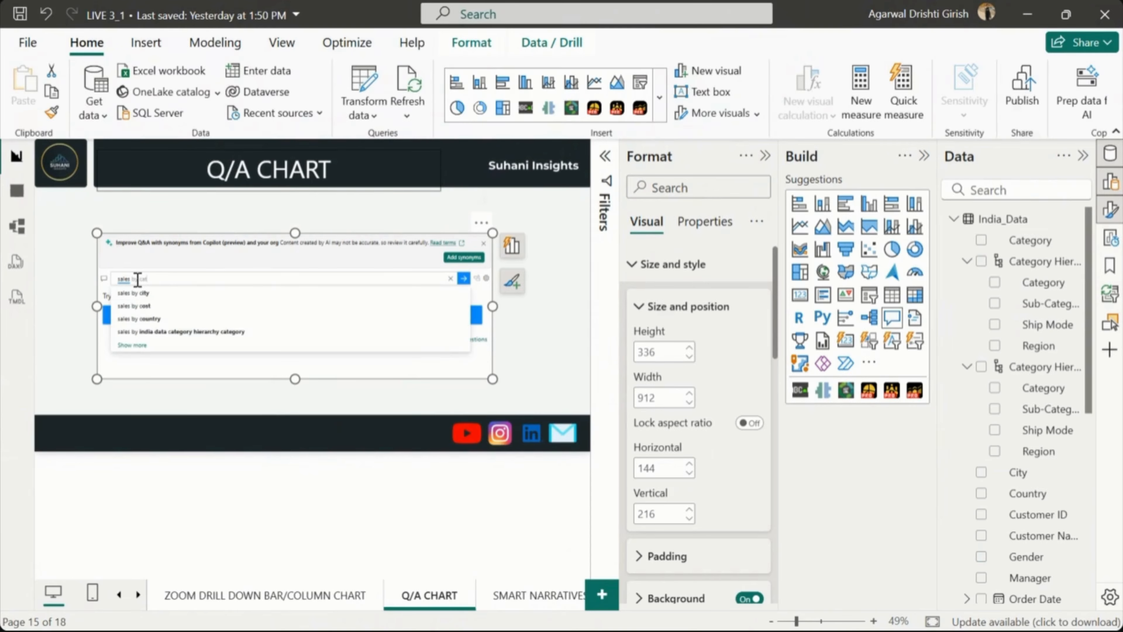
text(egory)
key(Return)
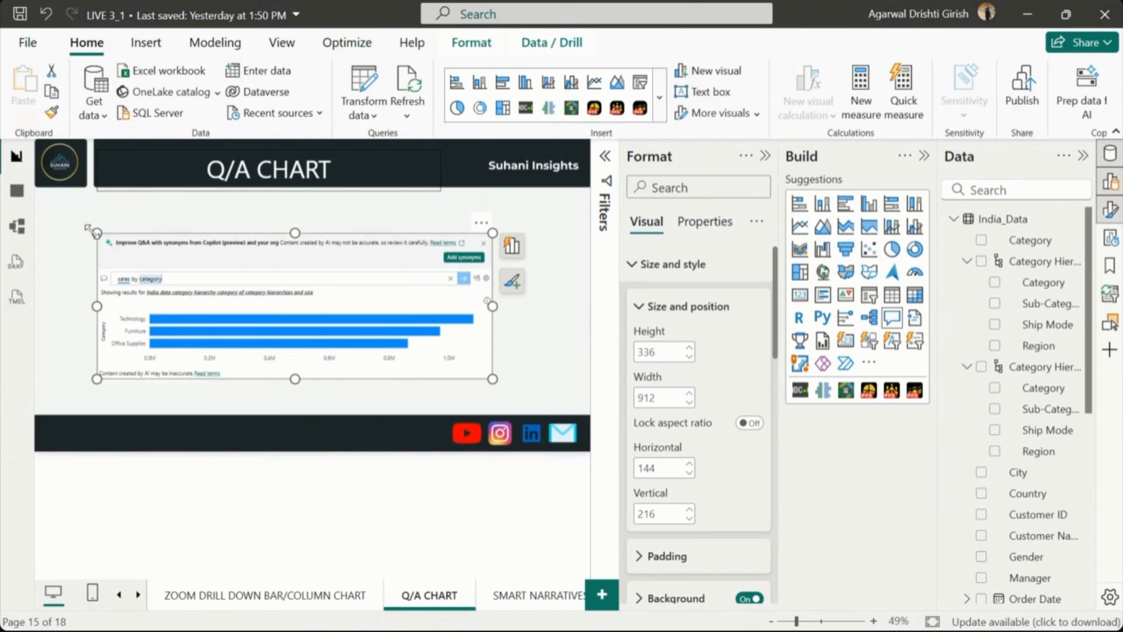
- Enlarge the Q&A visual to 1032 by 552, convert its result into a standard visual, and deselect it
drag(88, 229, 73, 168)
drag(492, 378, 524, 409)
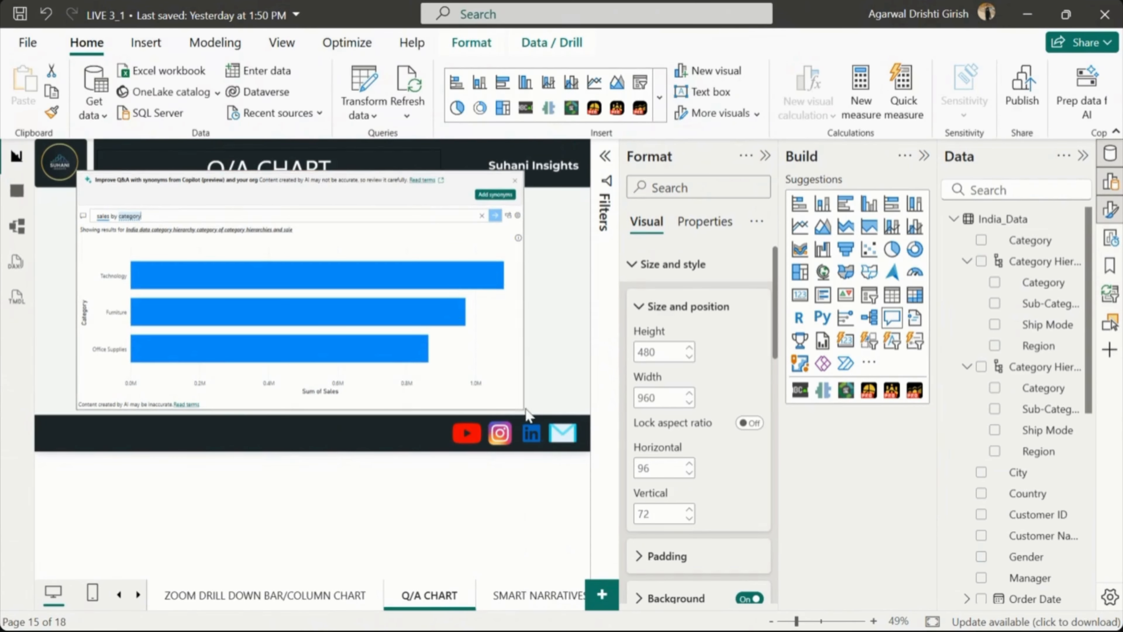
click(507, 216)
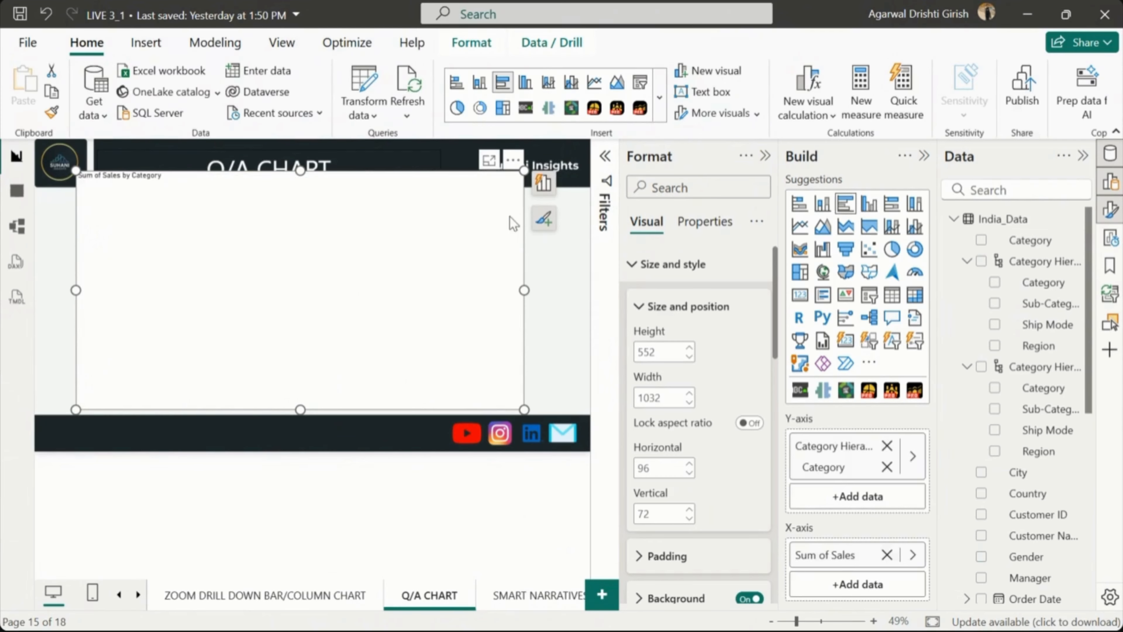
click(108, 484)
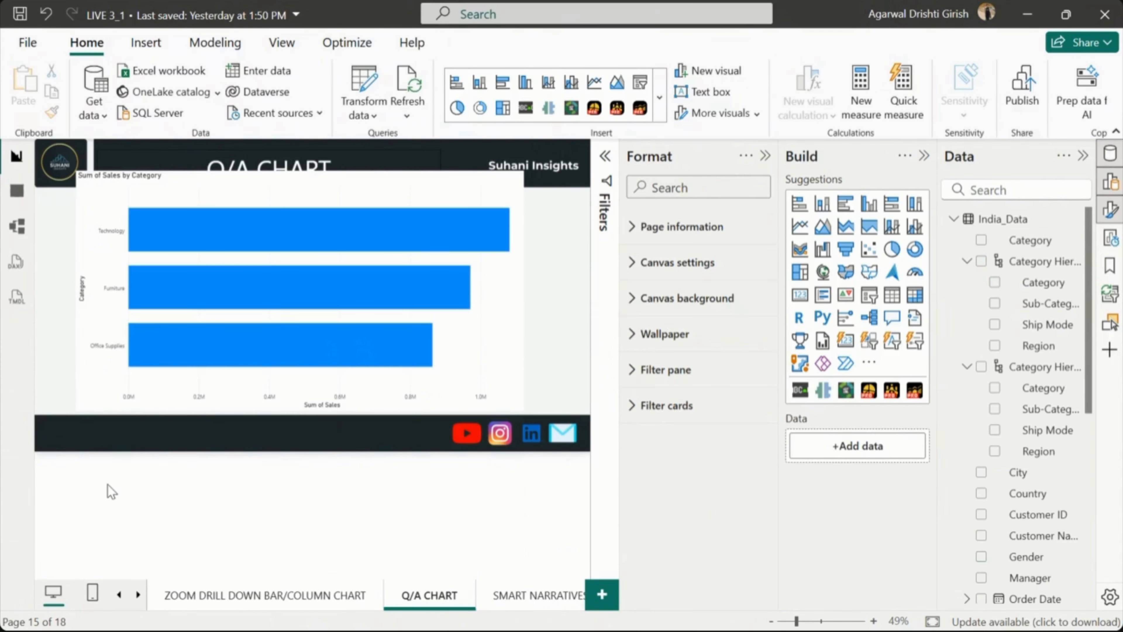
- Turn the Sales by Category bar chart back into a Q&A visual and set its width to 960
click(170, 182)
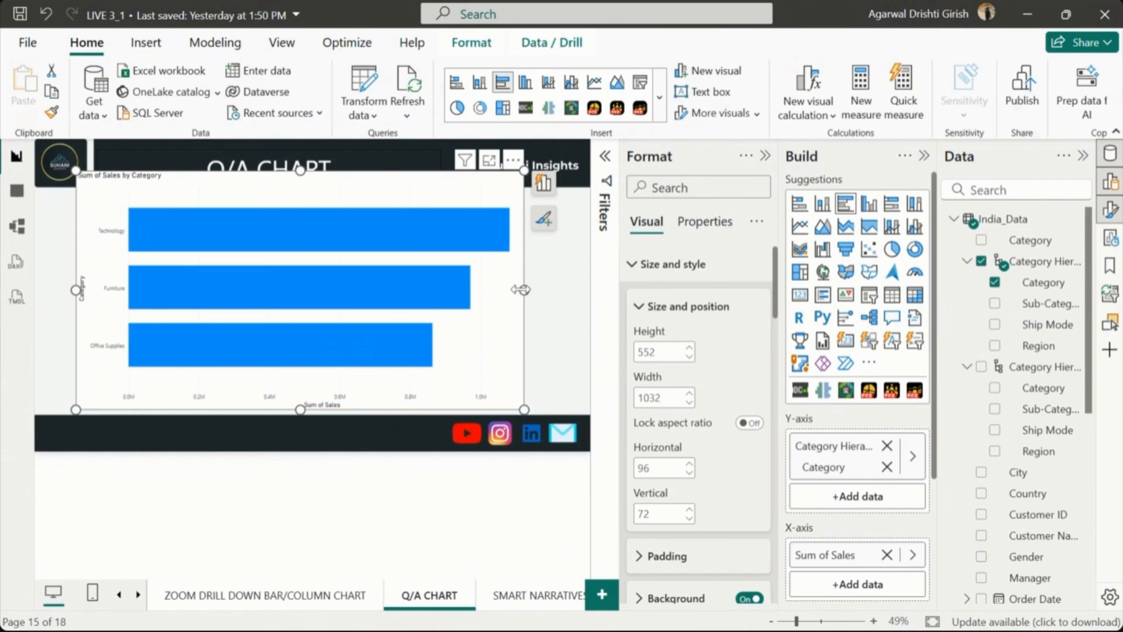
drag(521, 289, 201, 290)
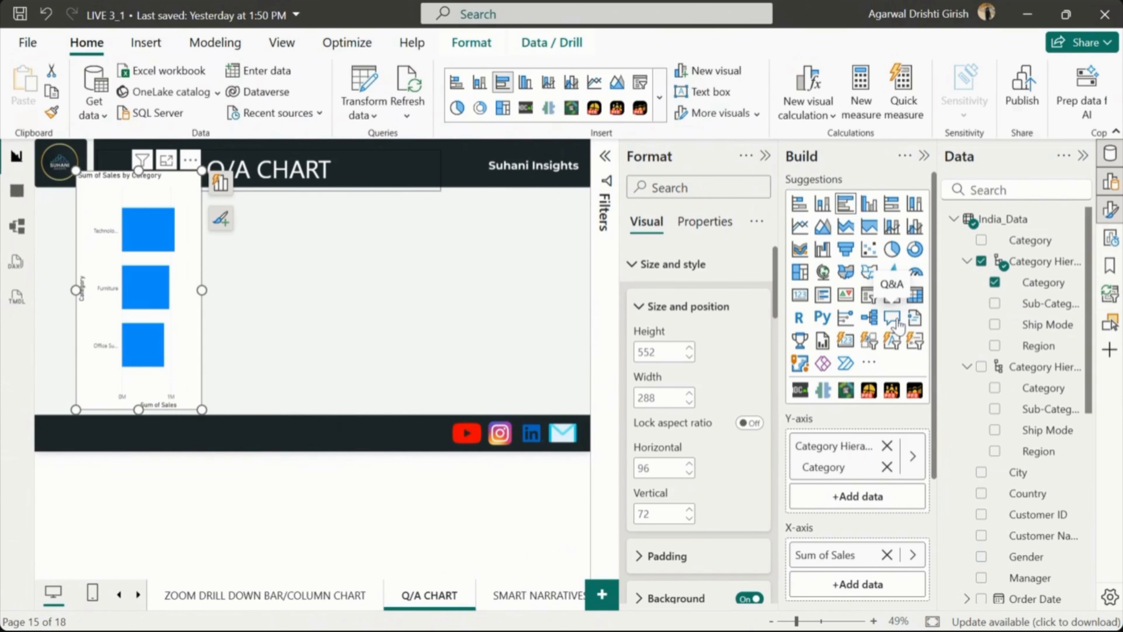
drag(201, 290, 493, 291)
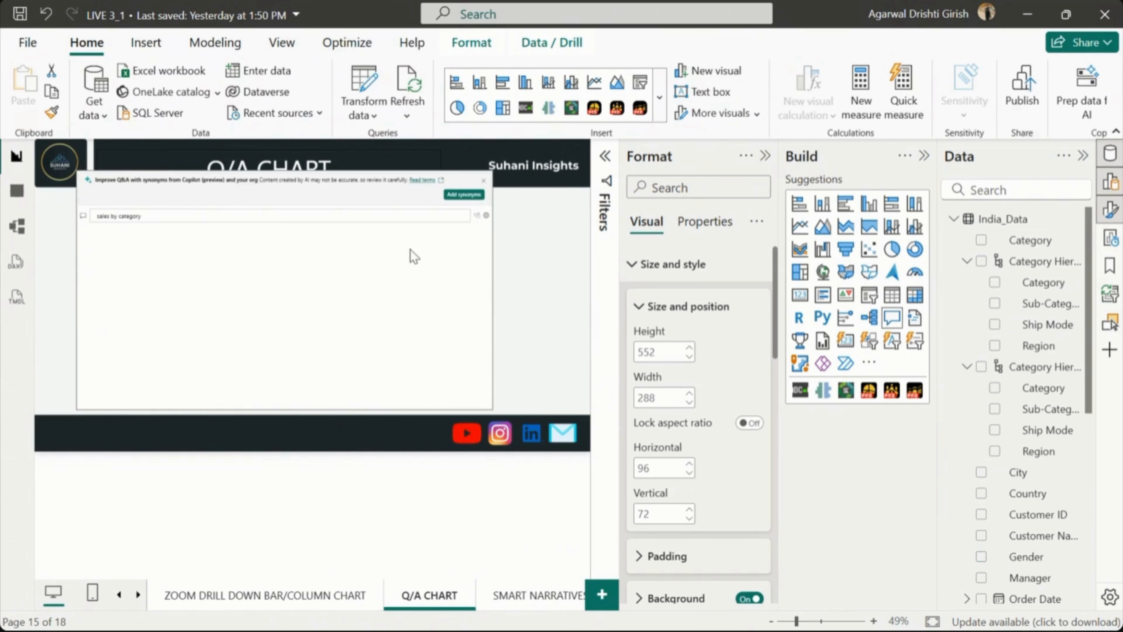
- Change the Q&A question to "sales by region" and convert its result into a standard visual
text(regi)
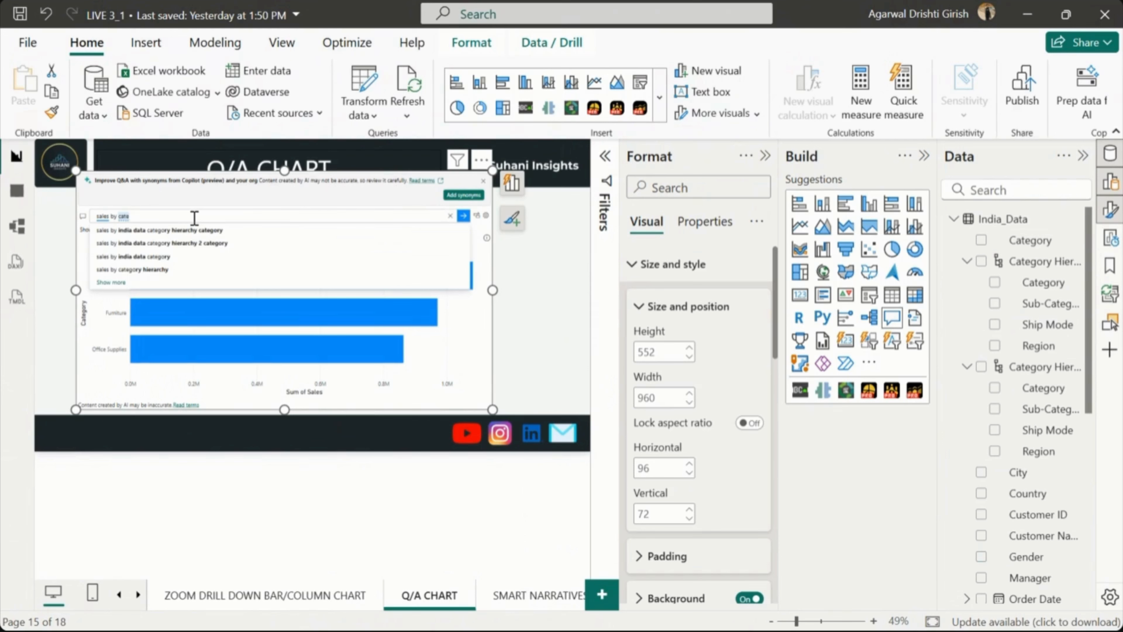
text(on)
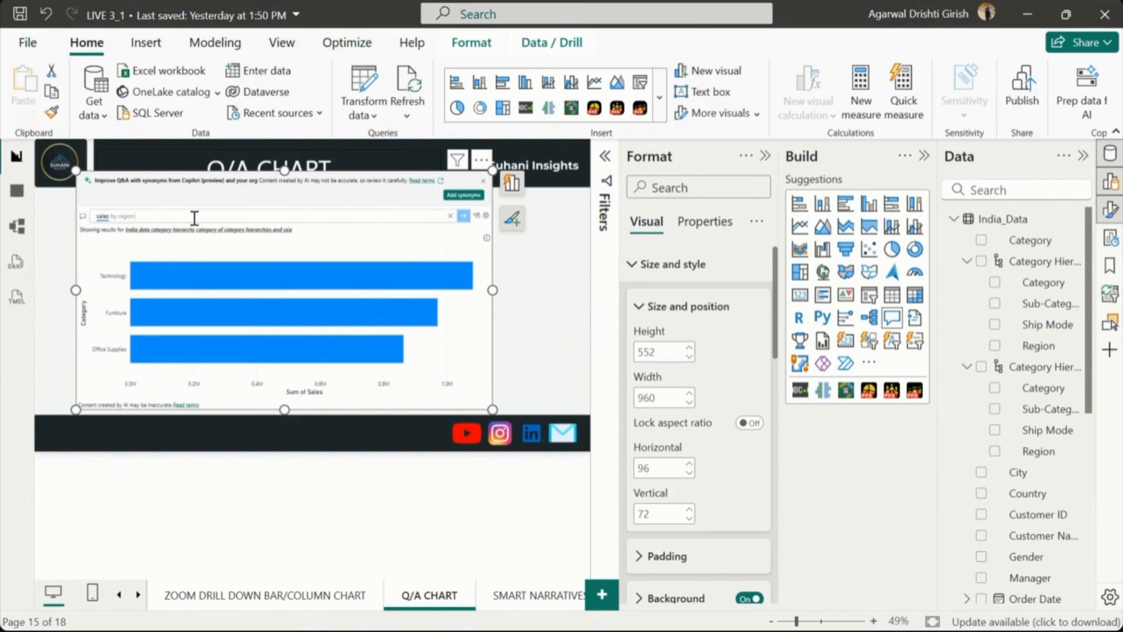
click(477, 217)
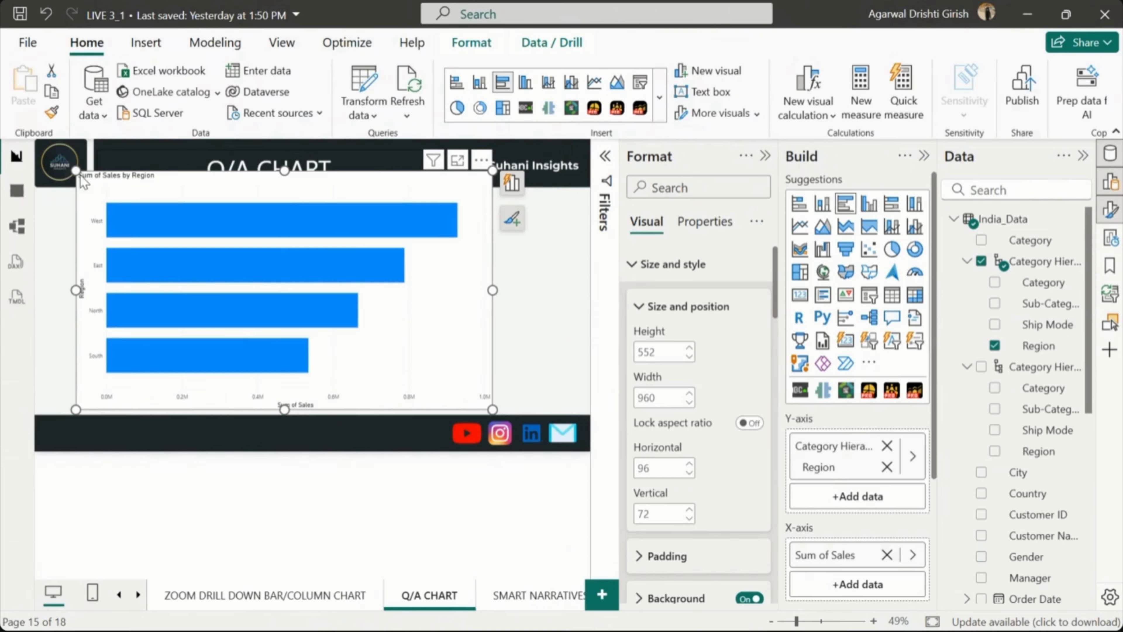
- Shorten the Sales by Region chart from its upper edge to a height of 456 and turn off its background
drag(80, 178, 78, 218)
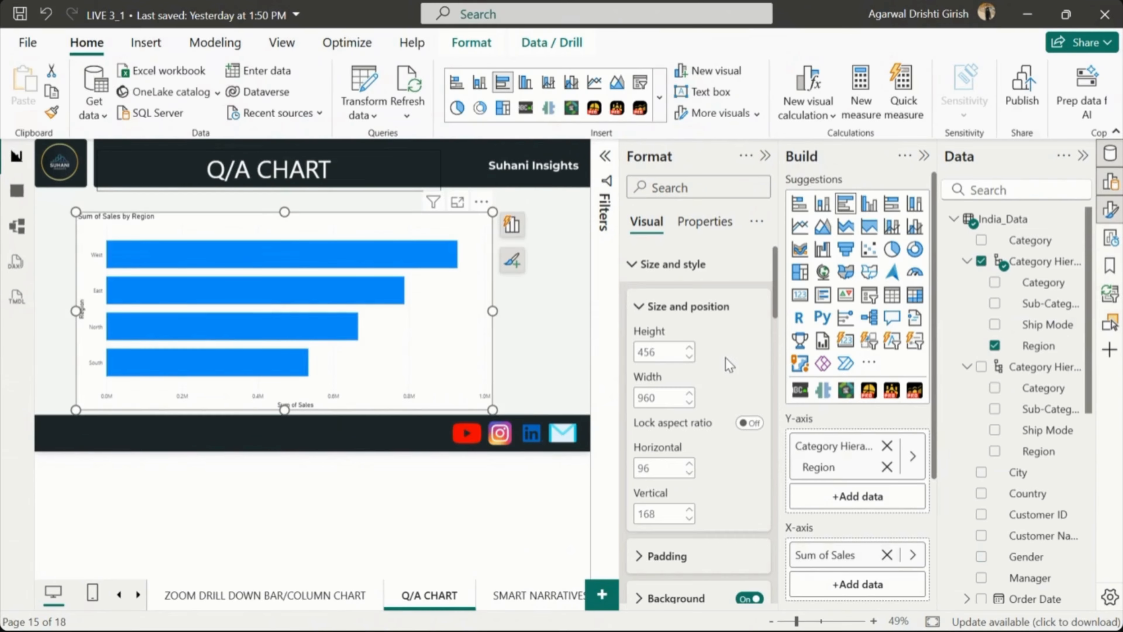
scroll(729, 365, down, 10)
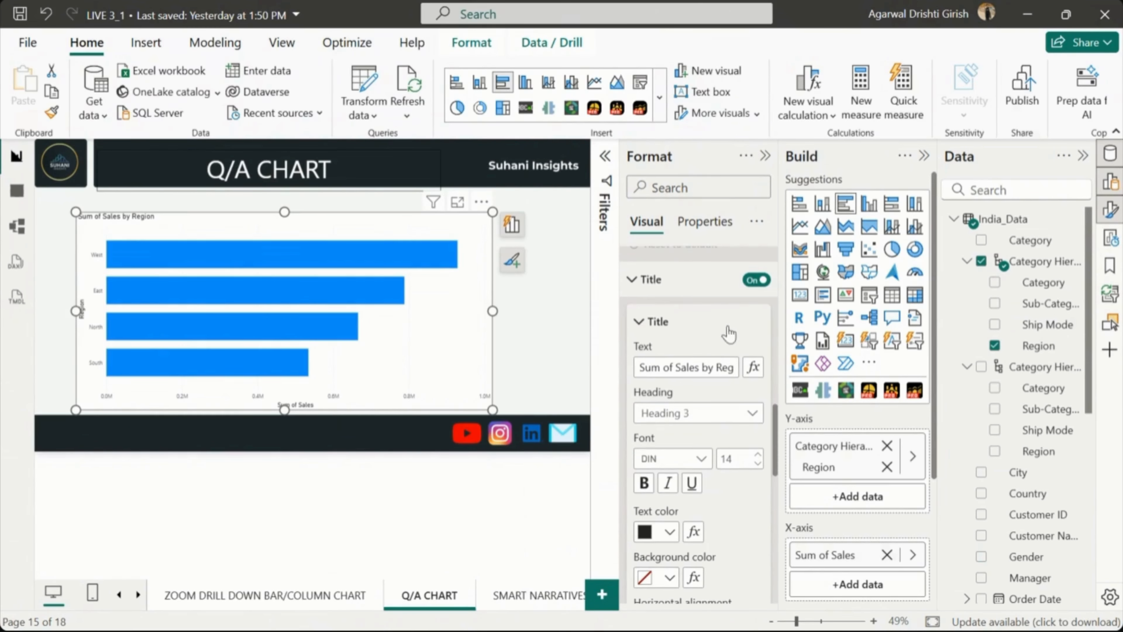
scroll(743, 310, down, 5)
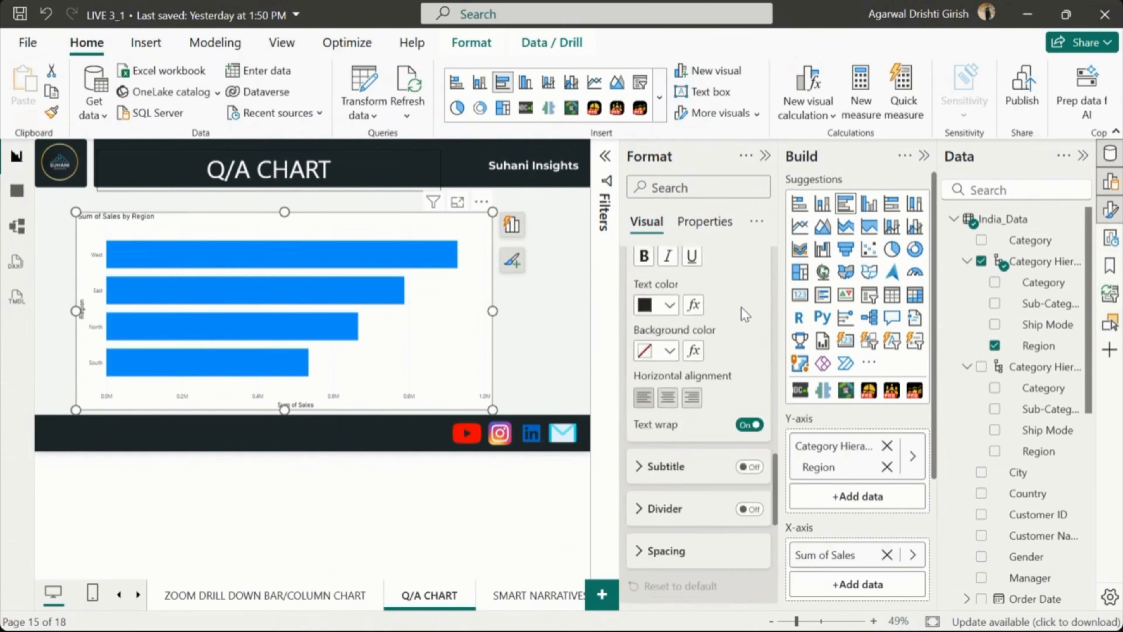
scroll(734, 306, up, 15)
click(703, 268)
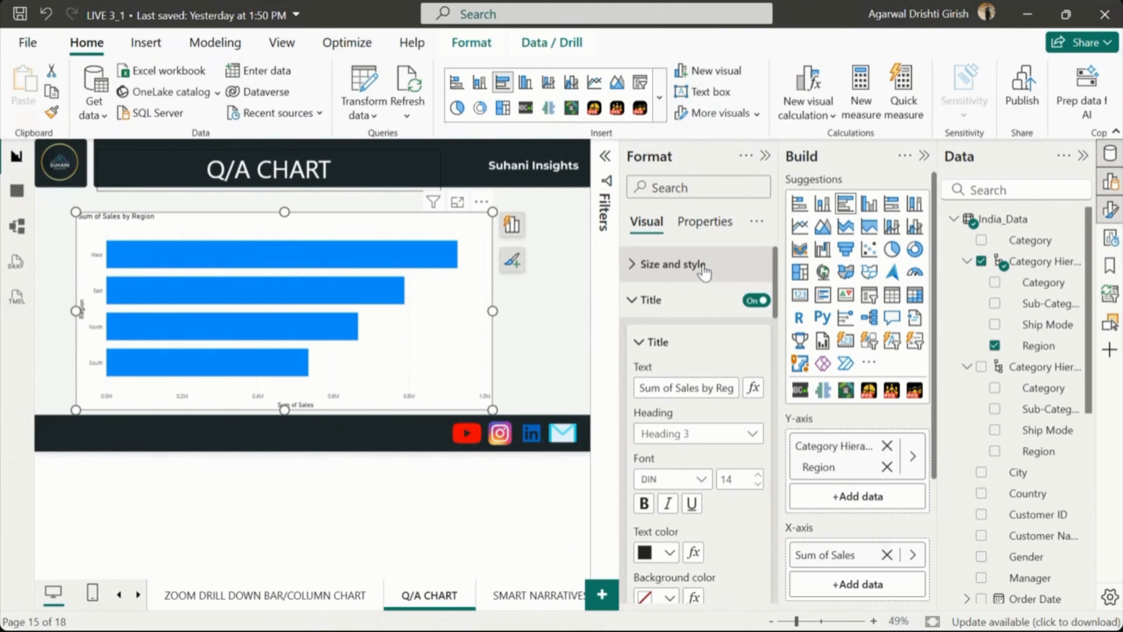
click(703, 268)
scroll(725, 292, down, 4)
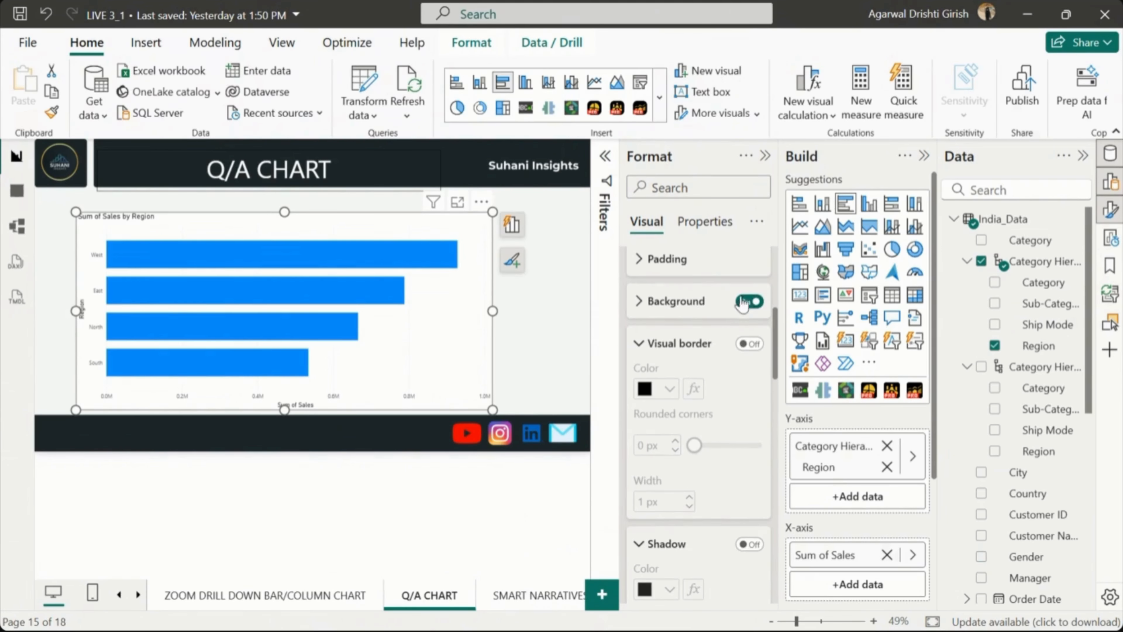
click(745, 302)
- Give the Sales by Region chart a light grey visual border with 17 px rounded corners, then deselect it
click(750, 344)
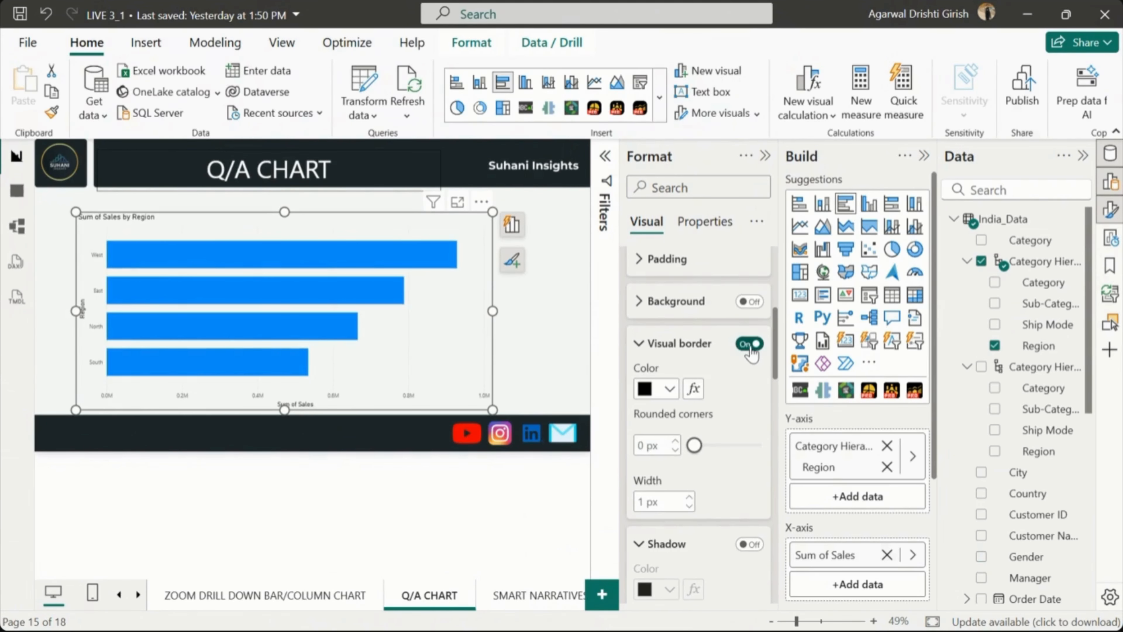
click(669, 388)
click(658, 109)
scroll(641, 421, down, 1)
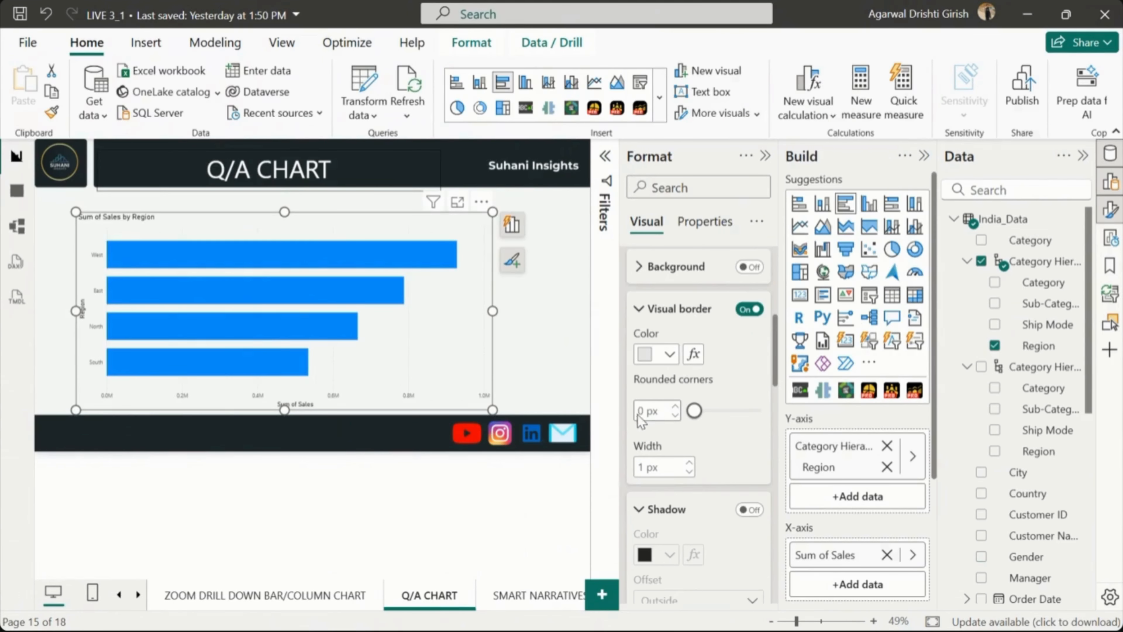
scroll(712, 465, down, 4)
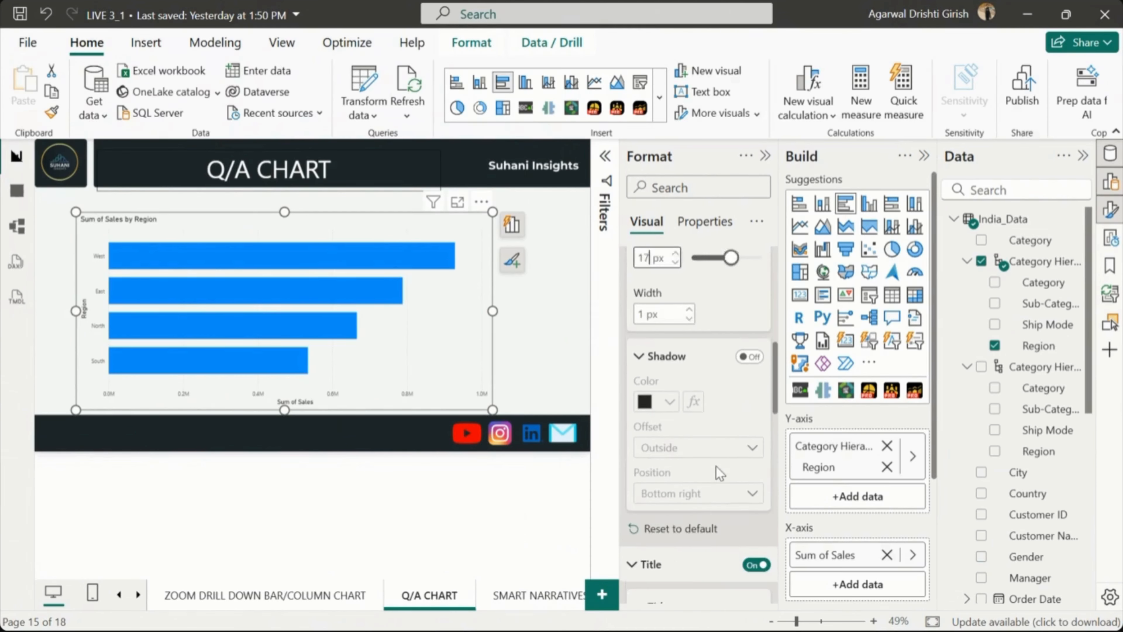
click(747, 348)
scroll(686, 450, down, 1)
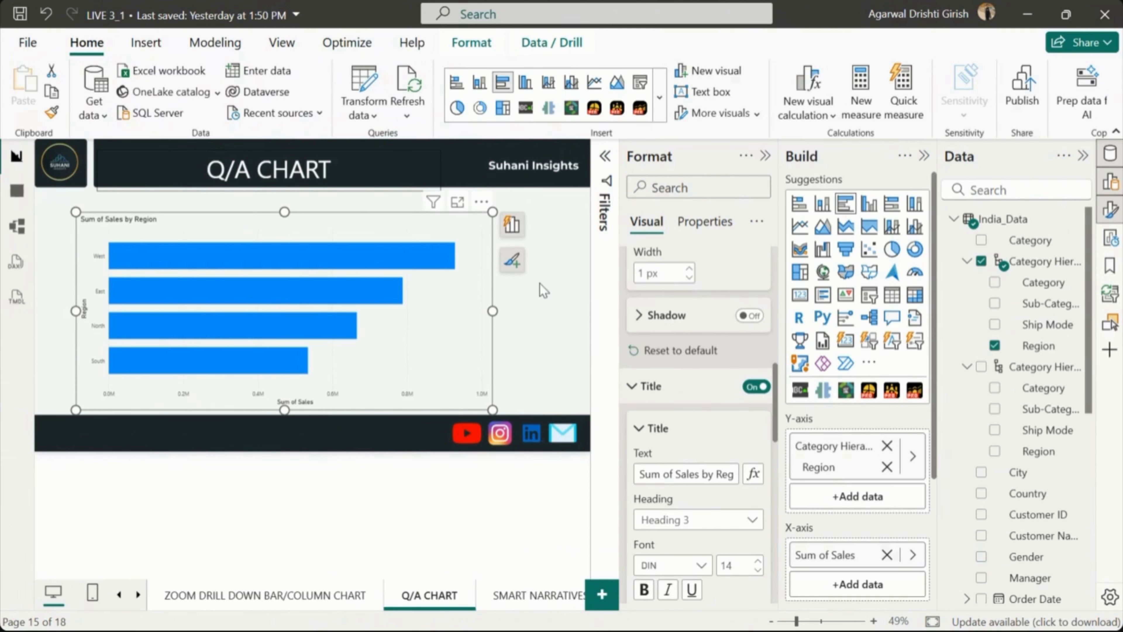
click(542, 290)
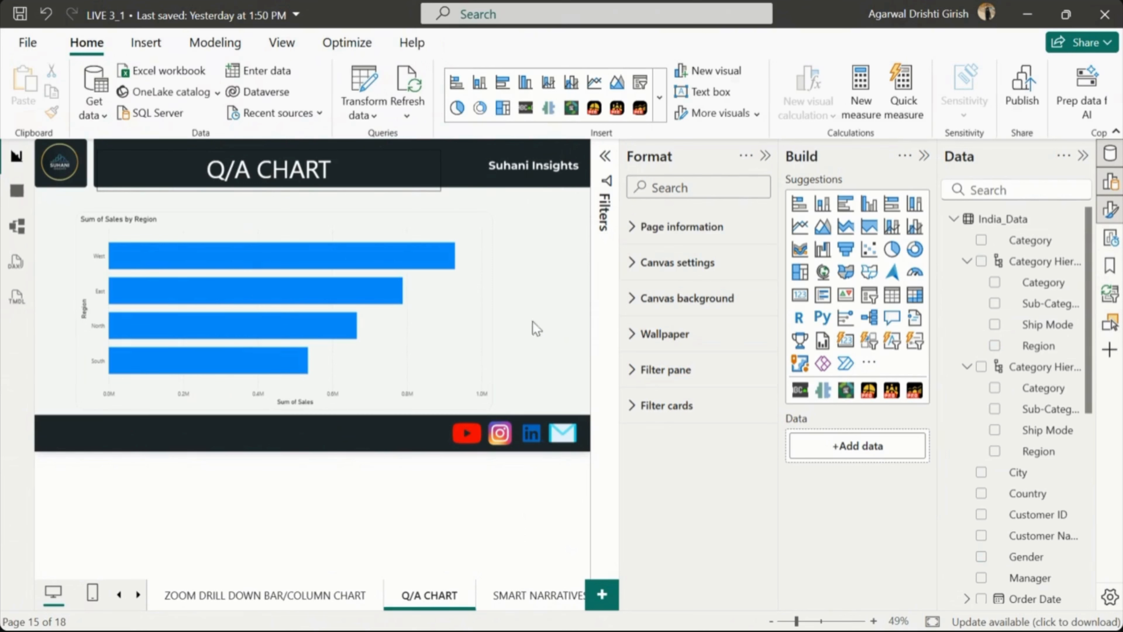
- Open the SMART NARRATIVE page and add a pie chart of Profit by Category below the logo
click(528, 595)
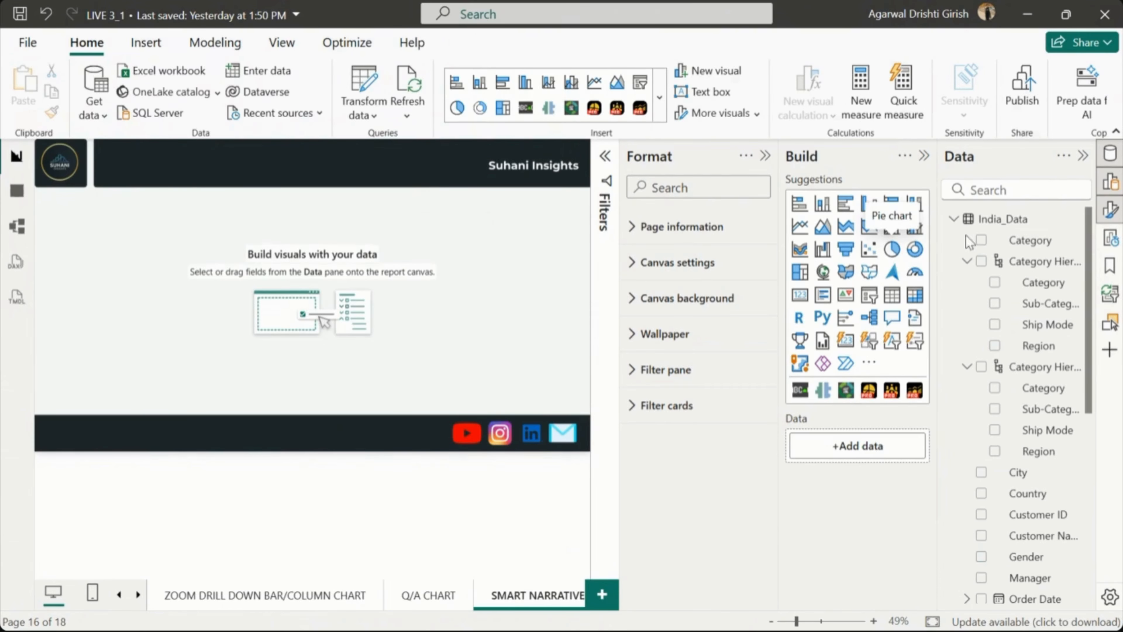
click(981, 240)
scroll(995, 421, down, 6)
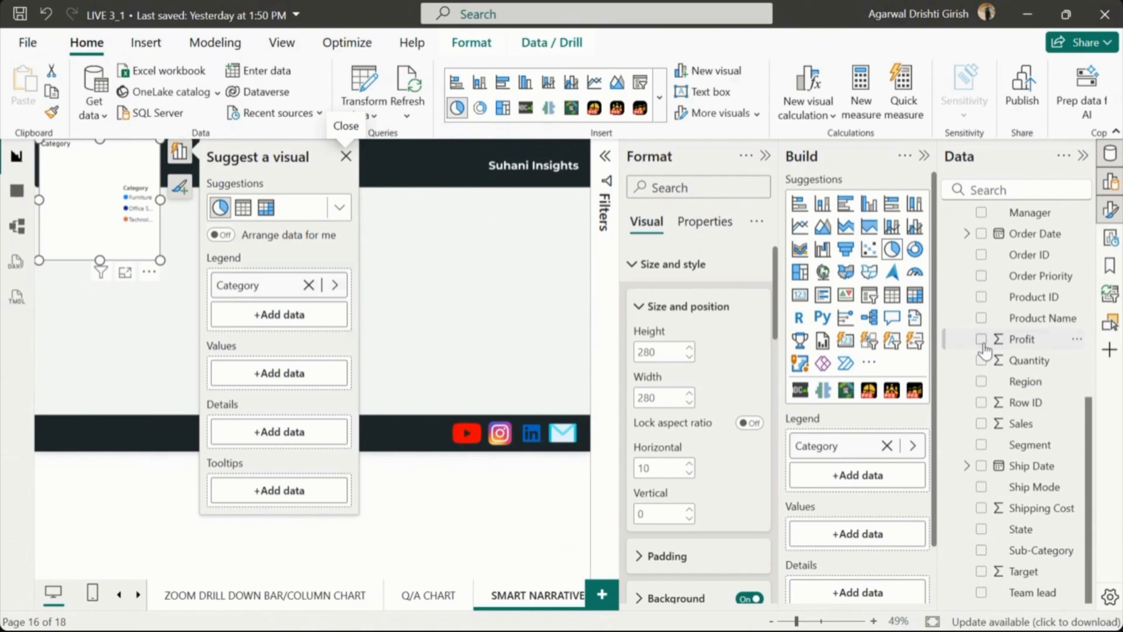
drag(160, 261, 155, 323)
click(590, 308)
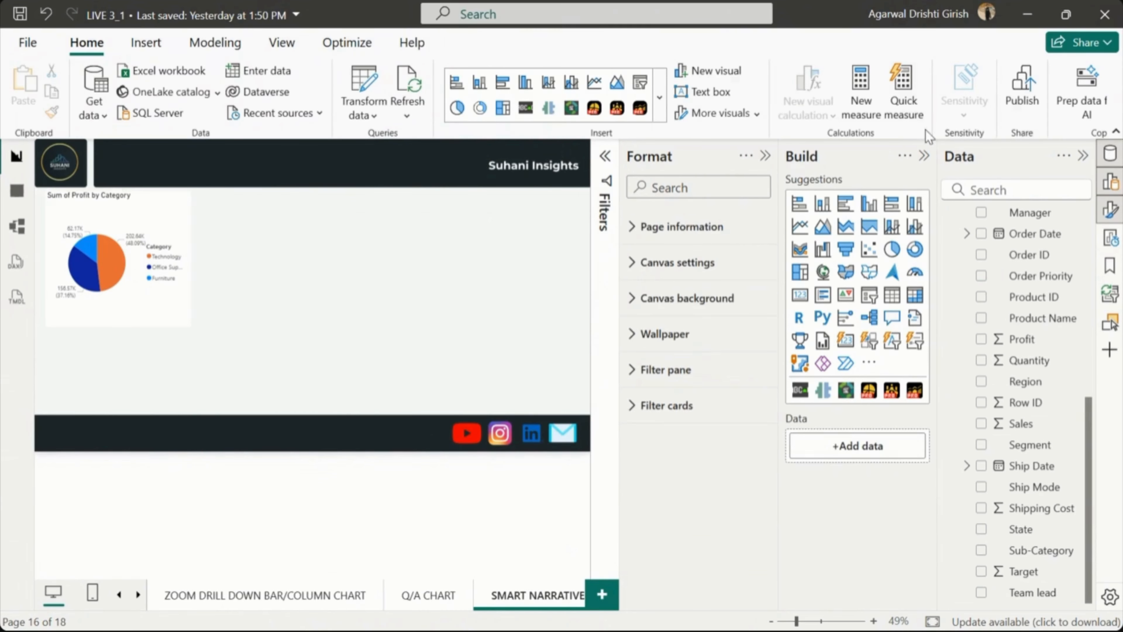
- Add a stacked bar chart with Country on the Y-axis and Sales on the X-axis
click(799, 205)
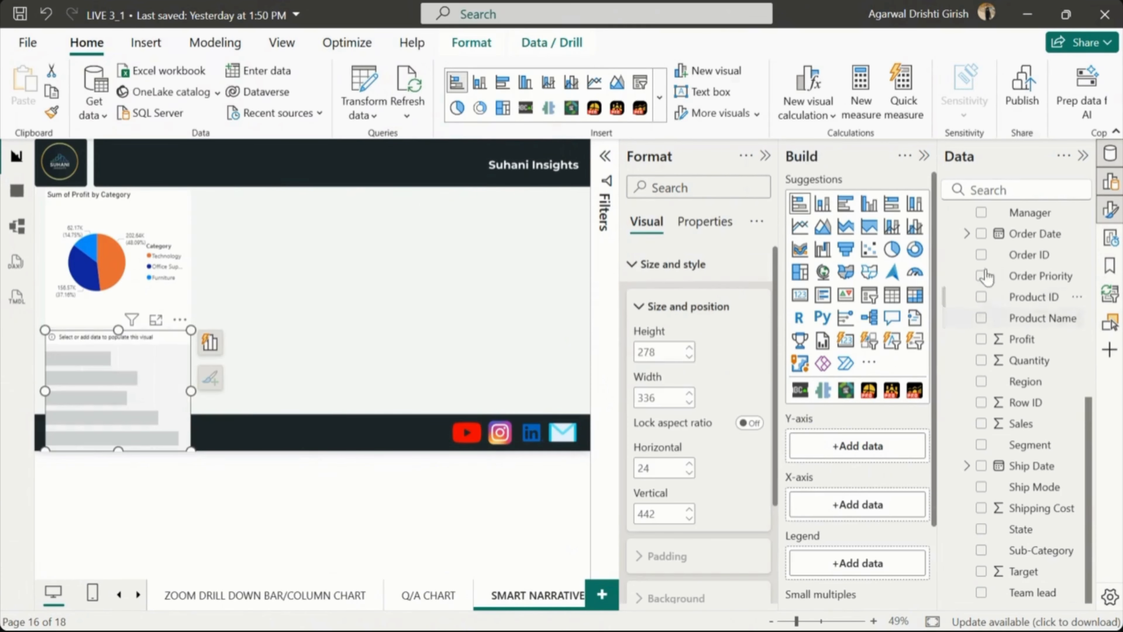
scroll(979, 368, up, 4)
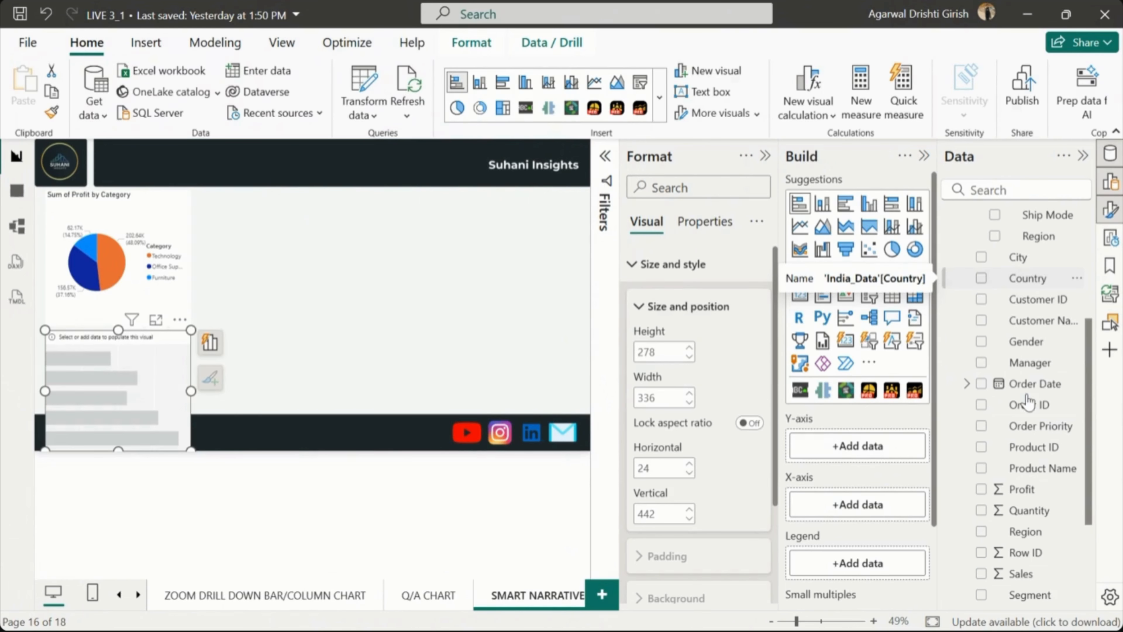
click(981, 279)
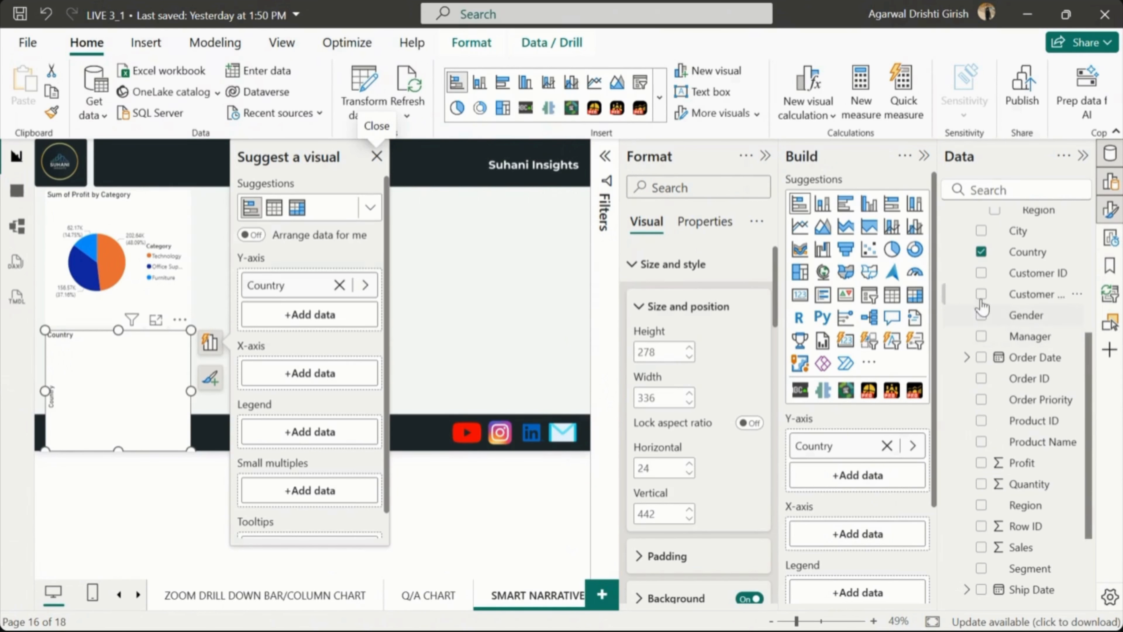
click(981, 548)
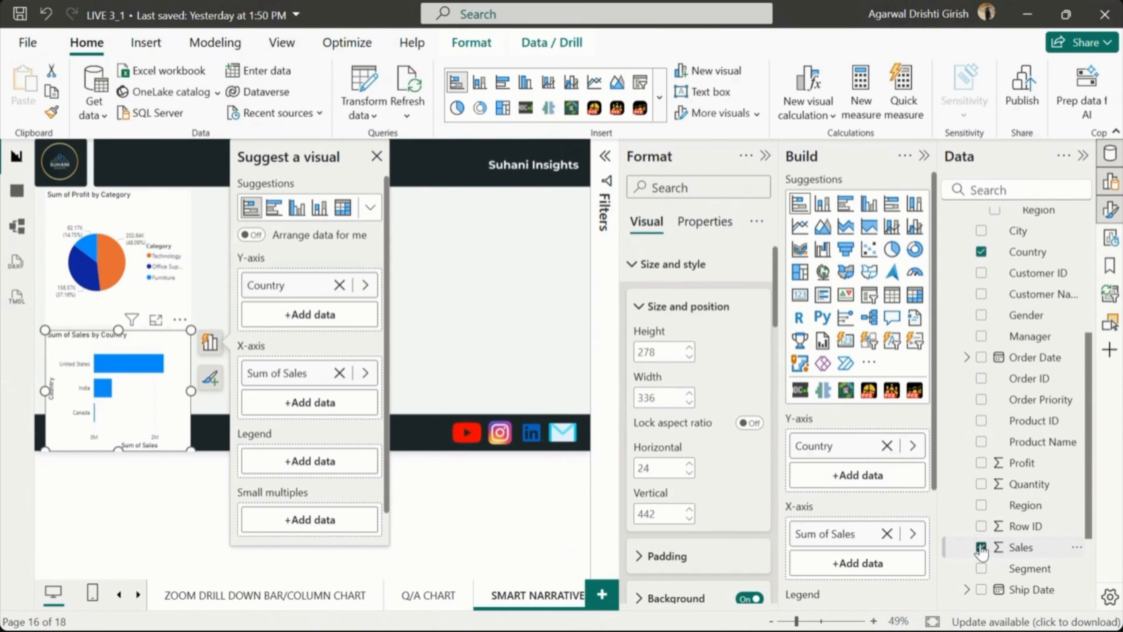
- Place the Sales by Country chart beside the pie chart at horizontal 384, vertical 120, sized 360 wide by 312 high
drag(157, 398, 323, 269)
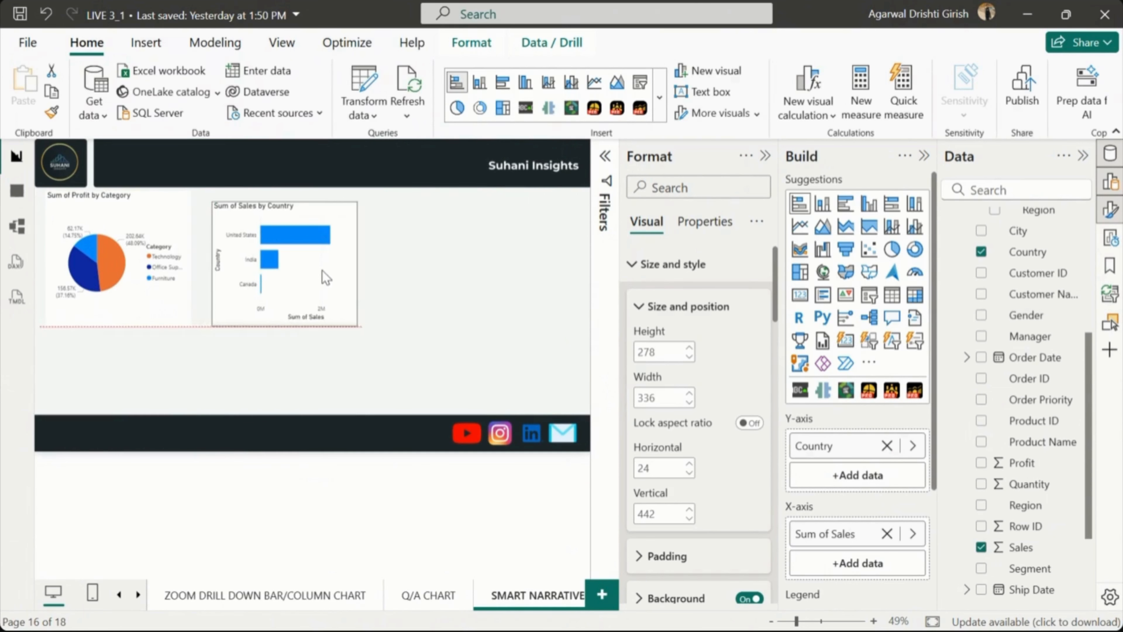
drag(357, 322, 357, 328)
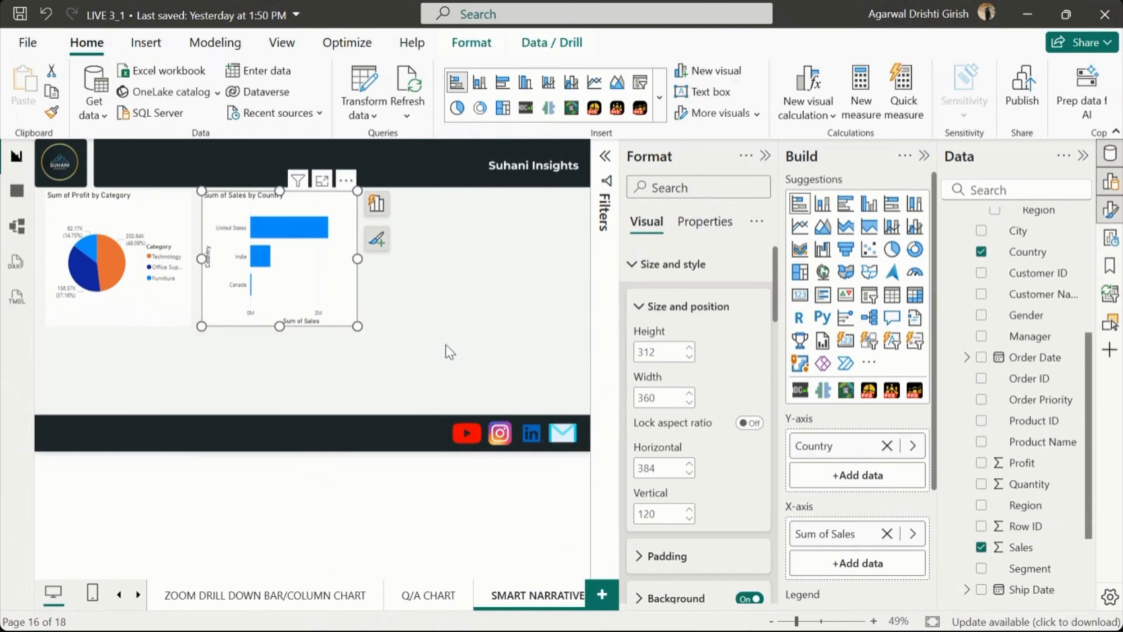
click(446, 344)
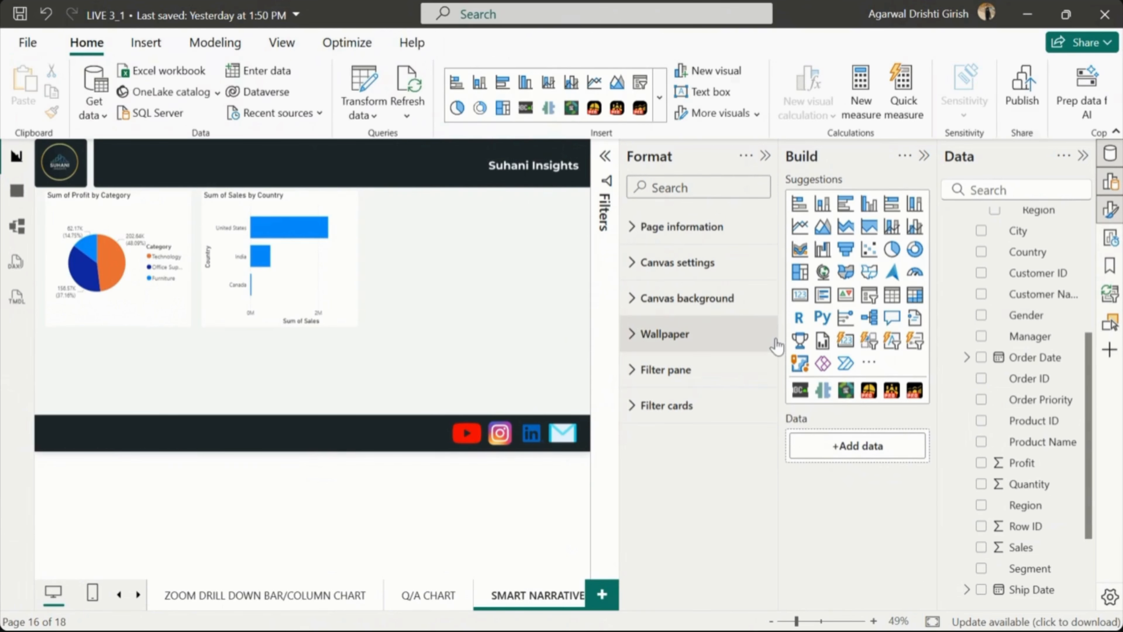
- Add a narrative visual beside the bar chart at horizontal 768, vertical 120, and choose the Custom narrative type
click(914, 319)
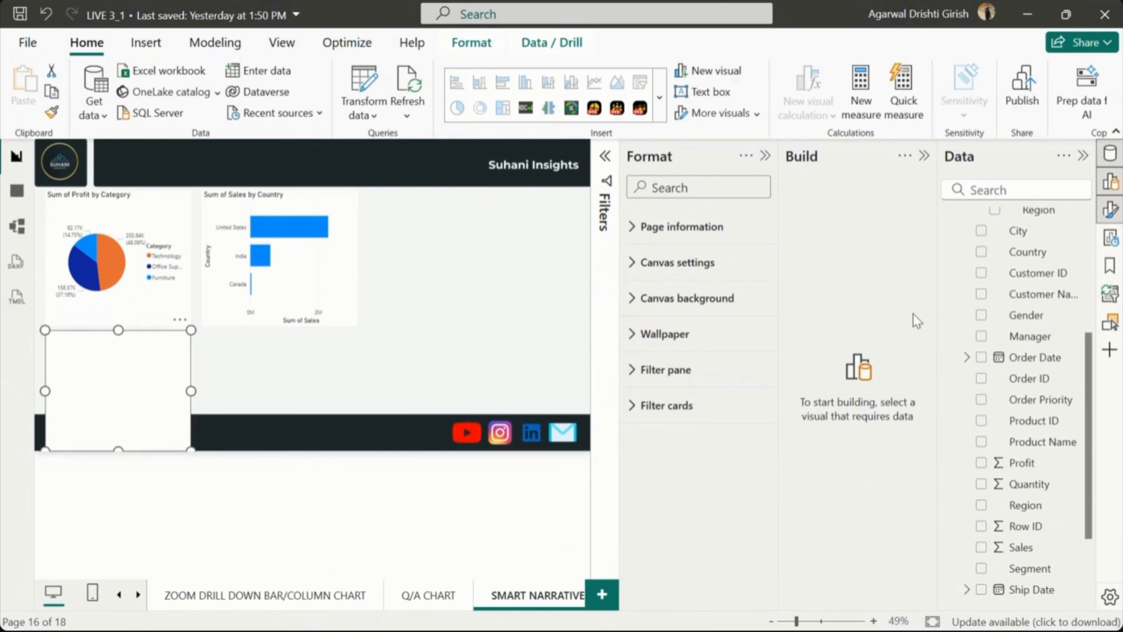
drag(200, 338, 452, 221)
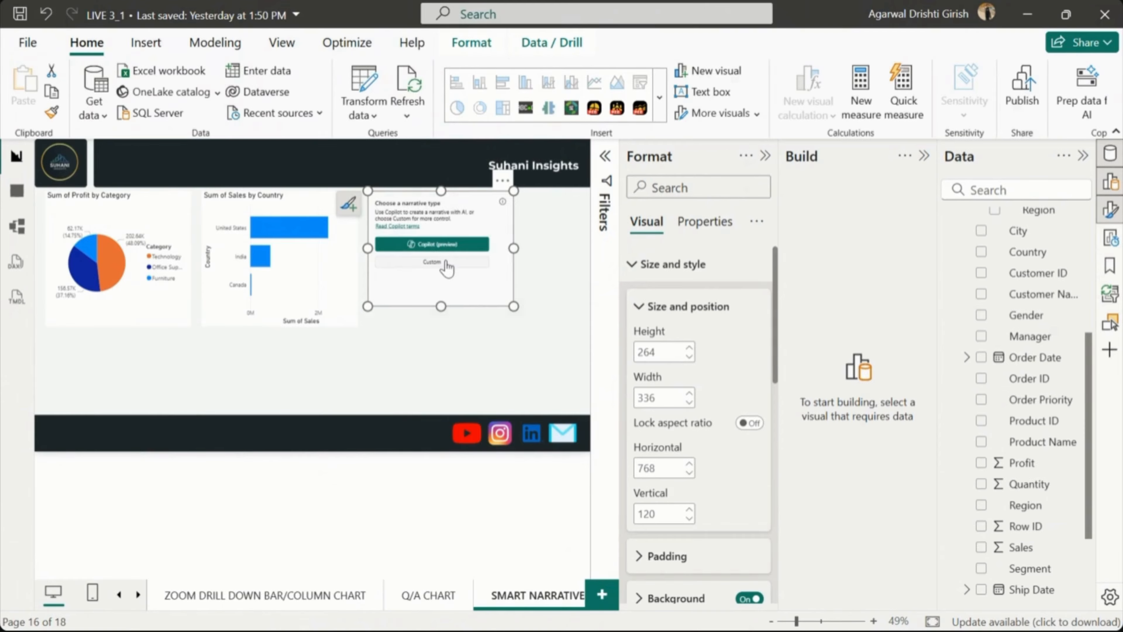
click(446, 262)
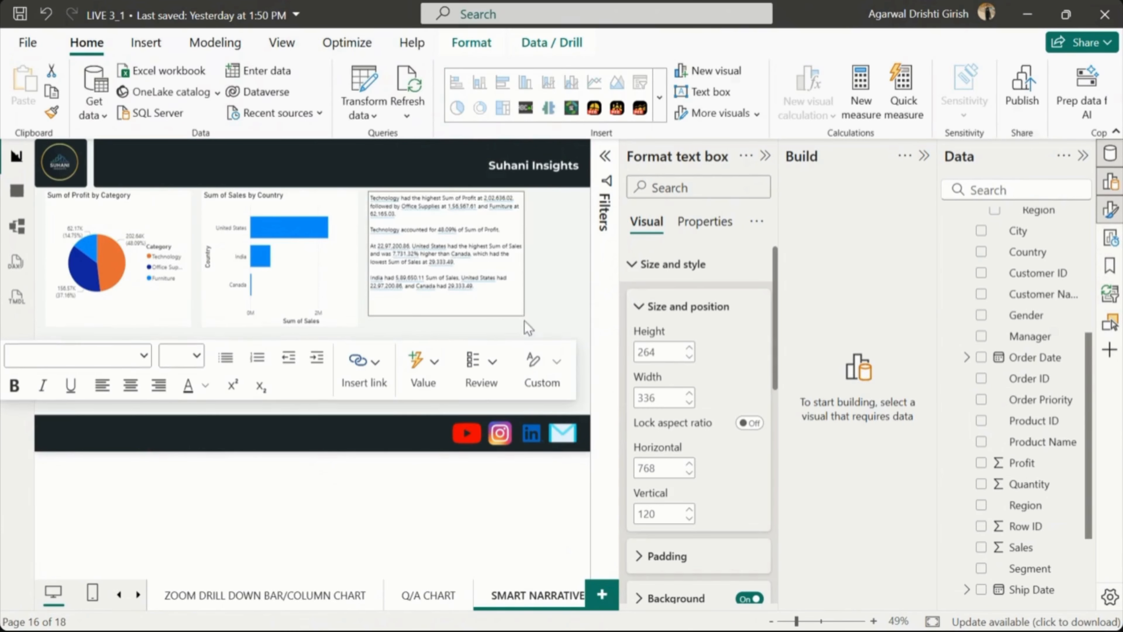
- Enlarge the narrative to 456 wide by 432 high and set all its text to font size 20
drag(524, 321, 560, 379)
click(462, 279)
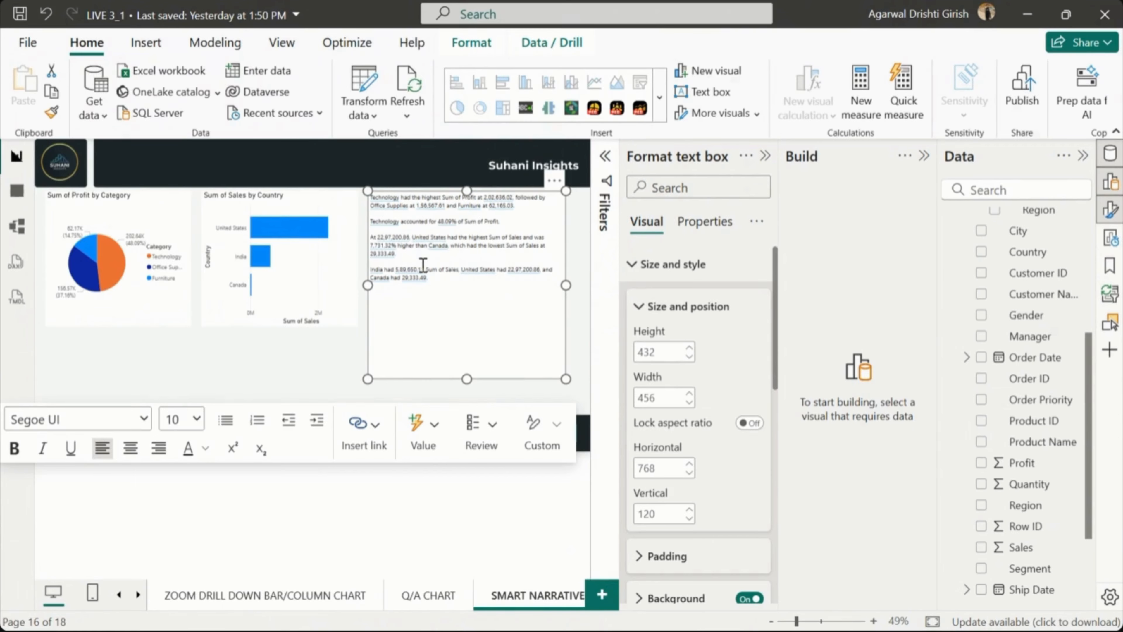
key(ctrl+a)
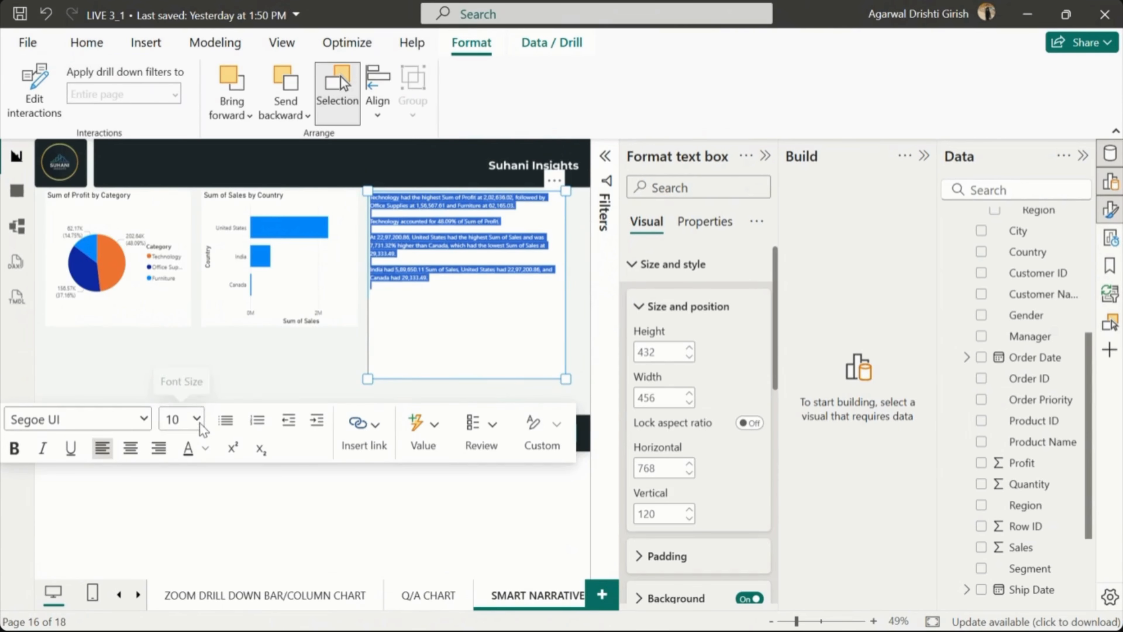
click(166, 212)
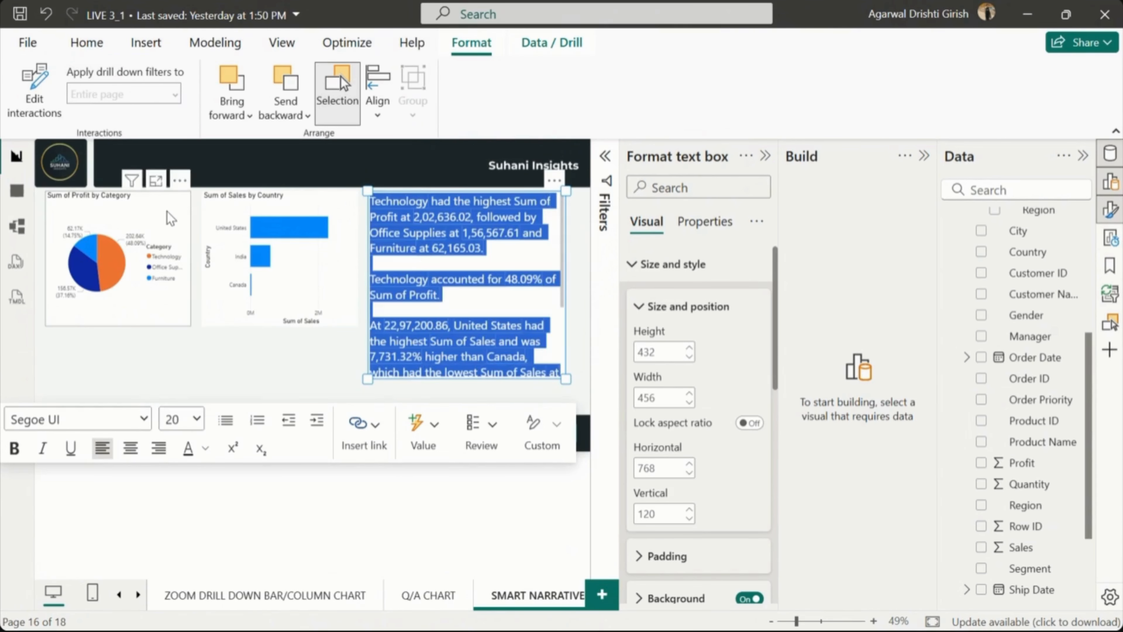
click(331, 368)
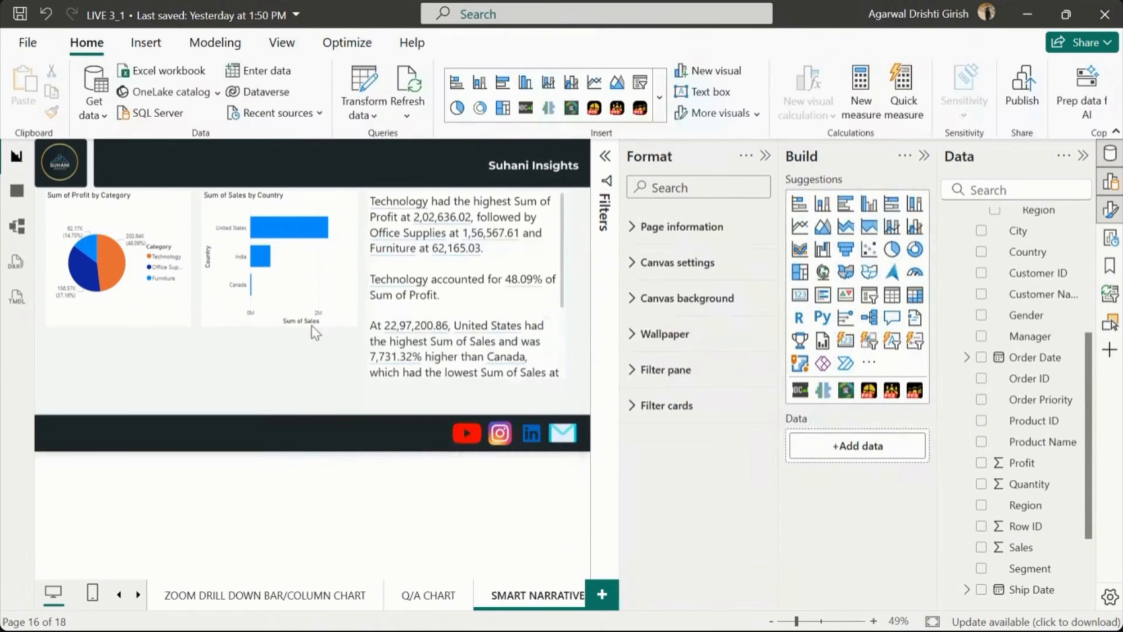
- Cross-filter the page by the United States bar and the India bar to check how the narrative responds
click(301, 235)
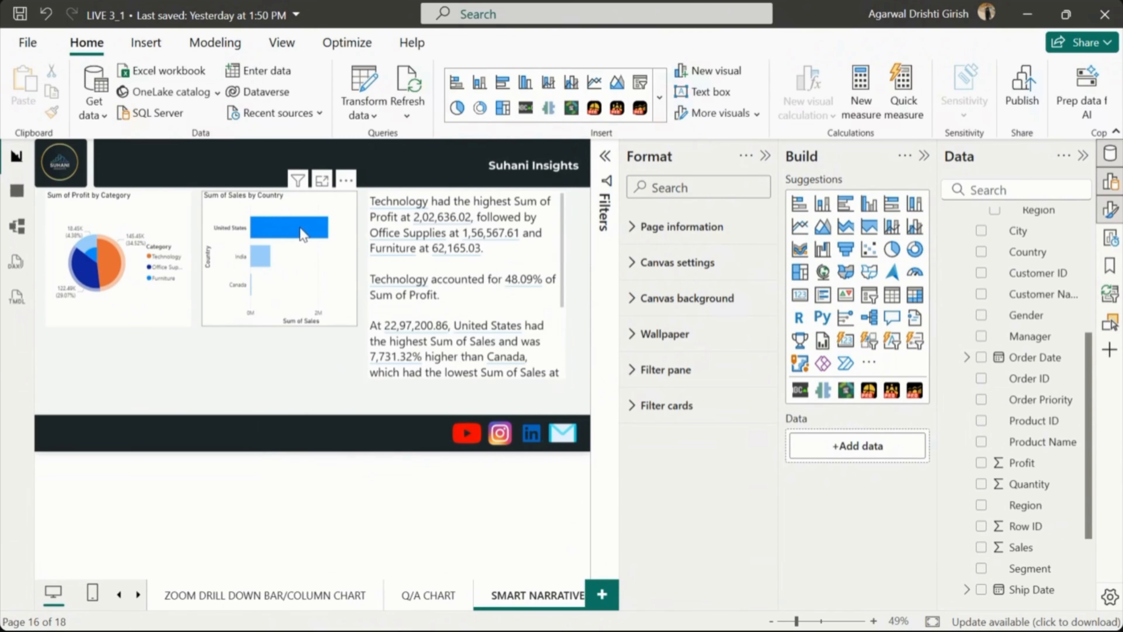
click(260, 259)
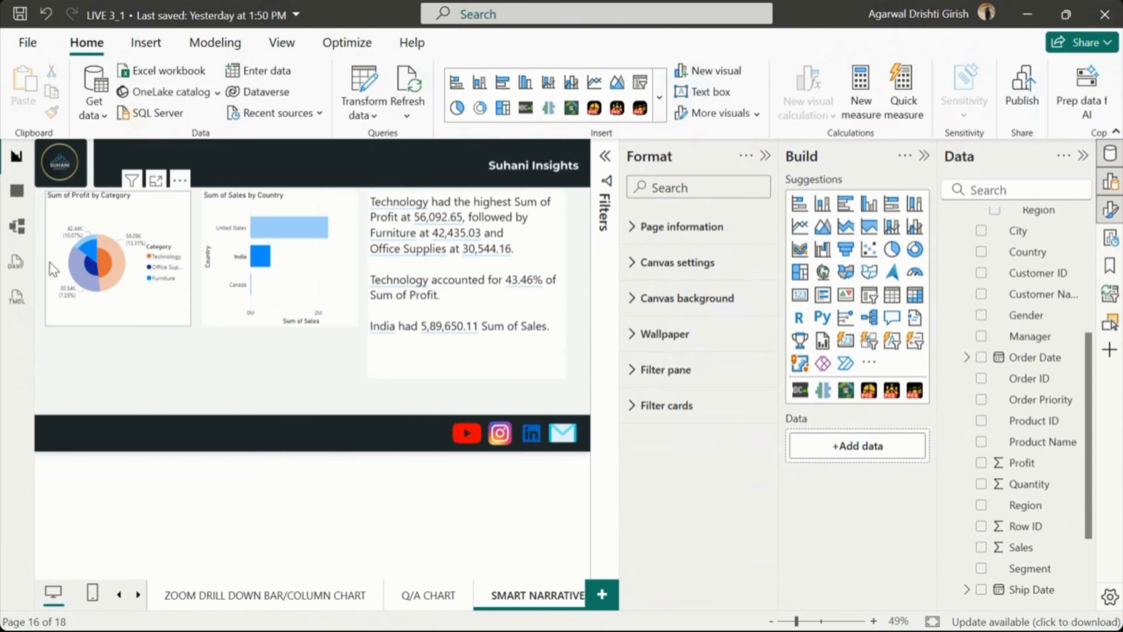
- Clear the cross-filter on the narrative page and open the DECOMPOSITION CHART page
click(252, 285)
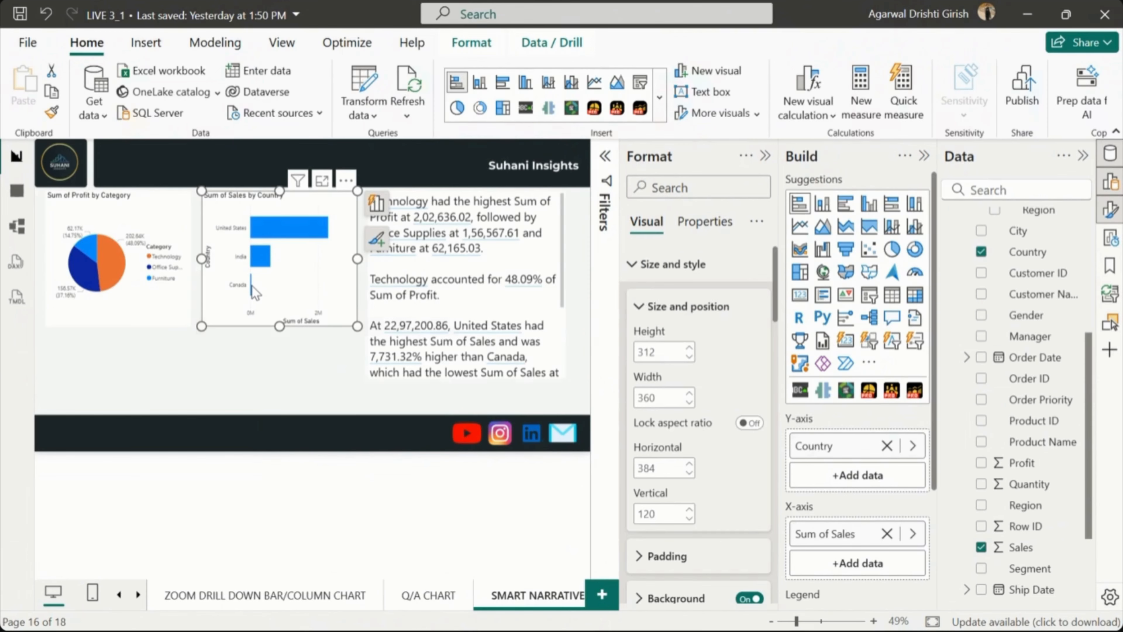
click(132, 390)
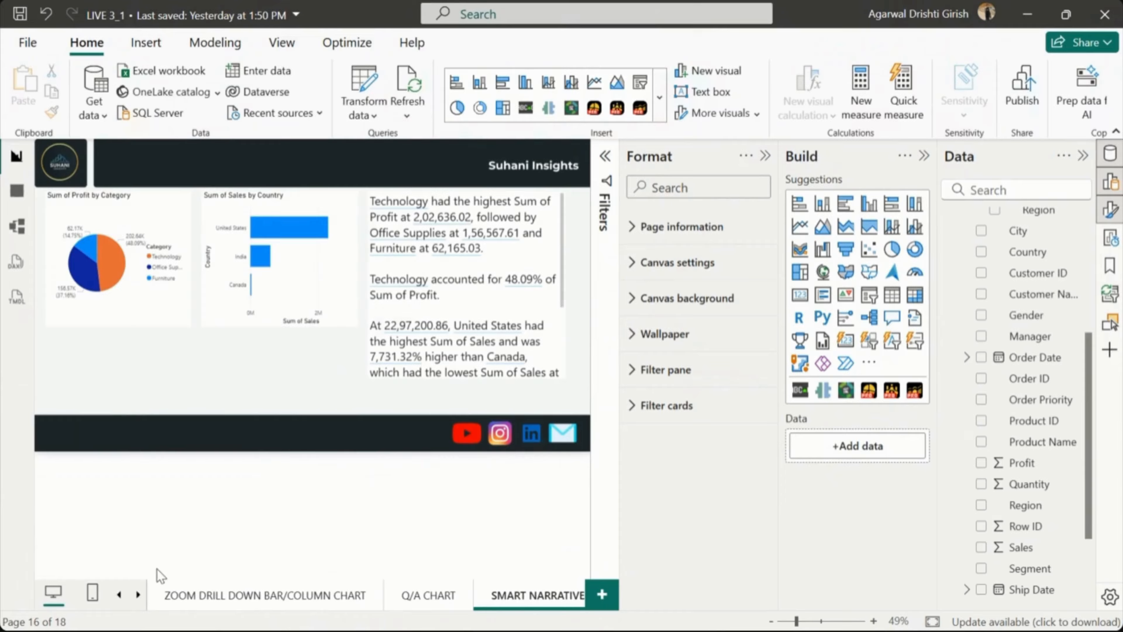
click(136, 594)
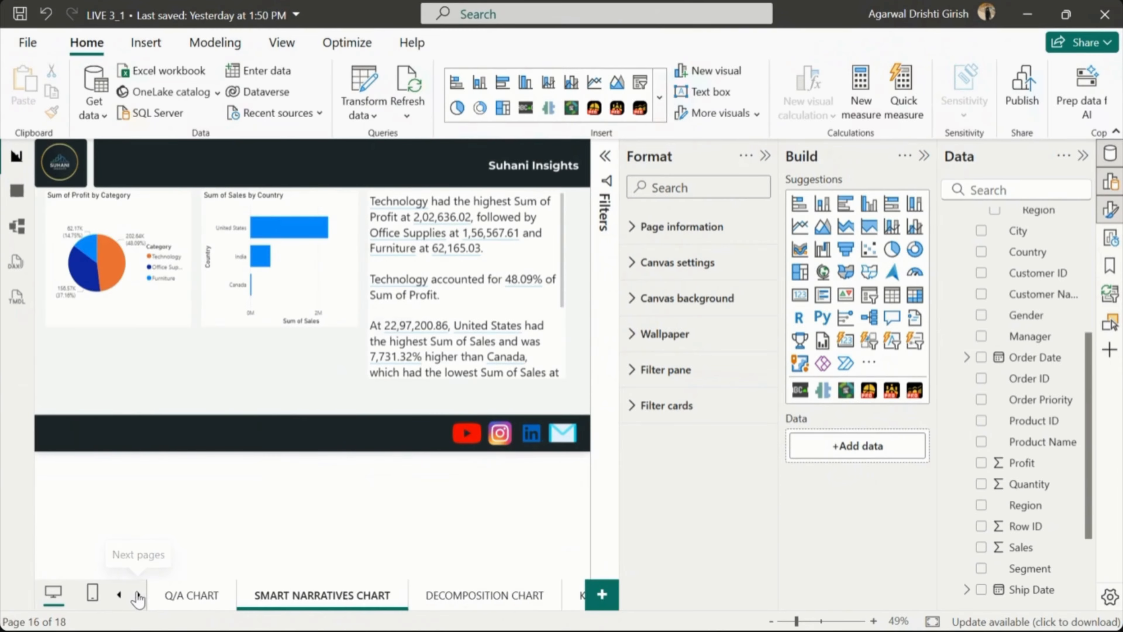
click(454, 596)
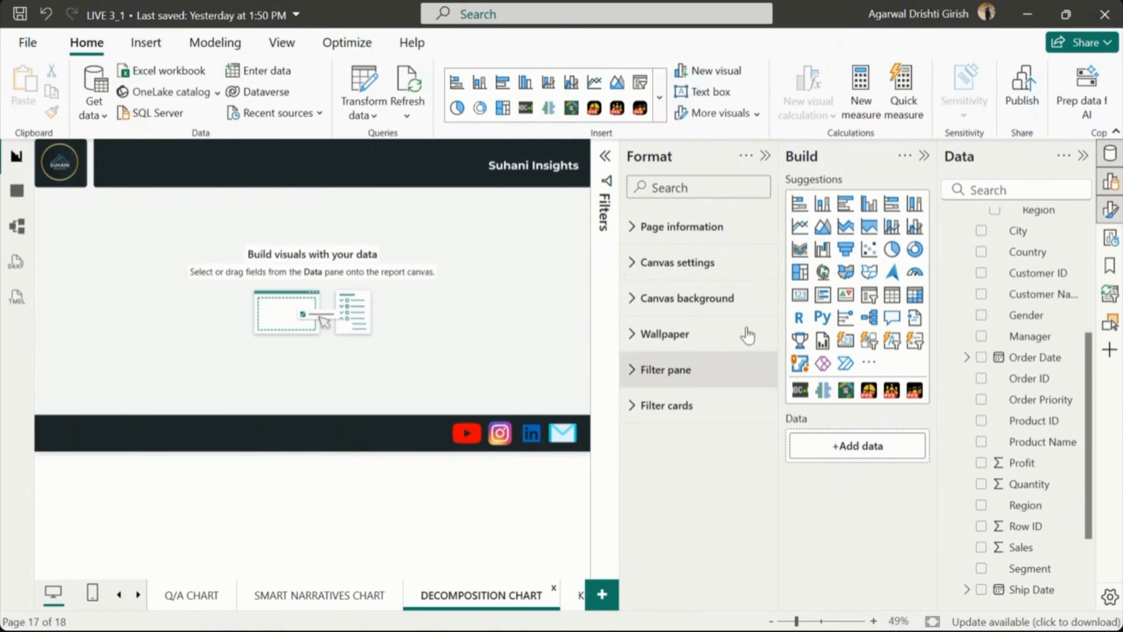
- Add a decomposition tree at horizontal 48, vertical 168, sized 1128 wide by 432 high
scroll(1054, 321, up, 3)
scroll(1062, 337, down, 2)
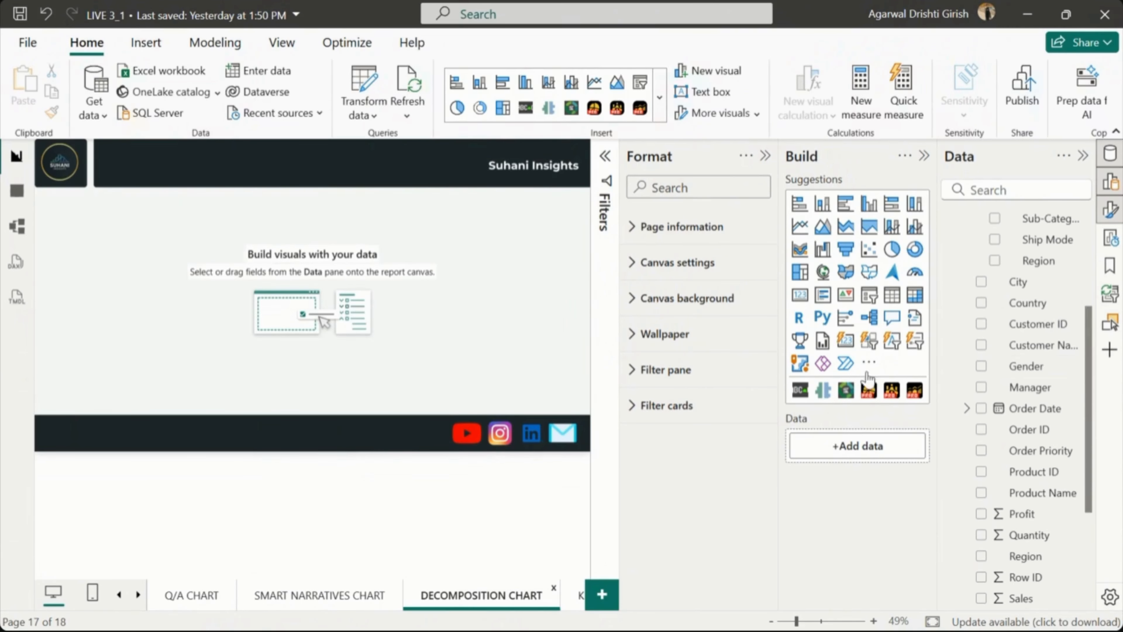
click(870, 319)
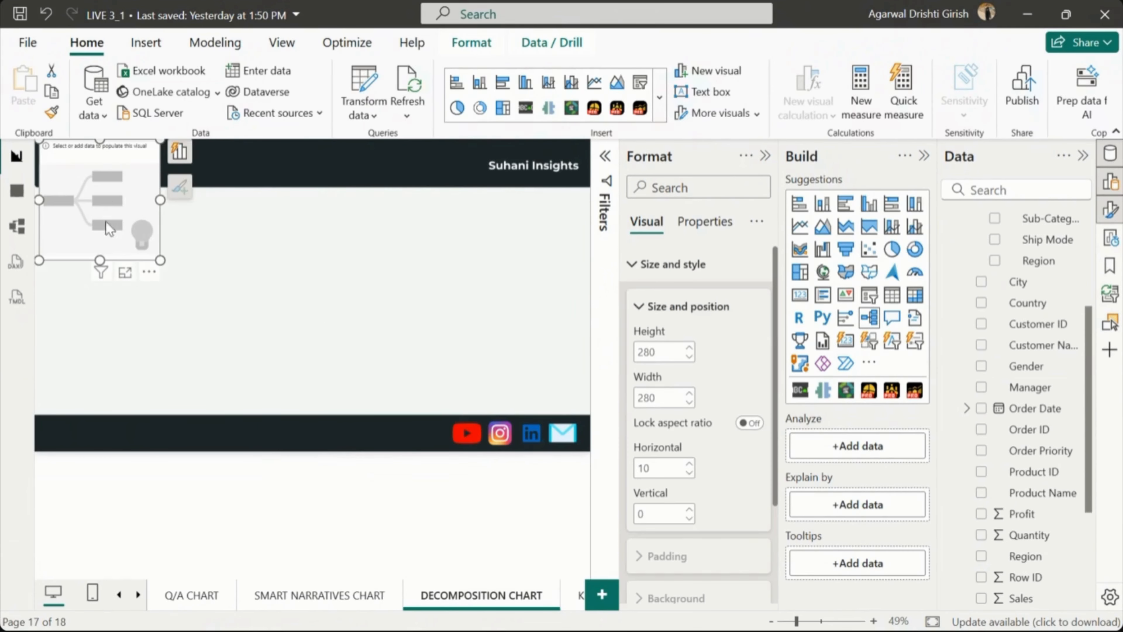
drag(110, 228, 127, 301)
drag(180, 274, 546, 275)
drag(304, 354, 308, 401)
- Set the decomposition tree to analyze Profit, explained by Category, Sub-Category, Segment and Region
scroll(1001, 376, up, 1)
scroll(1001, 377, up, 2)
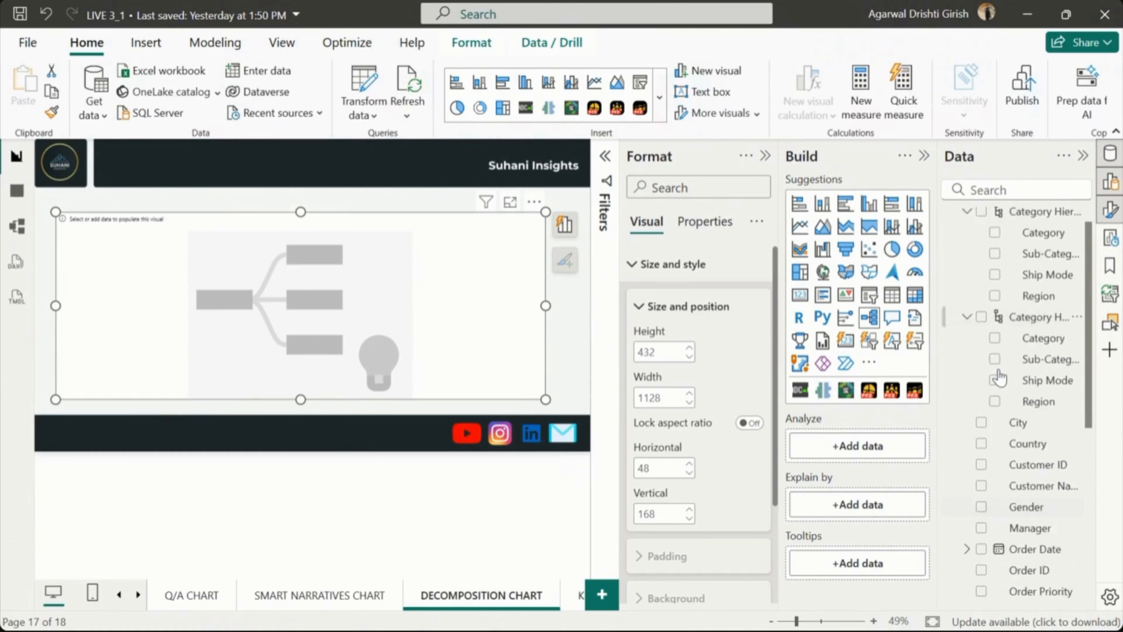
scroll(1000, 377, down, 5)
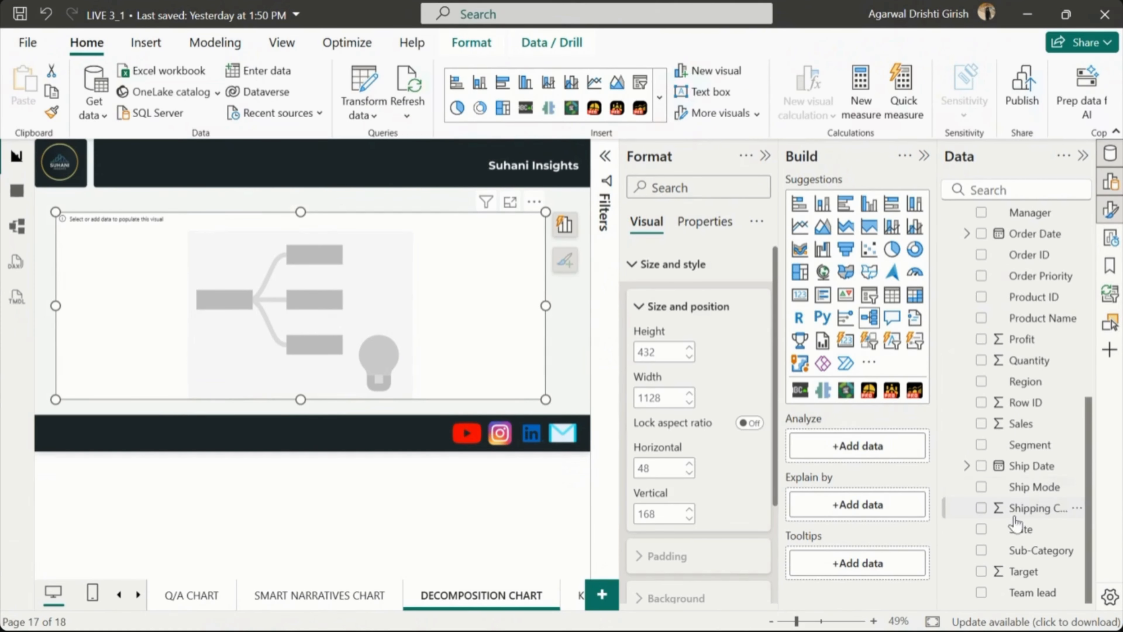
scroll(1016, 520, up, 6)
scroll(1013, 287, up, 3)
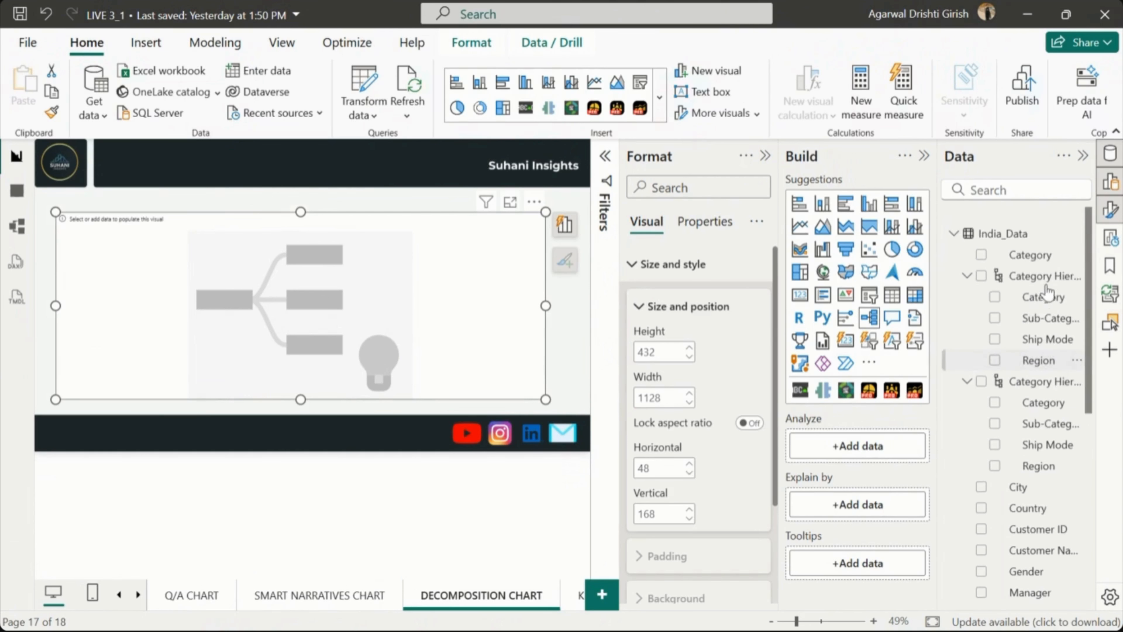
click(982, 240)
scroll(1014, 304, down, 8)
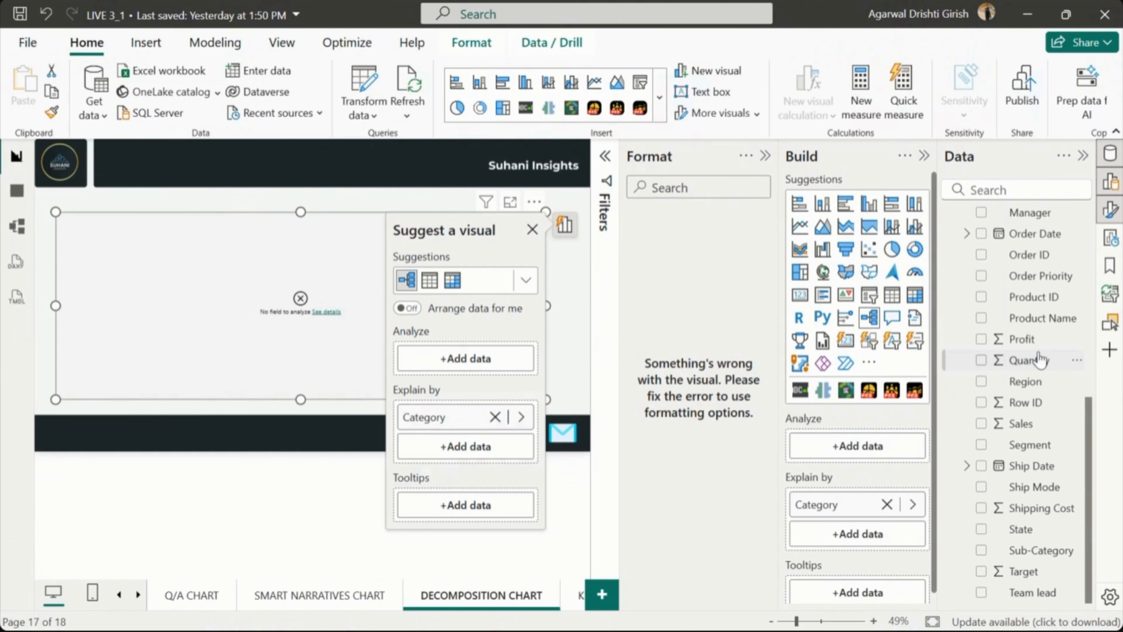
click(982, 552)
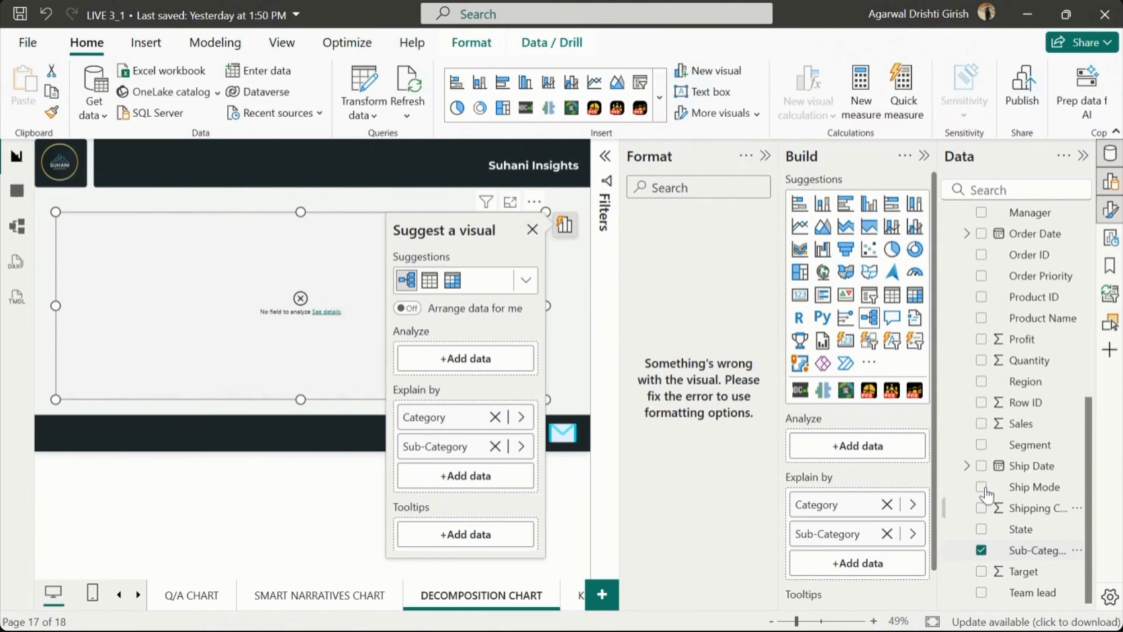
click(982, 445)
scroll(984, 454, up, 1)
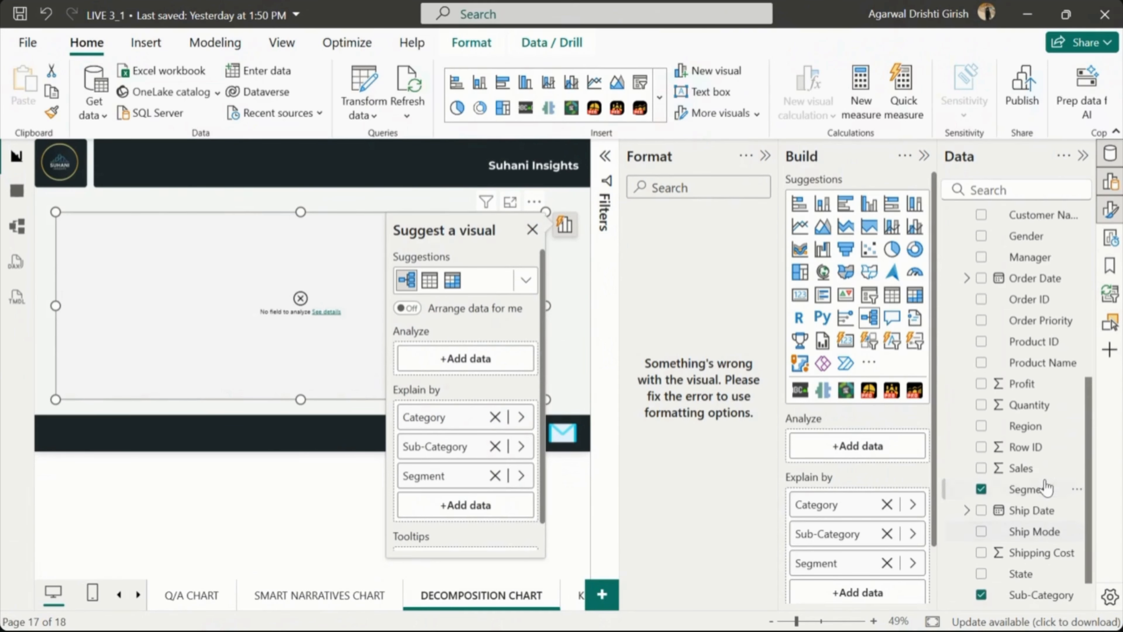
click(982, 429)
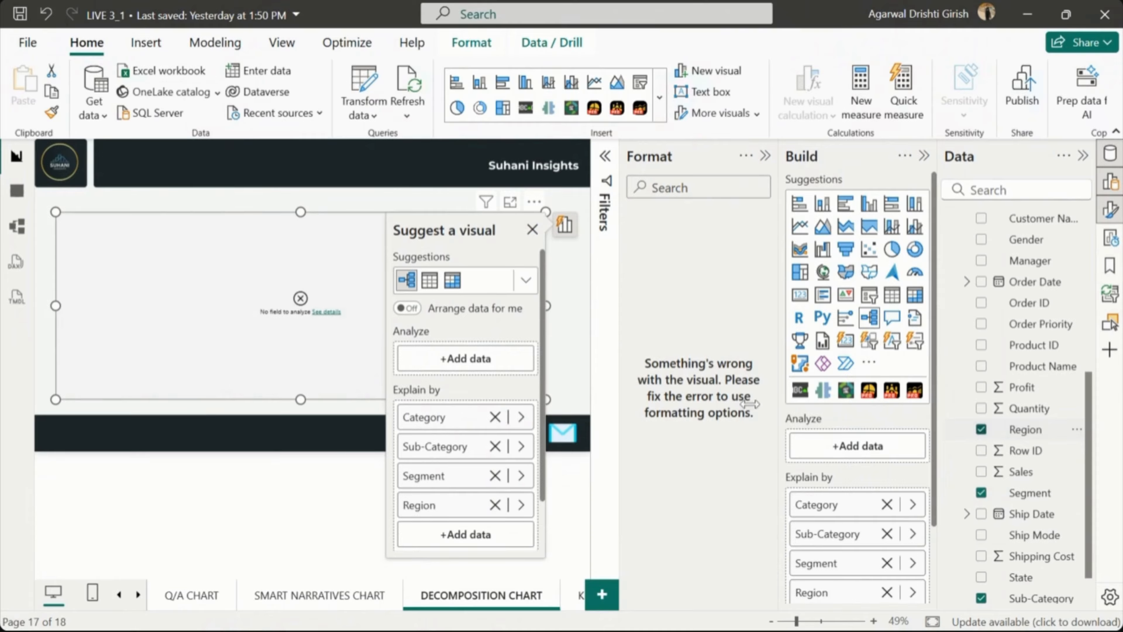
click(982, 387)
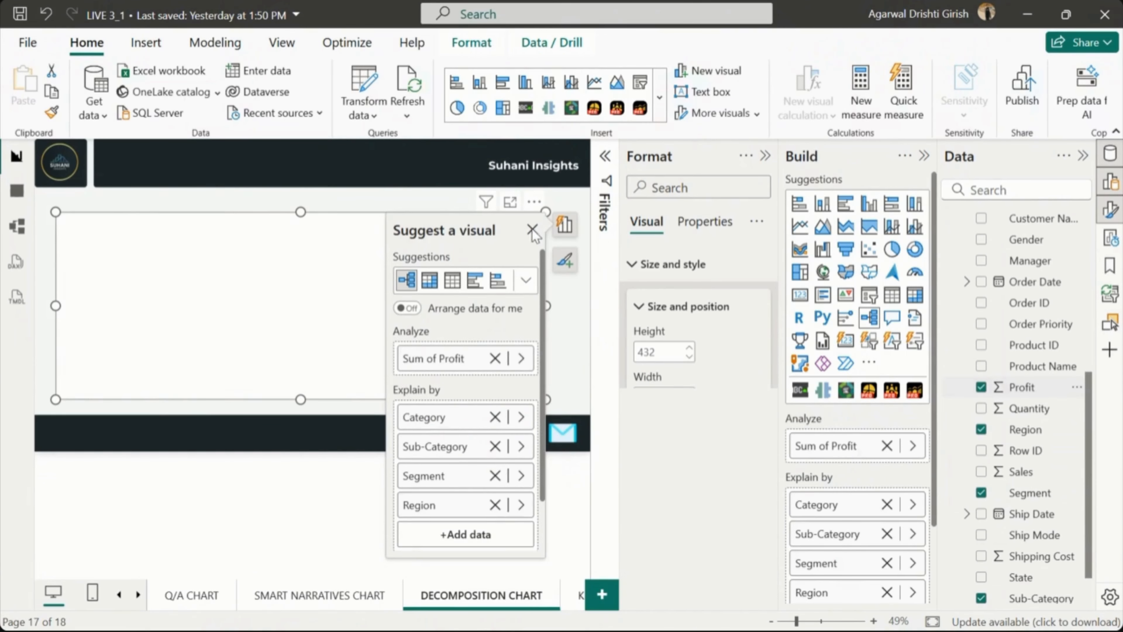
click(532, 230)
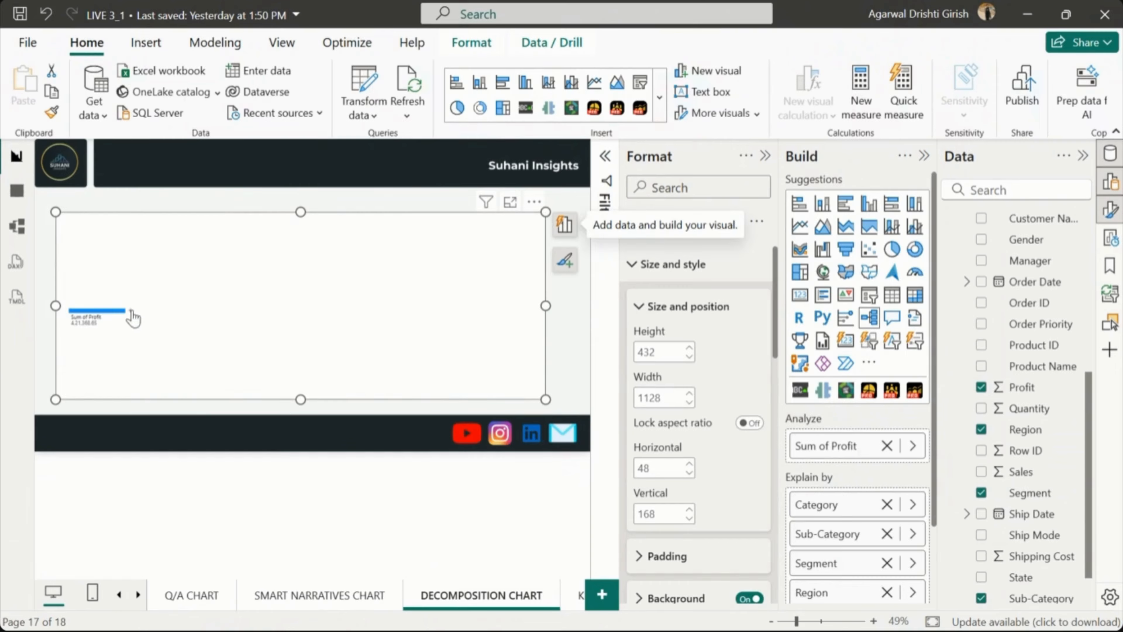
- Set the font size of the decomposition tree's values to 17
scroll(681, 438, down, 5)
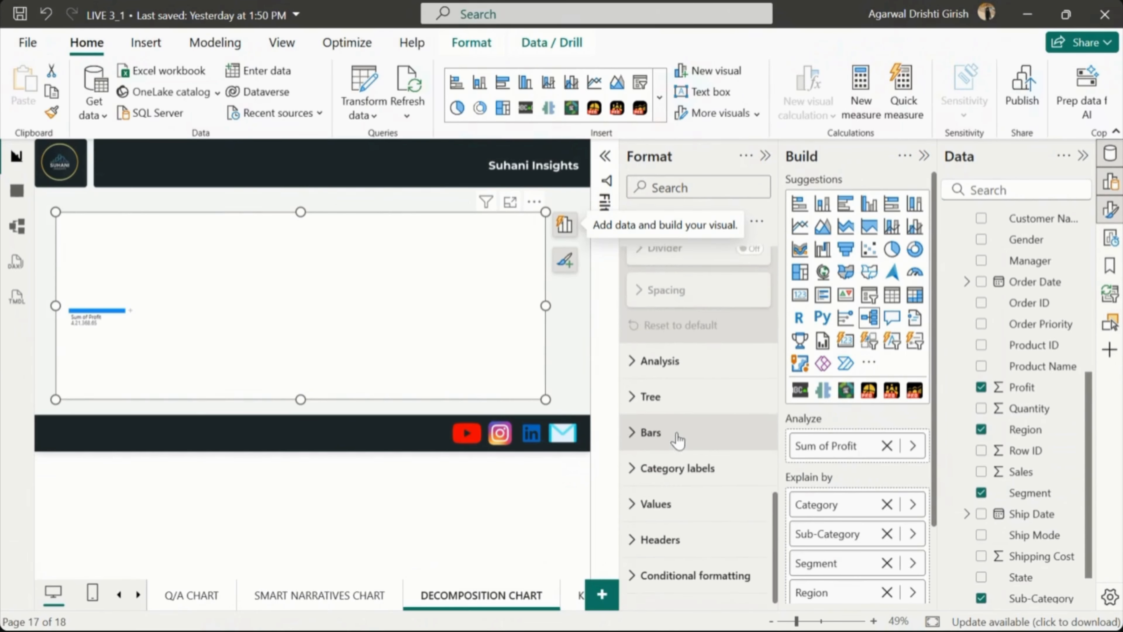
click(679, 438)
scroll(678, 438, down, 5)
scroll(677, 438, down, 1)
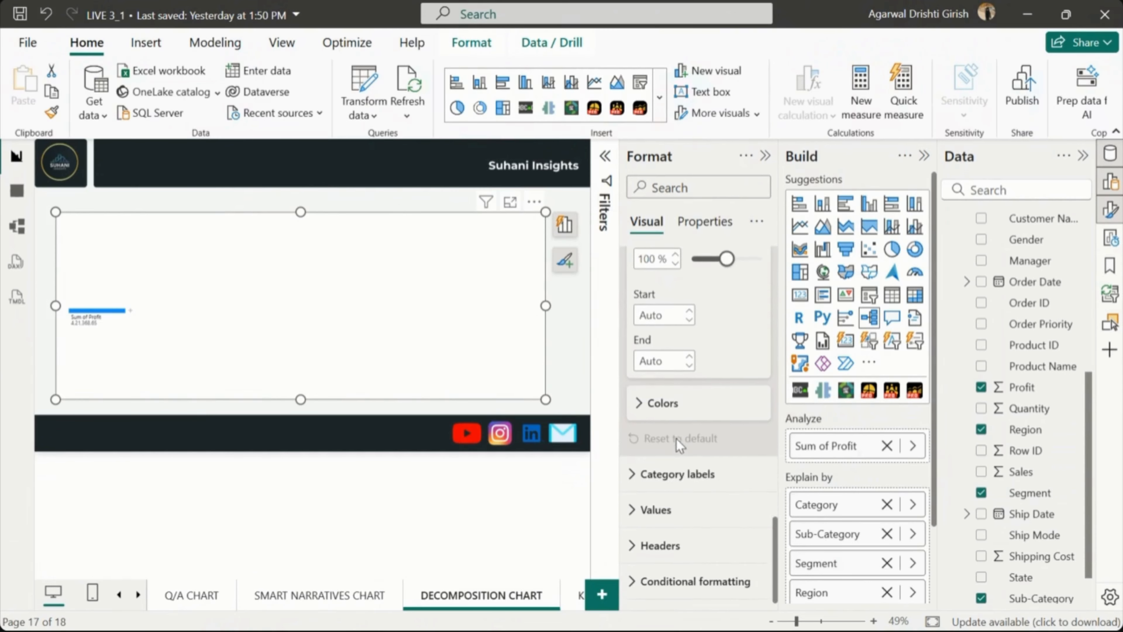
click(661, 512)
scroll(666, 513, down, 1)
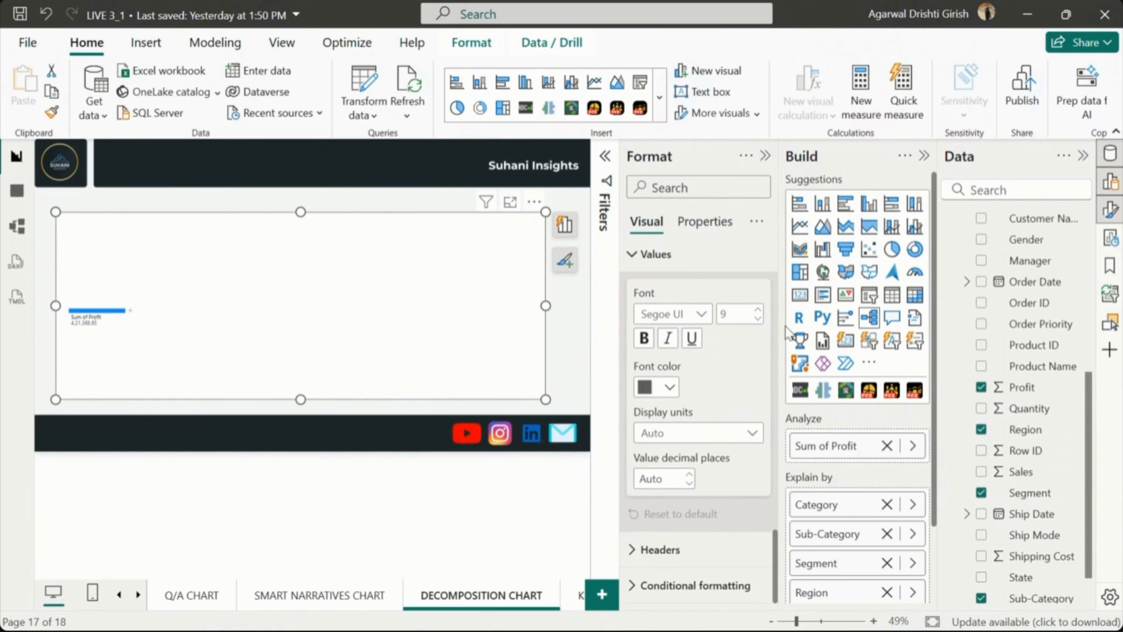
double_click(731, 313)
text(1)
text(0)
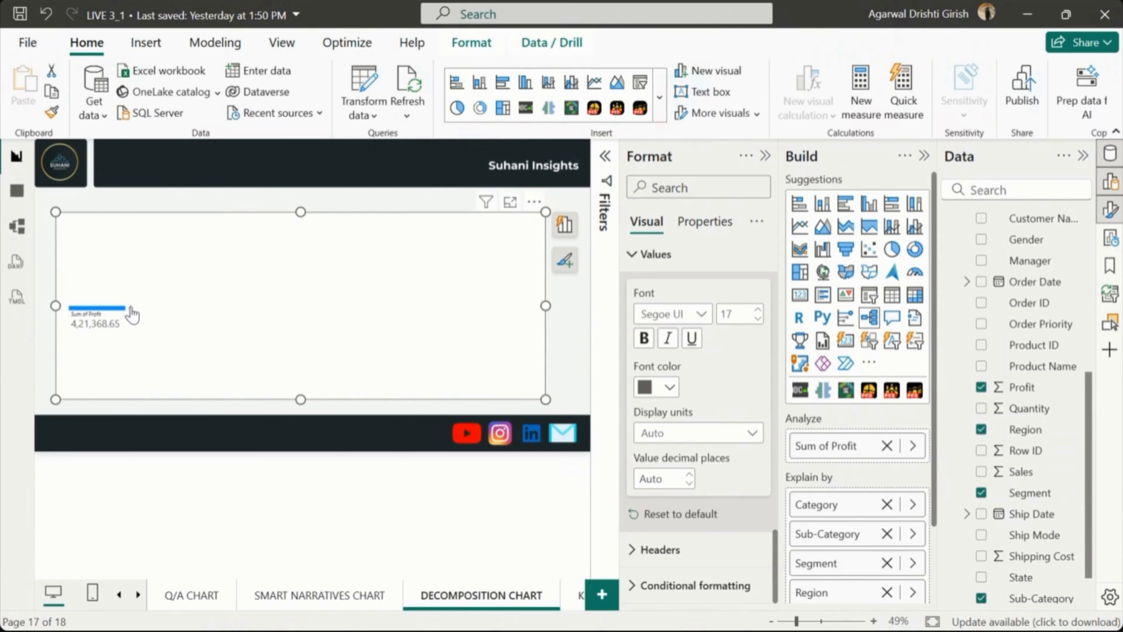
- Expand the tree four levels by High value through Consumer, Technology and West, and switch the path to Corporate and then Home Office
click(132, 312)
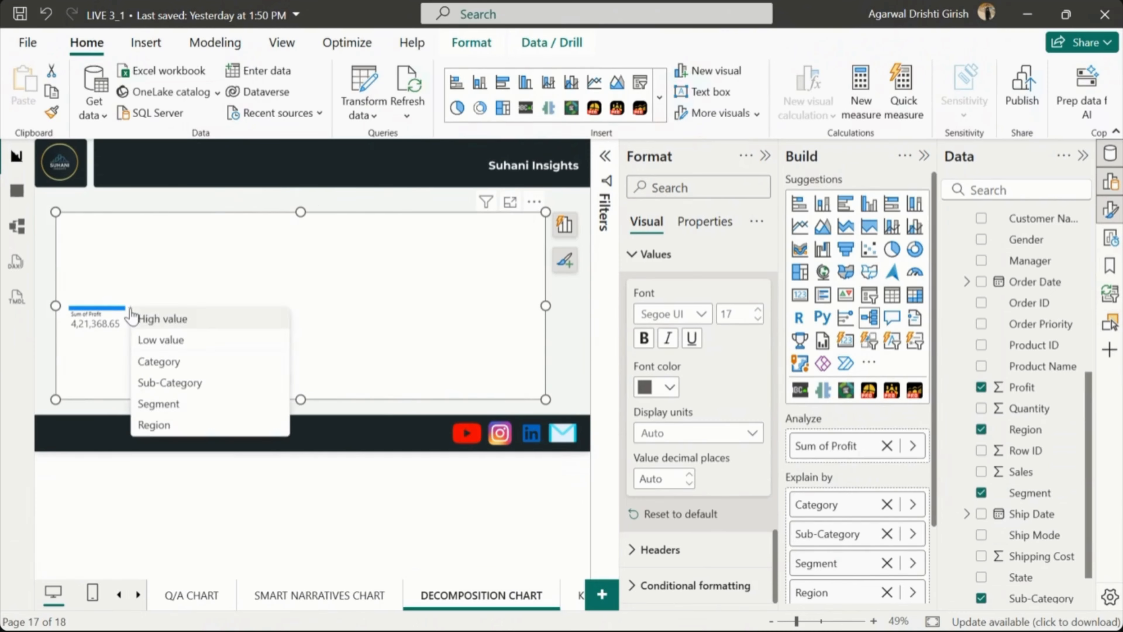
click(198, 323)
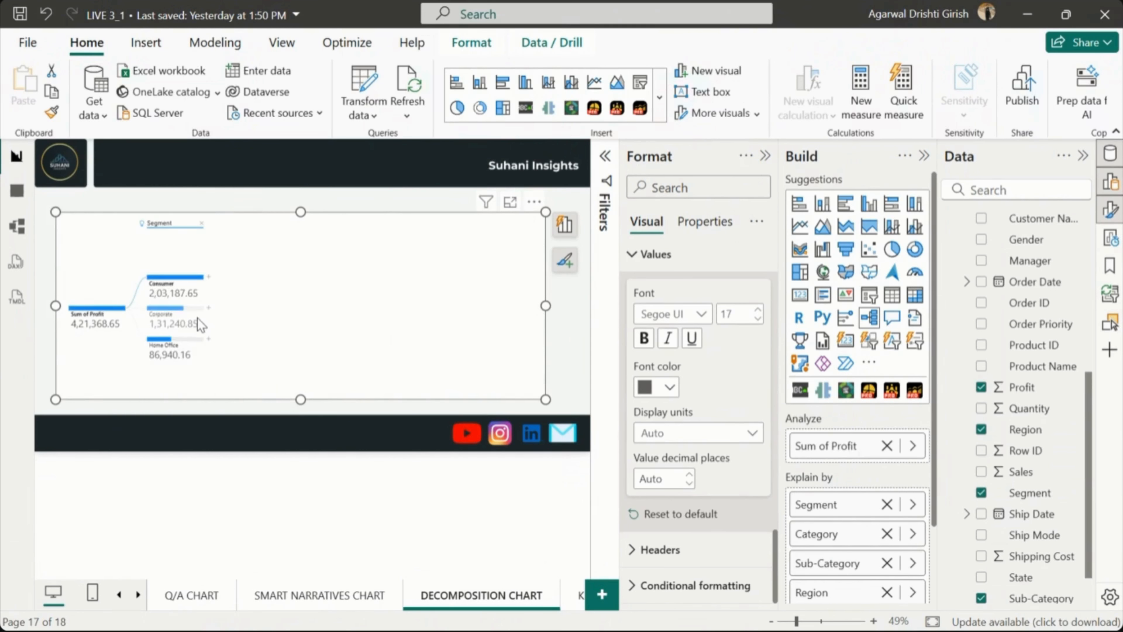
click(209, 276)
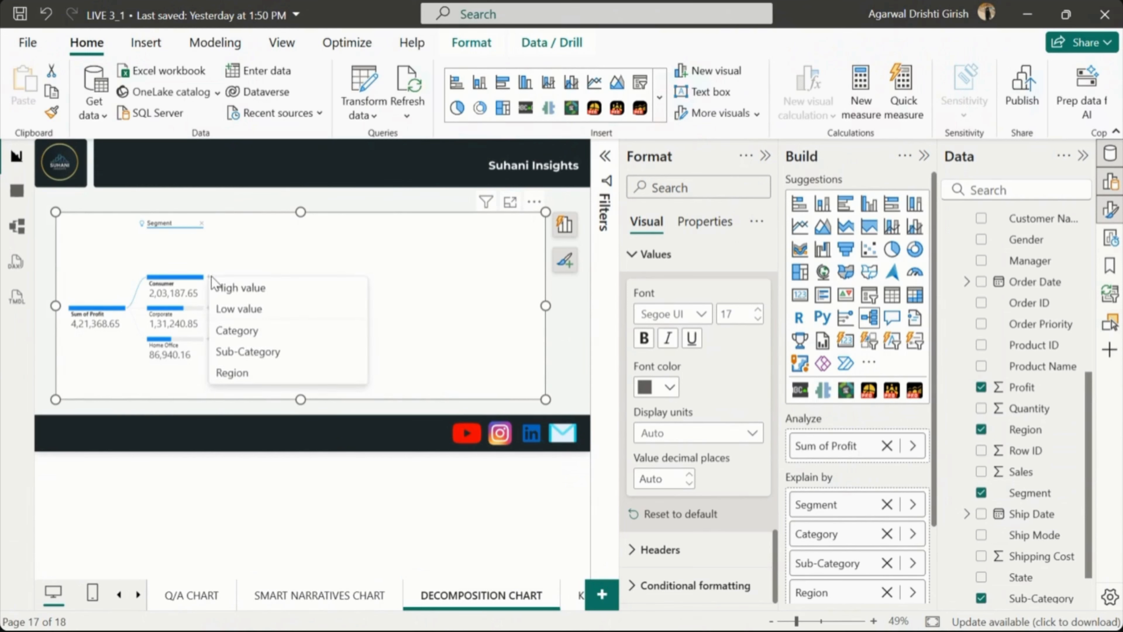
click(226, 287)
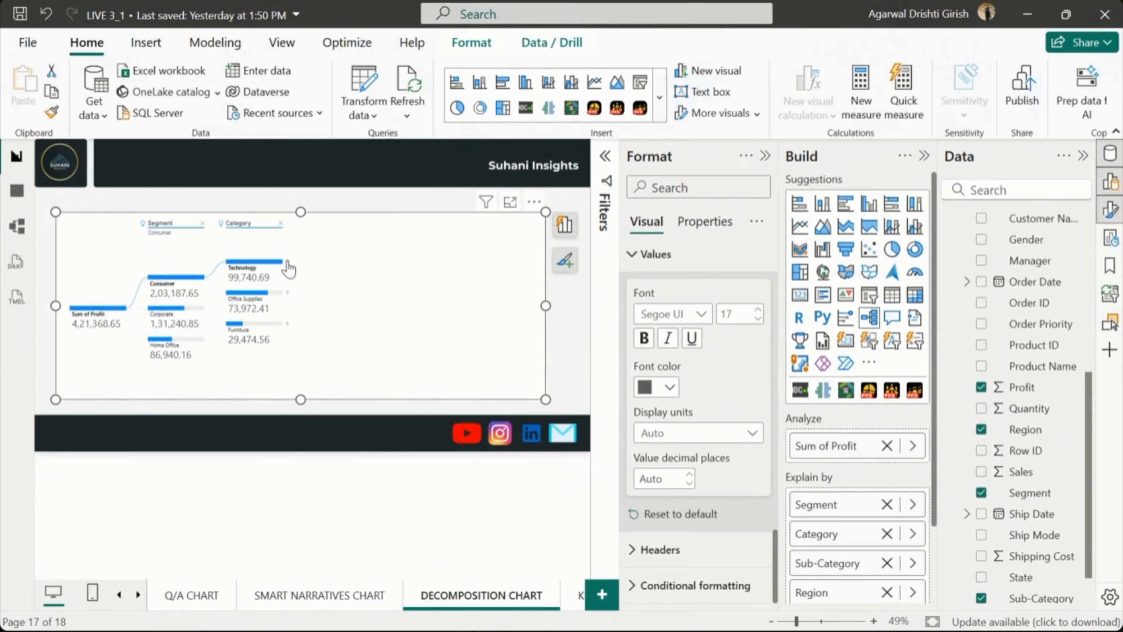
click(287, 266)
click(325, 271)
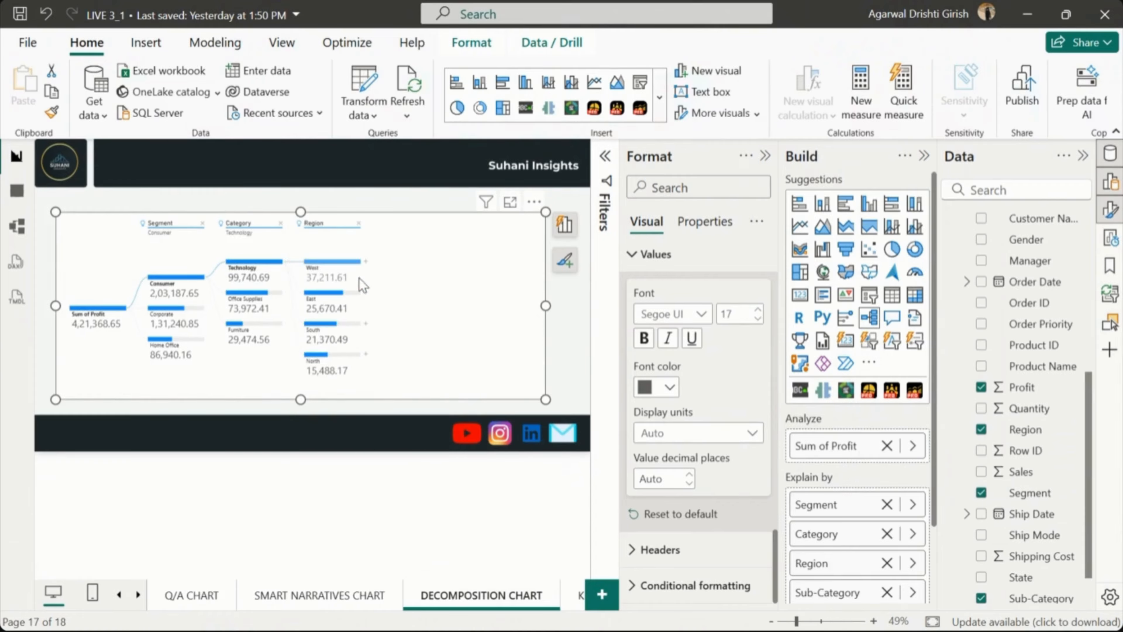
click(367, 265)
click(395, 273)
click(189, 309)
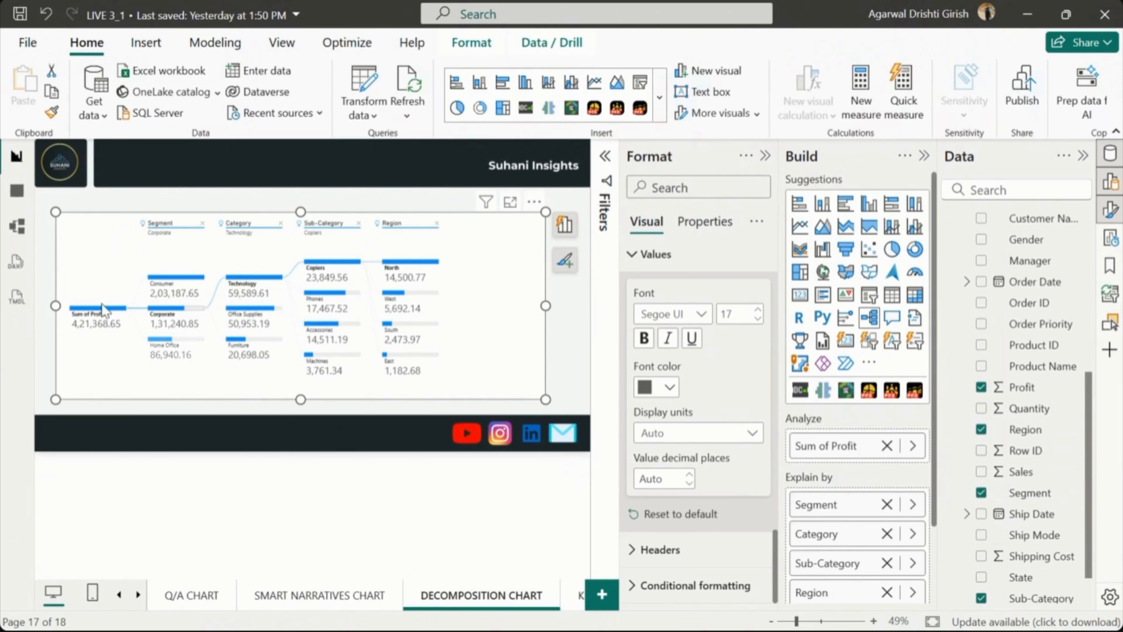
click(171, 340)
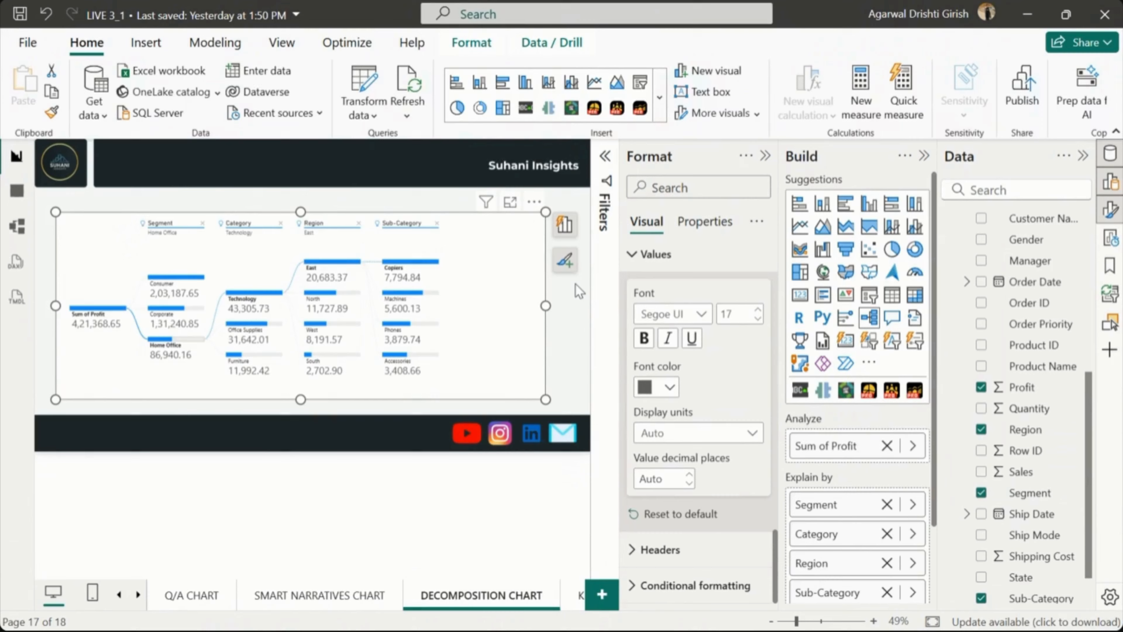
- Add a key influencers visual to the last report page at horizontal 24, vertical 144, sized 528 wide by 432 high
click(575, 596)
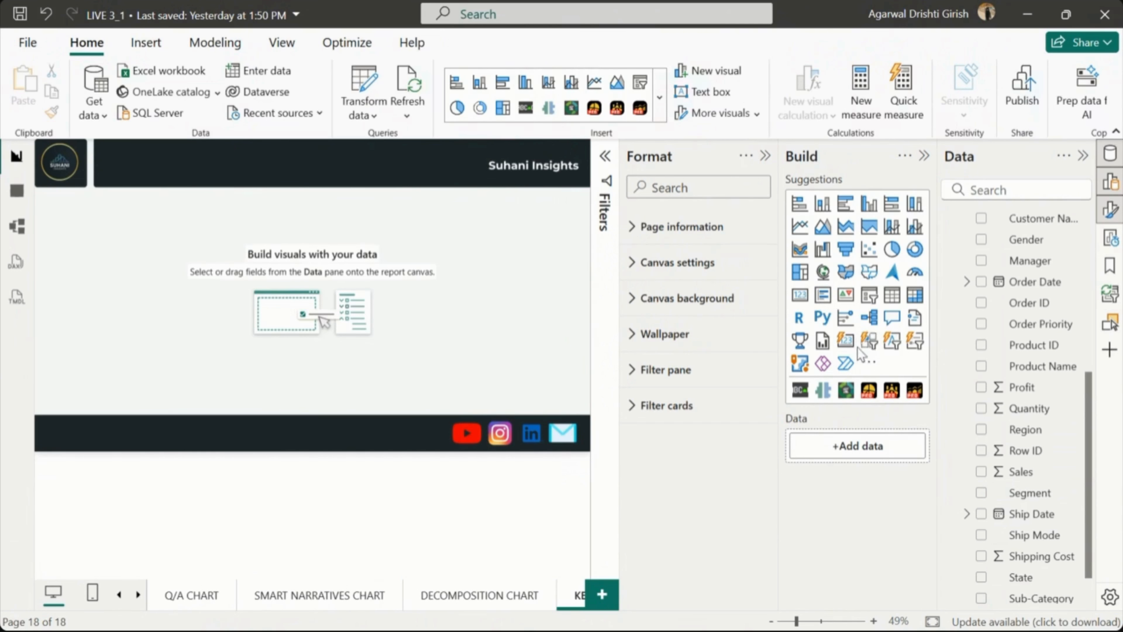
click(846, 318)
drag(153, 242, 267, 398)
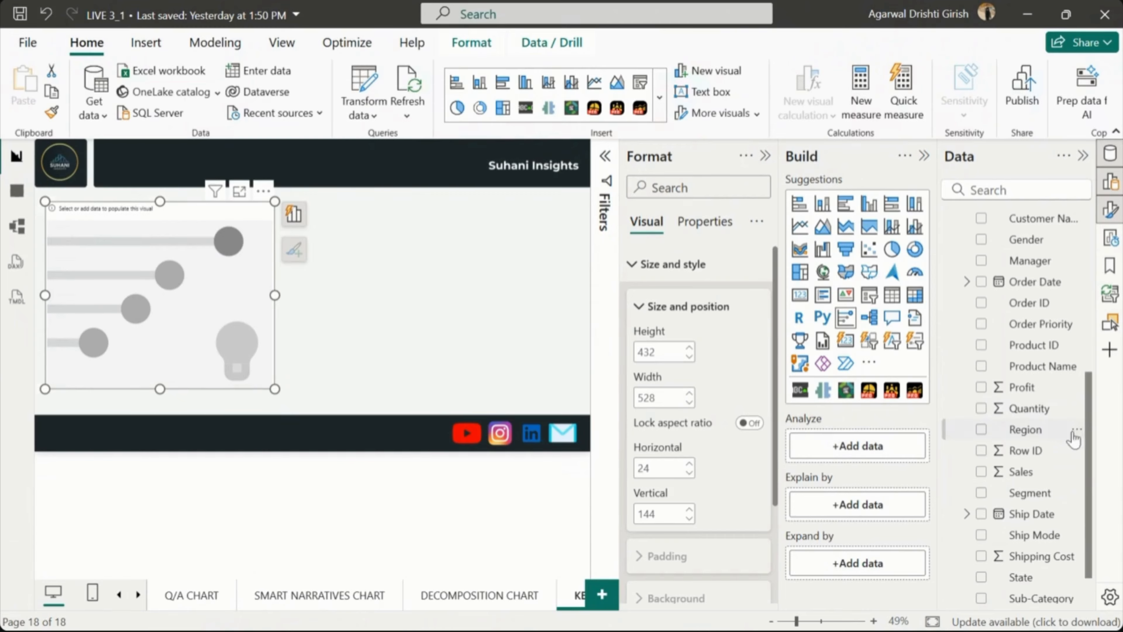
- Set the key influencers visual to analyze Segment, explained by Ship Mode, State and the Category level of the category hierarchy
scroll(1075, 438, down, 1)
click(981, 444)
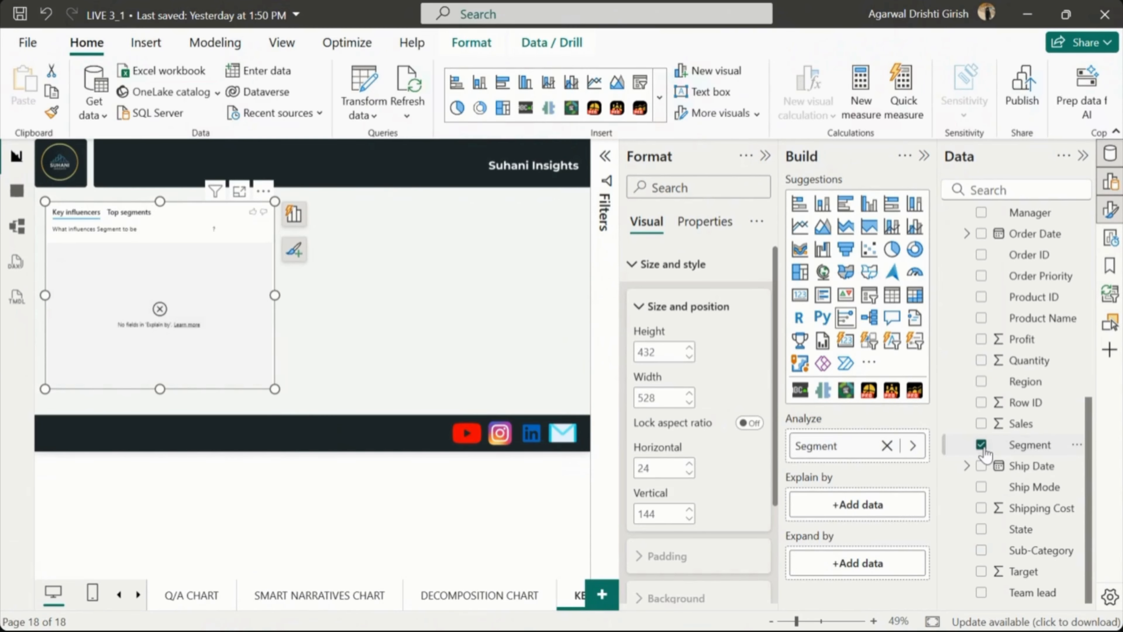
click(982, 487)
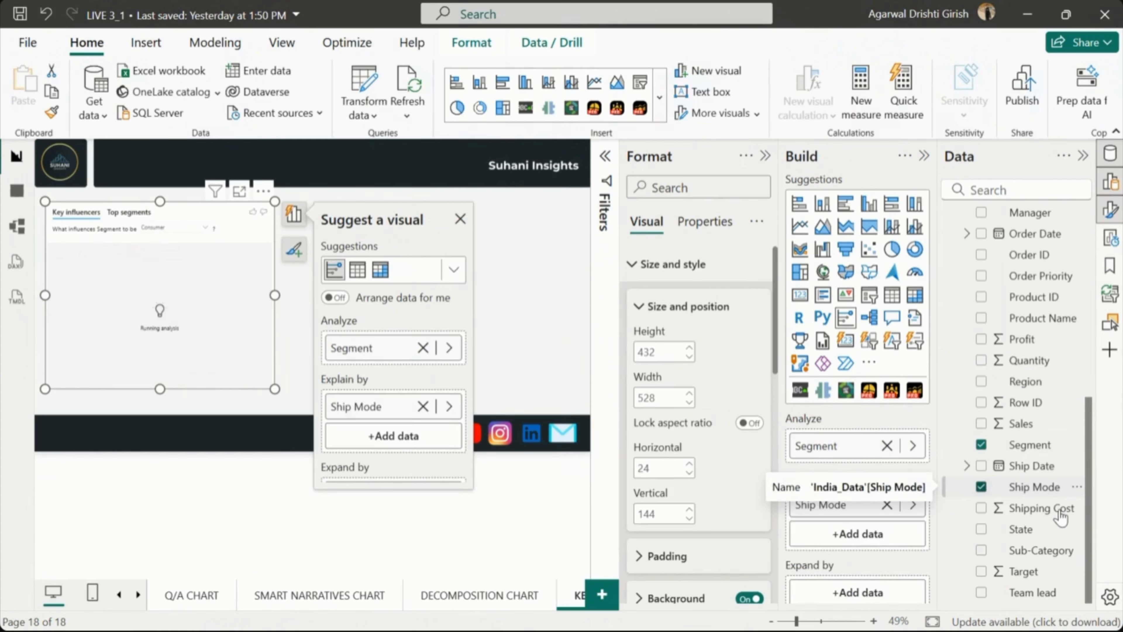
click(982, 531)
scroll(1026, 491, up, 3)
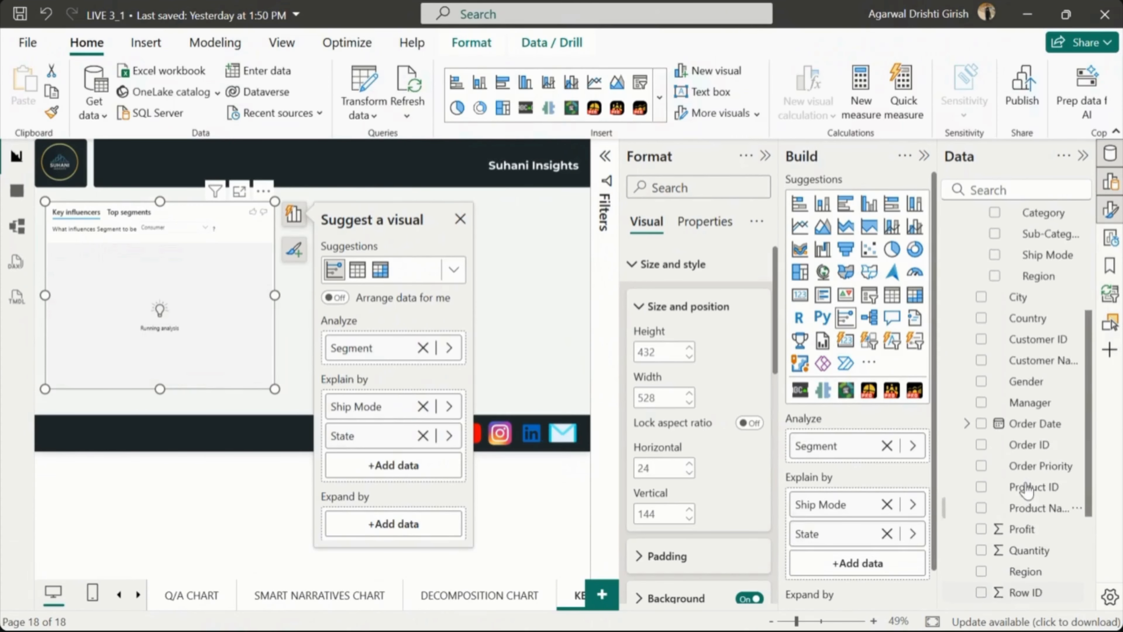
scroll(1027, 490, up, 3)
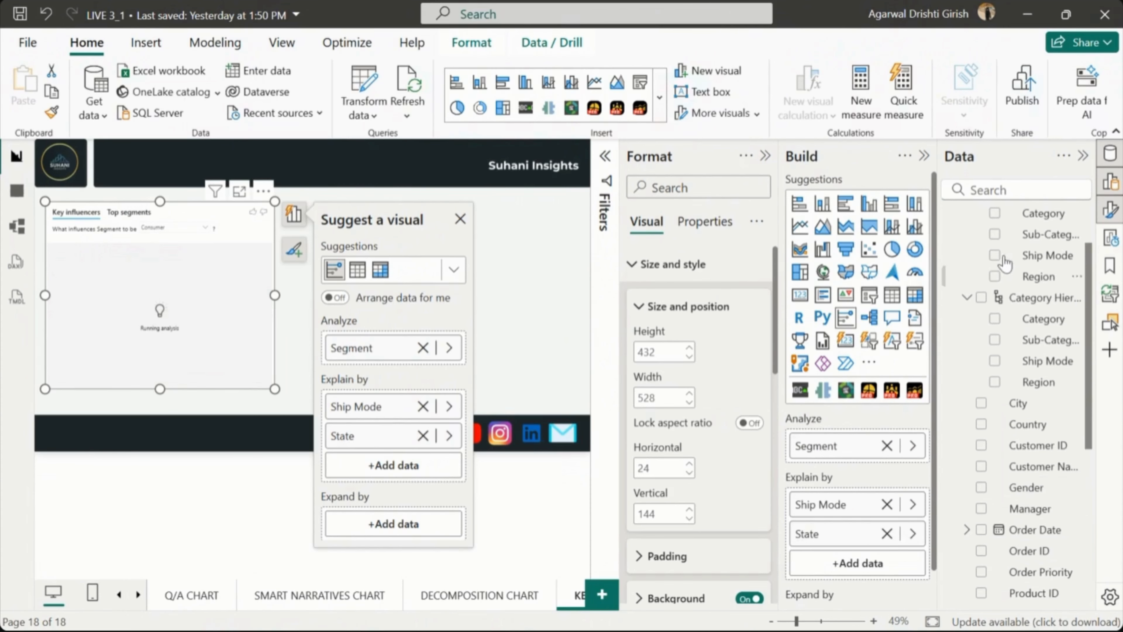
click(994, 320)
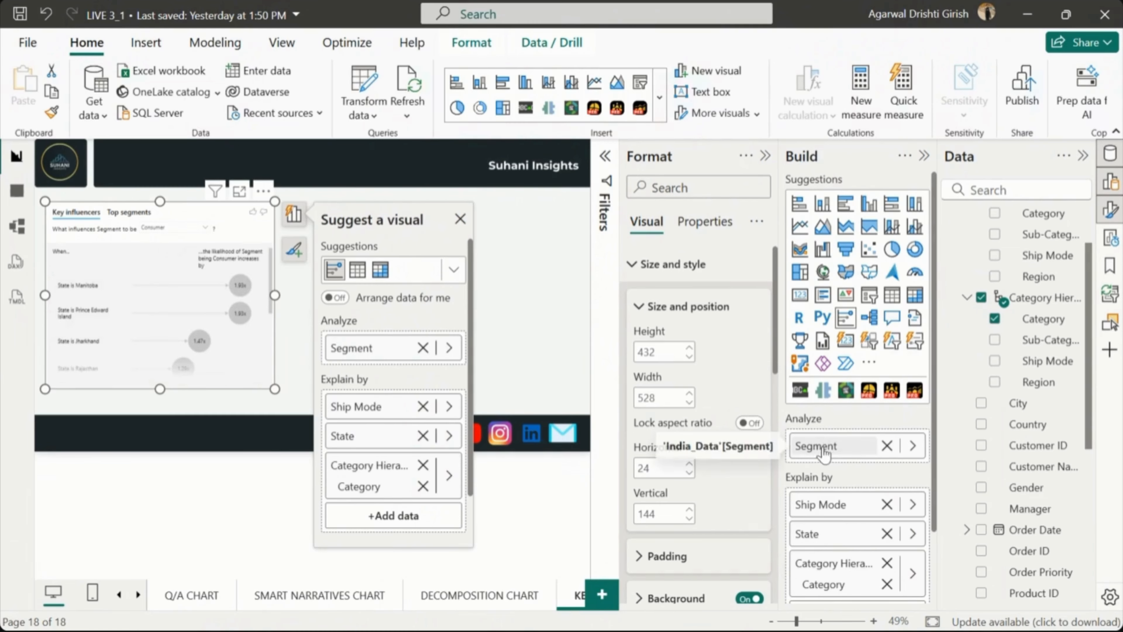
- Replace Segment with Sales as the analyzed field, searching the fields for "sale", and widen the key influencers visual to 720
click(887, 446)
scroll(1000, 564, down, 5)
scroll(1007, 546, down, 1)
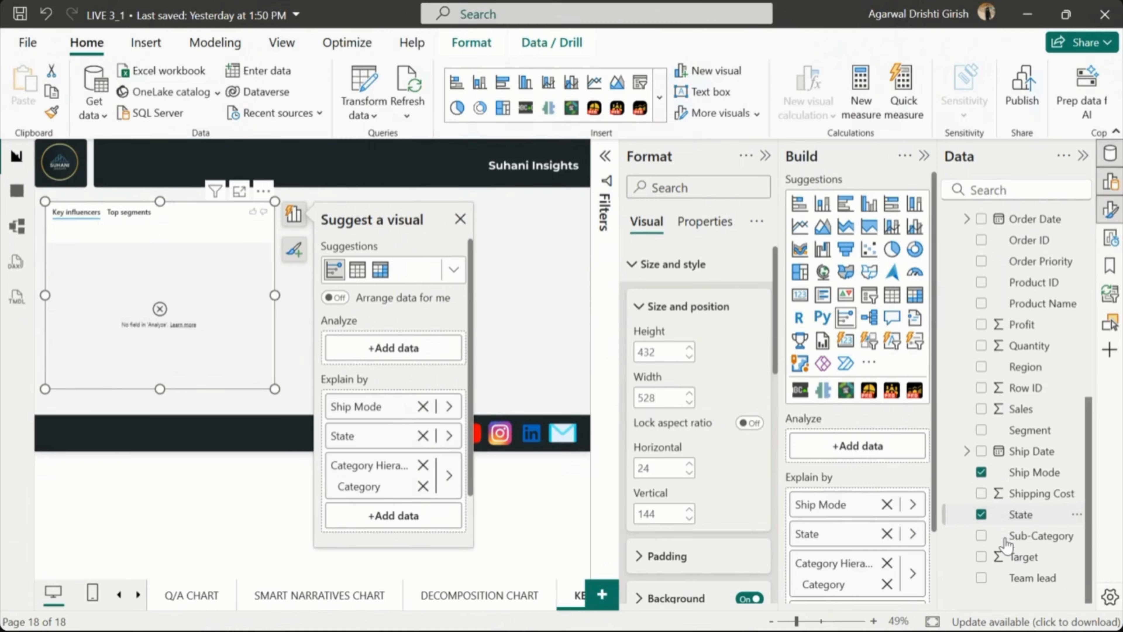
drag(1016, 463, 885, 580)
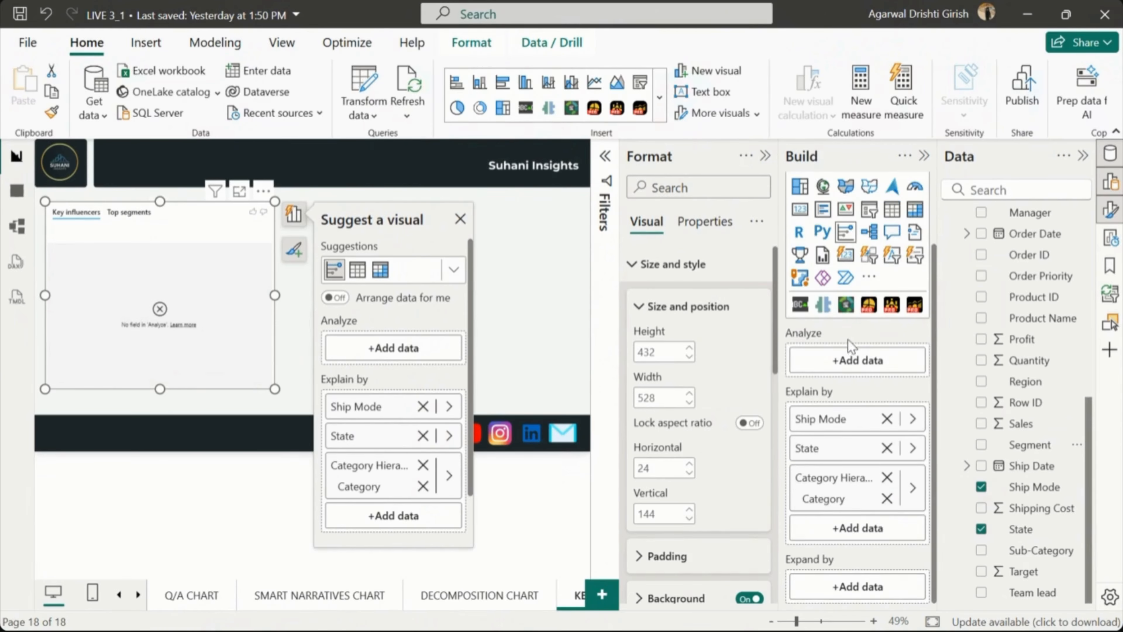
scroll(990, 319, up, 3)
click(976, 188)
text(sale)
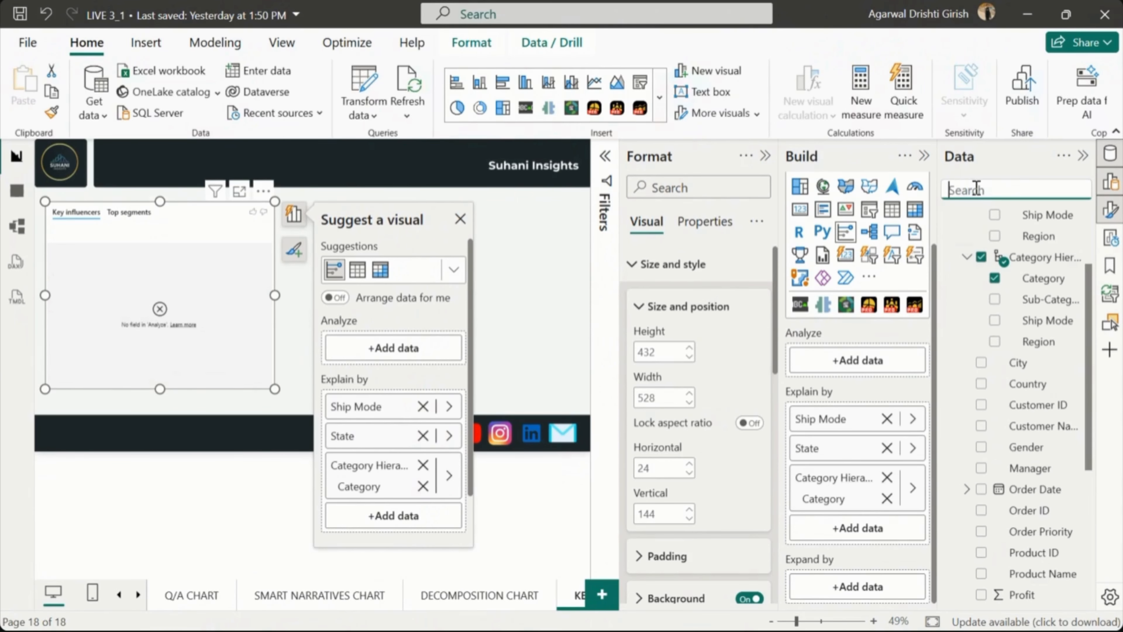
click(981, 241)
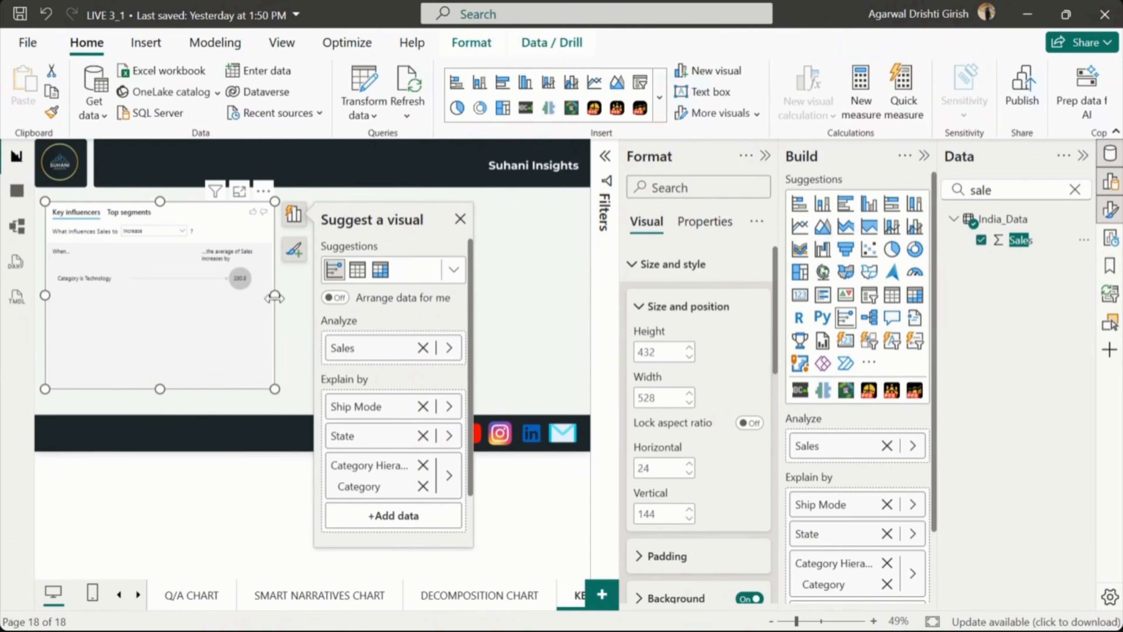
drag(275, 295, 356, 296)
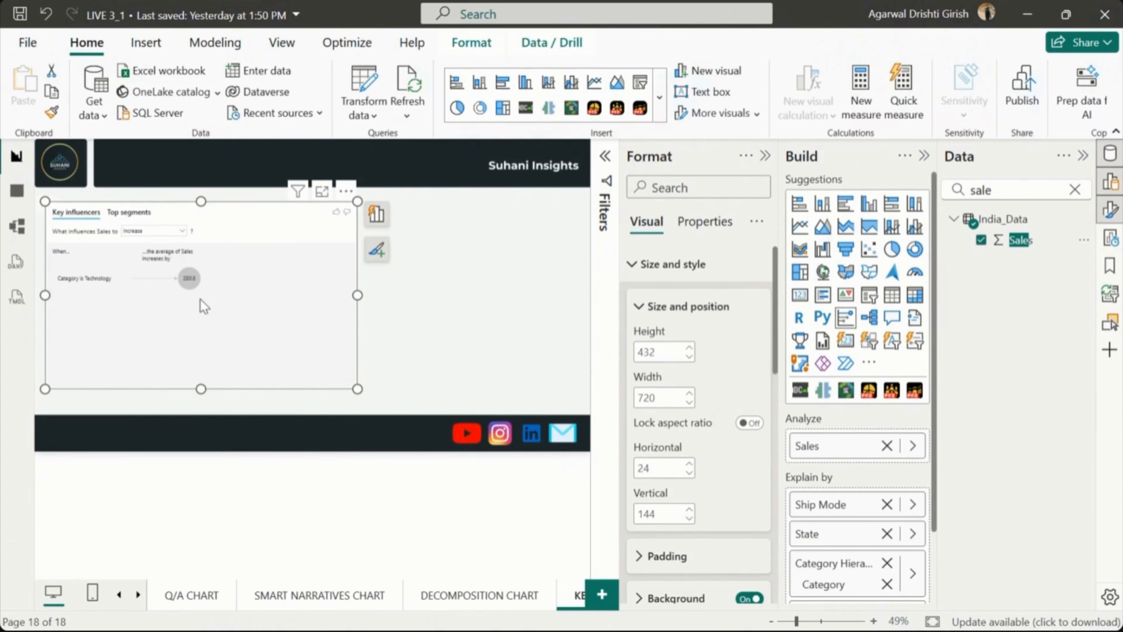
- Show the detail chart for the Technology influencer and switch the analysis to what influences Sales to Decrease
click(189, 278)
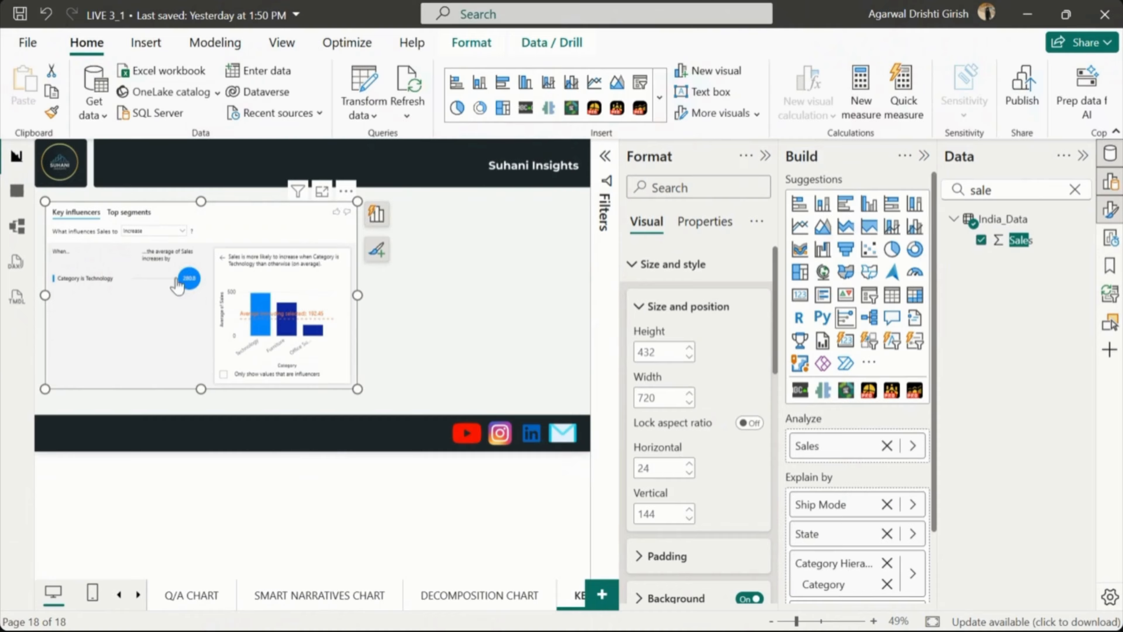
click(133, 237)
click(146, 275)
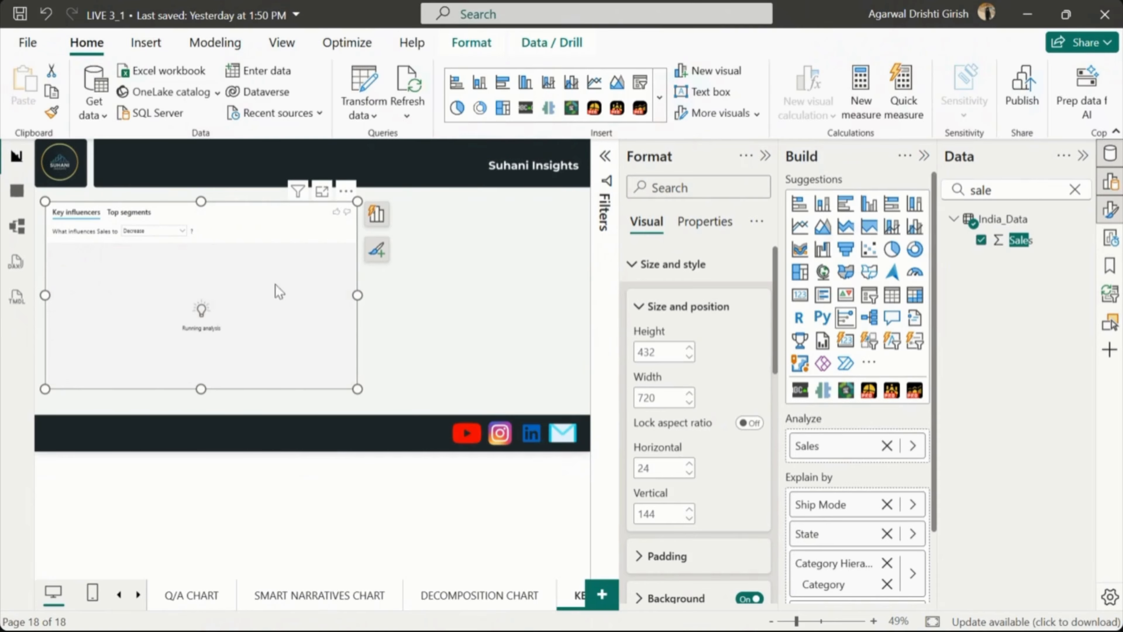